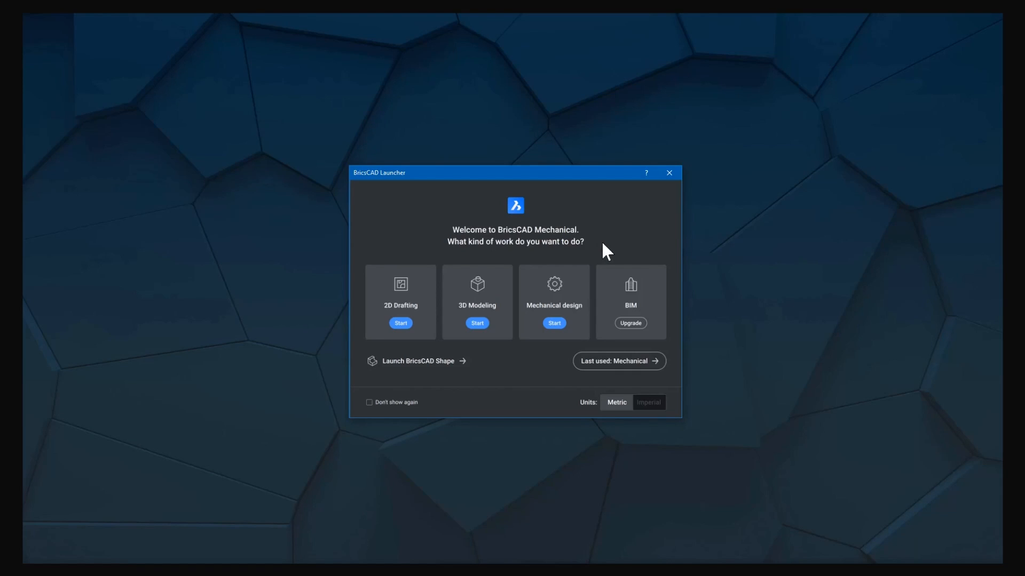
Step: Start in the Mechanical design workspace and create a new drawing from the Mechanical-mm template
left_click(566, 294)
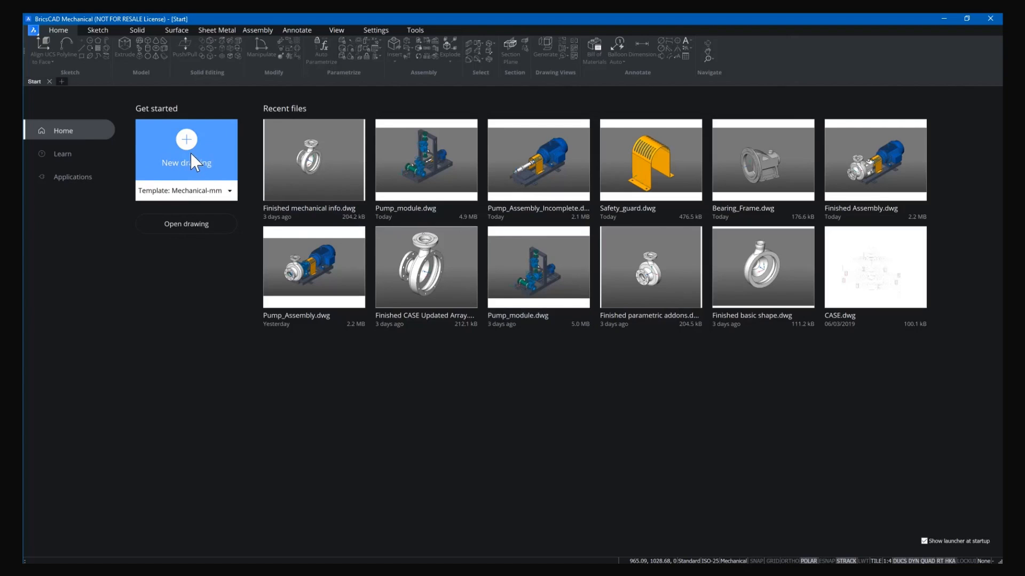
left_click(230, 192)
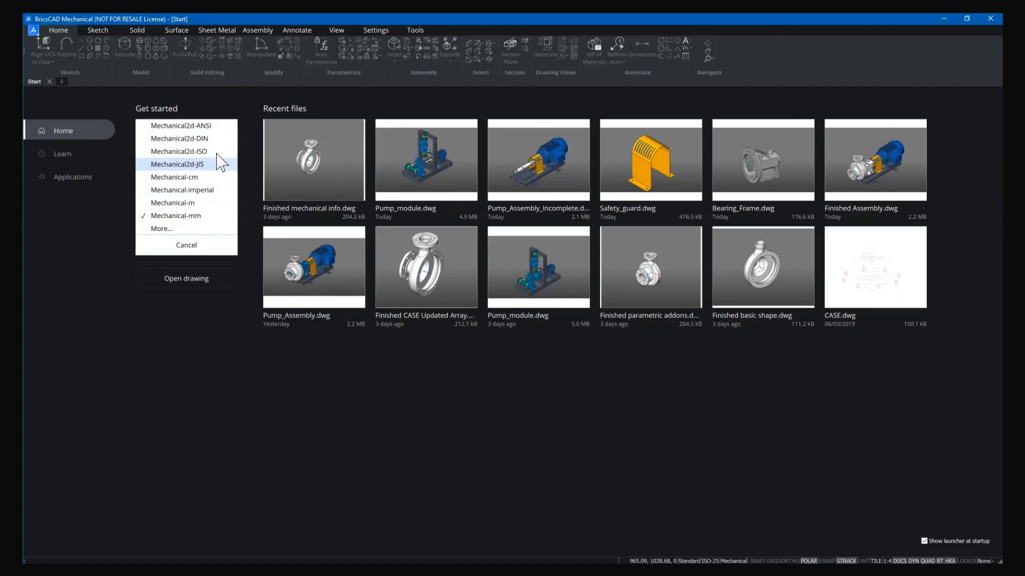
left_click(187, 254)
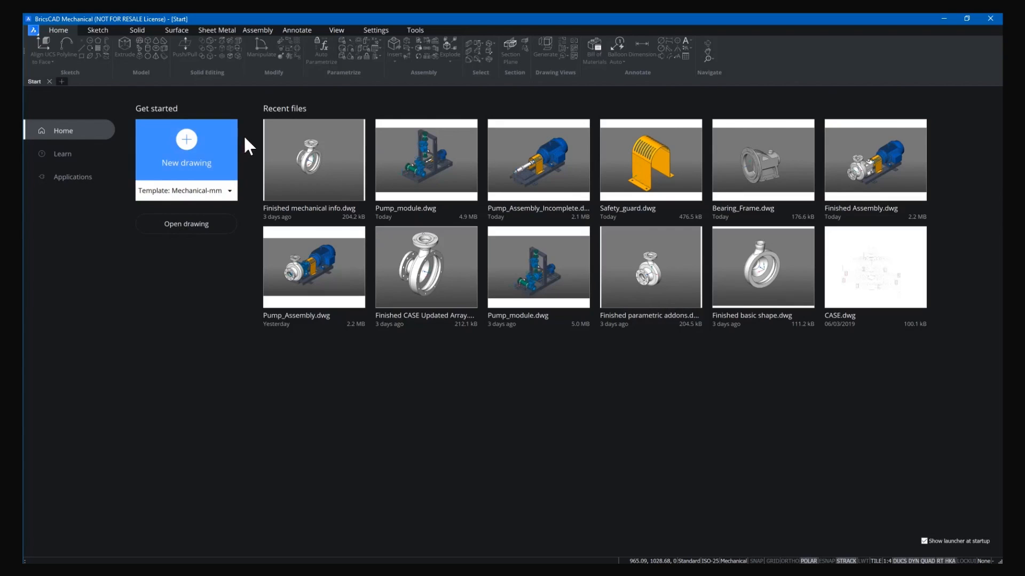
left_click(745, 561)
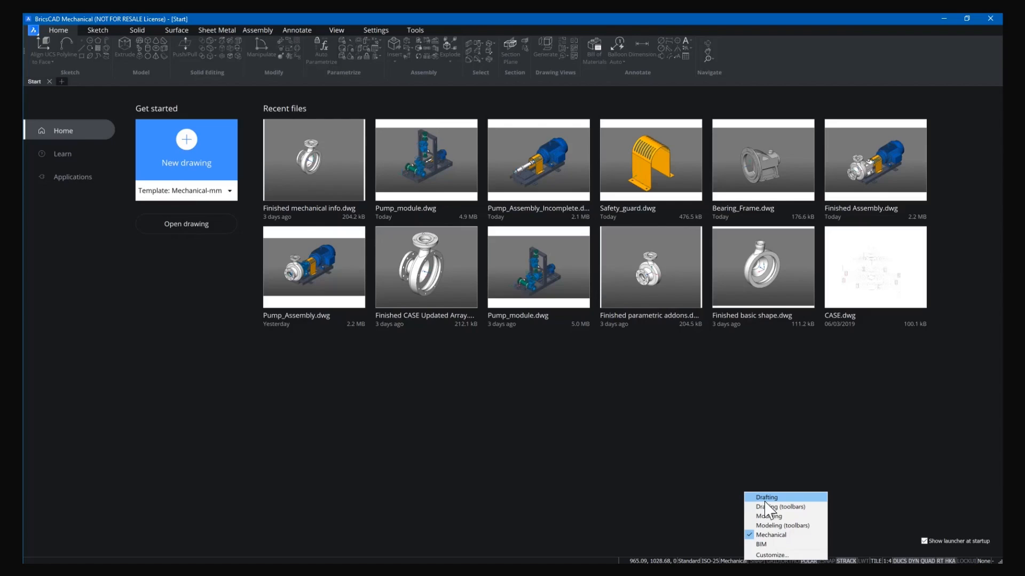
left_click(705, 445)
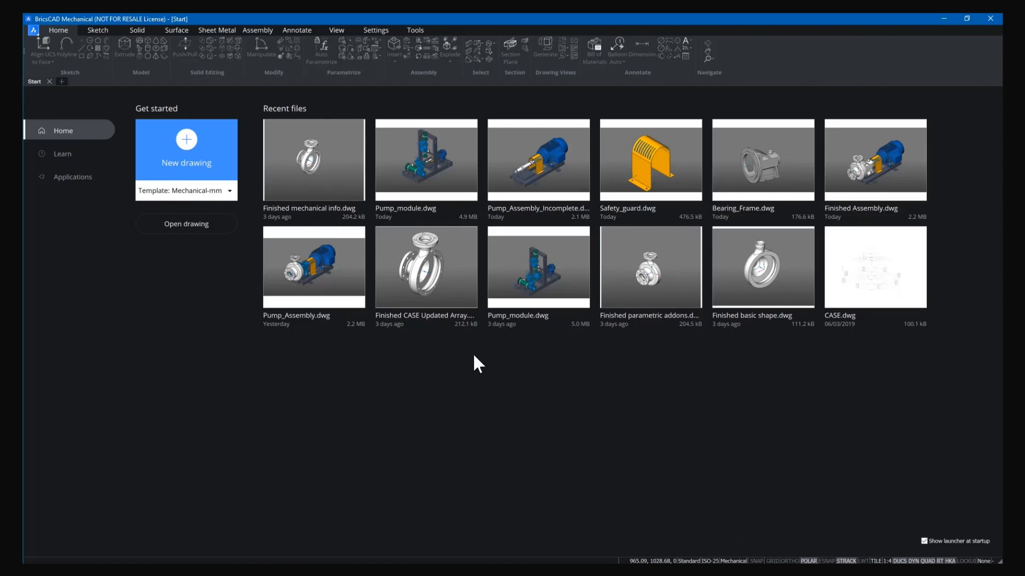
left_click(188, 153)
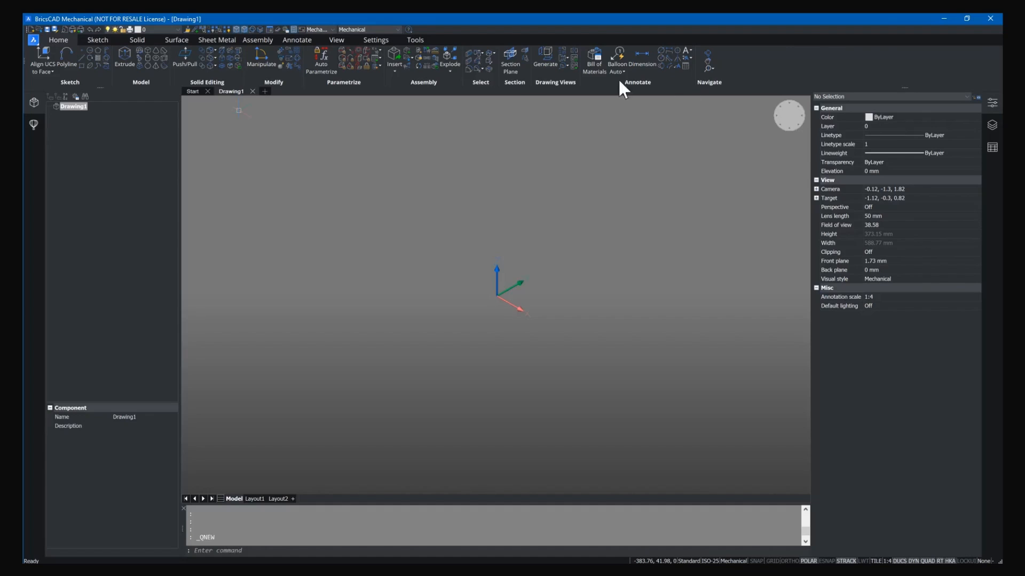
left_click(217, 40)
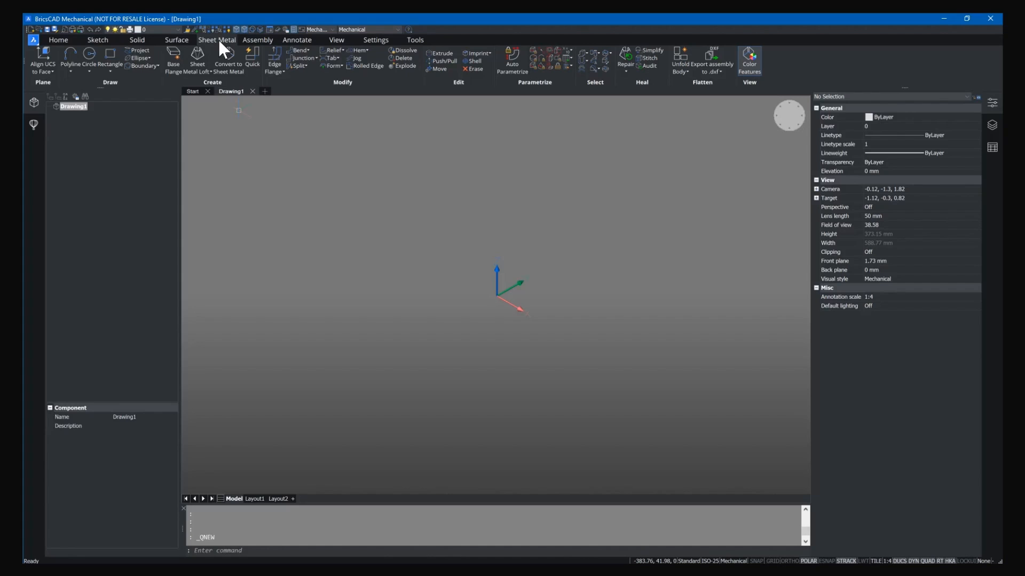
left_click(257, 40)
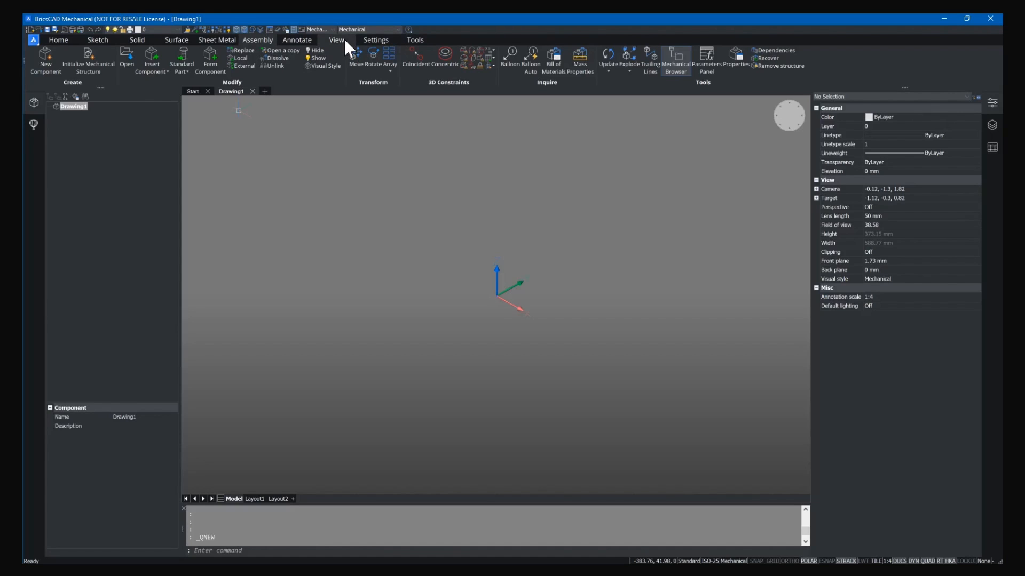
left_click(308, 38)
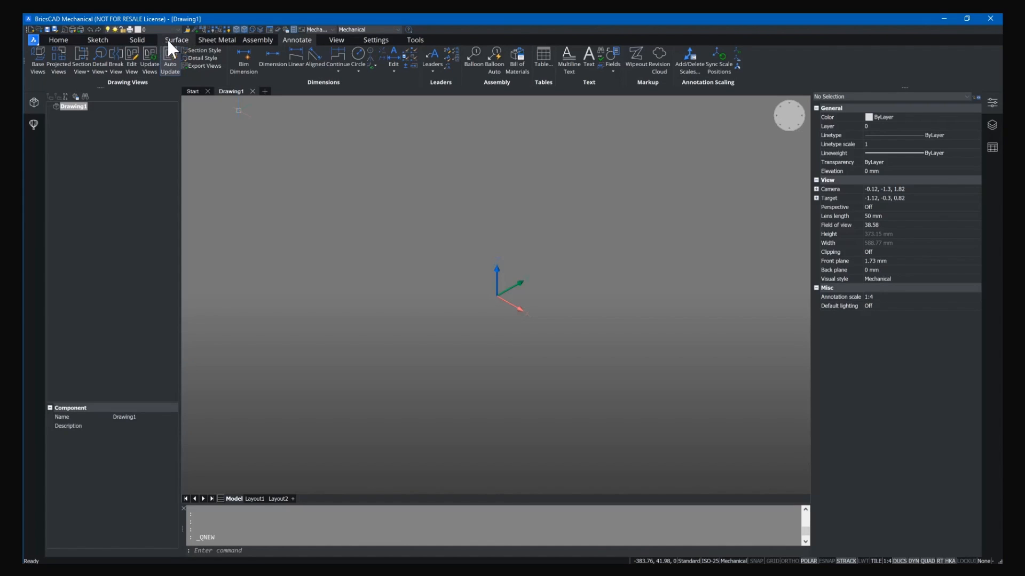
left_click(150, 39)
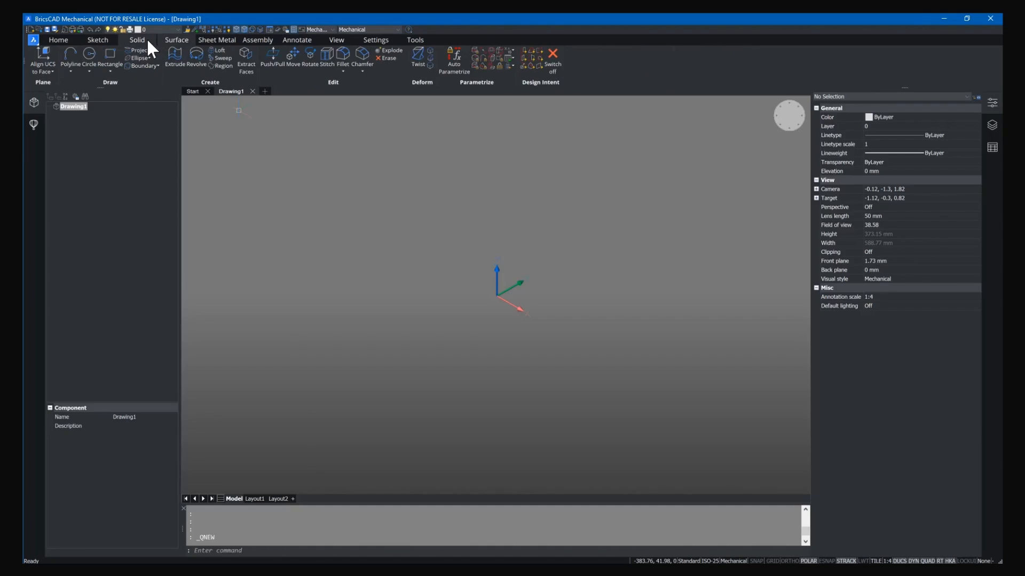
left_click(110, 38)
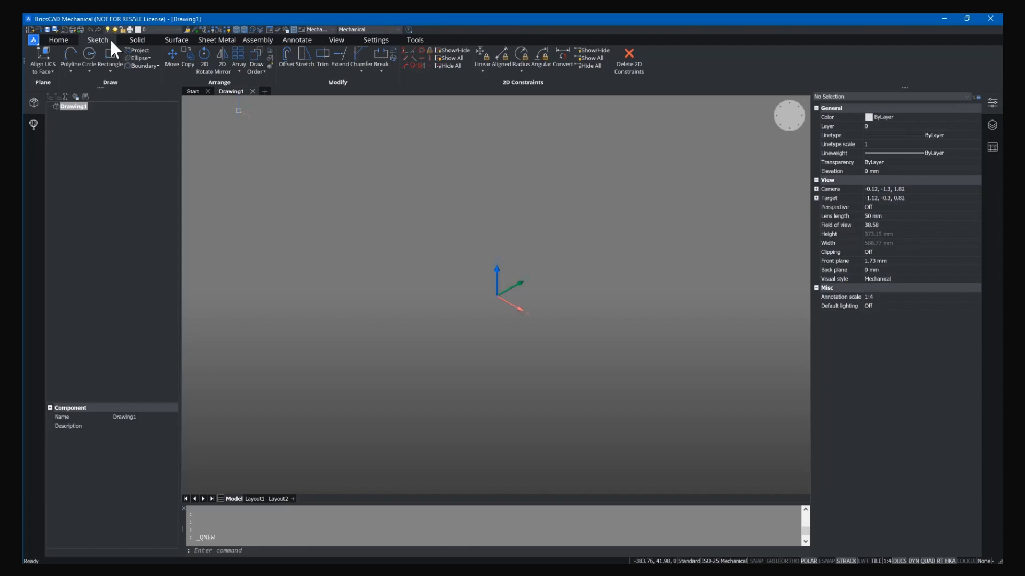
left_click(139, 41)
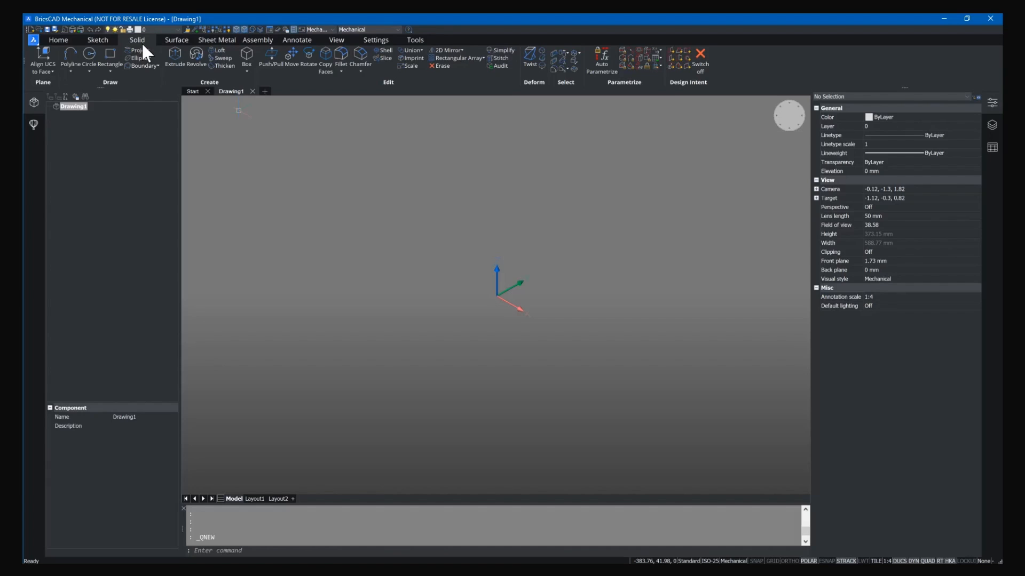
Step: Open the existing drawing Pump_module from the Assemblies folder
left_click(38, 29)
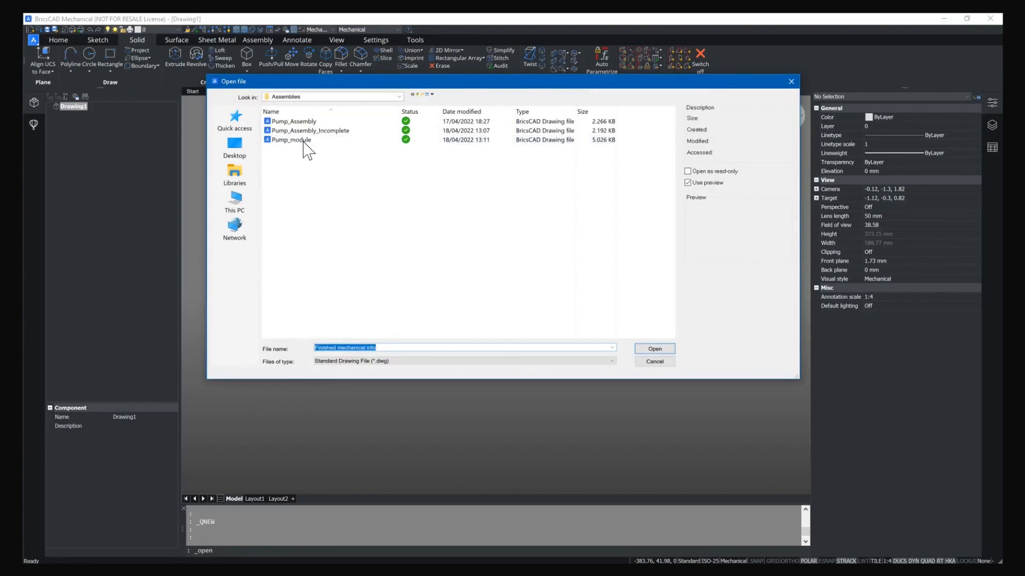
left_click(303, 141)
left_click(655, 350)
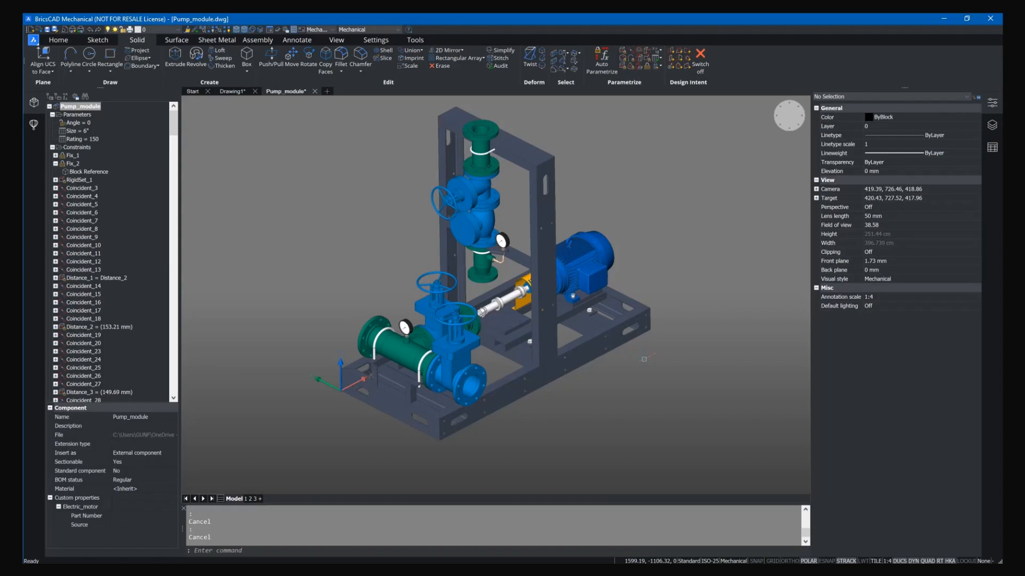
Step: Examine the pump module's frame, valves, piping, shaft and electric motor from several sides and at close range
middle_click_drag(534, 320, 349, 304, "shift")
middle_click_drag(495, 315, 593, 290, "shift")
middle_click_drag(534, 301, 574, 290, "shift")
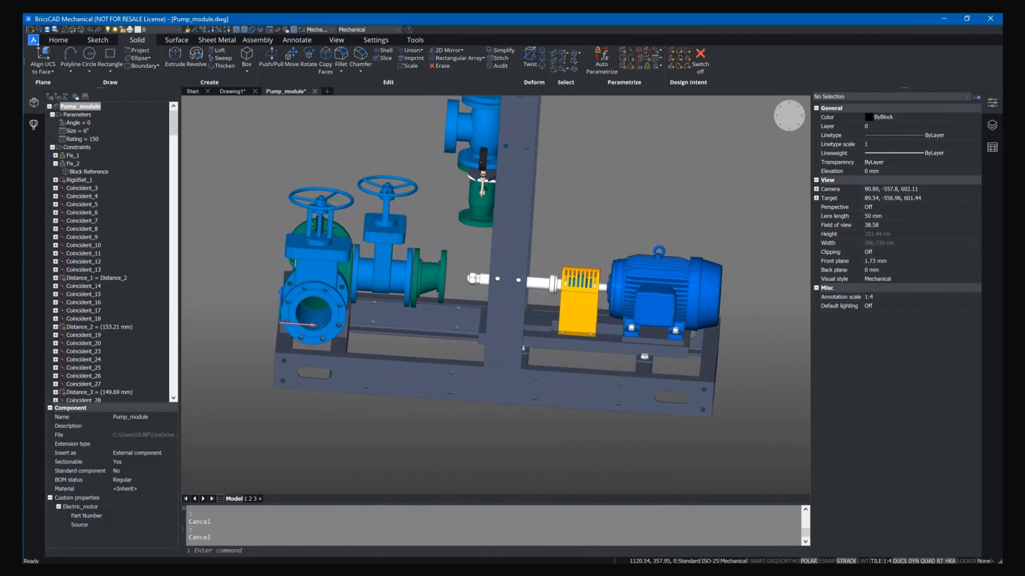
middle_click_drag(512, 299, 581, 304, "shift")
middle_click_drag(625, 381, 668, 423, "shift")
scroll(443, 249, "up", 3)
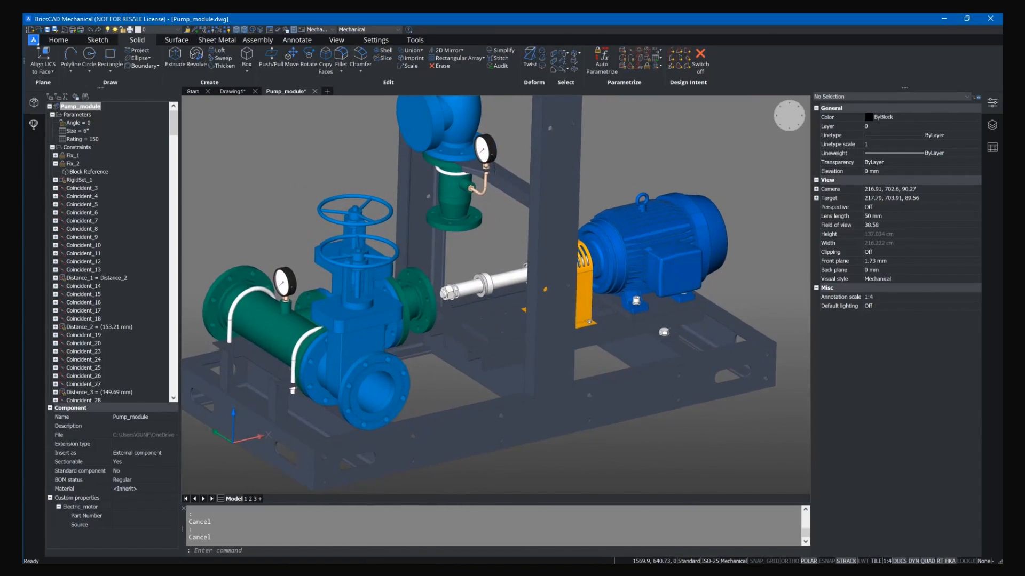
scroll(462, 305, "up", 2)
middle_click_drag(461, 298, 592, 278, "shift")
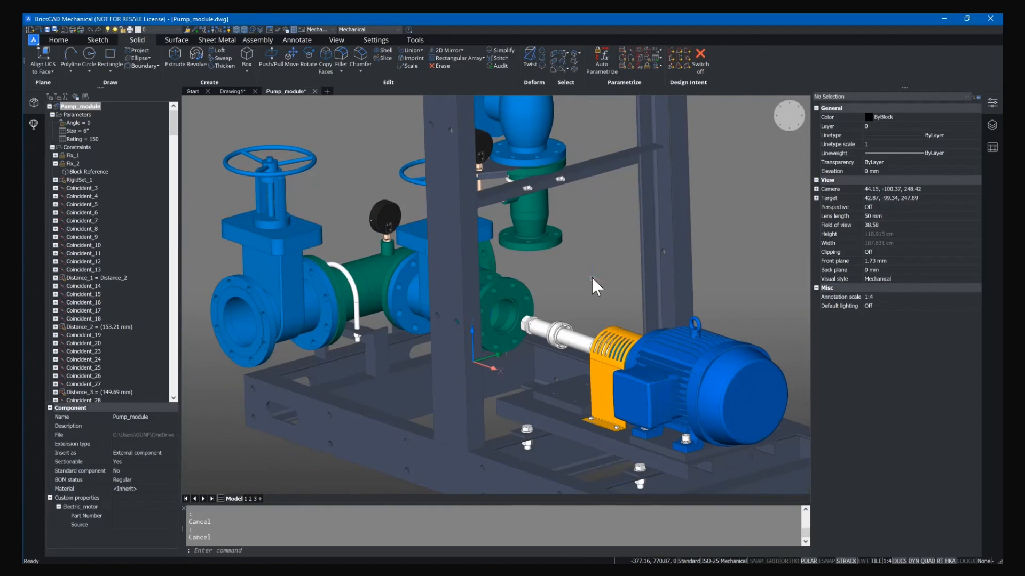
scroll(591, 277, "down", 3)
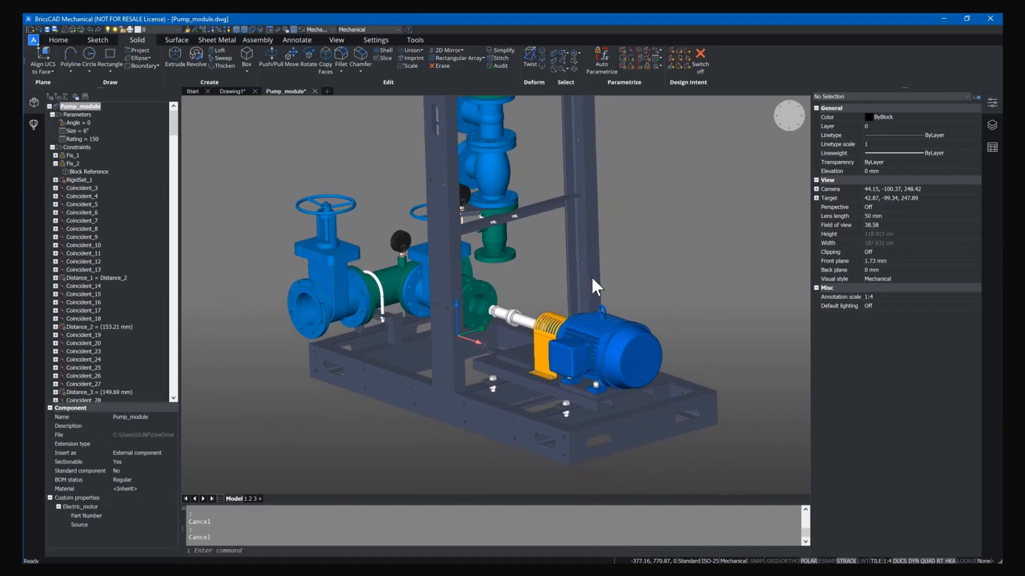
middle_click_drag(671, 280, 806, 287, "shift")
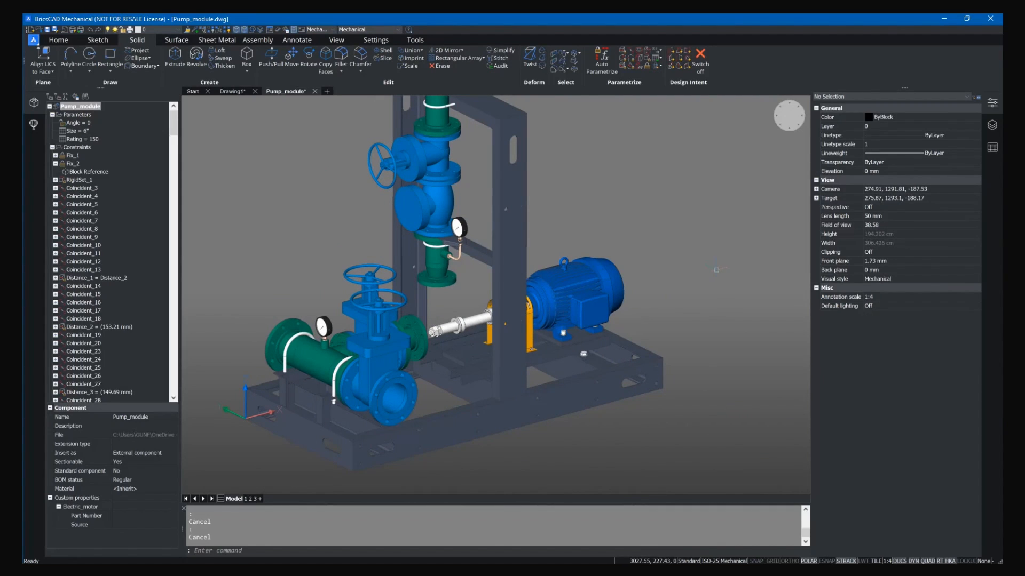
Step: Open the motor and shaft subassembly of the pump module as its own drawing and inspect it from several angles
mouse_move(611, 294)
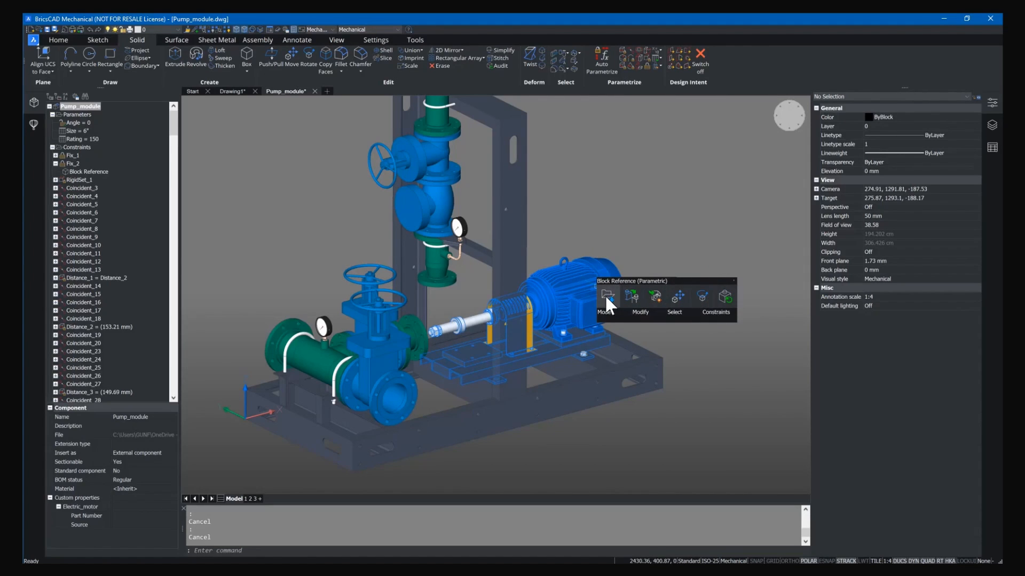
mouse_move(720, 319)
left_click(611, 300)
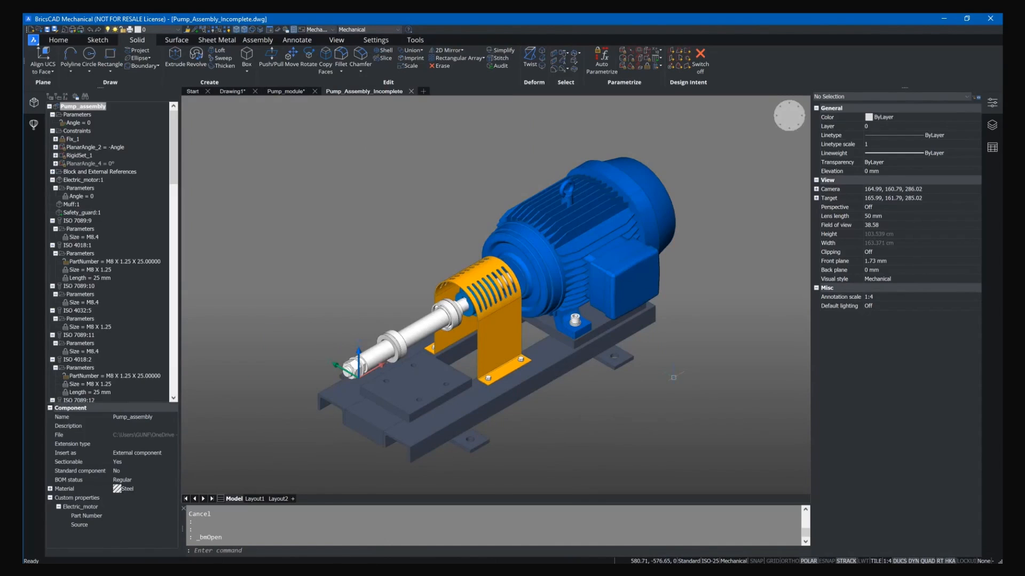
middle_click_drag(511, 394, 524, 438, "shift")
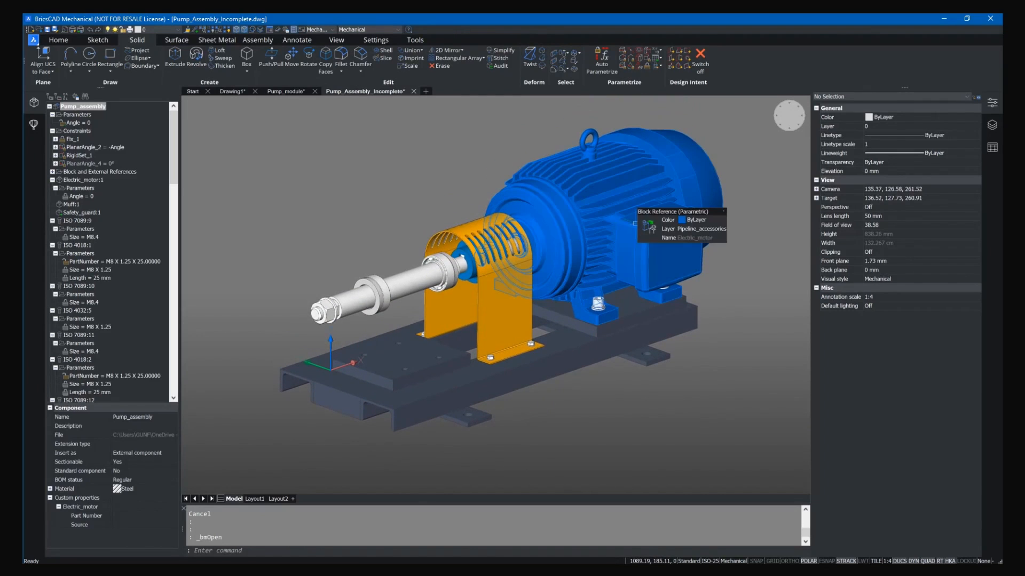
middle_click_drag(632, 225, 496, 282, "shift")
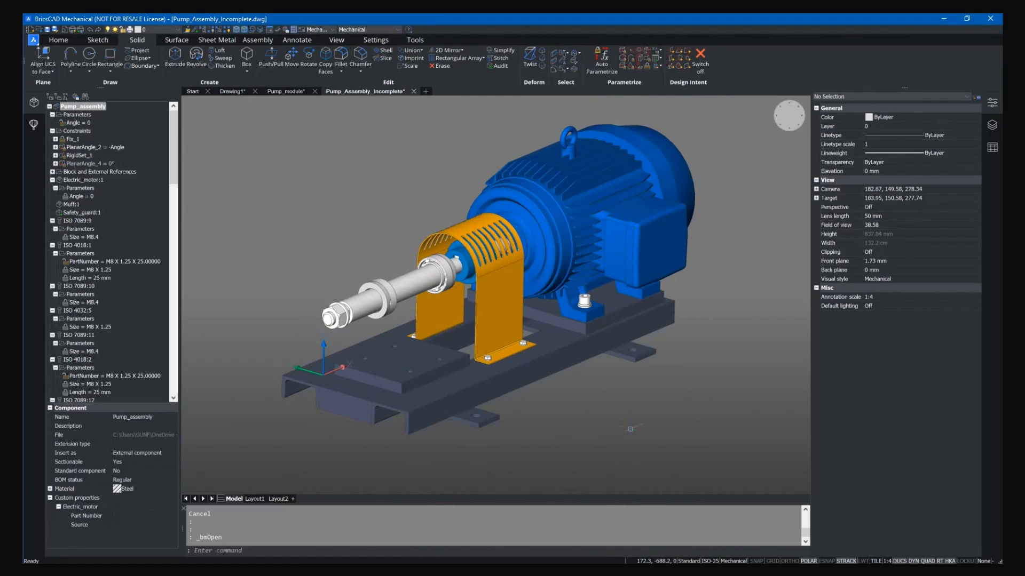
middle_click_drag(630, 429, 601, 425, "shift")
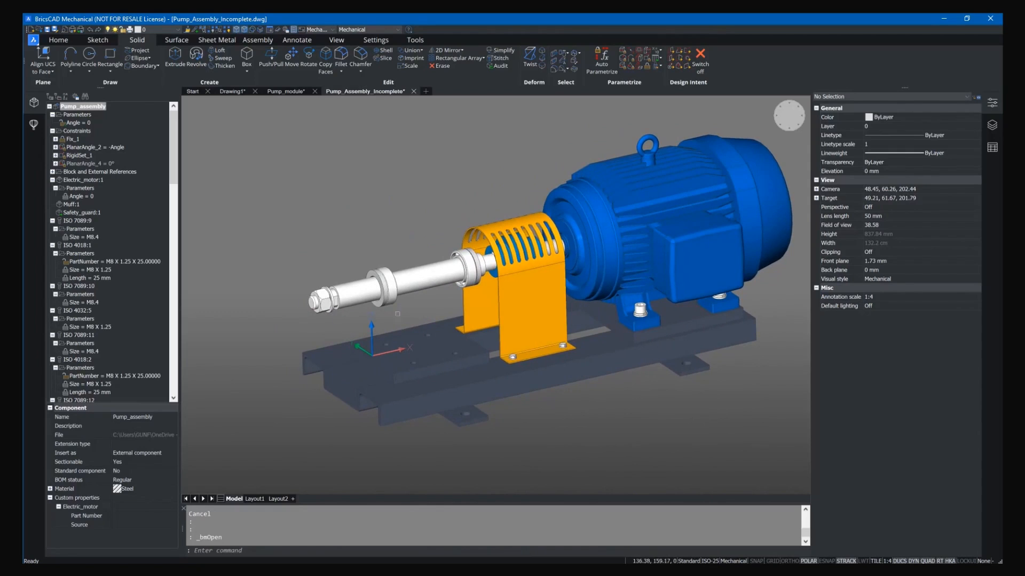
middle_click_drag(630, 416, 626, 412, "shift")
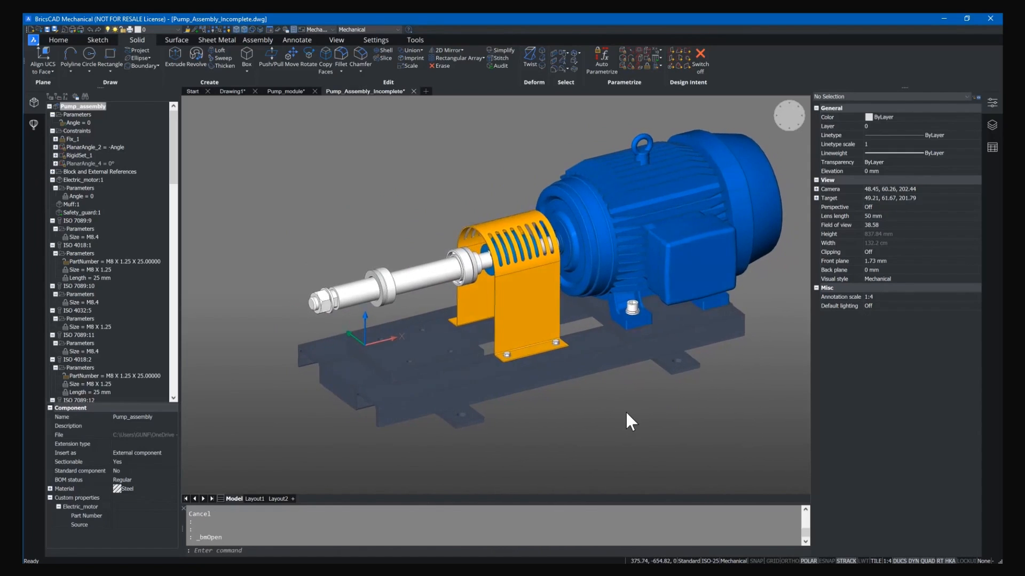
scroll(627, 414, "down", 2)
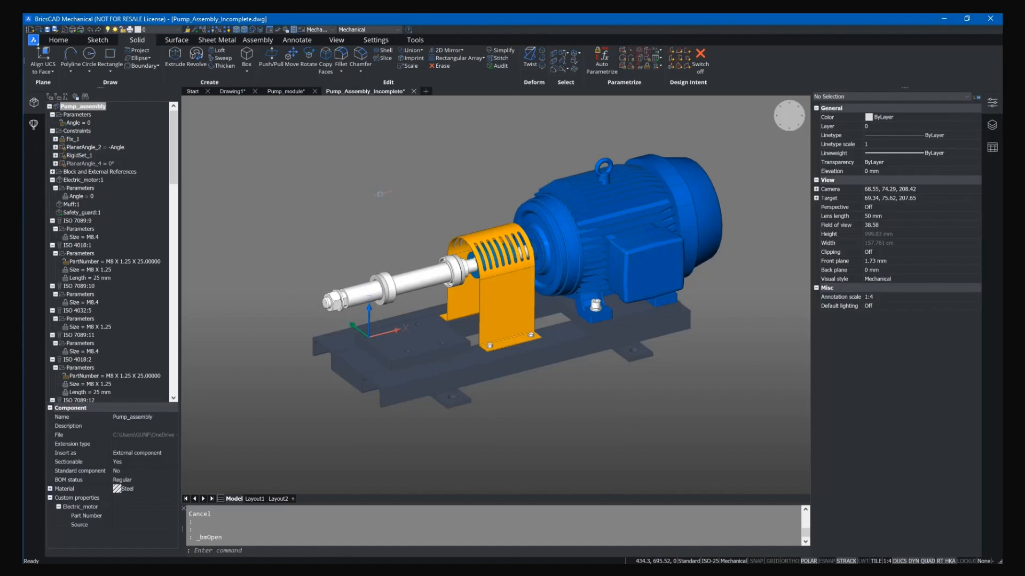
Step: Return to the empty Drawing1 and review the available polyline, circle and rectangle sketching variants
left_click(233, 92)
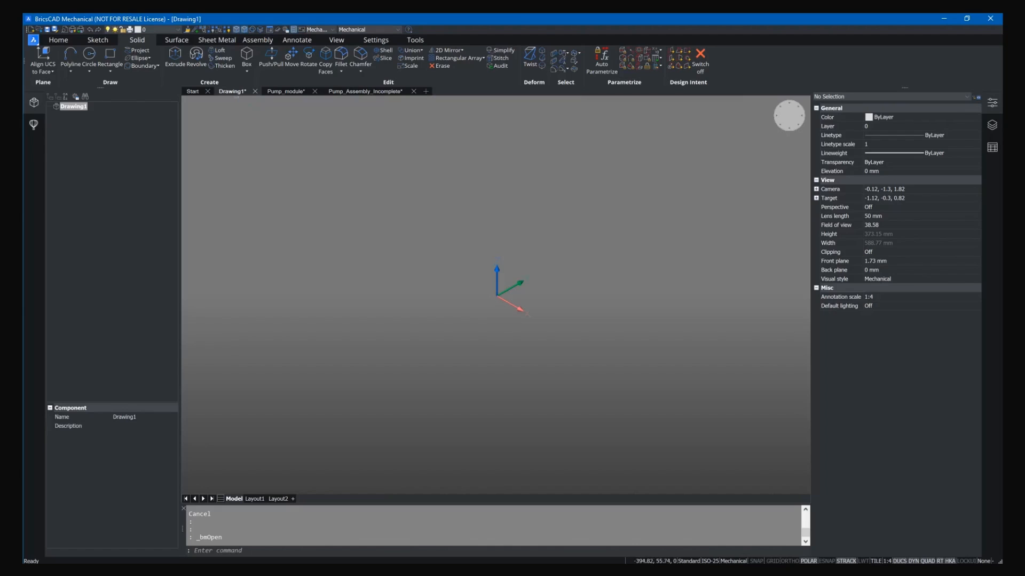
left_click(101, 42)
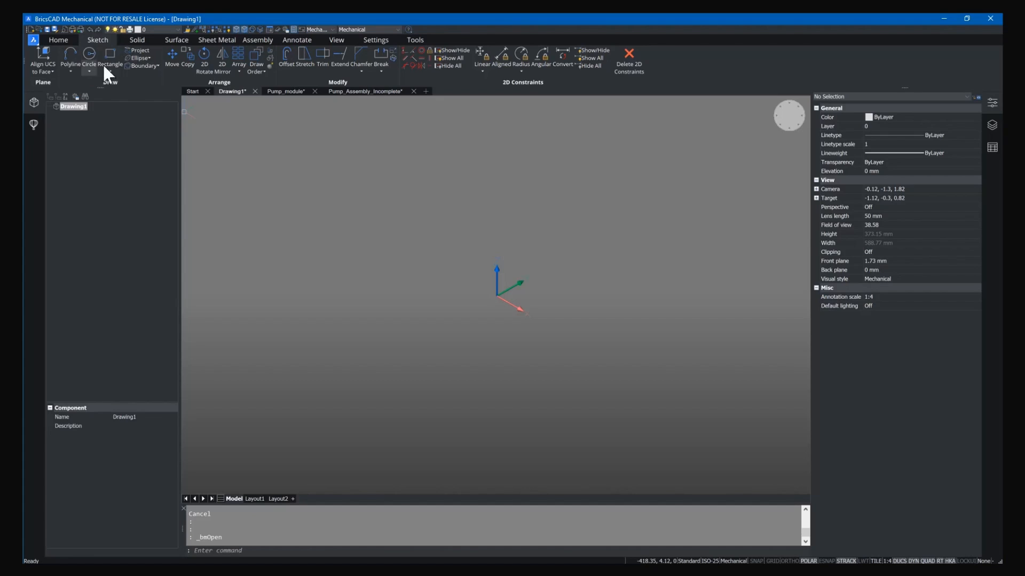
left_click(70, 70)
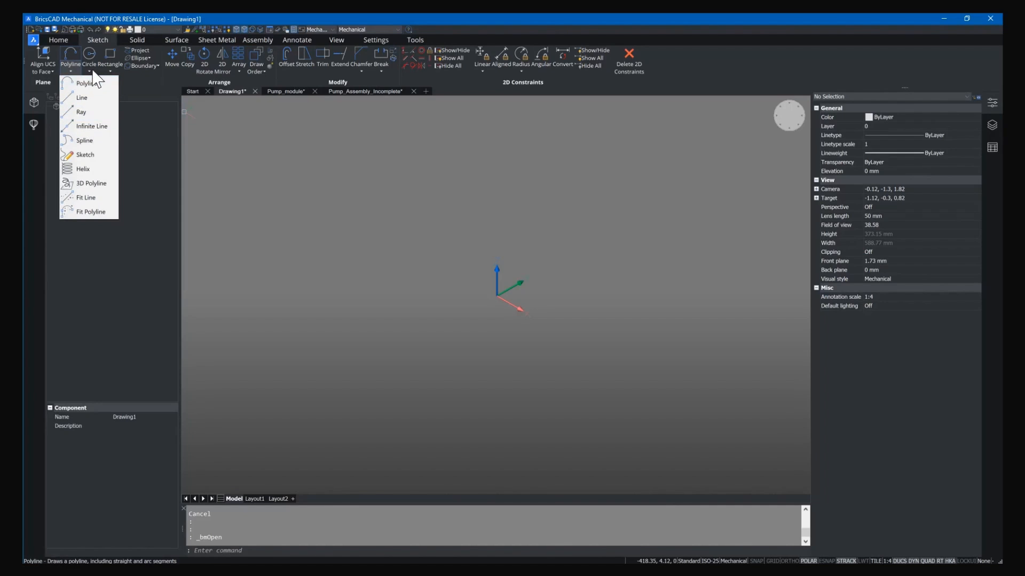
left_click(90, 70)
left_click(111, 70)
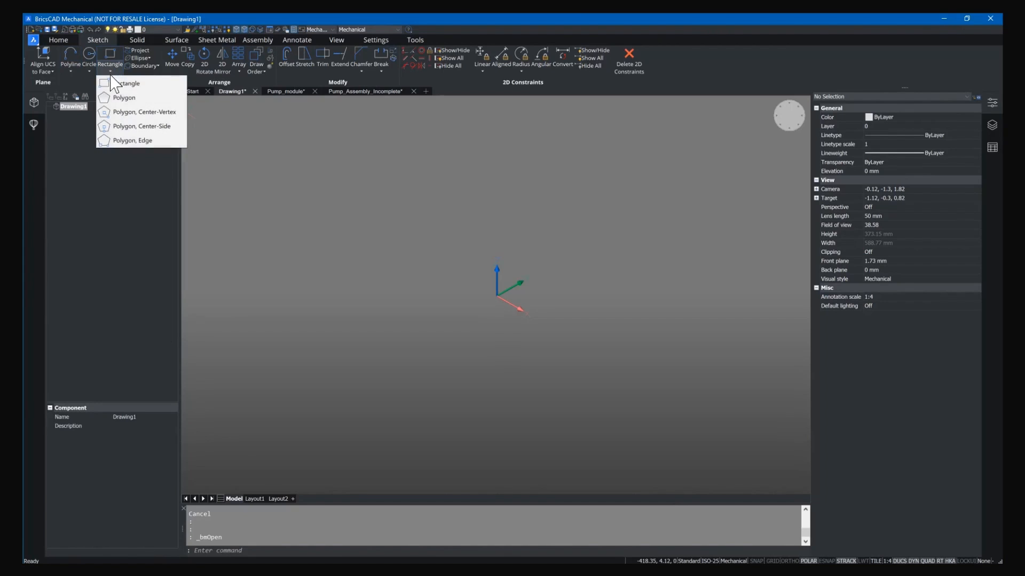
Step: Sketch a freehand polyline of several straight segments around the origin with the Polyline tool
left_click(70, 53)
left_click(70, 54)
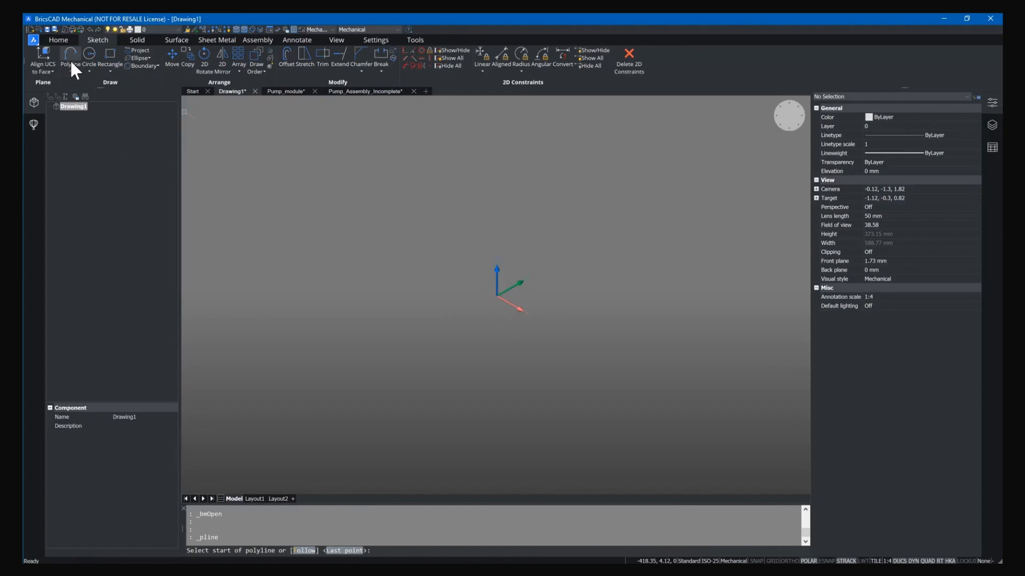
left_click(71, 56)
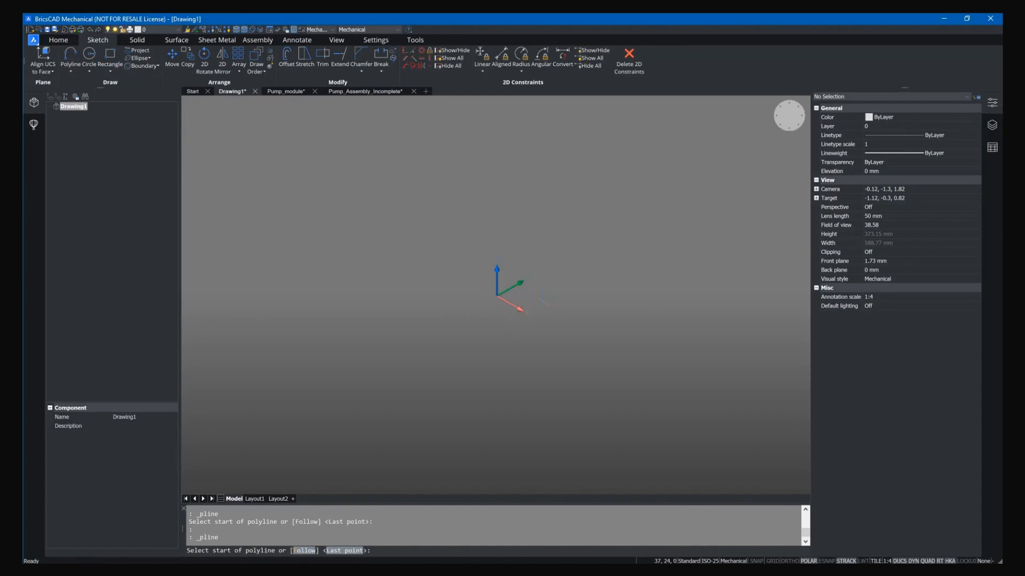
left_click(543, 301)
left_click(701, 287)
left_click(693, 413)
left_click(489, 376)
left_click(416, 285)
key("Escape")
Step: Delete the freehand polyline from the drawing
left_click(714, 430)
left_click(555, 315)
key("Delete")
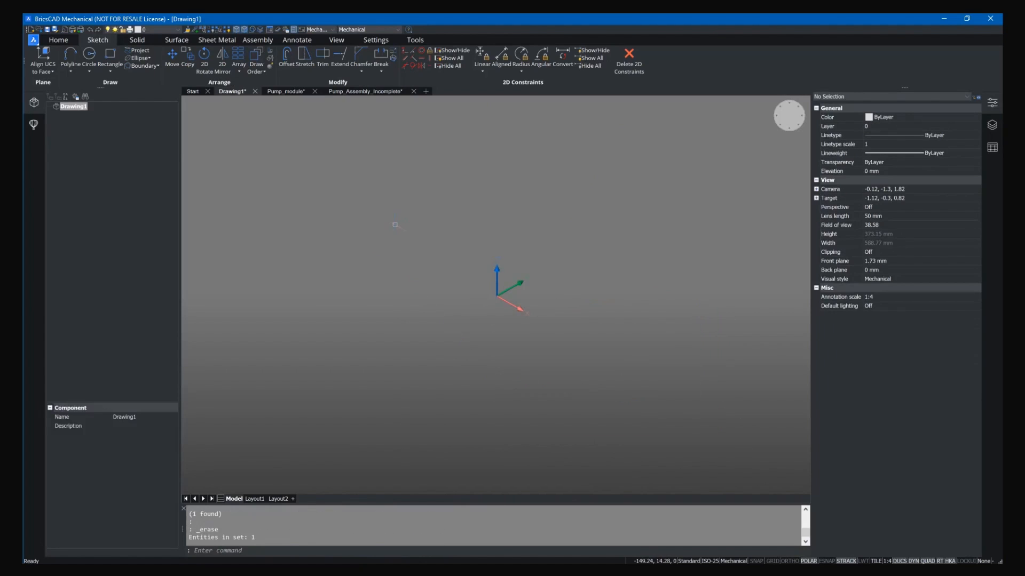
Step: Draw a 200 by 100 mm rectangle beside the origin with the Rectangle tool
left_click(109, 53)
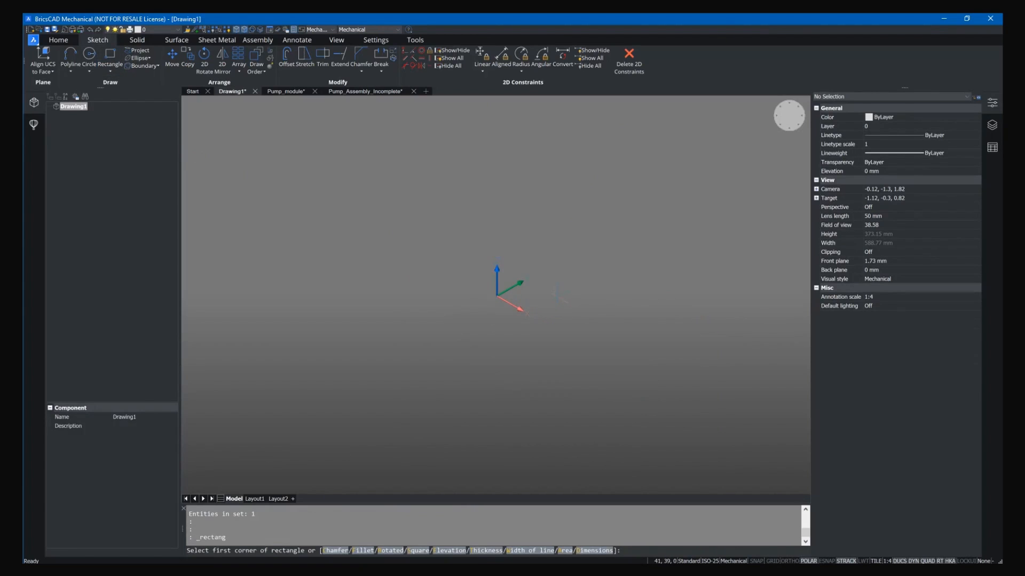
left_click(566, 299)
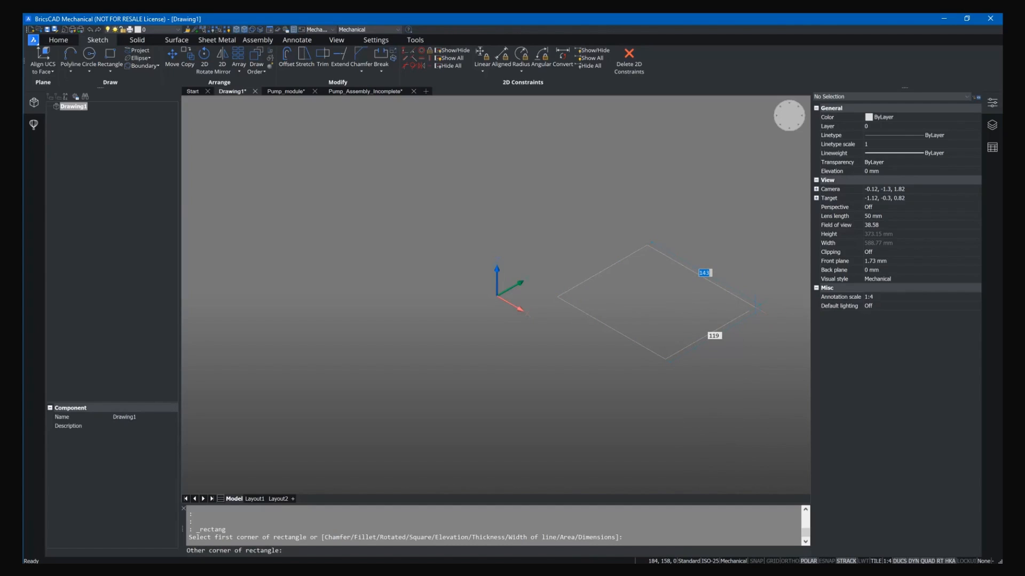
type("200")
key("Tab")
type("100")
key("Return")
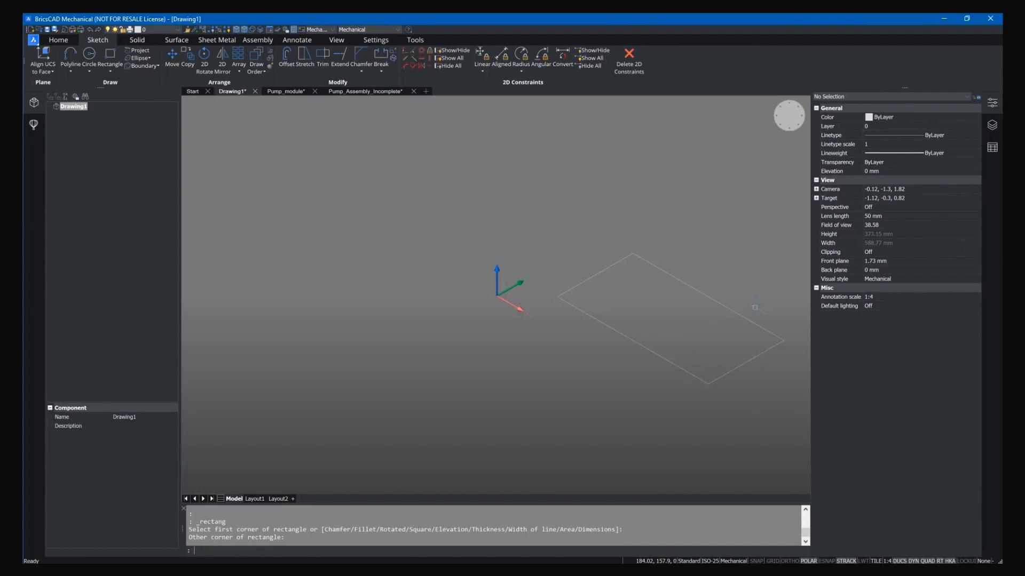
Step: Offset the rectangle outward through a freely picked point to get a larger concentric rectangle
middle_click_drag(755, 307, 672, 312)
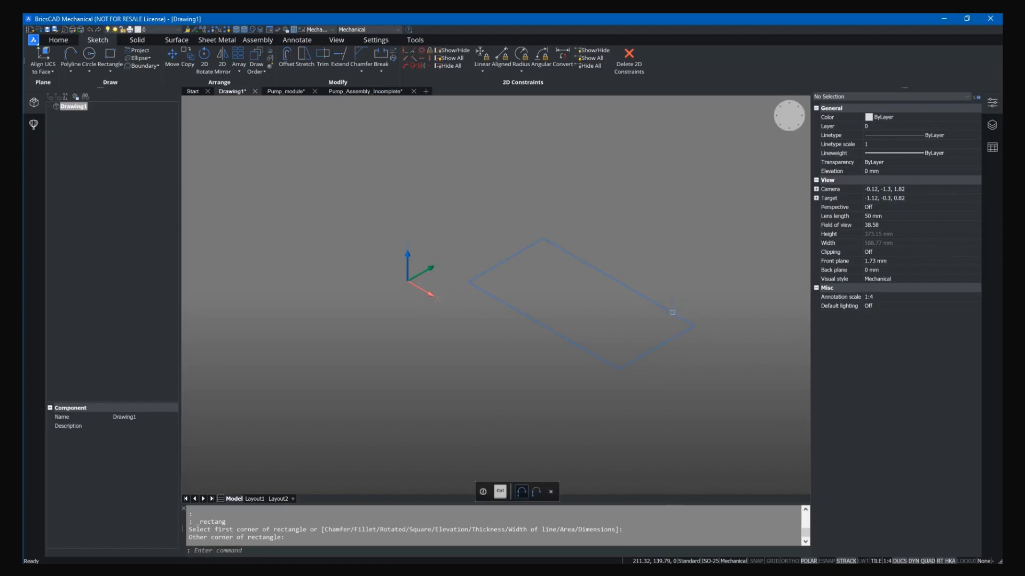
mouse_move(671, 312)
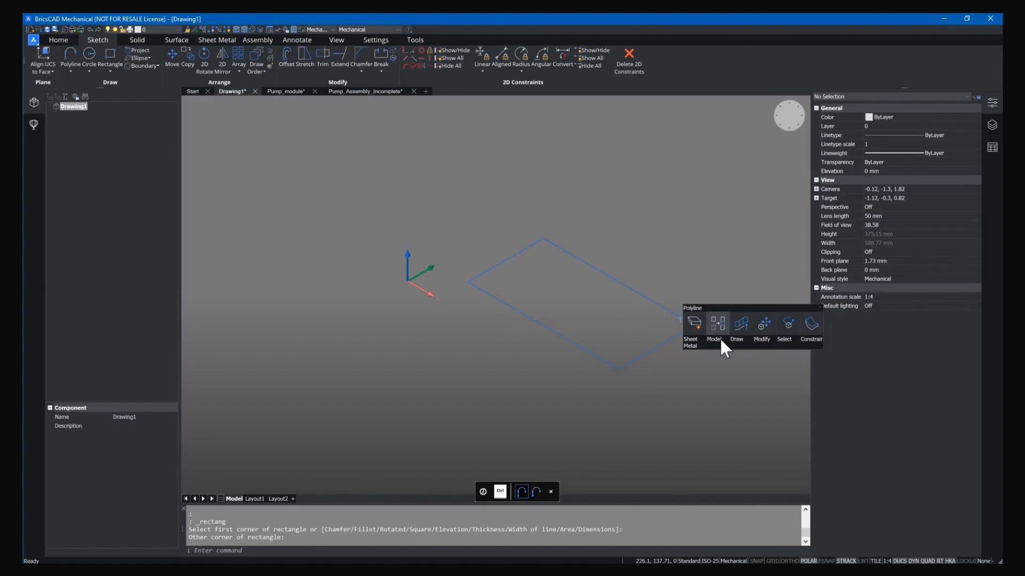
mouse_move(698, 342)
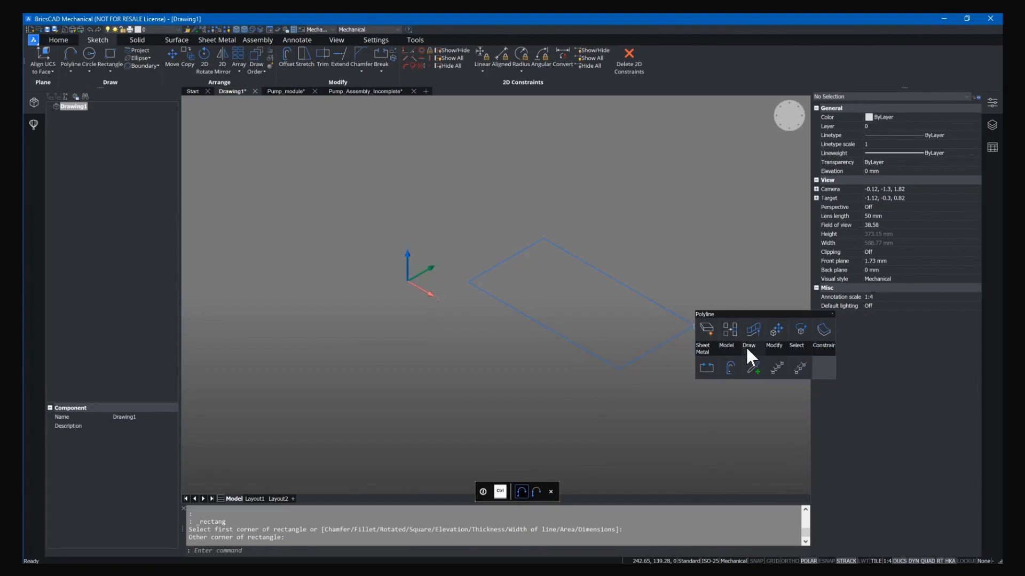
left_click(736, 367)
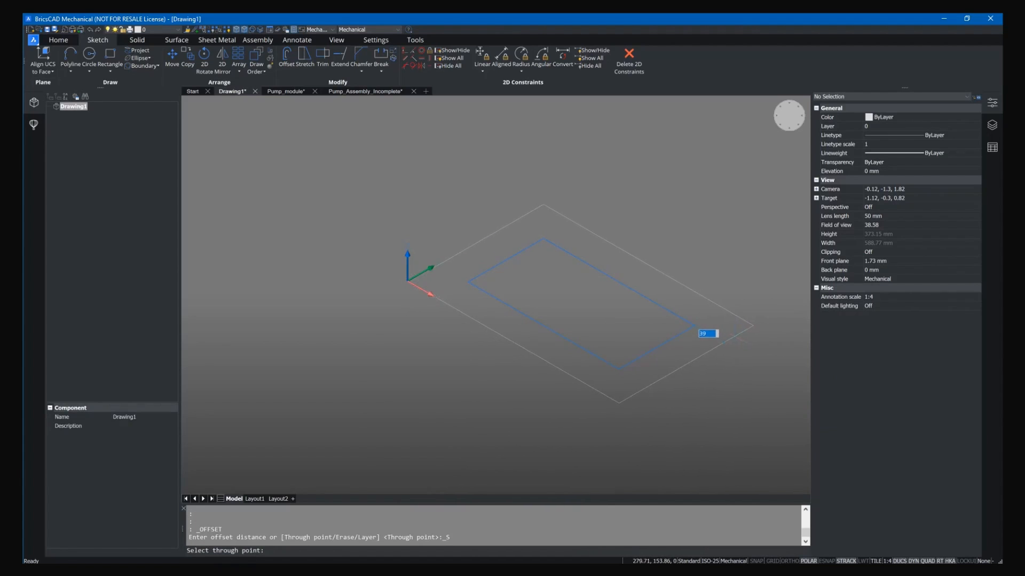
left_click(710, 340)
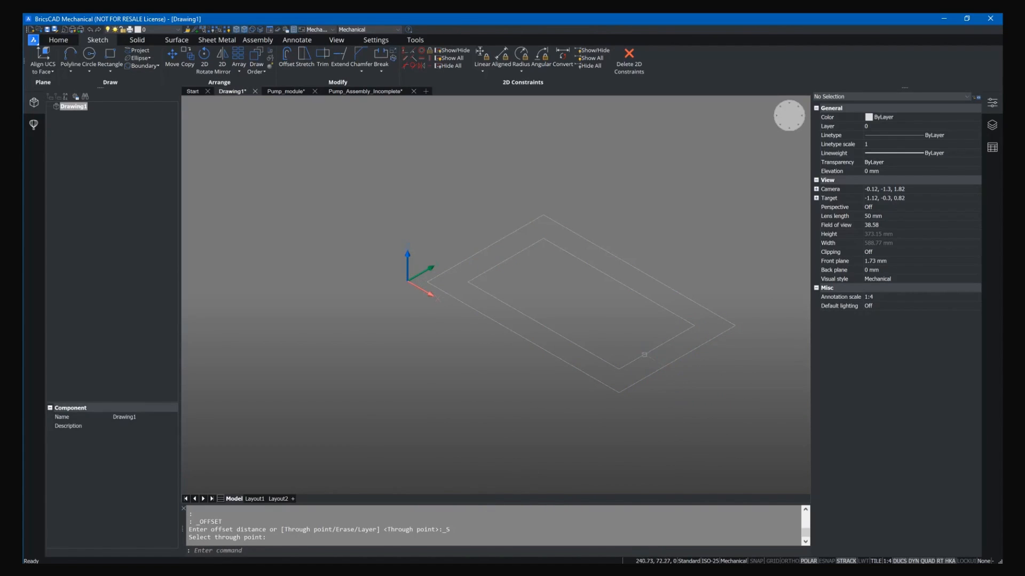
Step: Delete both the original rectangle and its offset copy from the drawing
mouse_move(664, 367)
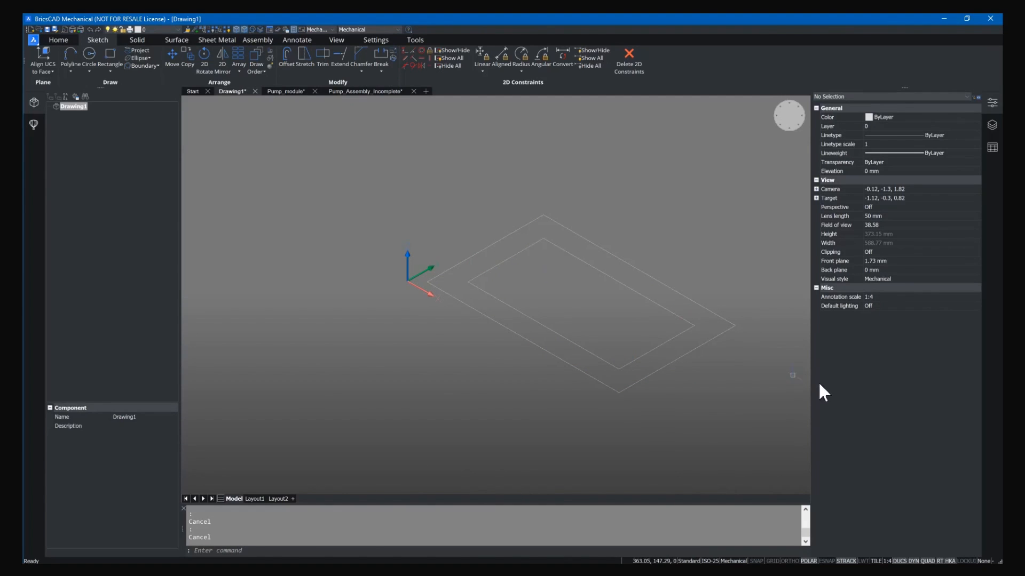
mouse_move(679, 336)
left_click(693, 395)
left_click(609, 316)
key("Delete")
Step: Draw a freehand circle with a radius of about 92 mm beside the origin using the CIRCLE command
type("CIRCLE")
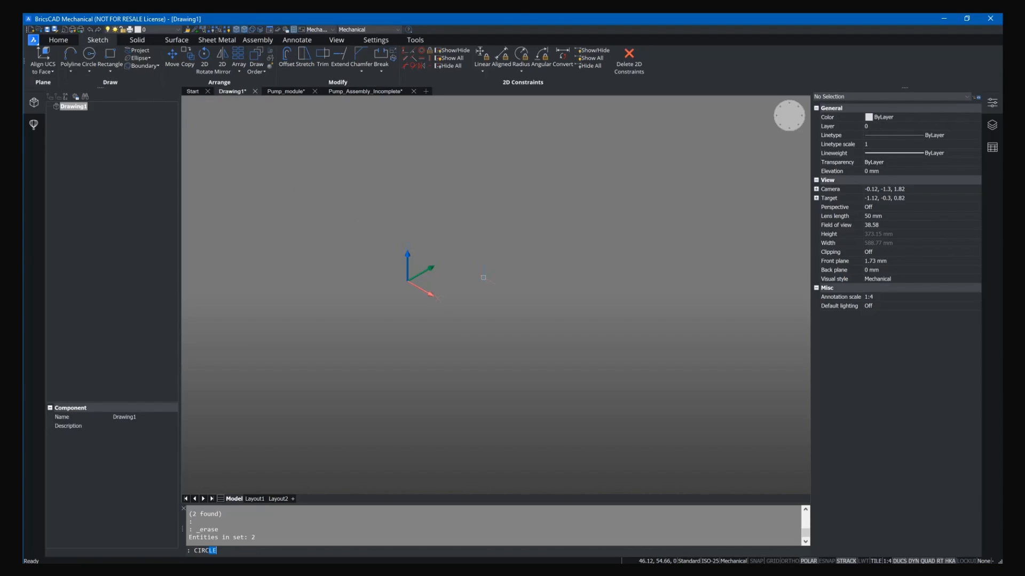
key("Return")
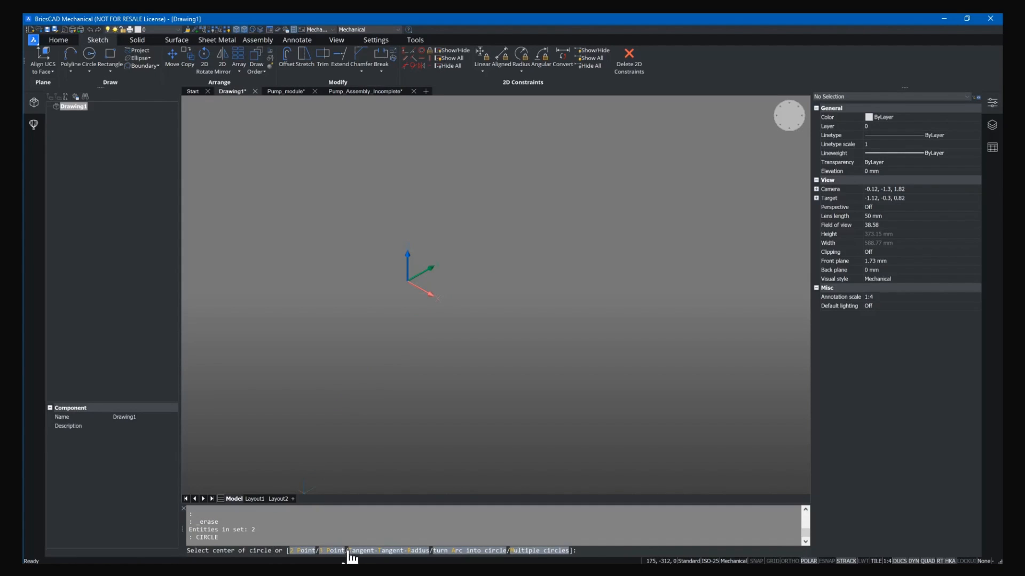
left_click(492, 281)
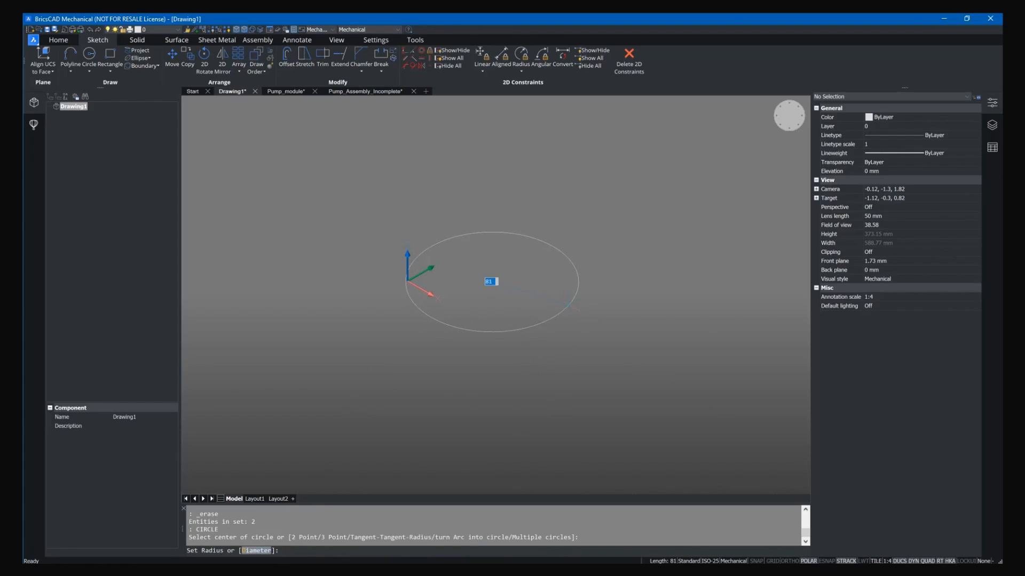
left_click(581, 308)
Step: Select the freehand circle and erase it
left_click(626, 344)
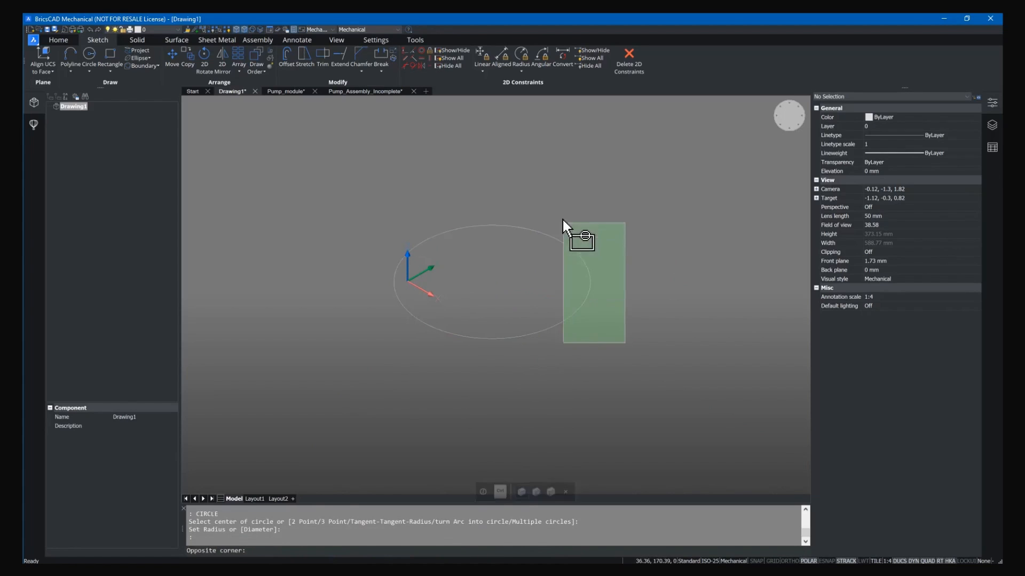
left_click(562, 220)
key("Delete")
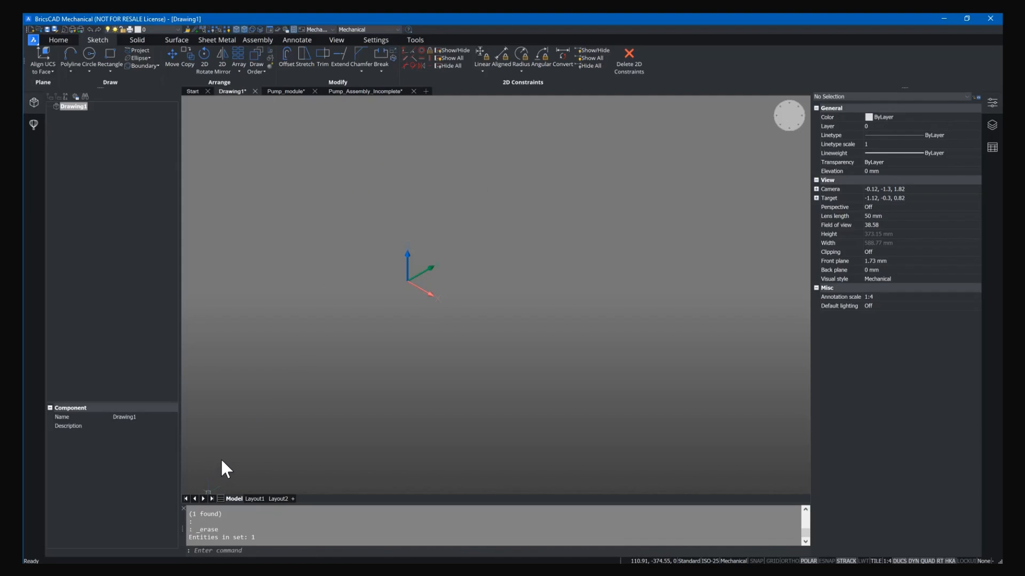
Step: Replace the docked command line with the floating one, place it just above the layout tabs and widen it
key("ctrl+9")
mouse_move(222, 462)
left_mouse_down()
mouse_move(194, 530)
mouse_move(213, 479)
left_mouse_up()
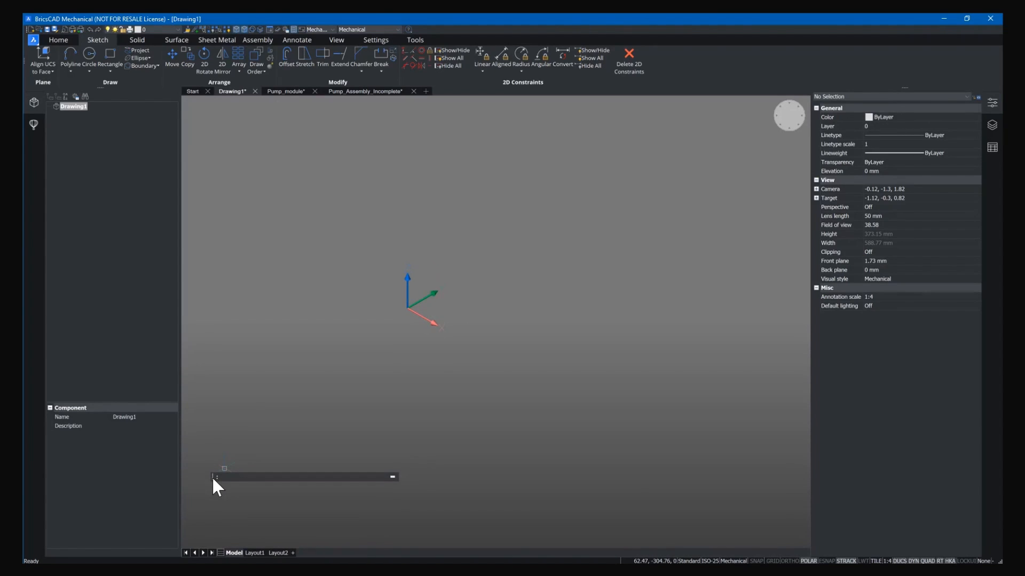
left_click_drag(213, 478, 196, 539)
left_click_drag(366, 538, 556, 541)
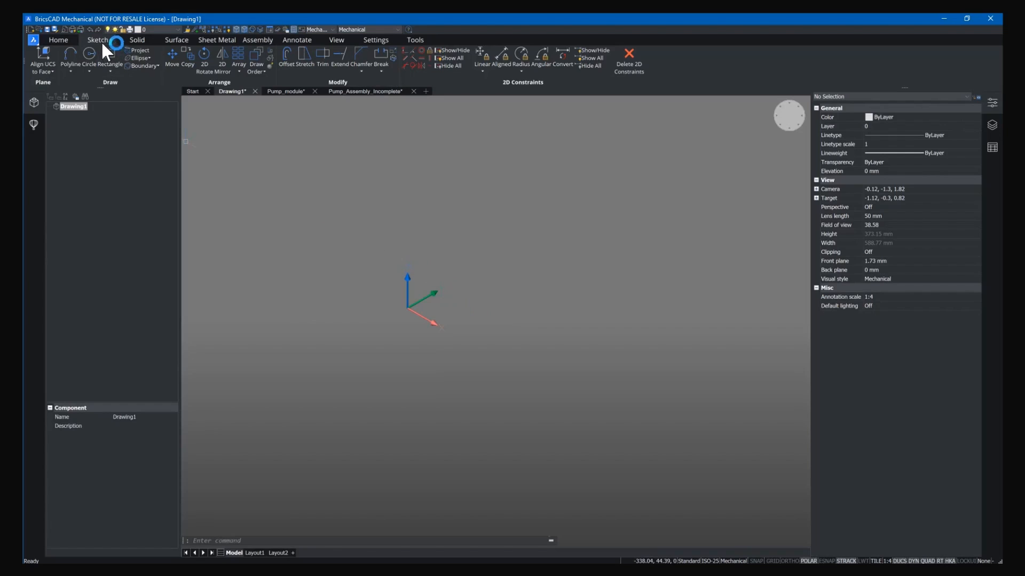
Step: Draw a circle centred at 0,0,0 with a radius of 175 mm
left_click(59, 40)
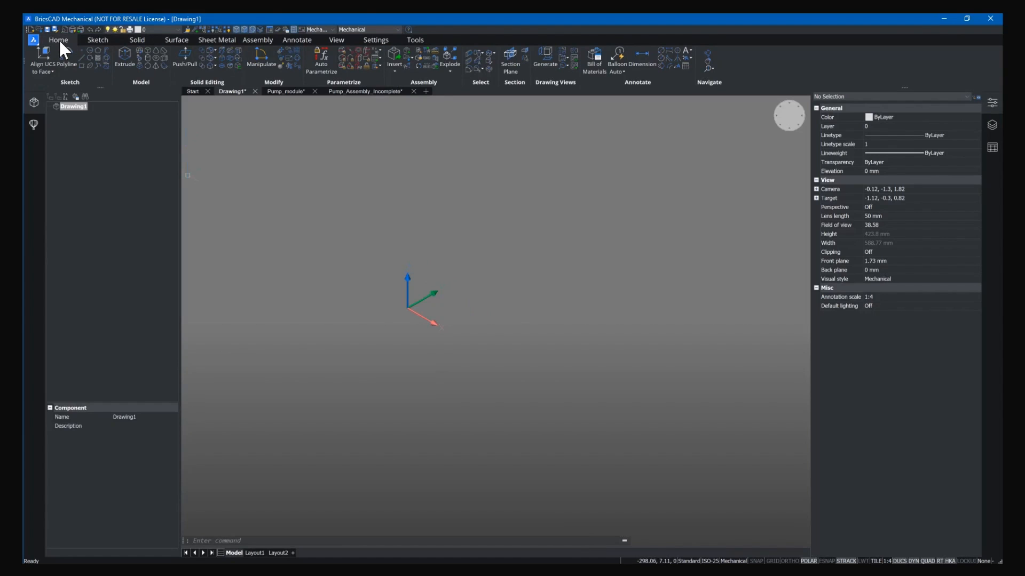
left_click(90, 51)
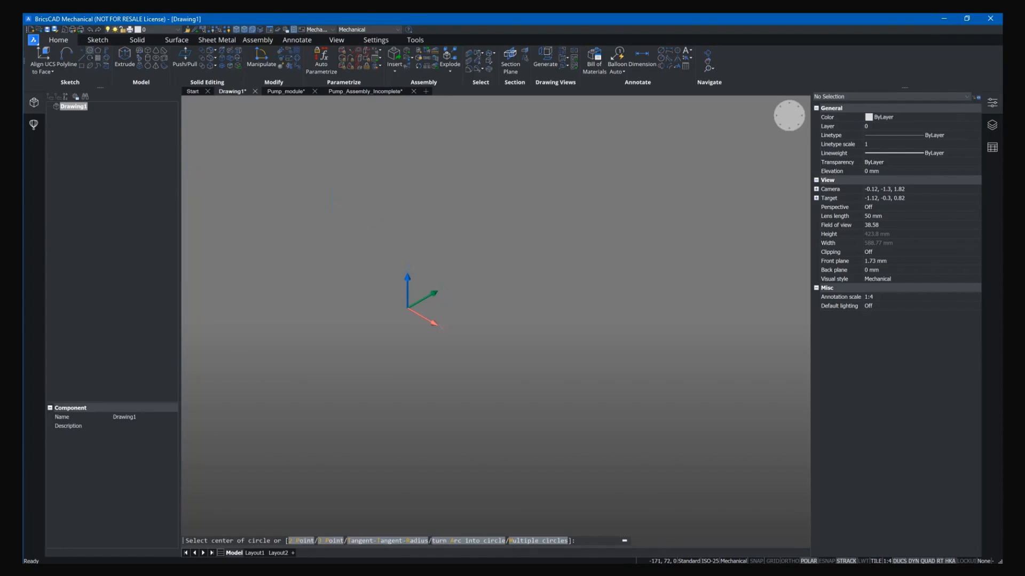
type("0,0,0")
key("Return")
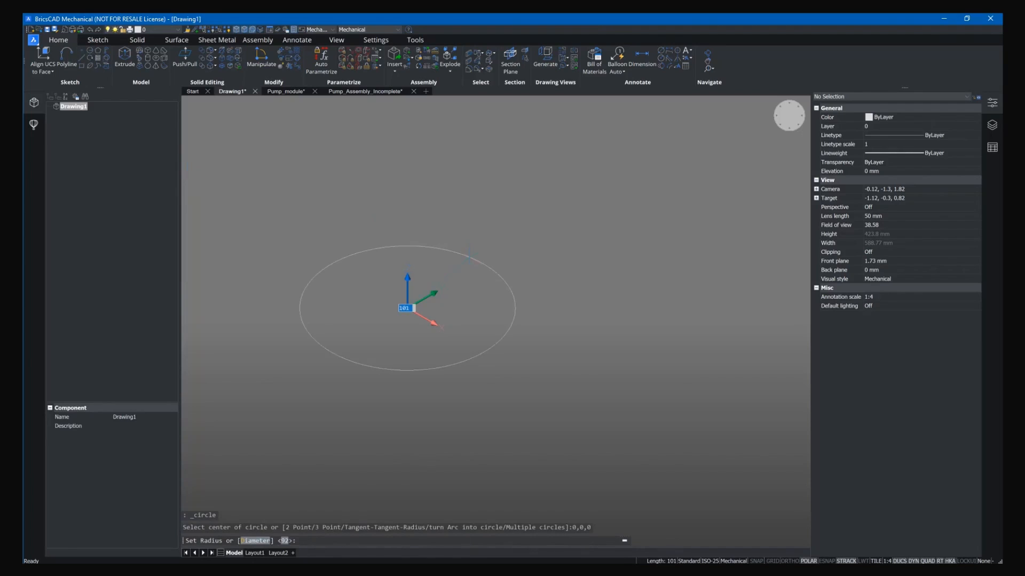
type("1")
key("Return")
Step: Draw two more concentric circles centred at 0,0,0 with radii of 100 mm and 57 mm
key("Return")
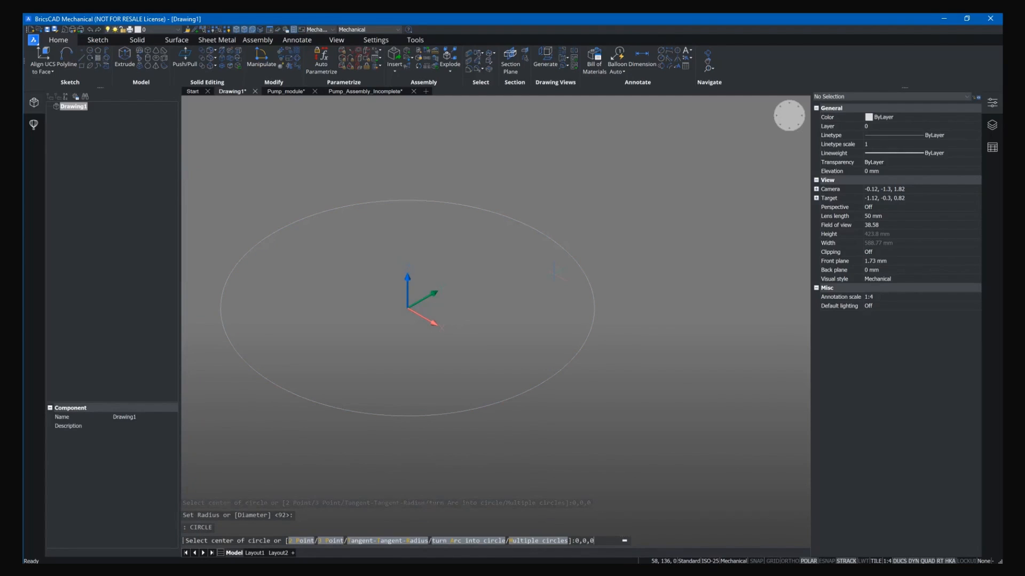
key("Return")
key("Return")
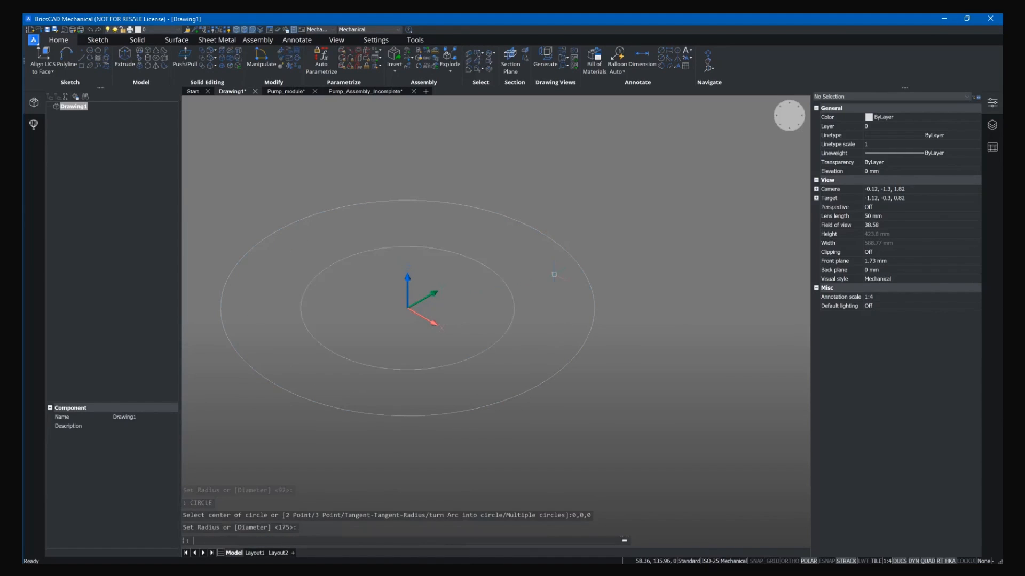
key("Return")
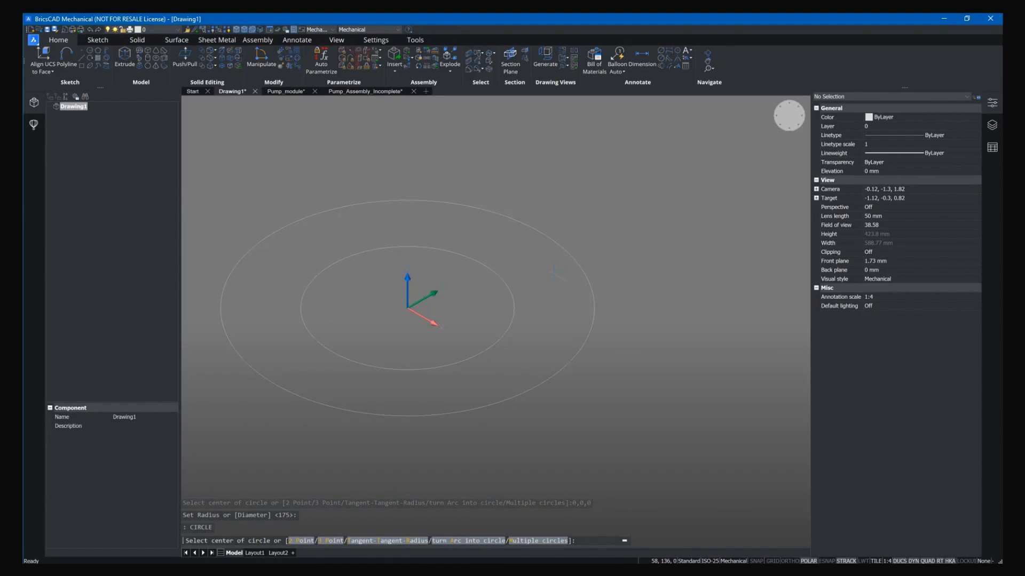
key("Return")
type("57")
key("Return")
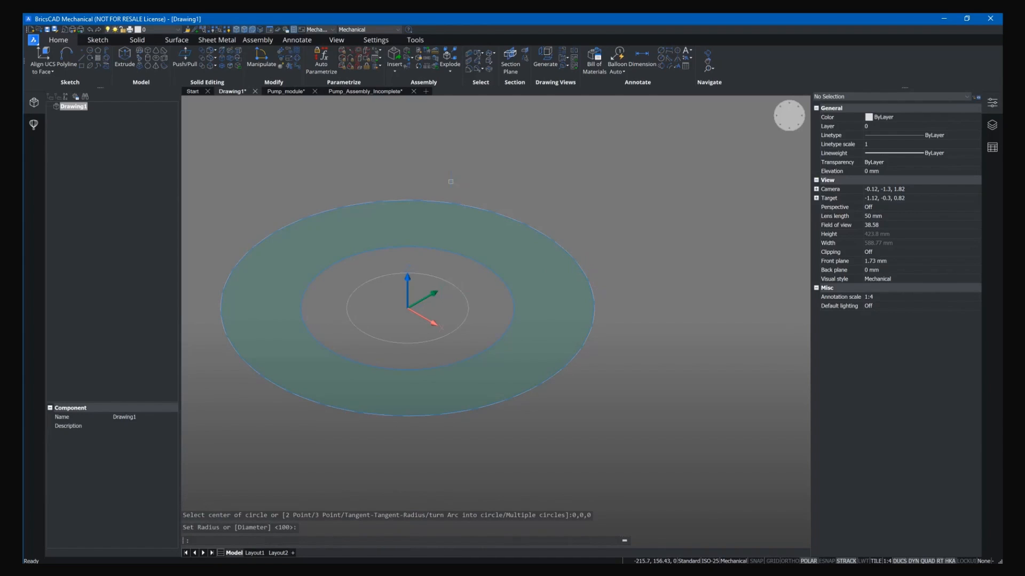
Step: Turn off boundary detection and extrude the outermost circle downward into a solid disc
left_click(251, 30)
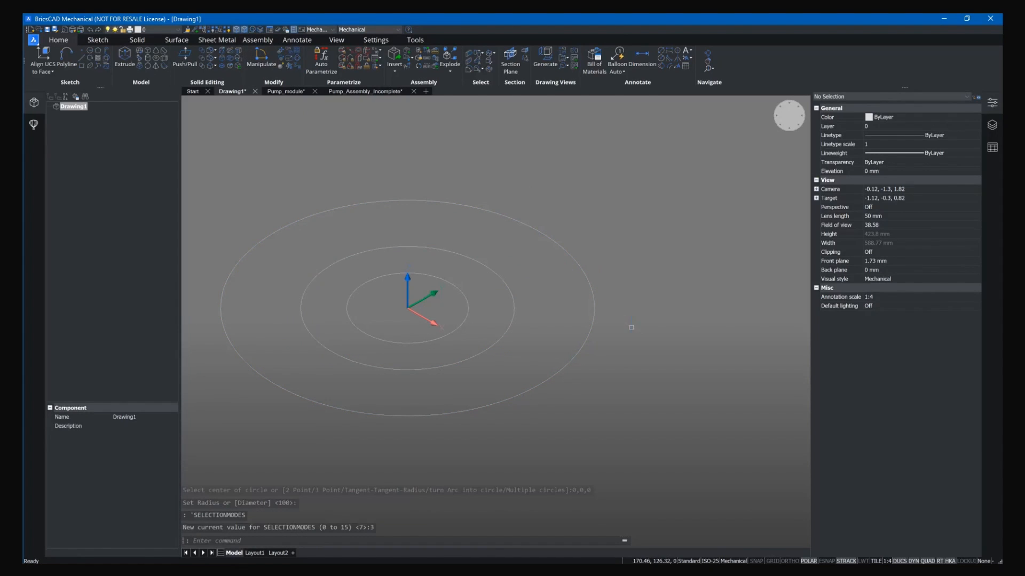
left_click(595, 342)
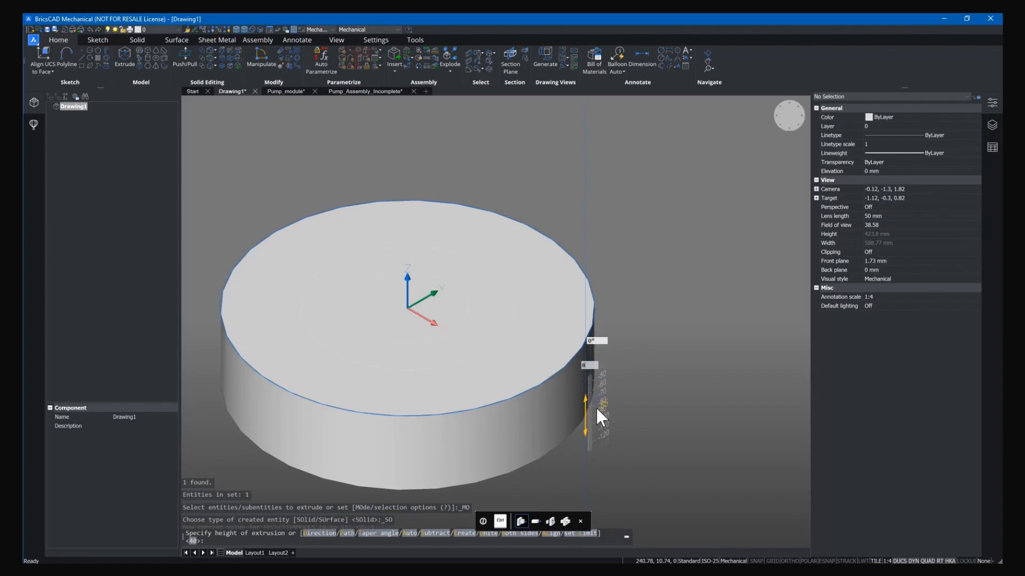
left_click(595, 406)
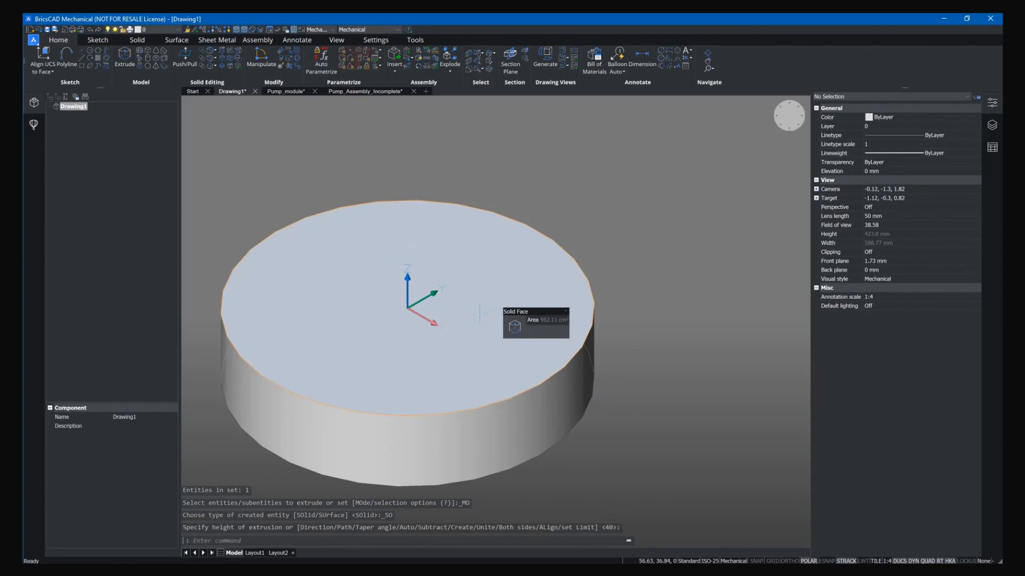
Step: Move the smallest circle 50 mm up along the Z axis with the manipulator
left_click(465, 318)
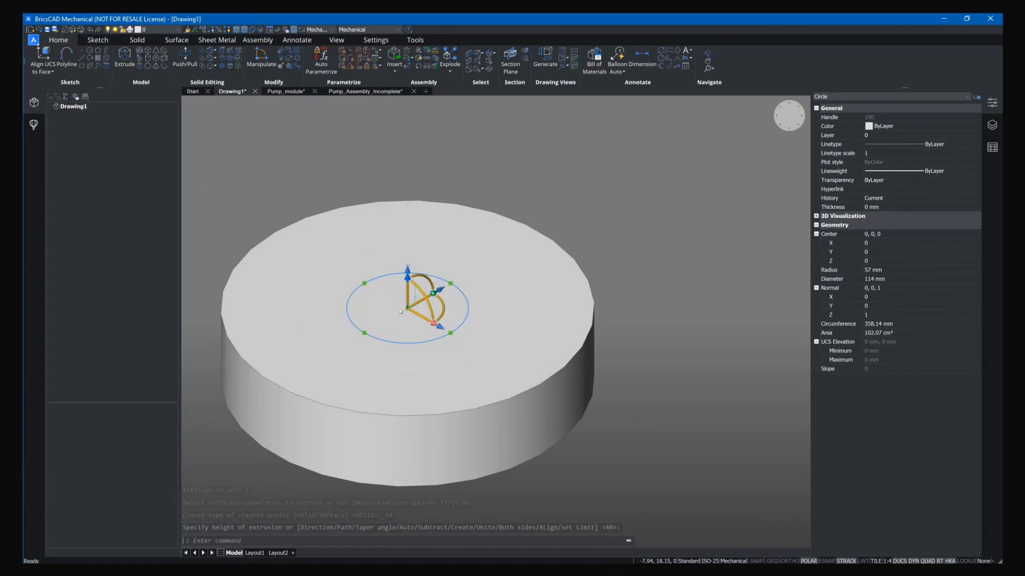
left_click(408, 291)
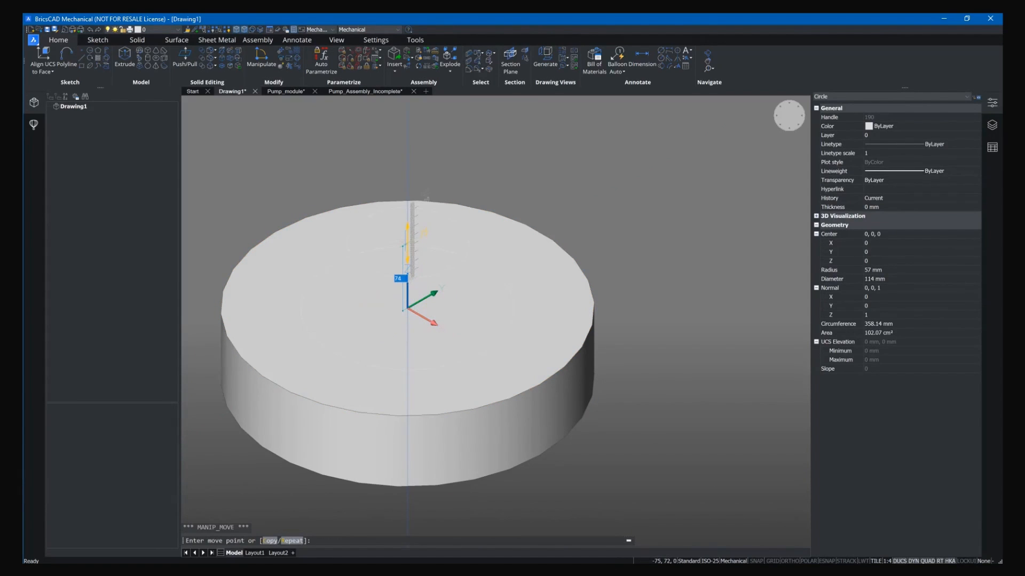
type("50")
key("Return")
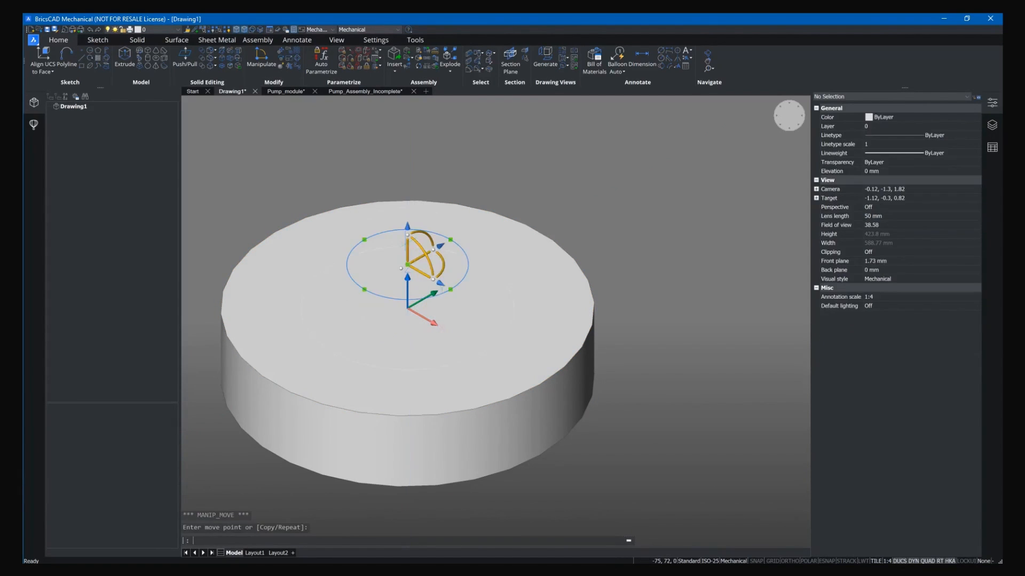
middle_click_drag(493, 259, 515, 333, "shift")
scroll(515, 332, "up", 1)
key("Escape")
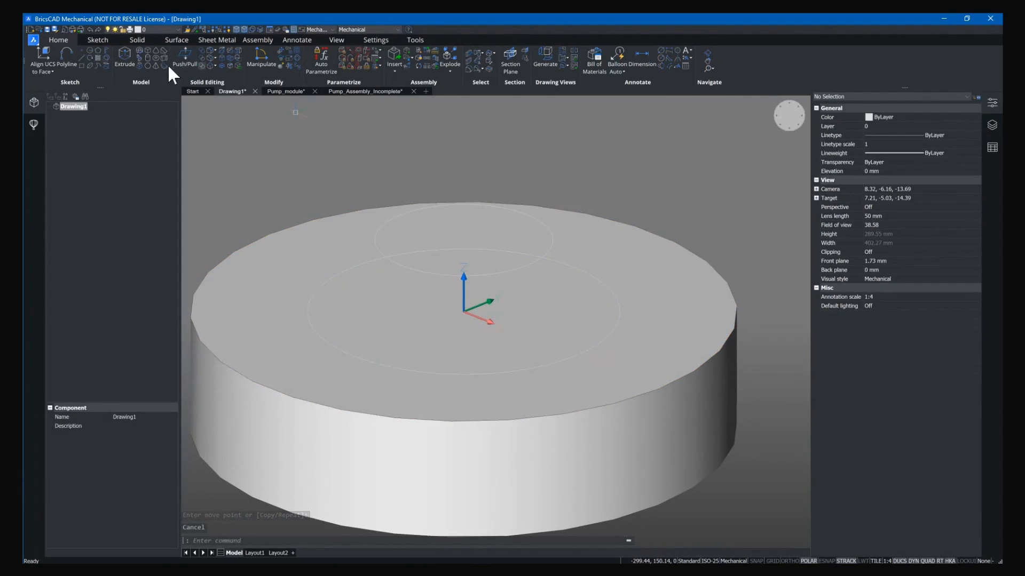
Step: Loft a solid between the 100 mm radius circle on the disc and the raised smaller circle
left_click(139, 65)
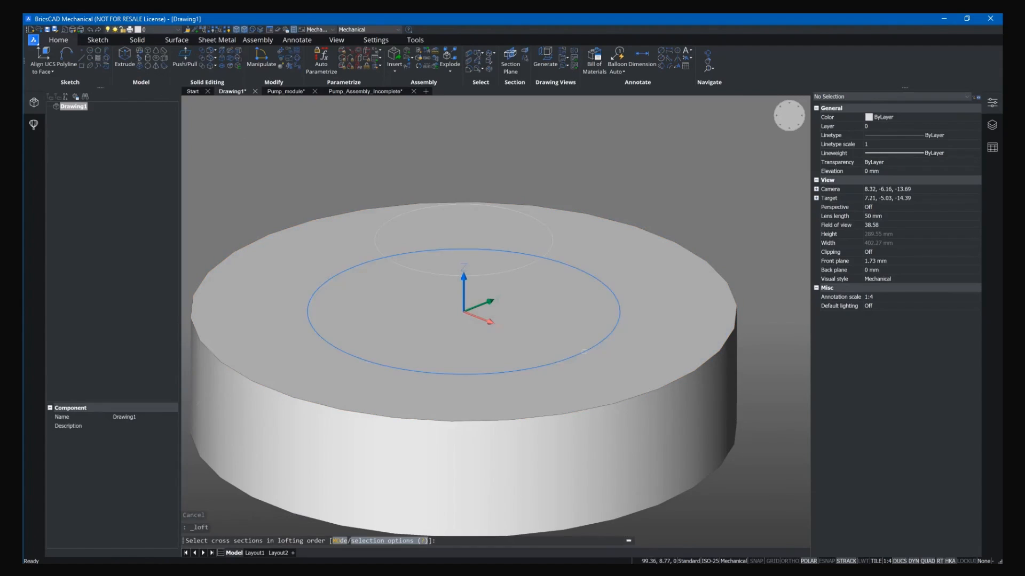
left_click(540, 259)
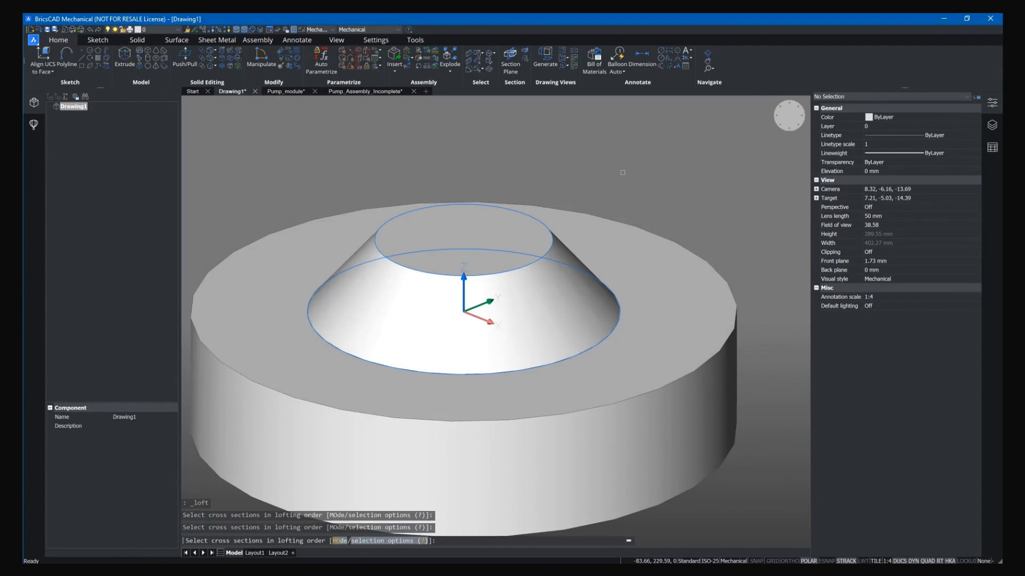
key("Return")
key("Return")
Step: Select everything and unite the disc and the lofted body into one solid with UNION
key("ctrl+a")
type("union")
key("Return")
Step: Create a cone at the upper quadrant of the disc's loft-side rim with base radius 35, top radius 44 and height 50 mm
middle_click_drag(590, 284, 571, 333, "shift")
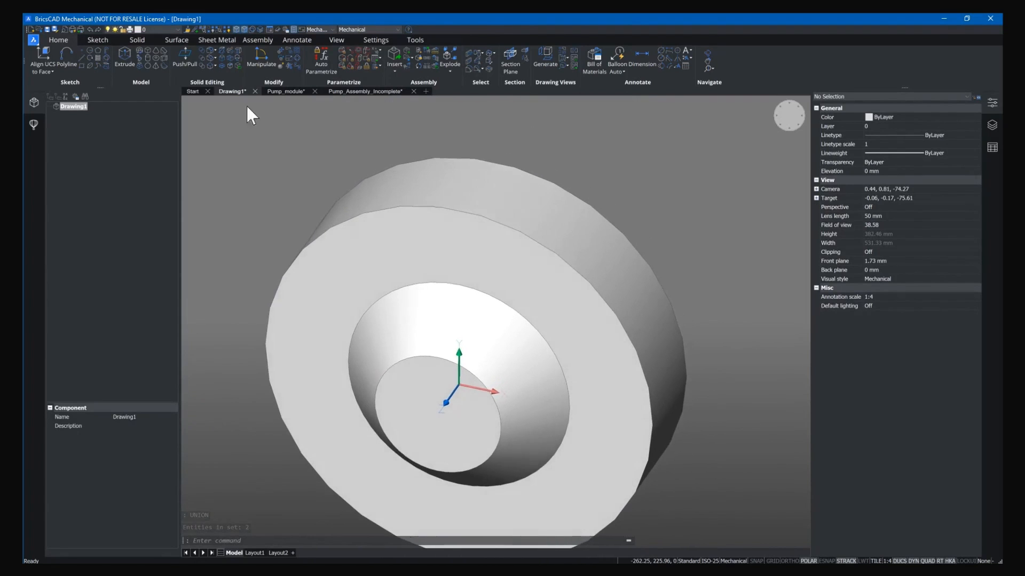
left_click(156, 53)
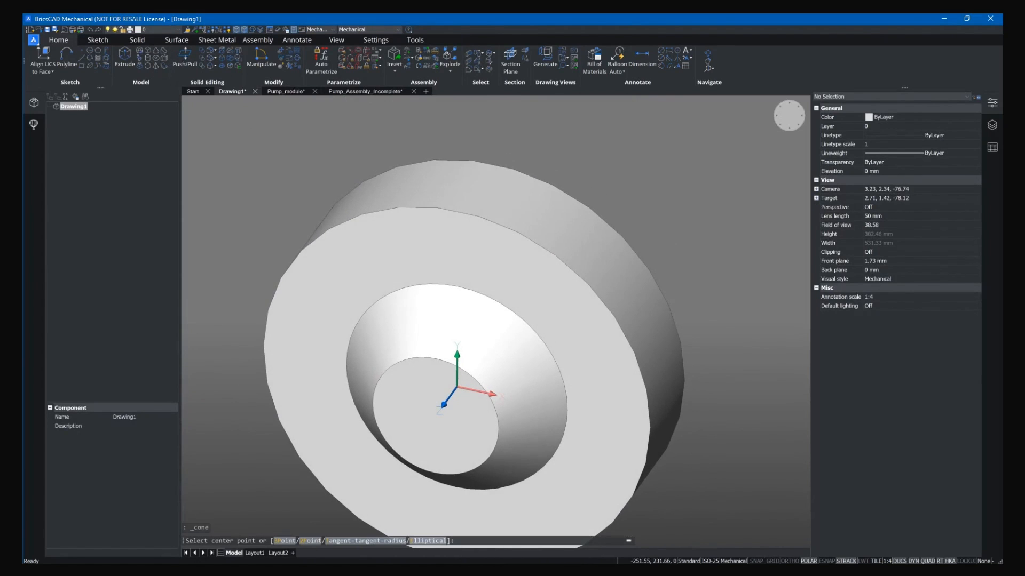
right_click(453, 185, "shift")
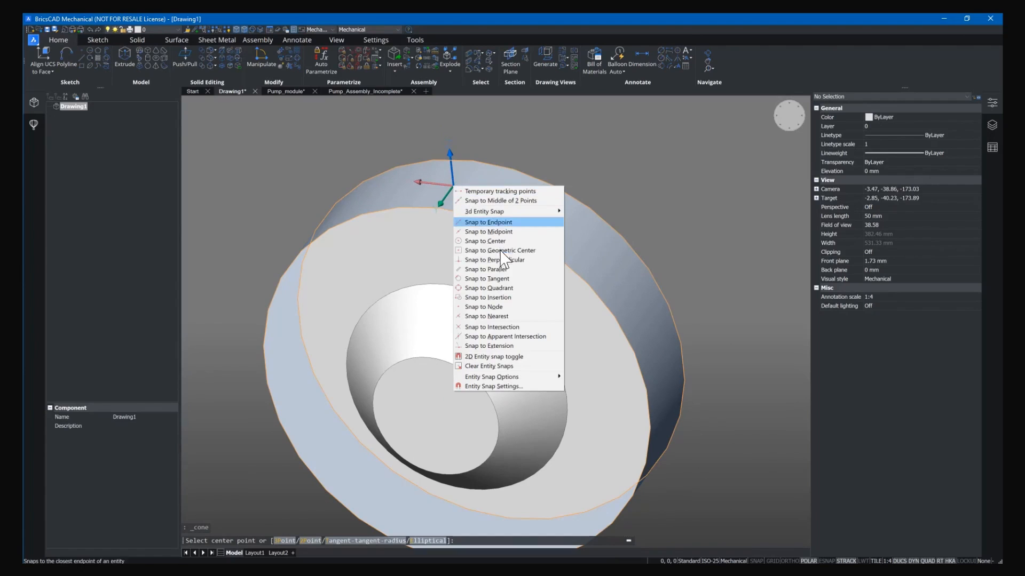
left_click(496, 288)
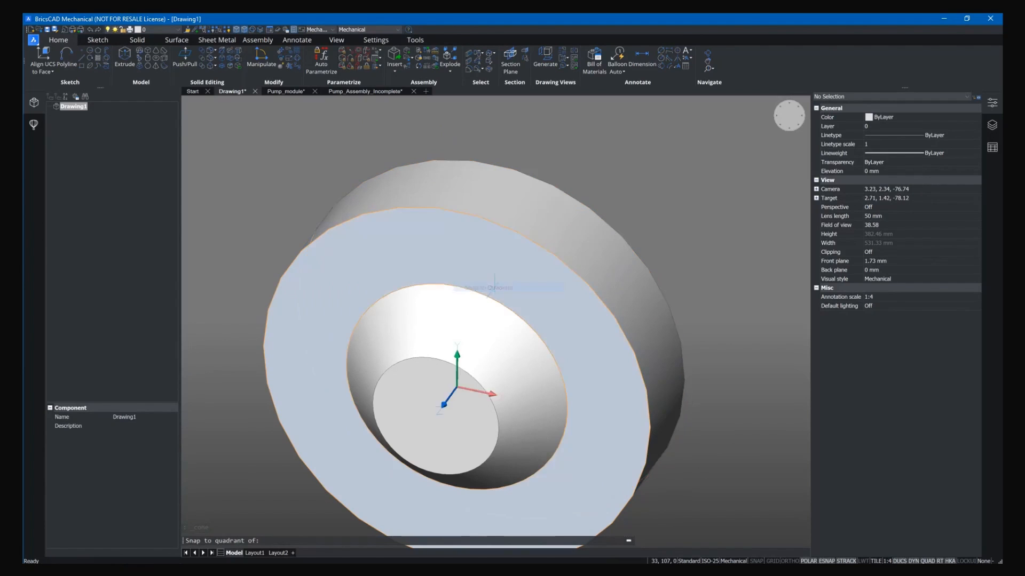
left_click(458, 212)
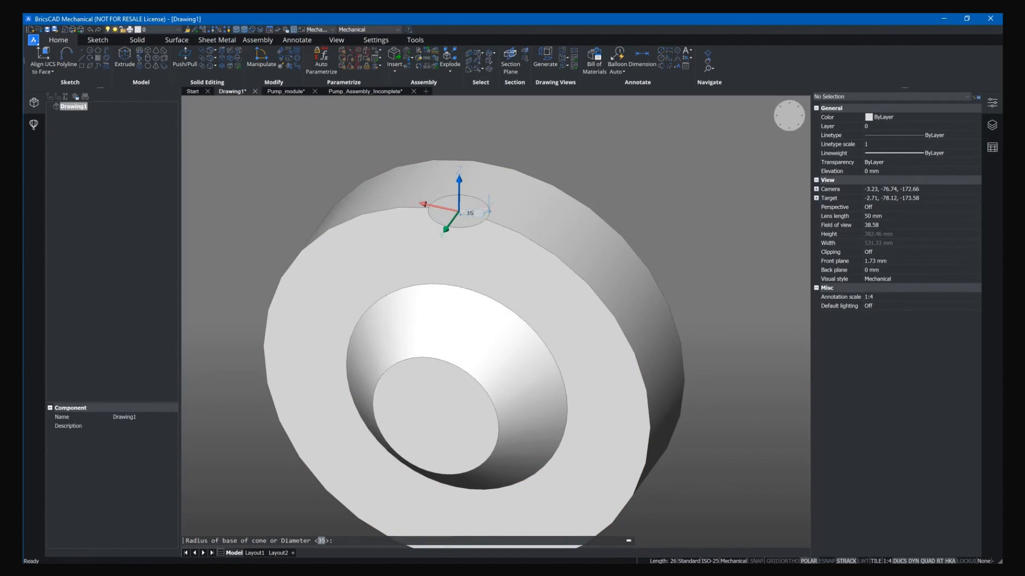
key("Return")
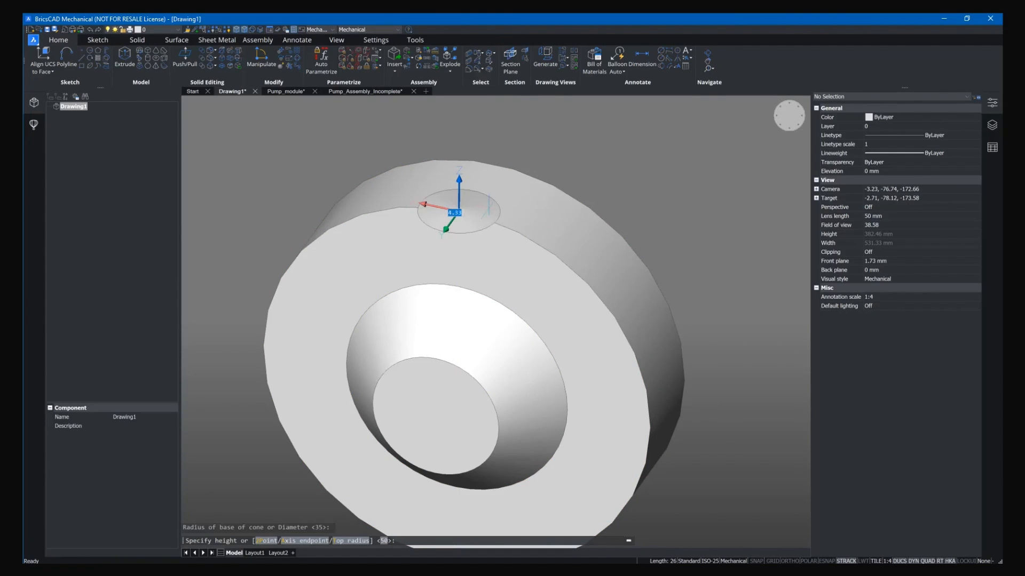
type("t")
key("Return")
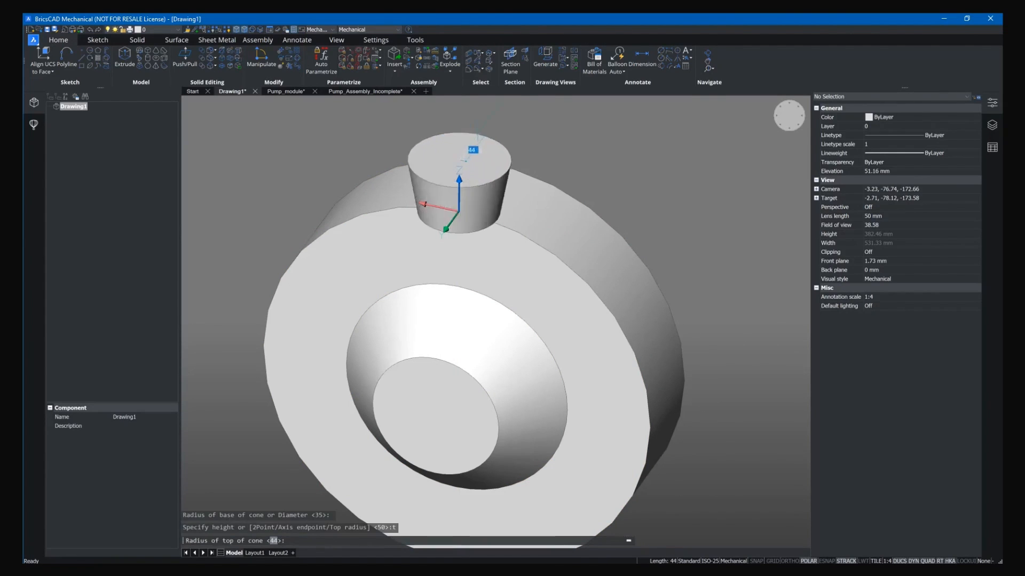
type("44")
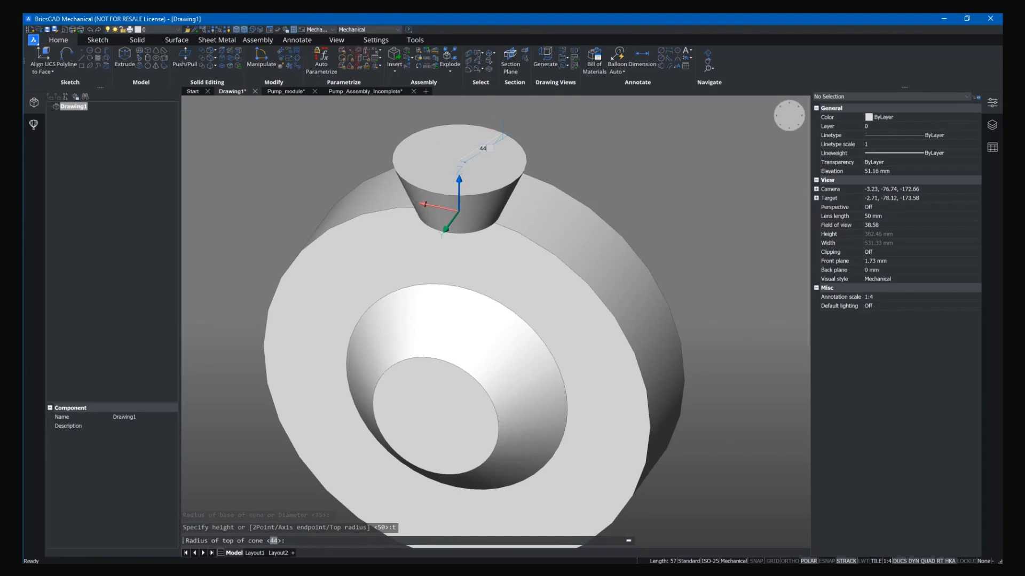
key("Return")
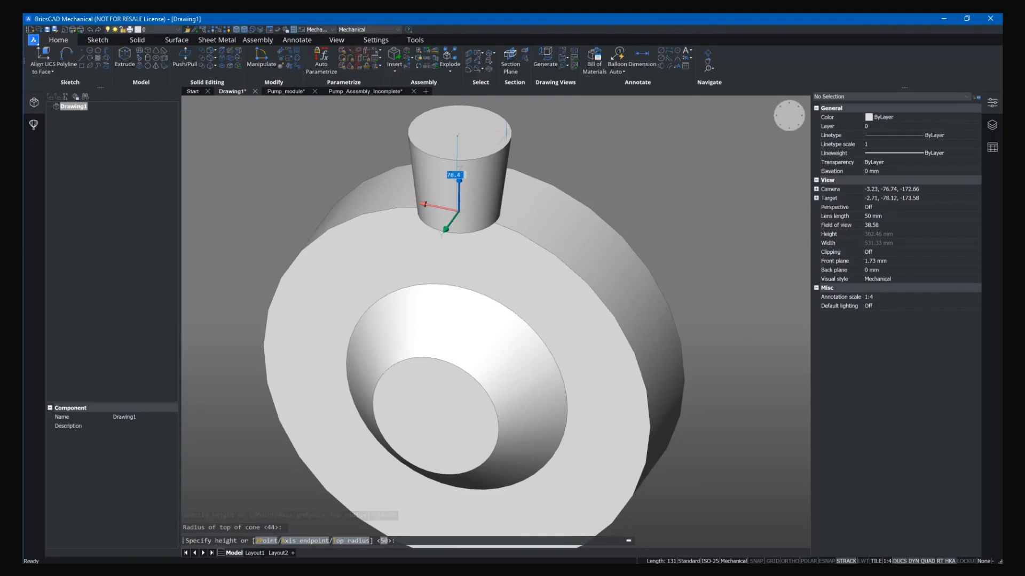
key("Return")
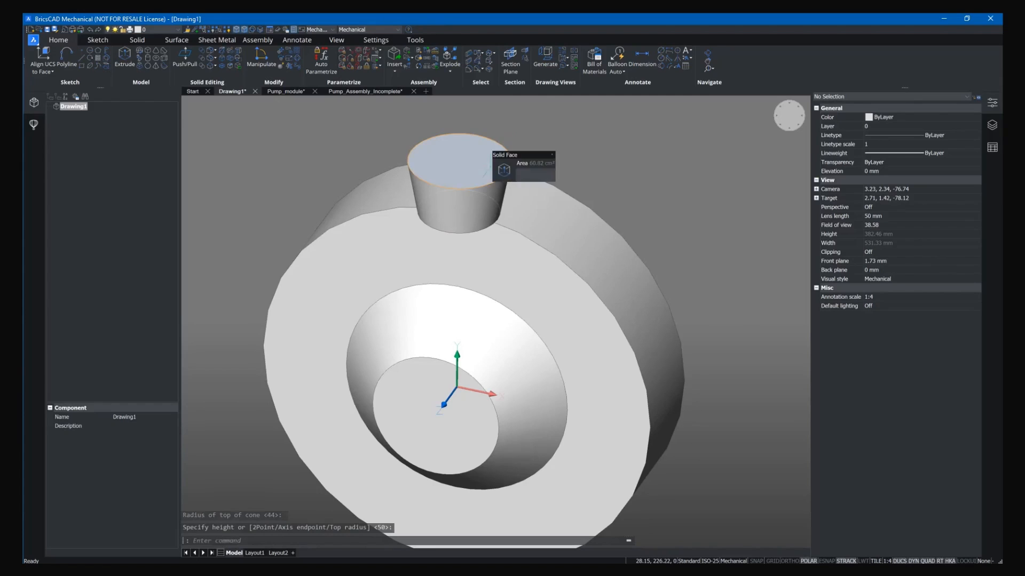
Step: Extrude the top face of the truncated cone about 30 mm upward
left_click(503, 168)
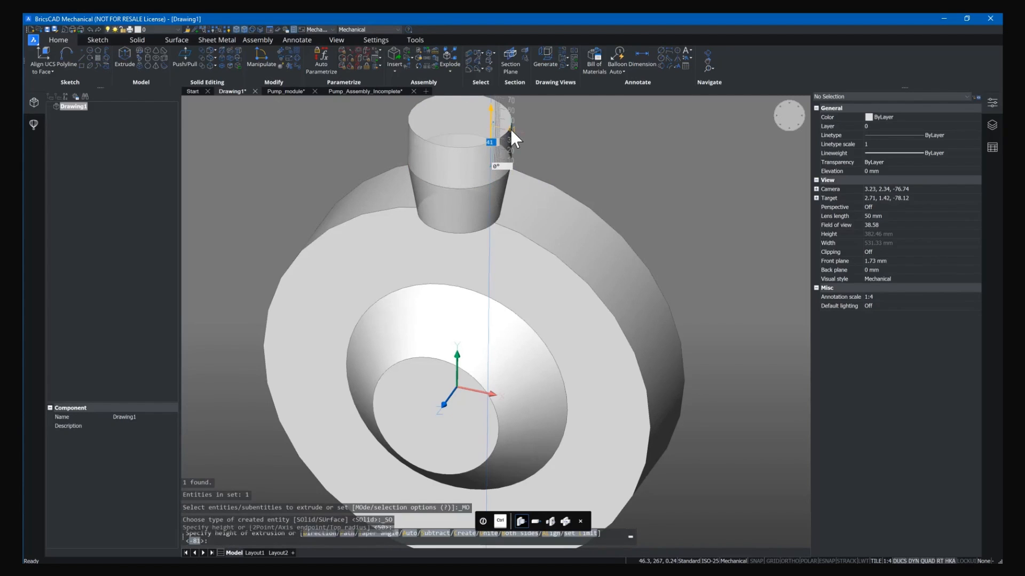
left_click(510, 130)
mouse_move(569, 275)
middle_mouse_down("shift")
mouse_move(525, 178)
mouse_move(569, 275)
middle_mouse_up("shift")
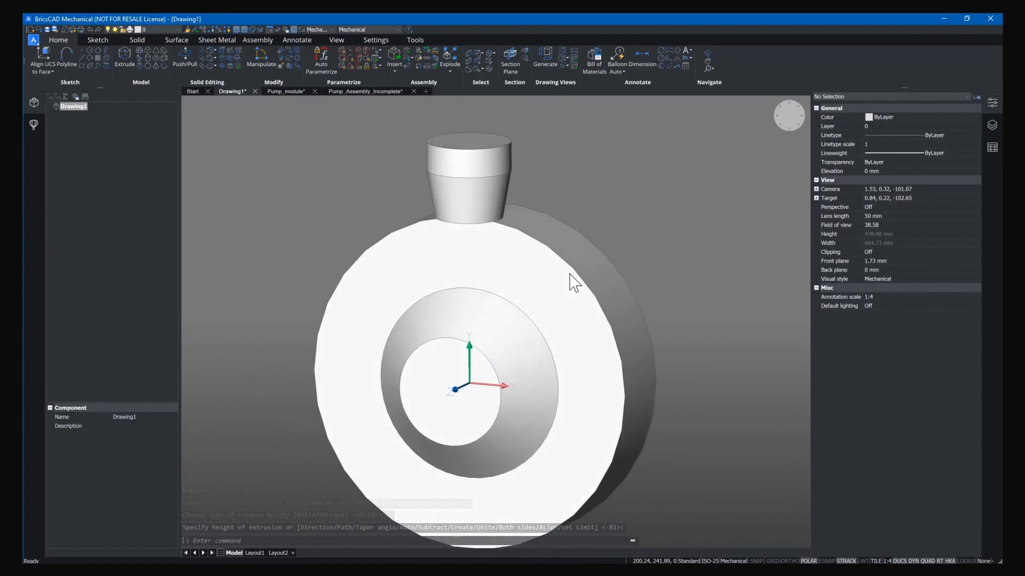
Step: Extrude the small circular end face of the lofted body outward into a short cylinder
scroll(573, 282, "up", 2)
mouse_move(434, 394)
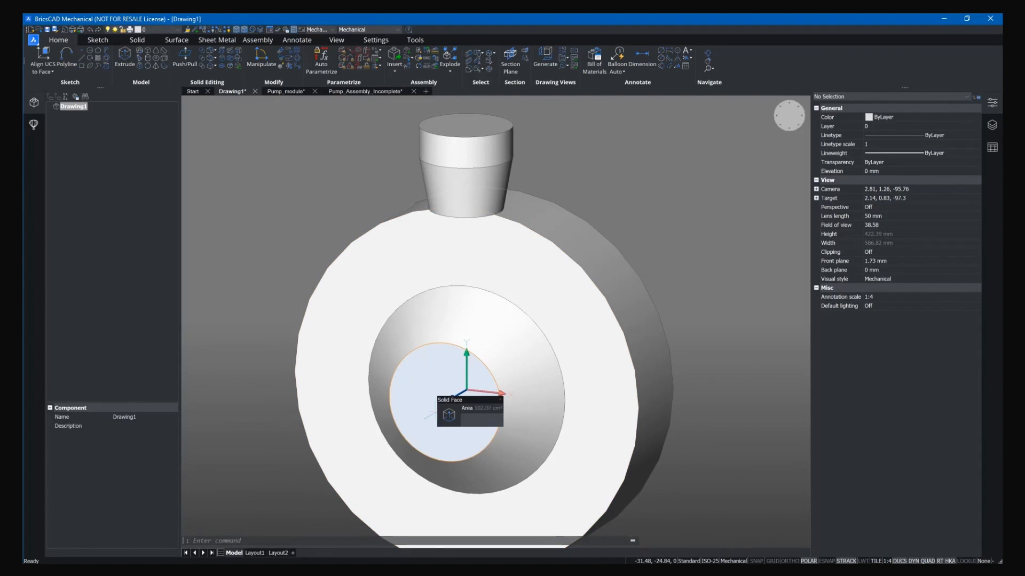
left_click(448, 415)
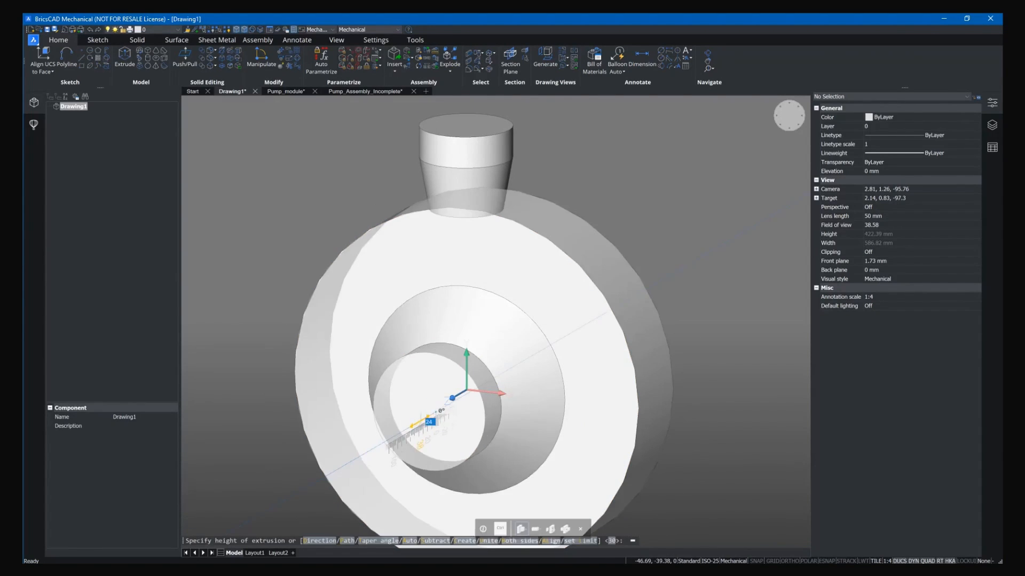
left_click(432, 422)
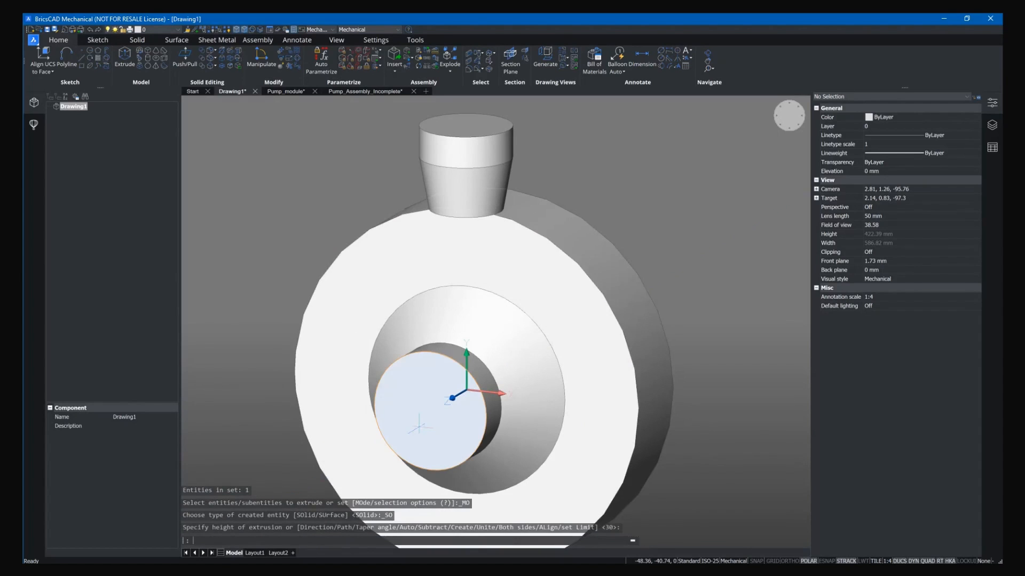
Step: Offset the disc's outer front edge inward to create a concentric circle on the disc face
scroll(583, 258, "up", 2)
middle_click_drag(583, 258, 590, 212, "shift")
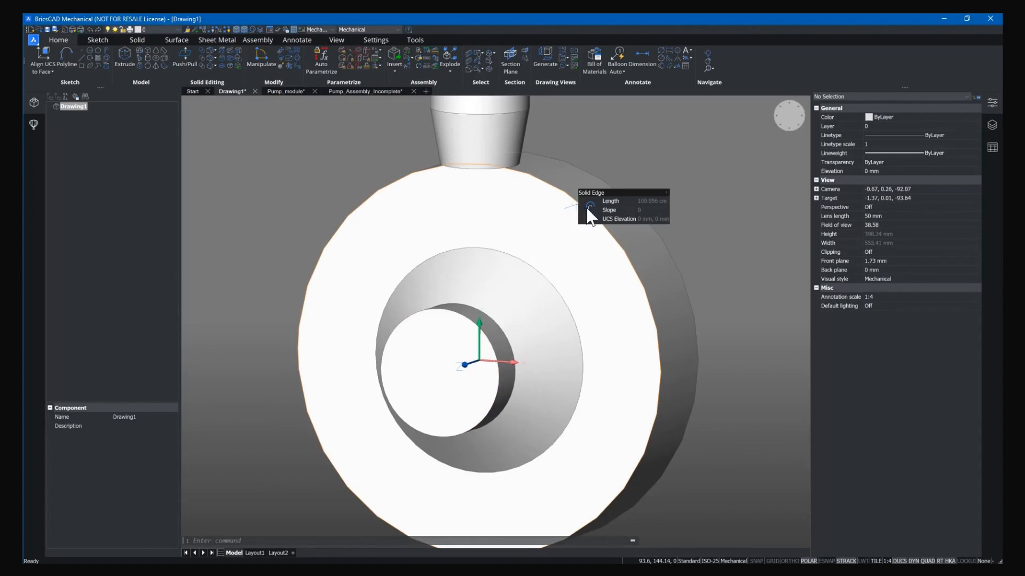
left_click(588, 213)
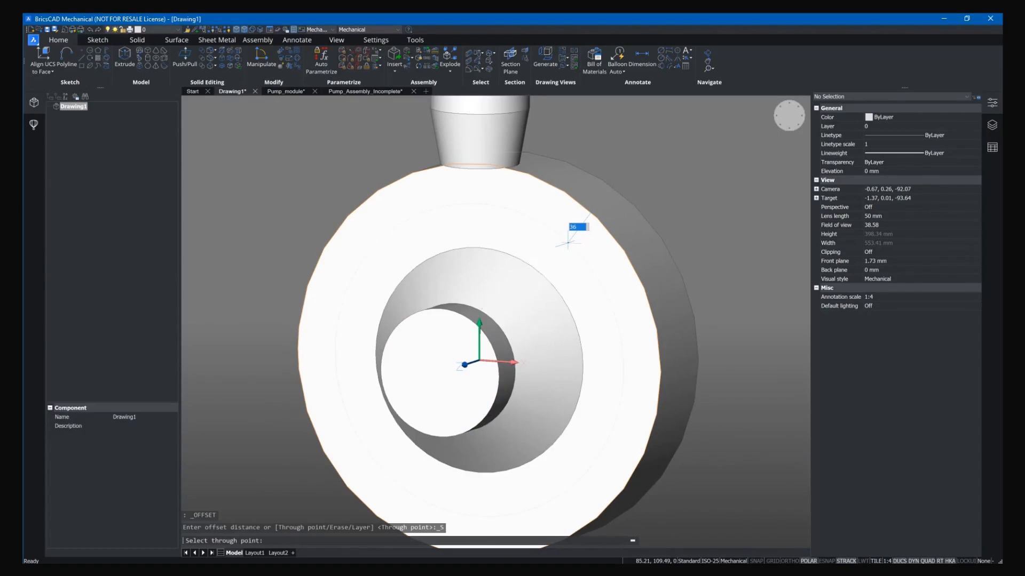
left_click(568, 240)
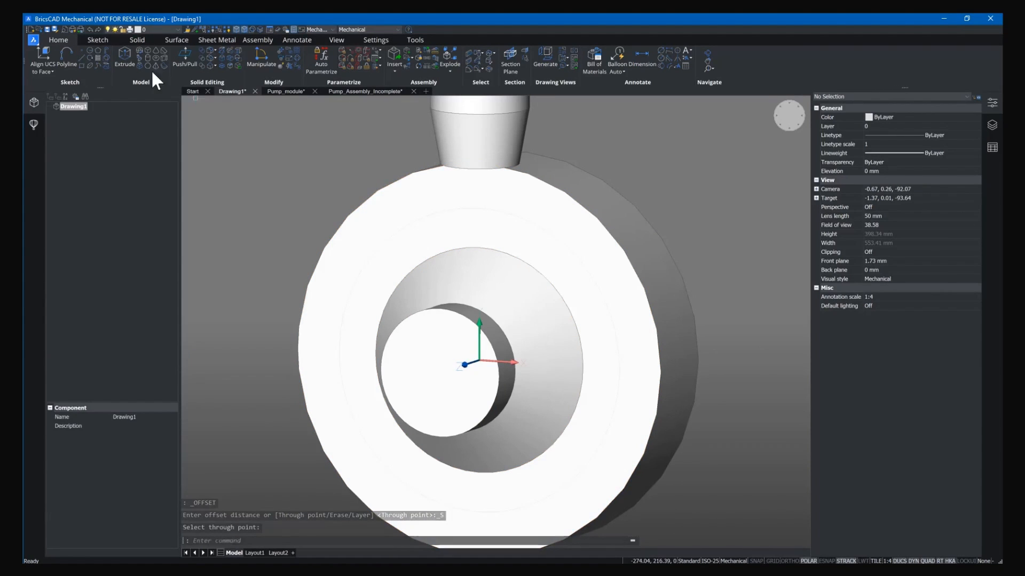
Step: Draw a line from the origin 0,0,0, 175 mm long at 60°, across the offset circle
left_click(83, 56)
type("0,0,0")
key("Return")
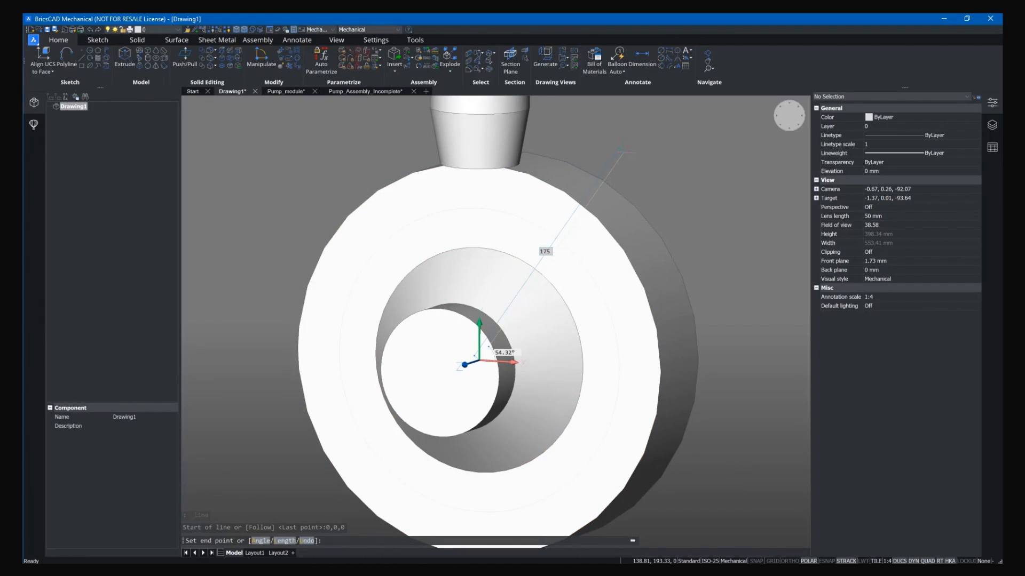
key("Tab")
type("60")
key("Return")
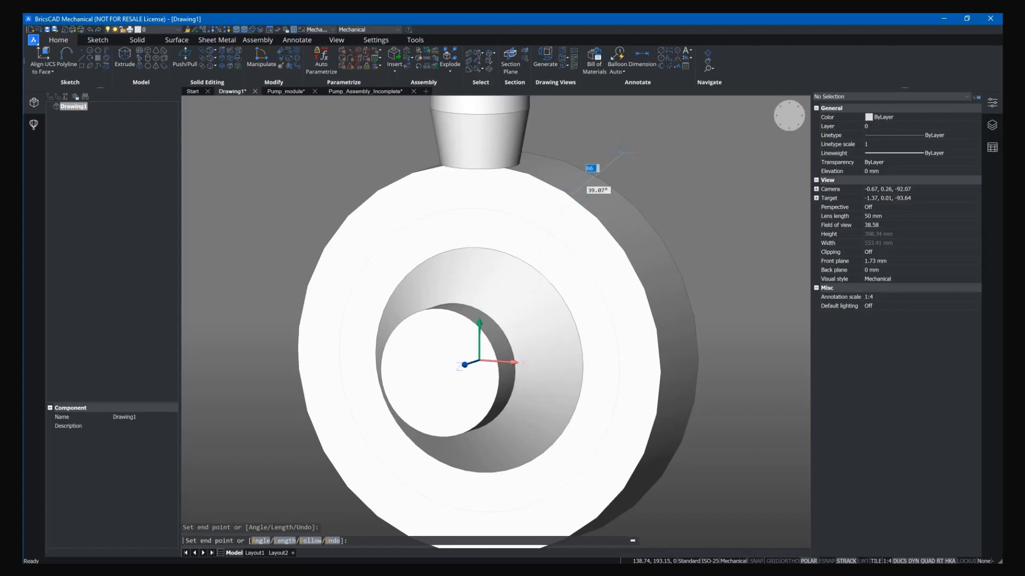
key("Escape")
left_click(546, 227)
left_click(546, 228)
key("Escape")
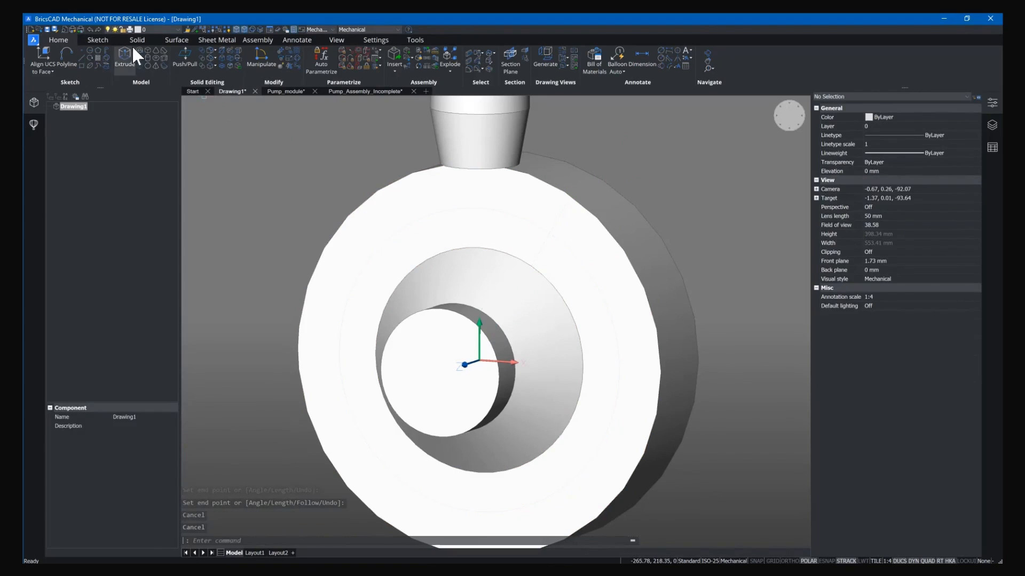
Step: Draw a Start, End, Radius arc from the centre of the truncated cone's upper edge to the line and offset circle intersection, radius 110 mm
left_click(98, 41)
left_click(90, 71)
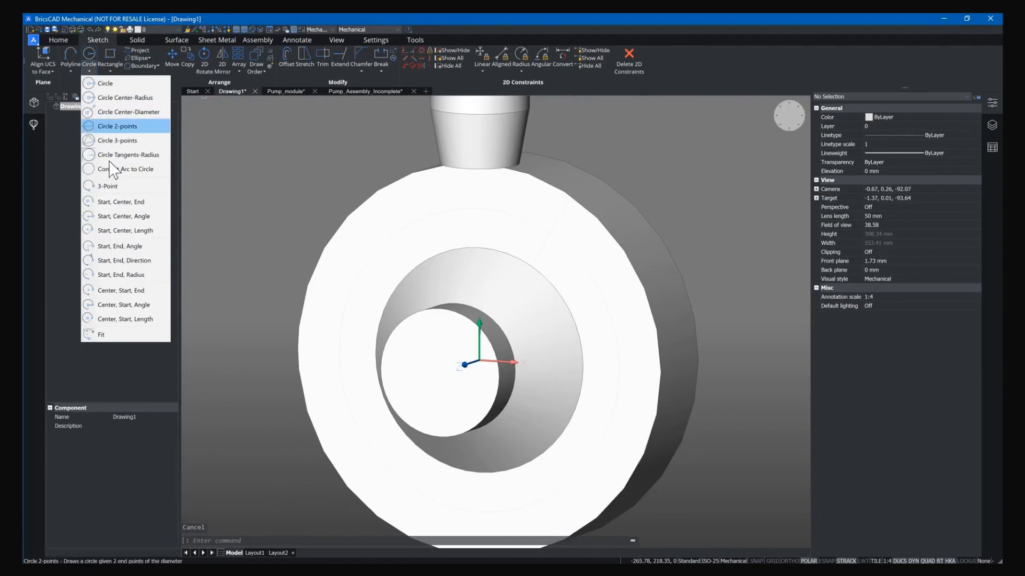
left_click(124, 275)
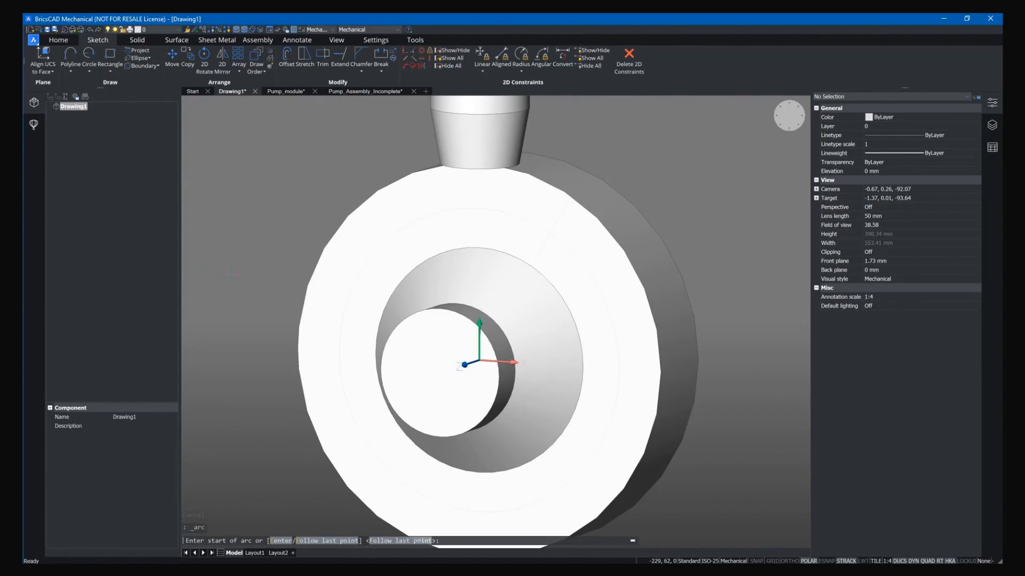
middle_click_drag(428, 222, 417, 293)
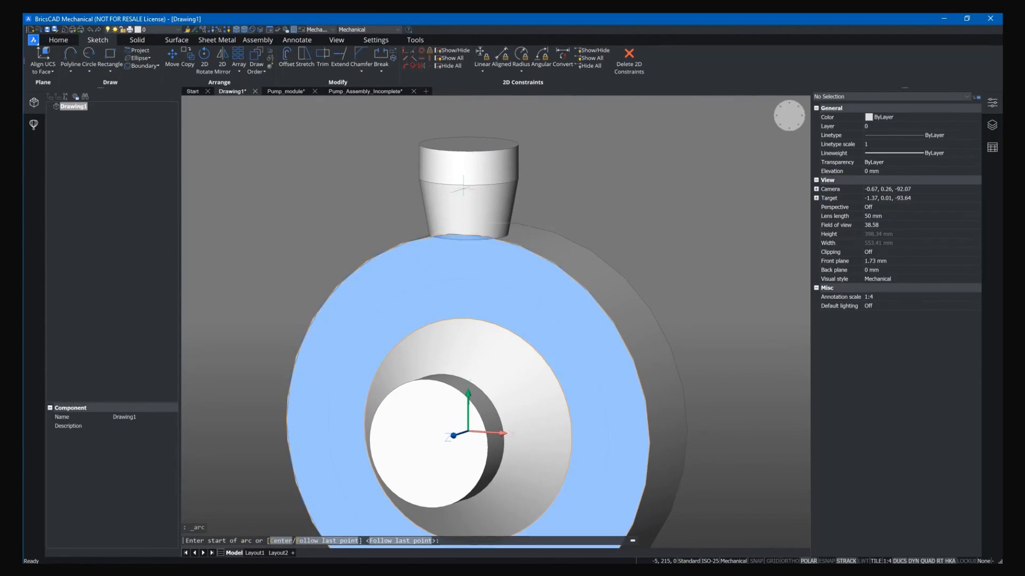
right_click(465, 185, "shift")
left_click(517, 240)
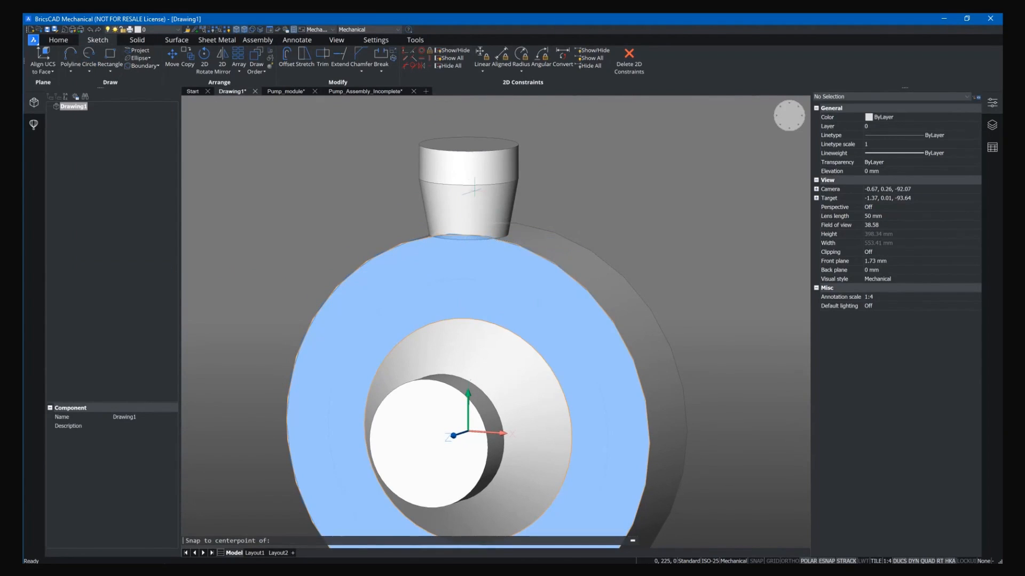
left_click(470, 184)
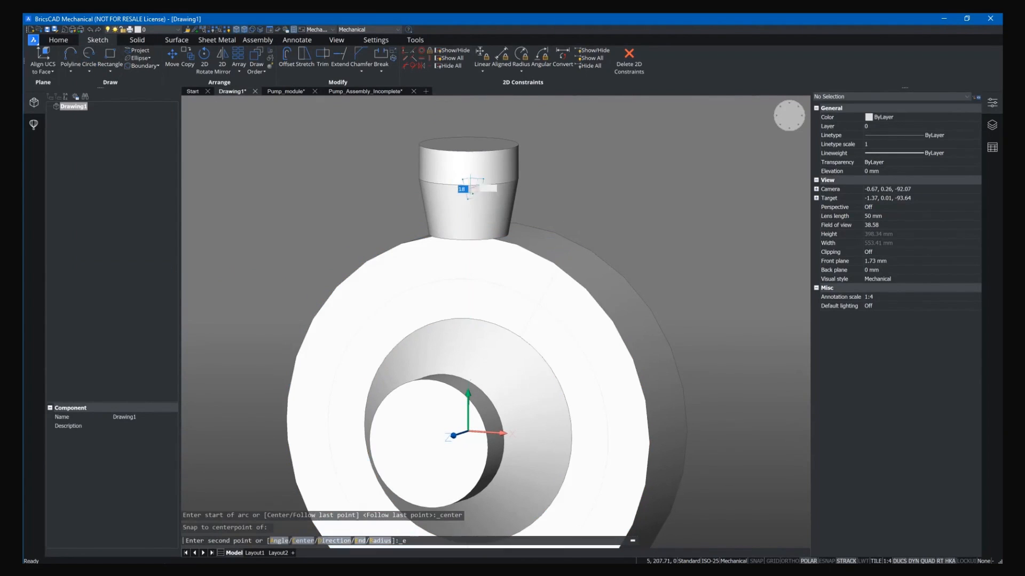
right_click(543, 309, "shift")
left_click(603, 451)
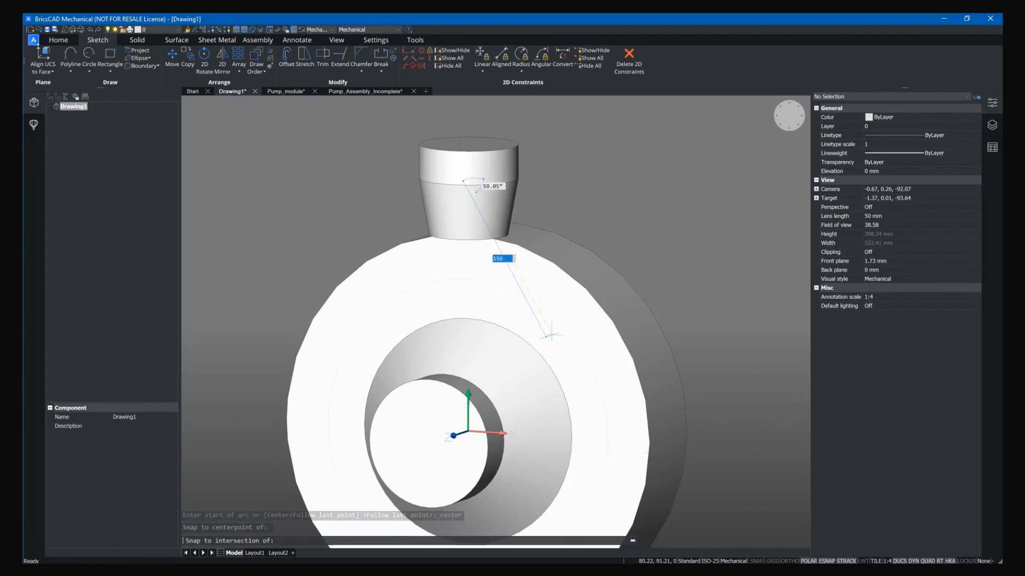
left_click(536, 307)
type("r")
key("Return")
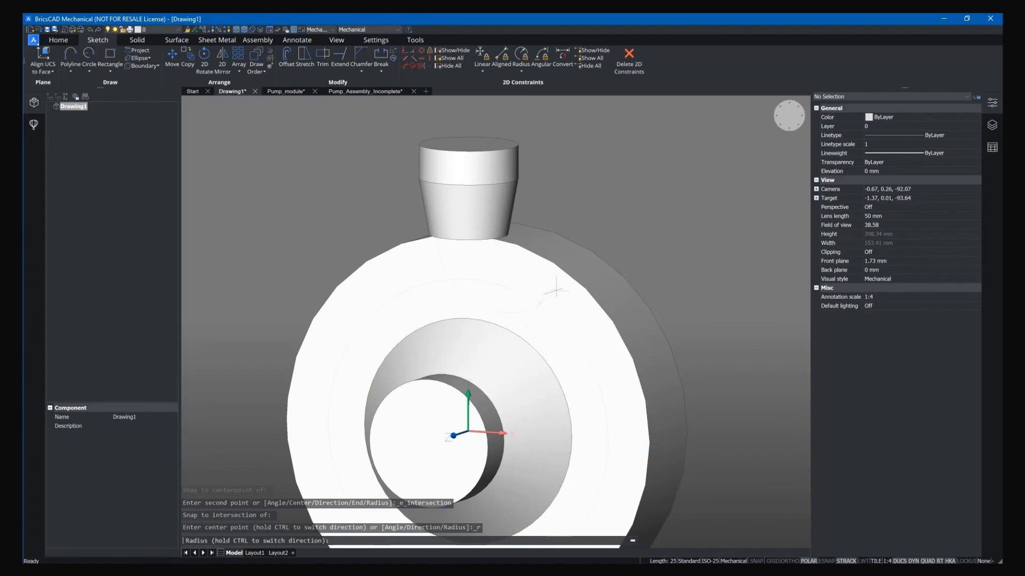
type("110")
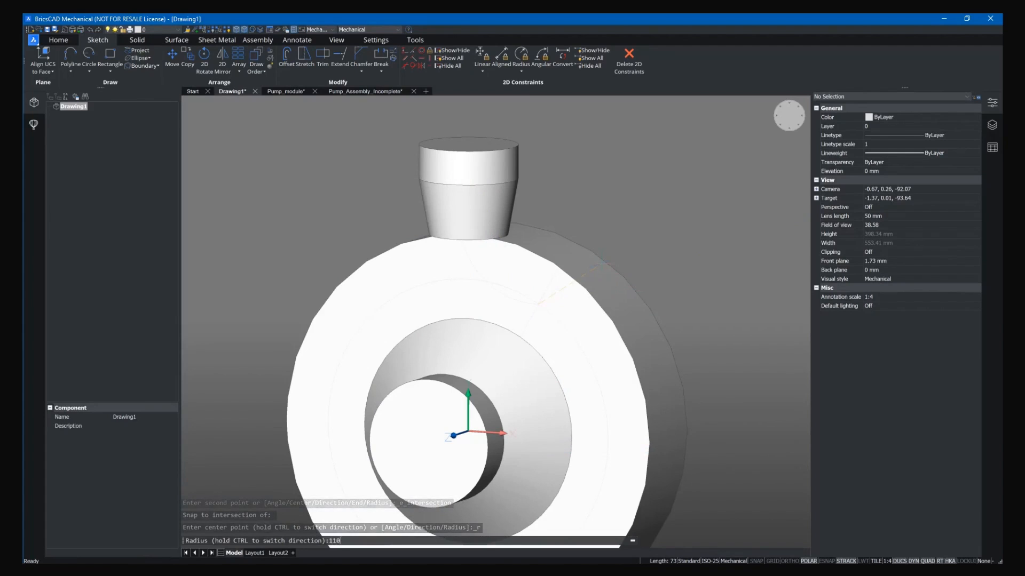
key("Return")
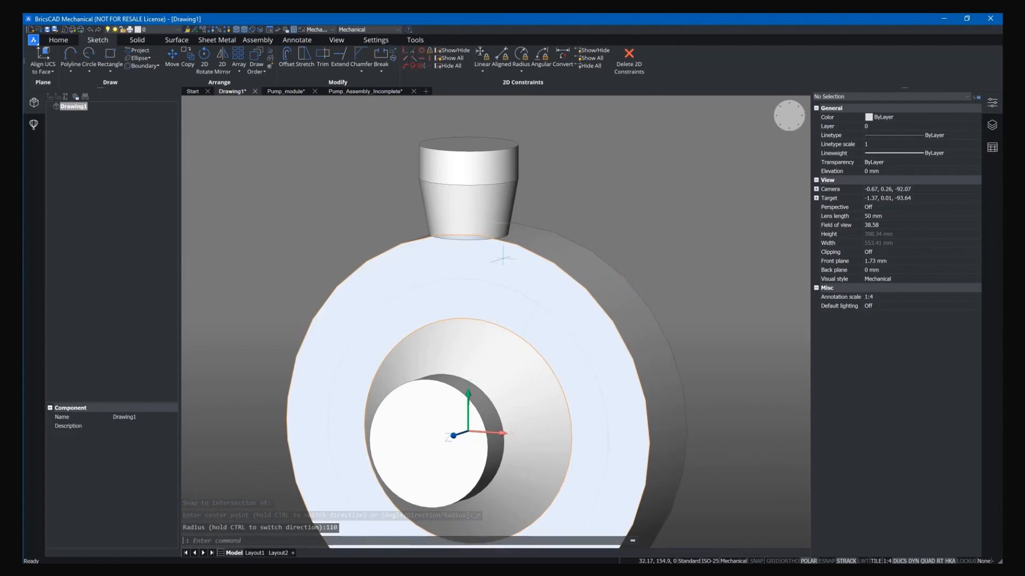
left_click(511, 292)
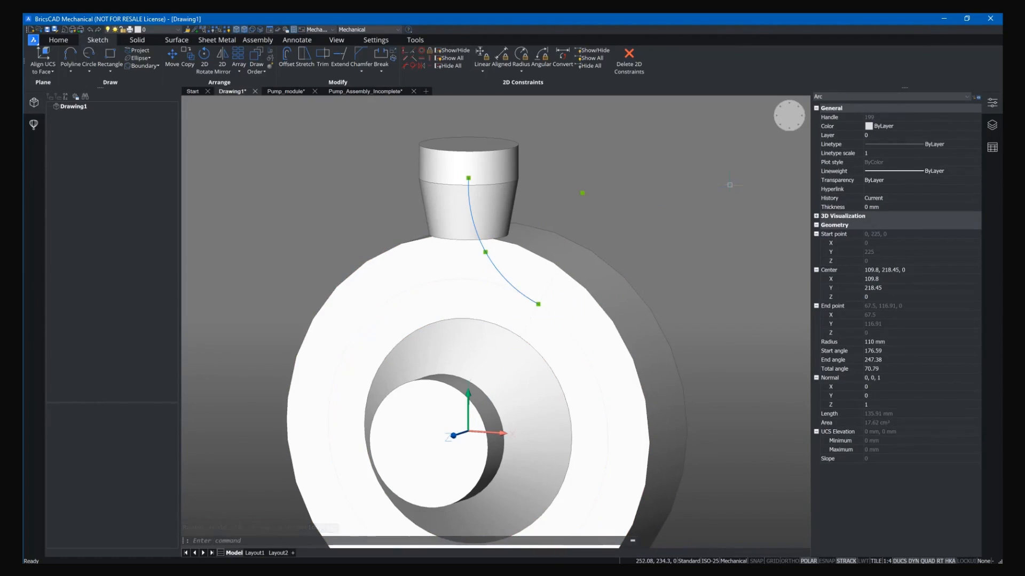
key("Escape")
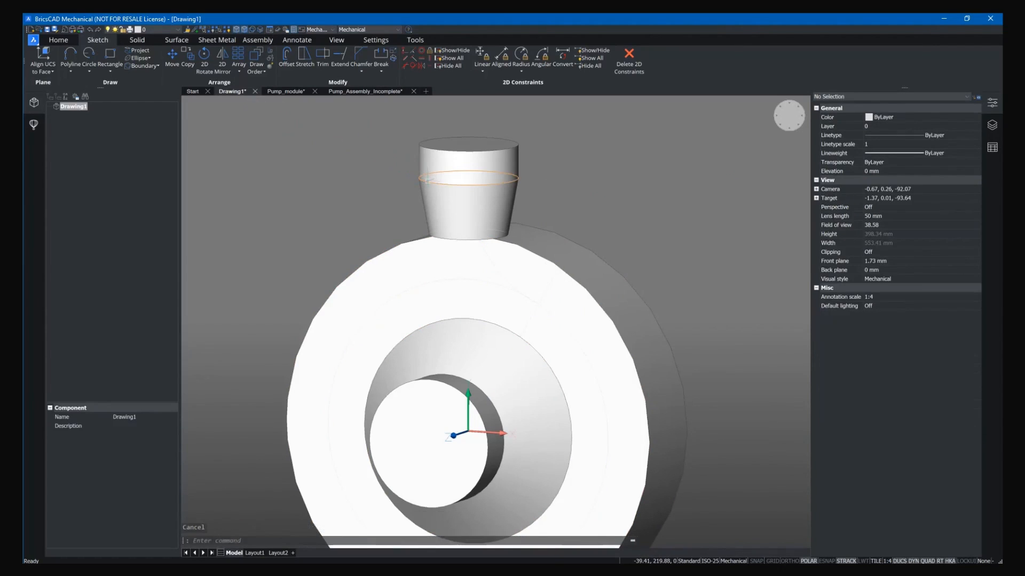
Step: Extract the circular edge between the truncated cone and its extrusion, and set the extracted circle's diameter to 80 mm
mouse_move(424, 178)
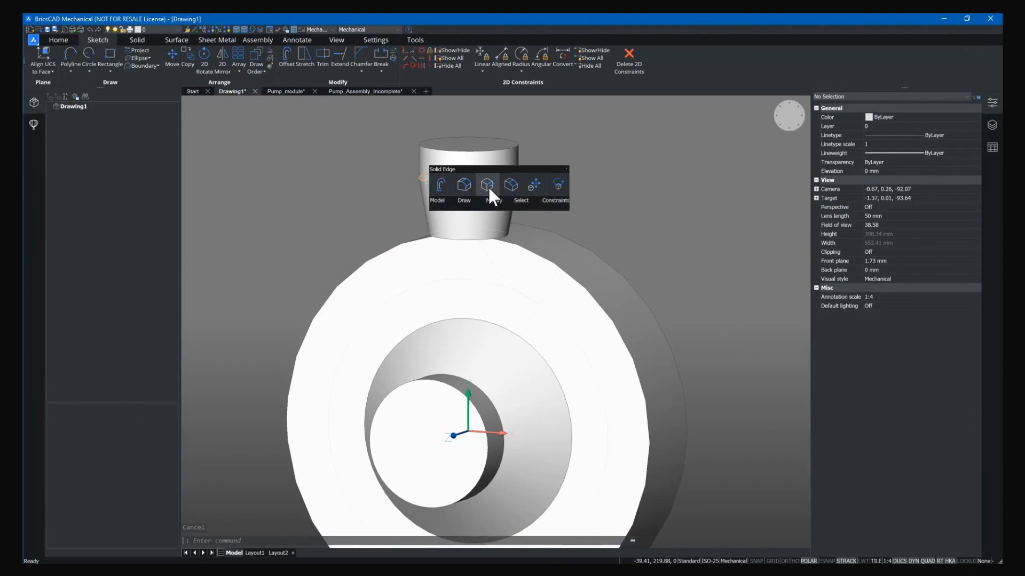
left_click(488, 185)
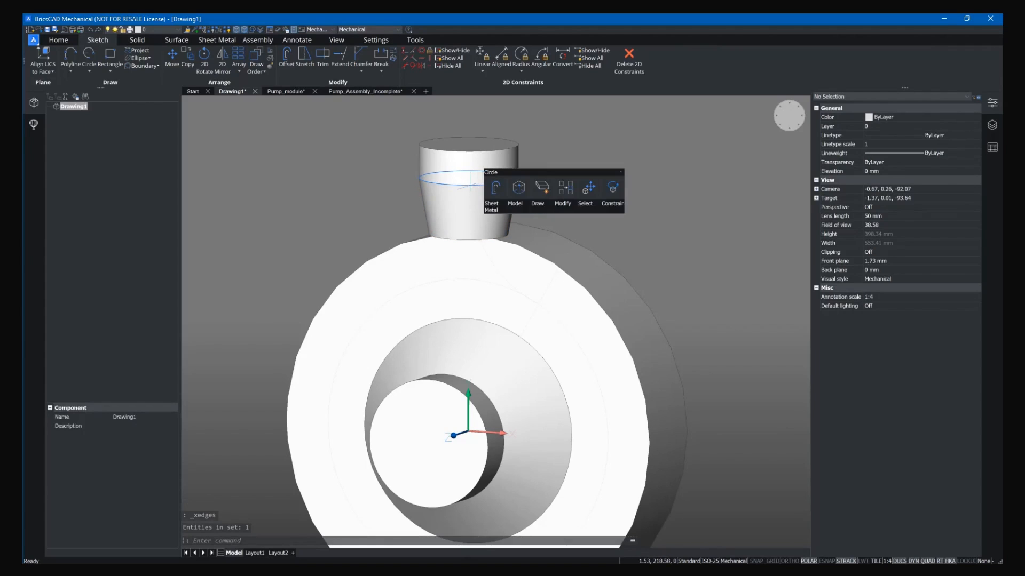
left_click(470, 184)
left_click(891, 279)
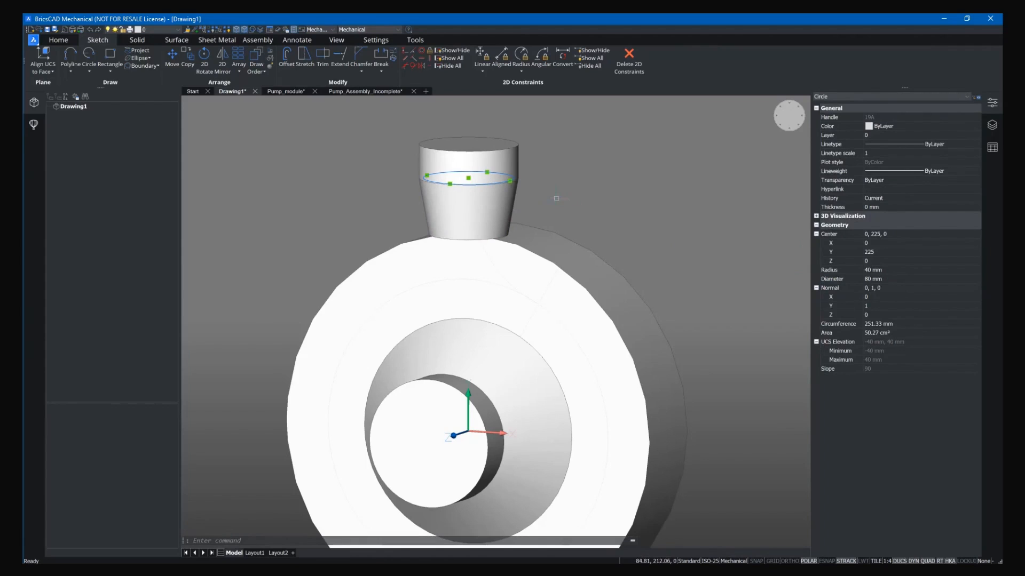
Step: Sweep the 80 mm diameter circle along the arc to create a solid elbow from the neck into the disc
left_click(132, 36)
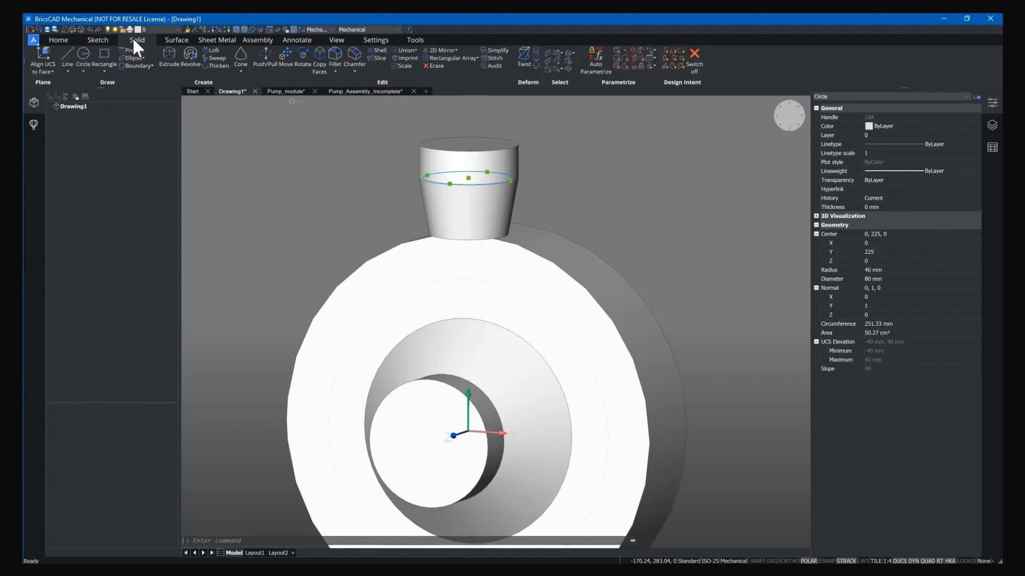
left_click(214, 59)
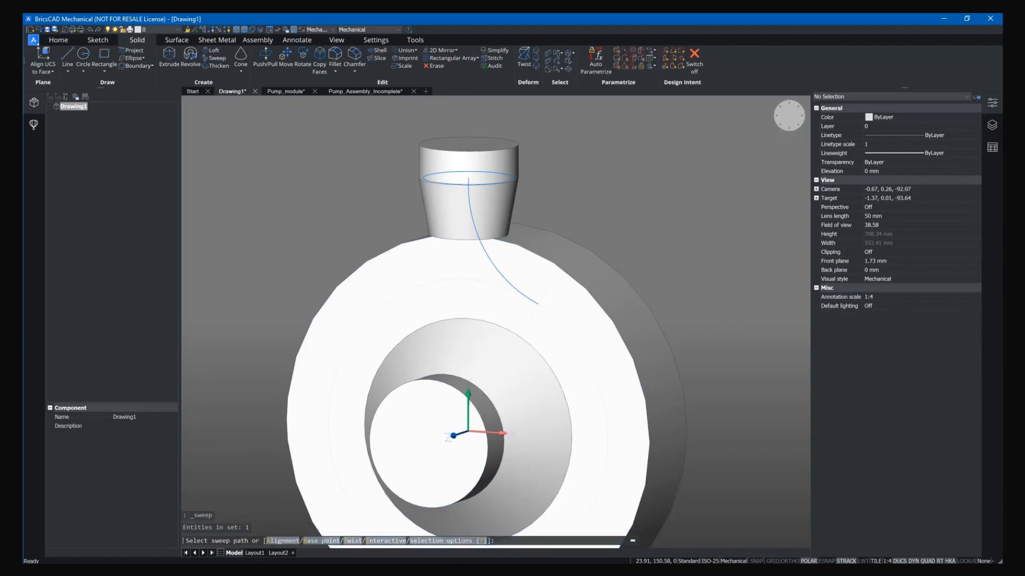
left_click(493, 264)
middle_click_drag(619, 231, 660, 240, "shift")
middle_click_drag(432, 172, 371, 149, "shift")
scroll(368, 140, "down", 2)
Step: Move the neck, the swept elbow and their arc path together 40 mm backward along the Z axis
left_click(360, 136)
left_click(614, 367)
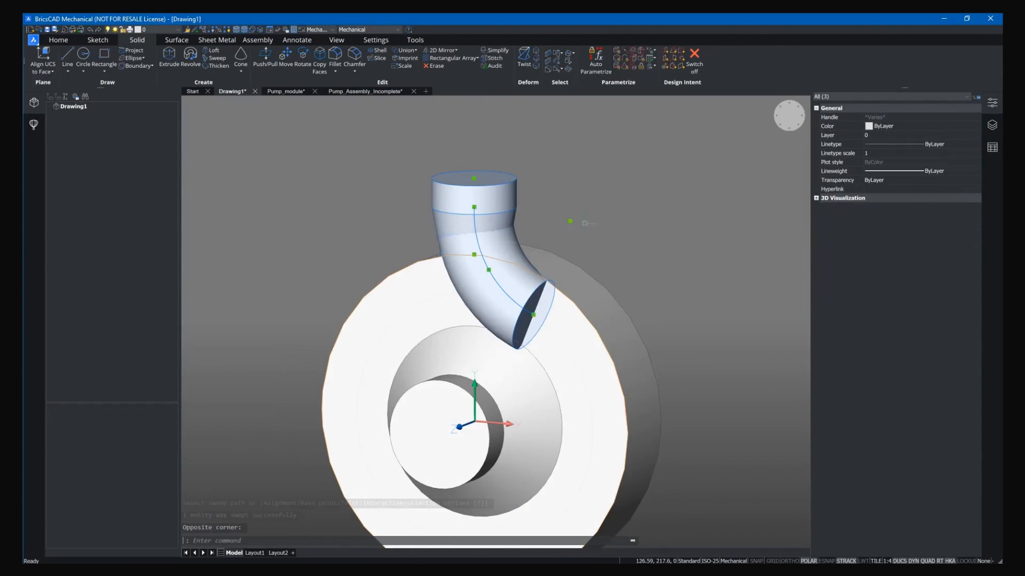
type("m")
key("Return")
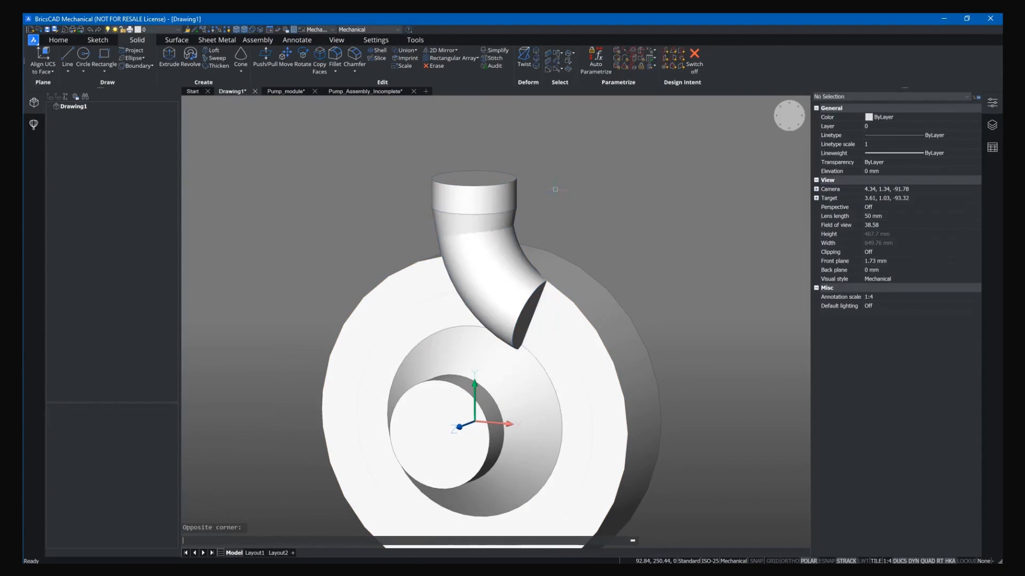
left_click(613, 250)
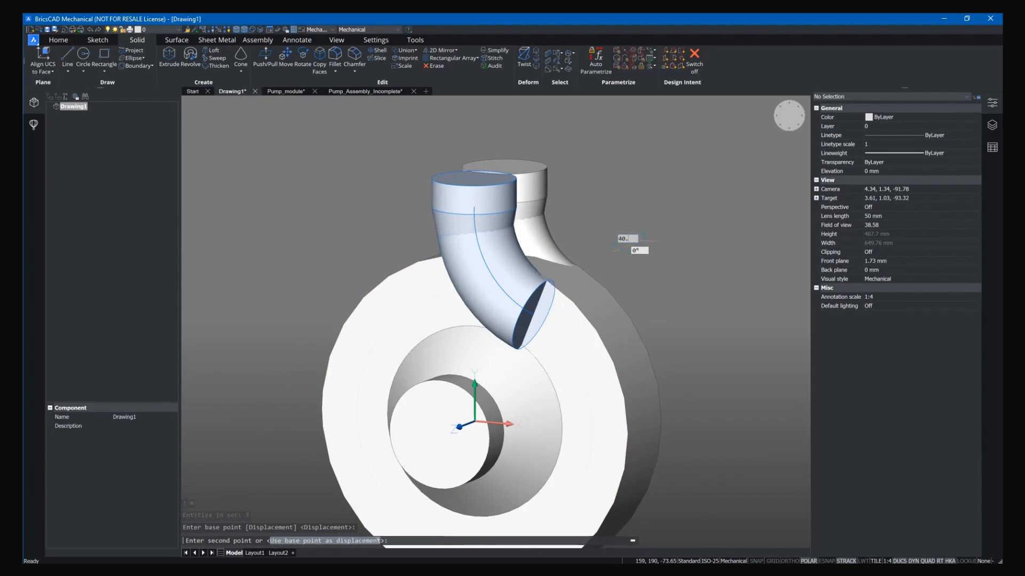
left_click(644, 241)
Step: Unite the disc, the neck and the swept elbow into a single solid
scroll(497, 209, "down", 3)
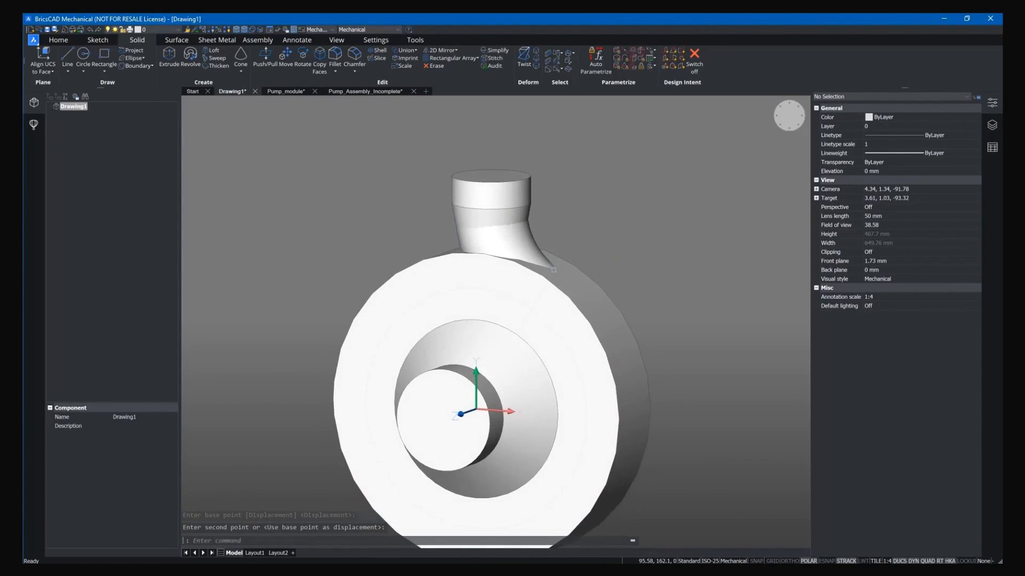
left_click(684, 316)
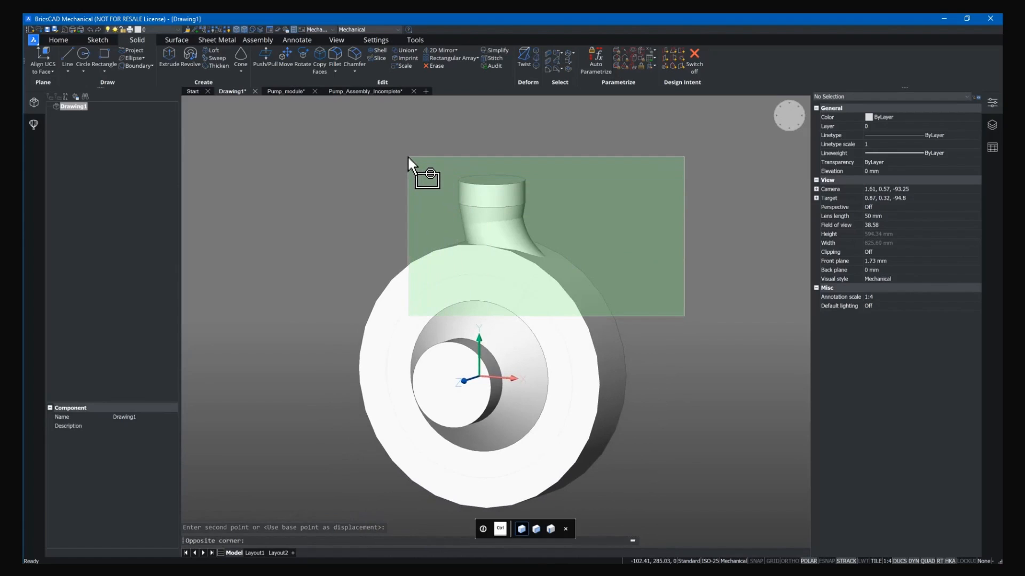
left_click(408, 156)
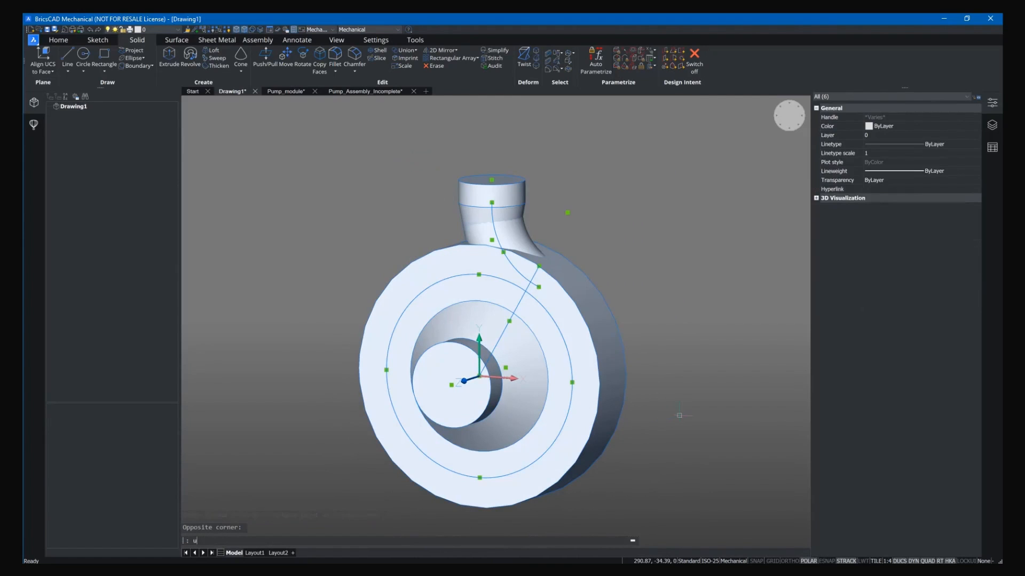
key("Return")
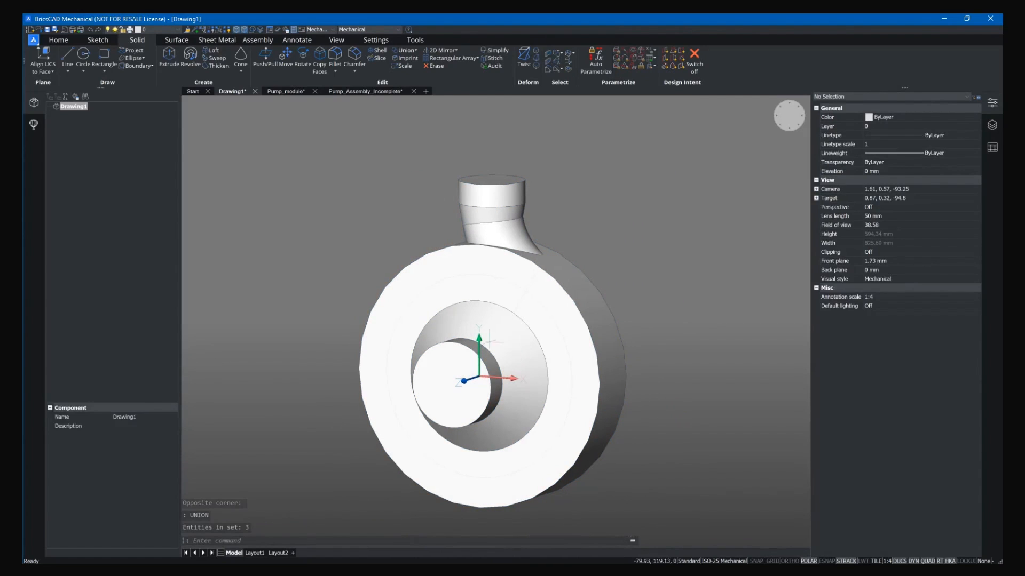
Step: Erase the leftover construction curves: the offset circle, the line, the arc and the sweep circle
left_click(329, 160)
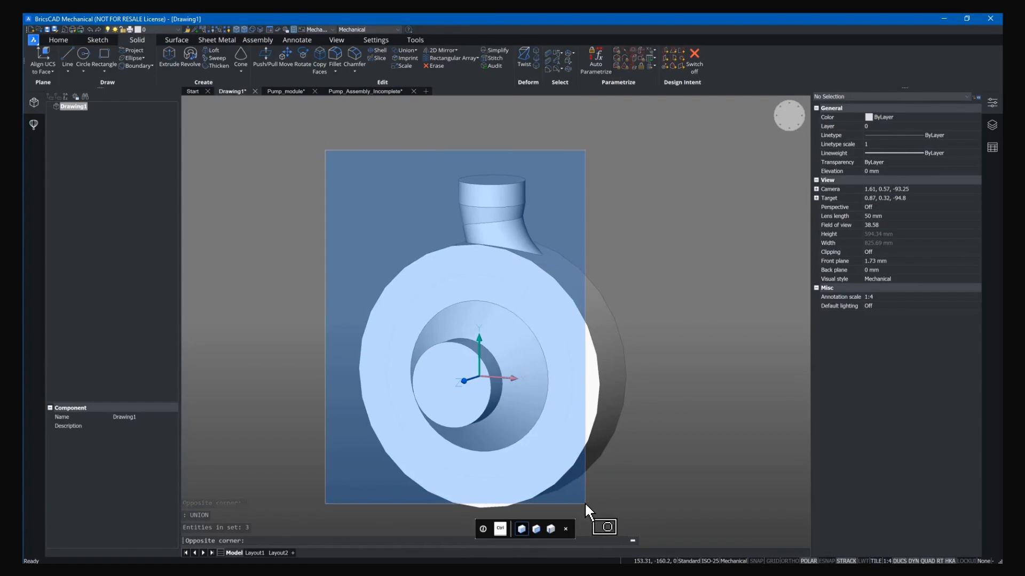
left_click(593, 520)
key("Delete")
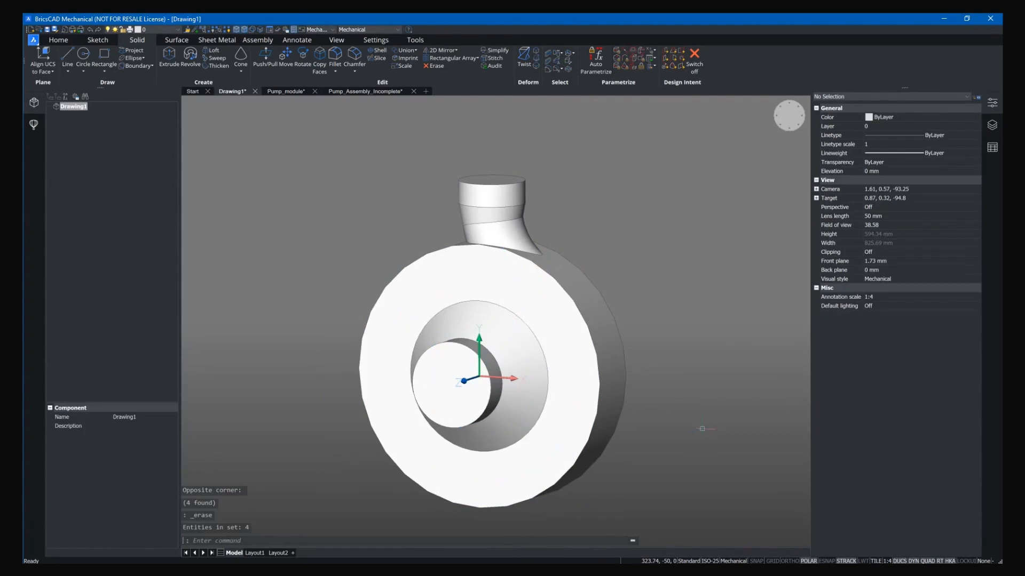
Step: Push/Pull the thin sliver face at the base of the neck by 10 mm to close the gap above the disc
scroll(476, 251, "up", 5)
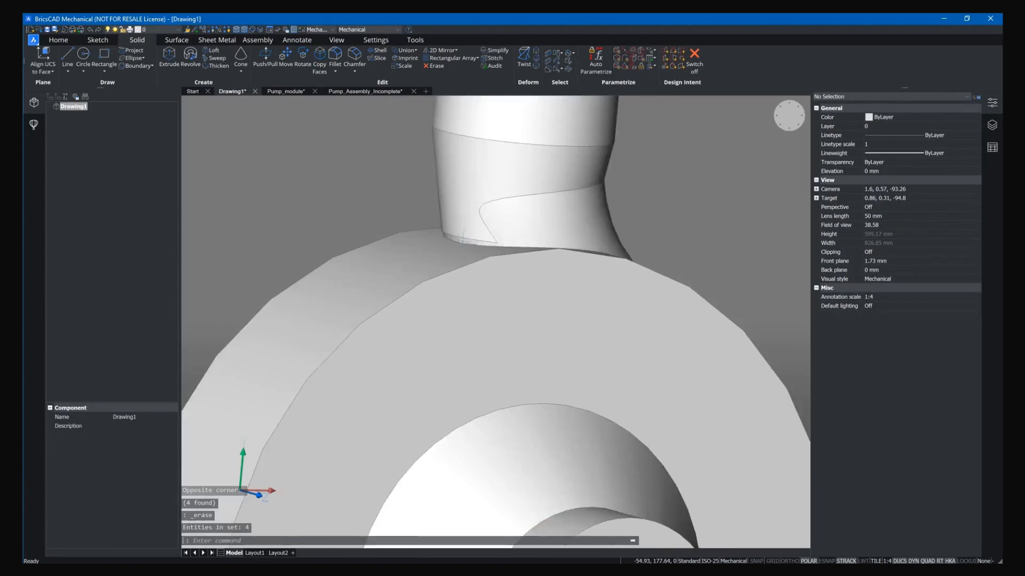
scroll(463, 241, "up", 3)
middle_click_drag(436, 291, 433, 270, "shift")
scroll(433, 270, "up", 6)
mouse_move(436, 275)
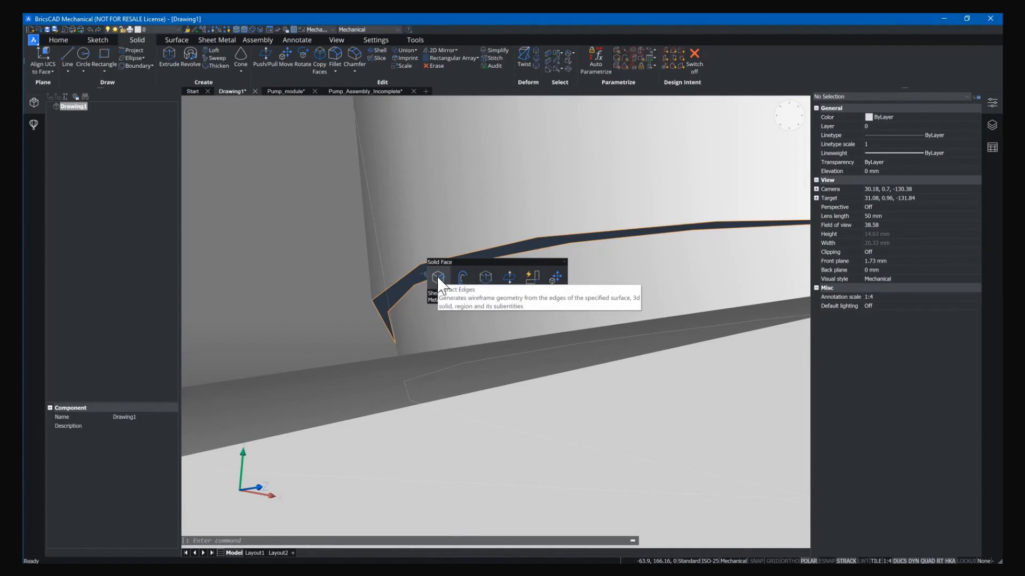
left_click(507, 277)
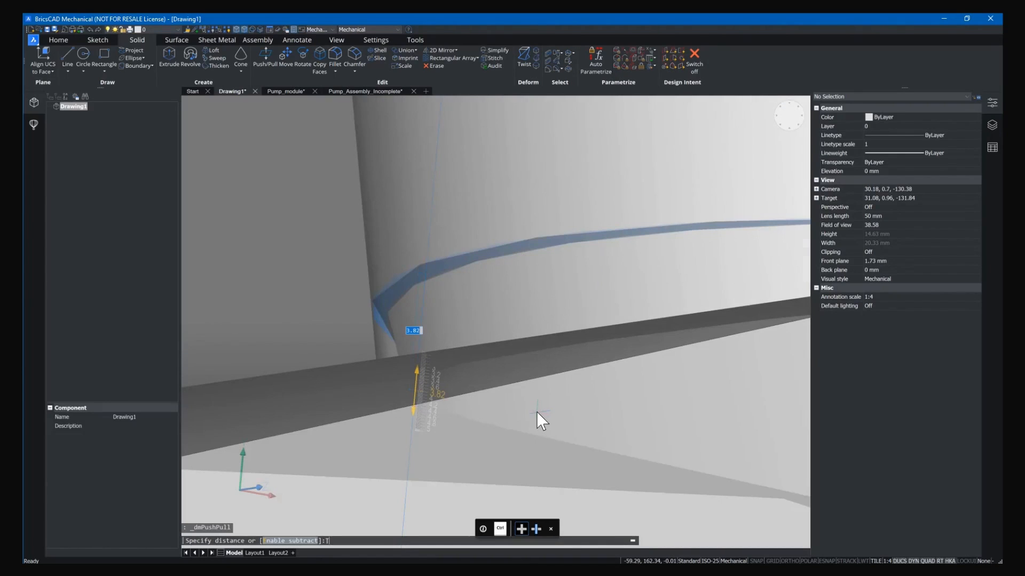
type("T10")
key("Return")
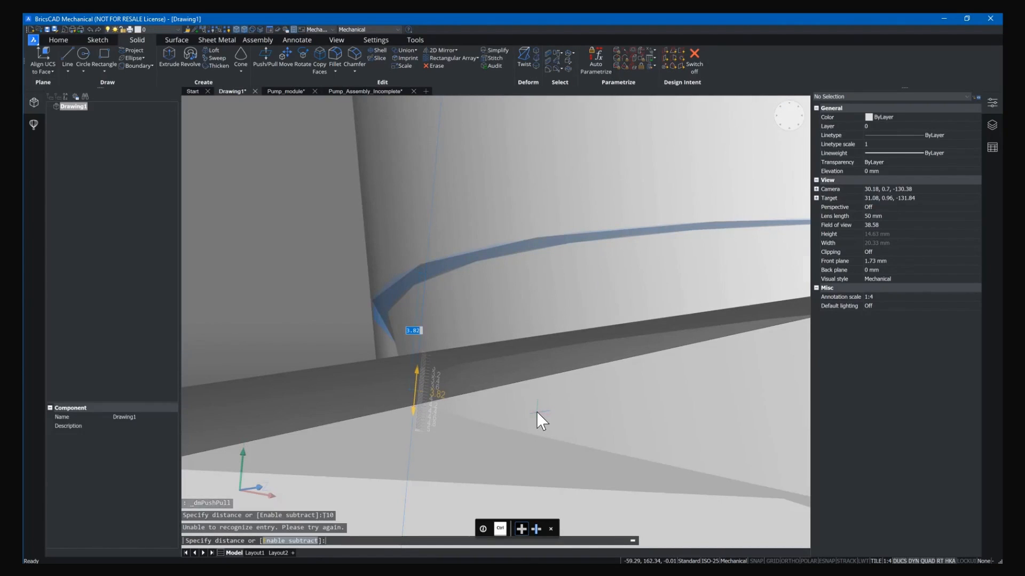
type("10")
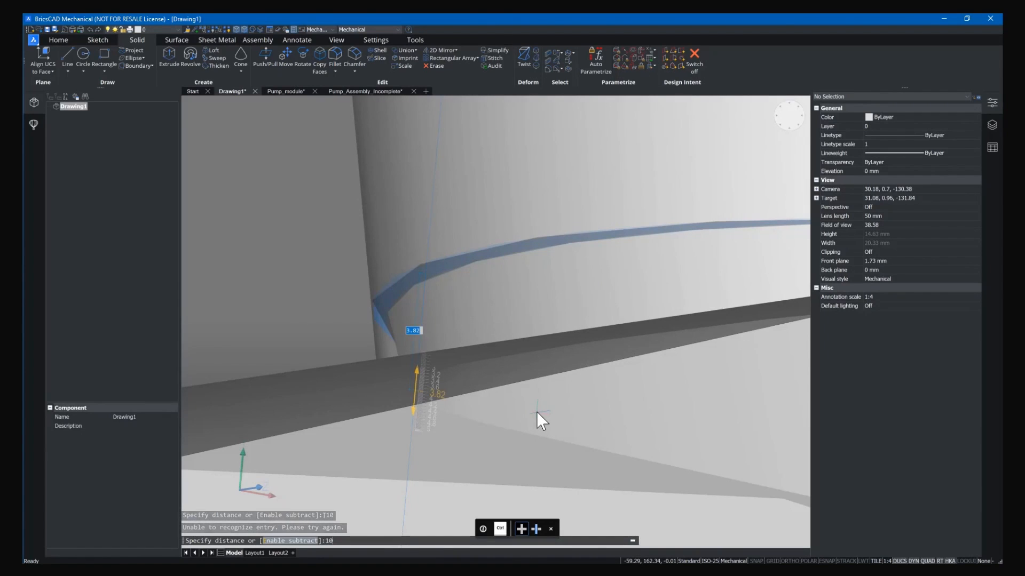
key("Return")
scroll(536, 412, "down", 6)
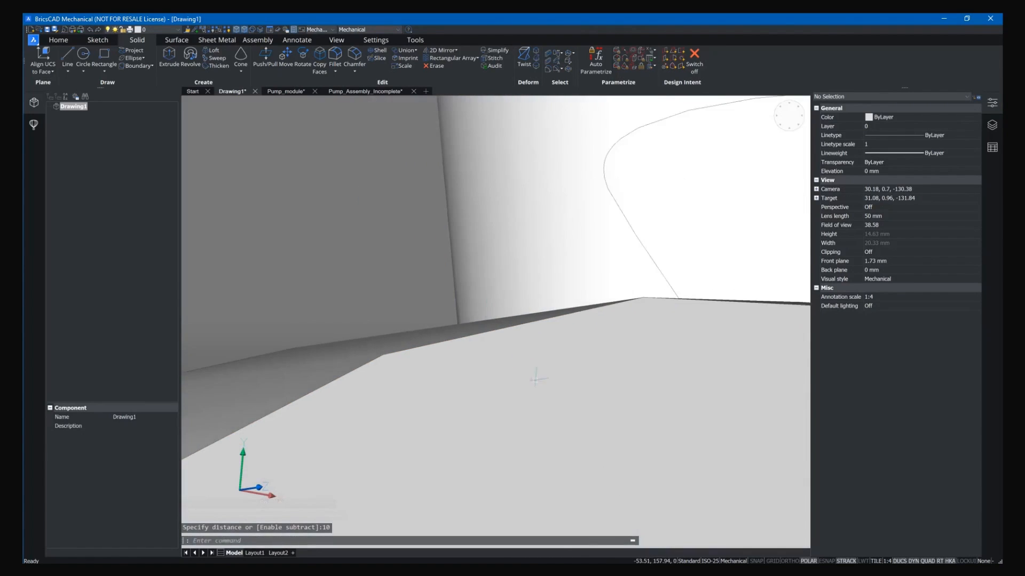
scroll(534, 392, "down", 7)
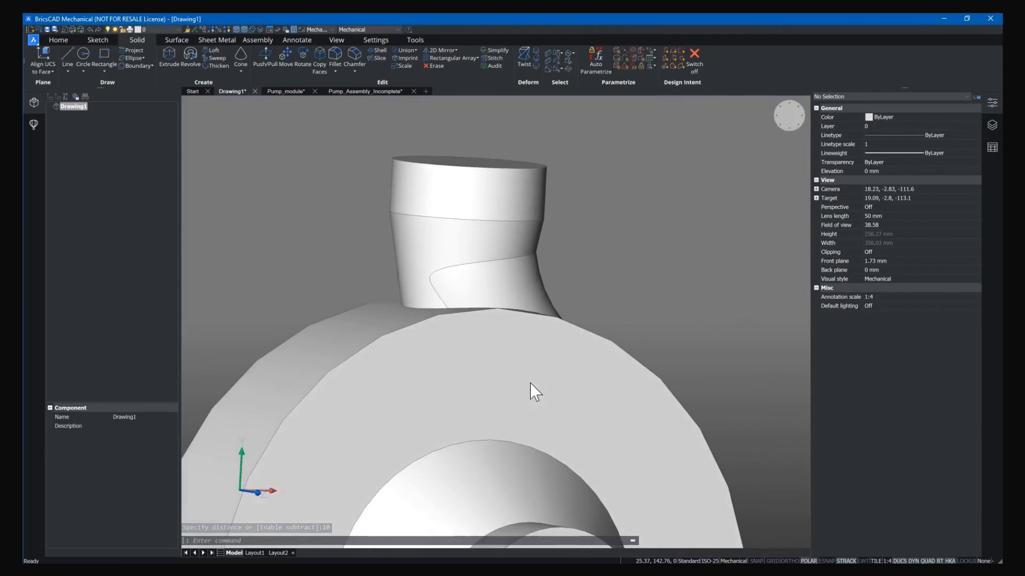
Step: Fillet the outer front edge of the disc
middle_click_drag(670, 381, 707, 381, "shift")
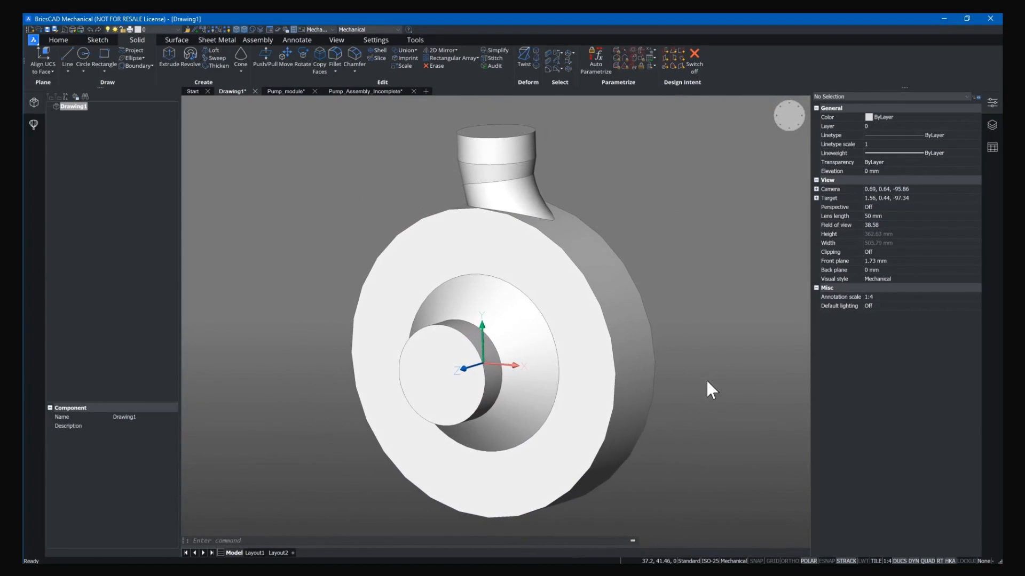
mouse_move(610, 329)
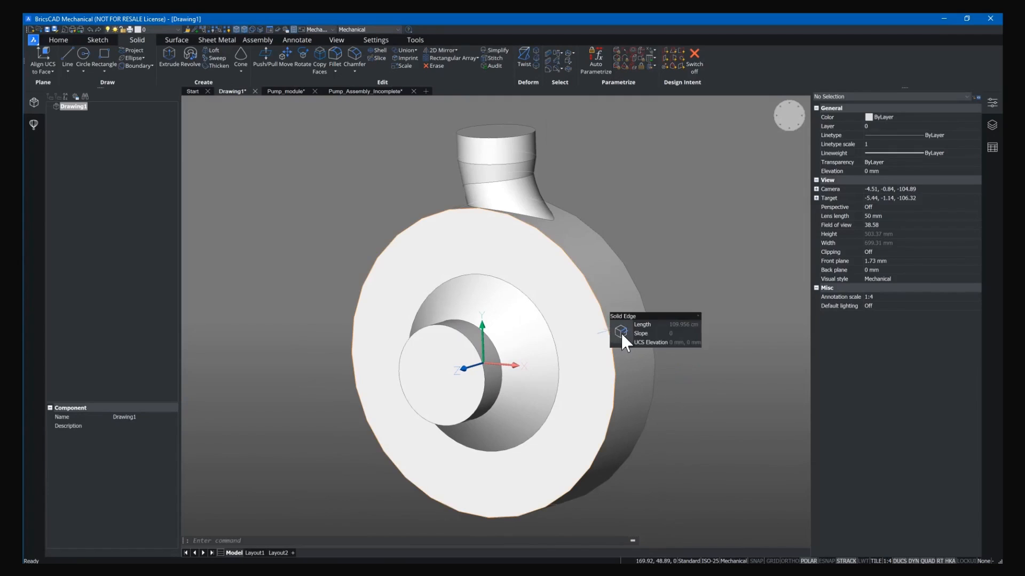
left_click(640, 341)
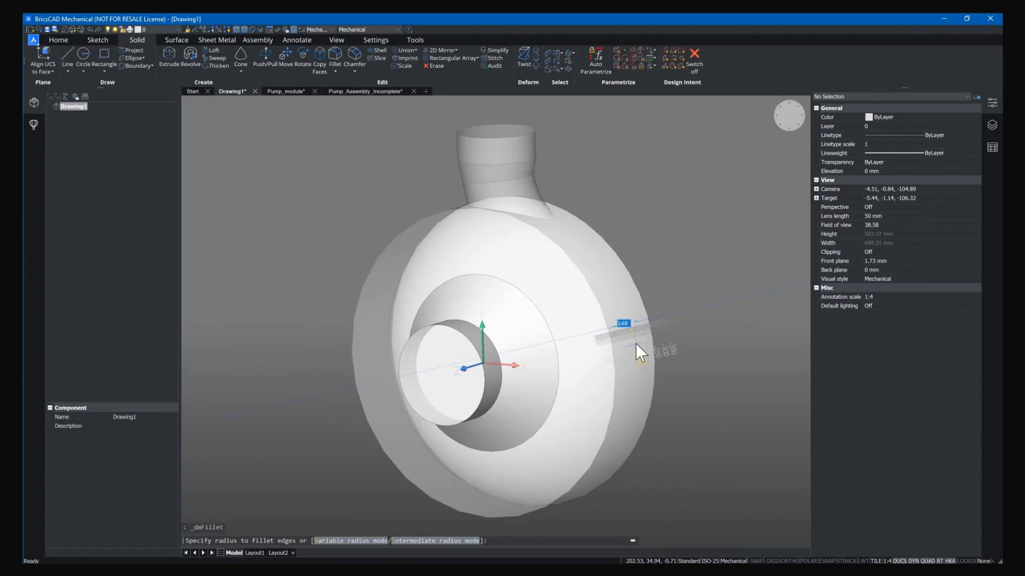
left_click(636, 345)
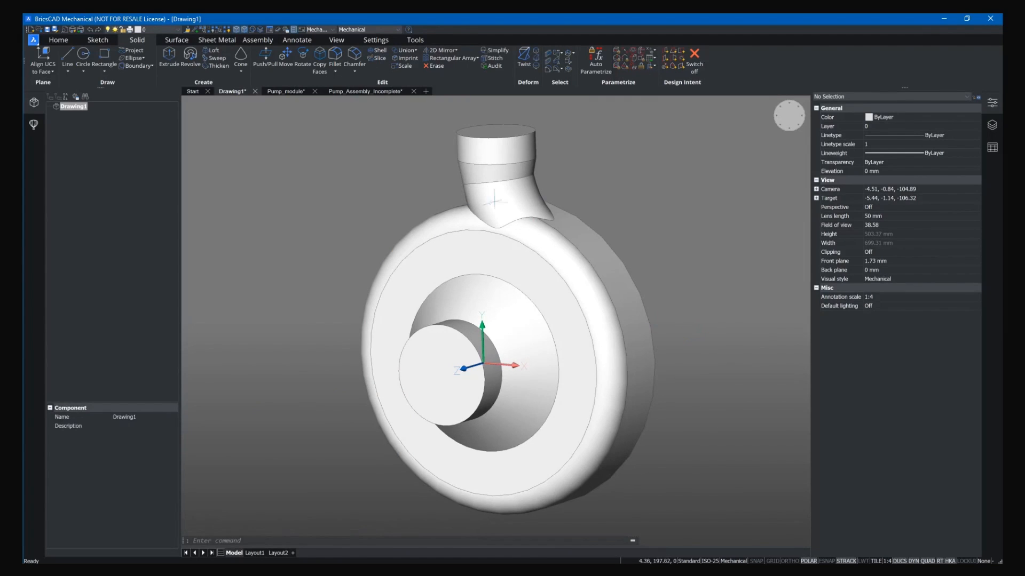
Step: Shell the united solid with a 6 mm offset distance, without removing any face
left_click(592, 279)
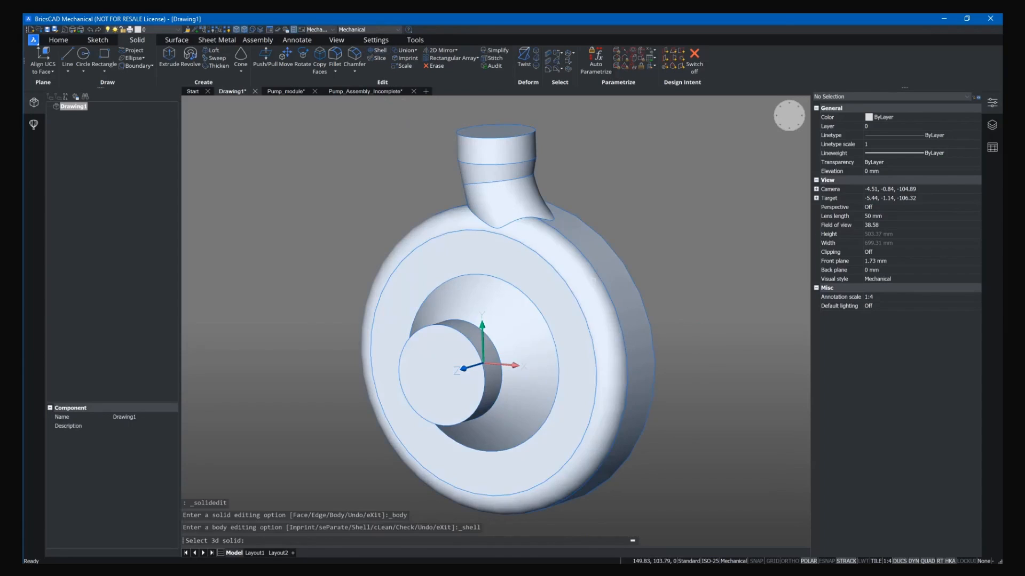
key("Return")
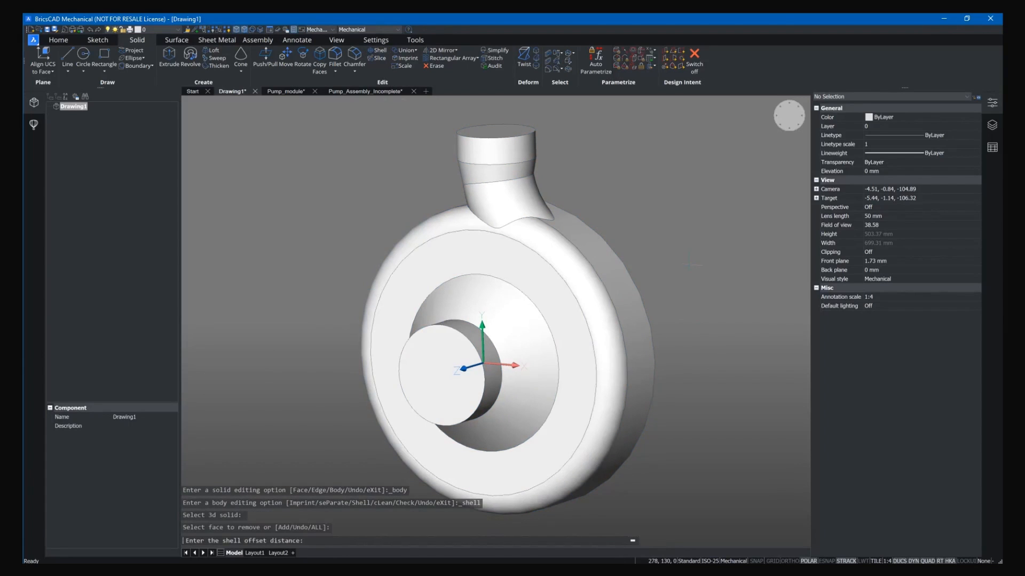
type("6")
key("Return")
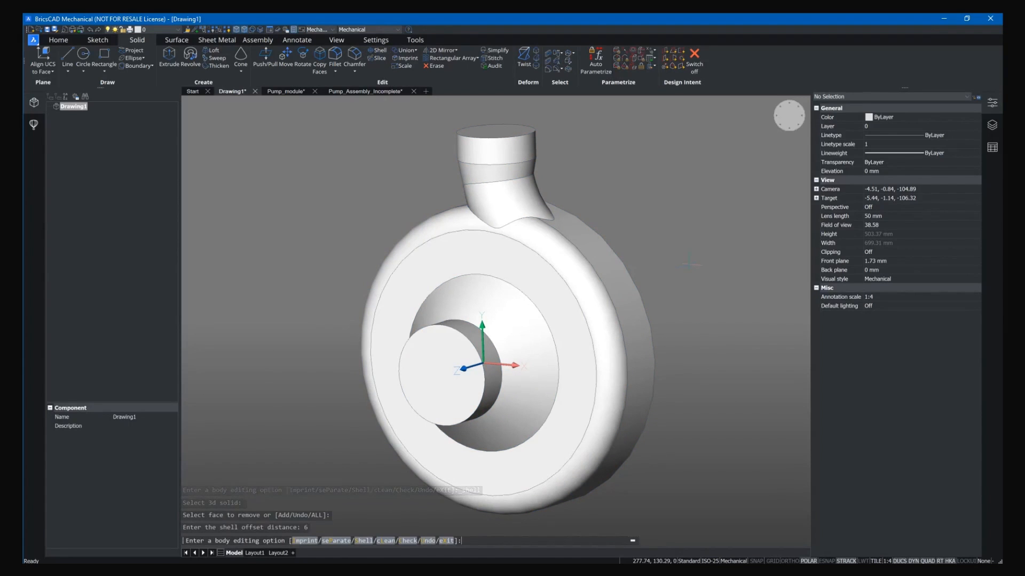
key("Return")
key("Escape")
Step: Offset the front inlet's end face edge inward and extrude the resulting circle 6 mm into the solid to open the inlet
mouse_move(478, 393)
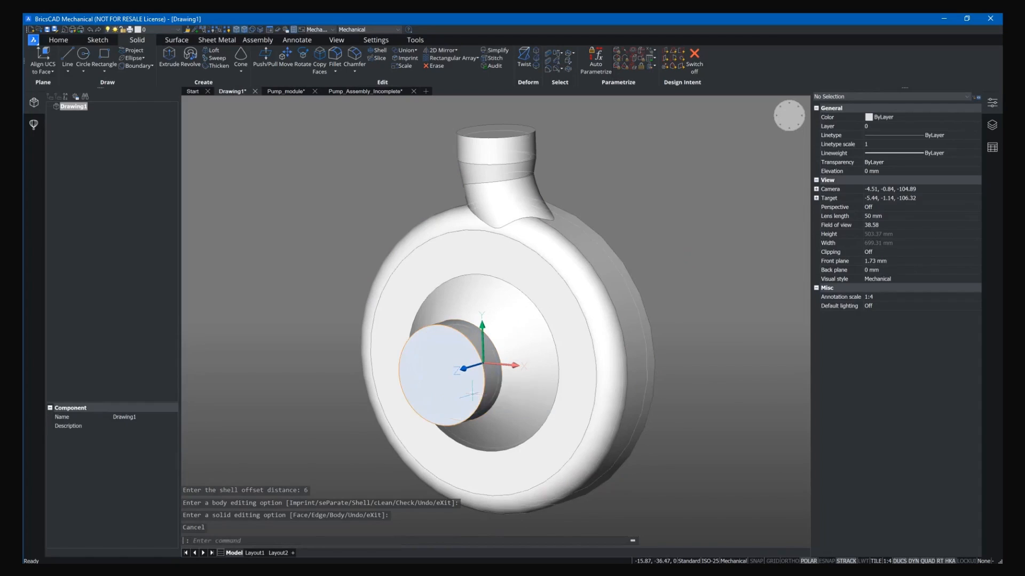
left_click(527, 398)
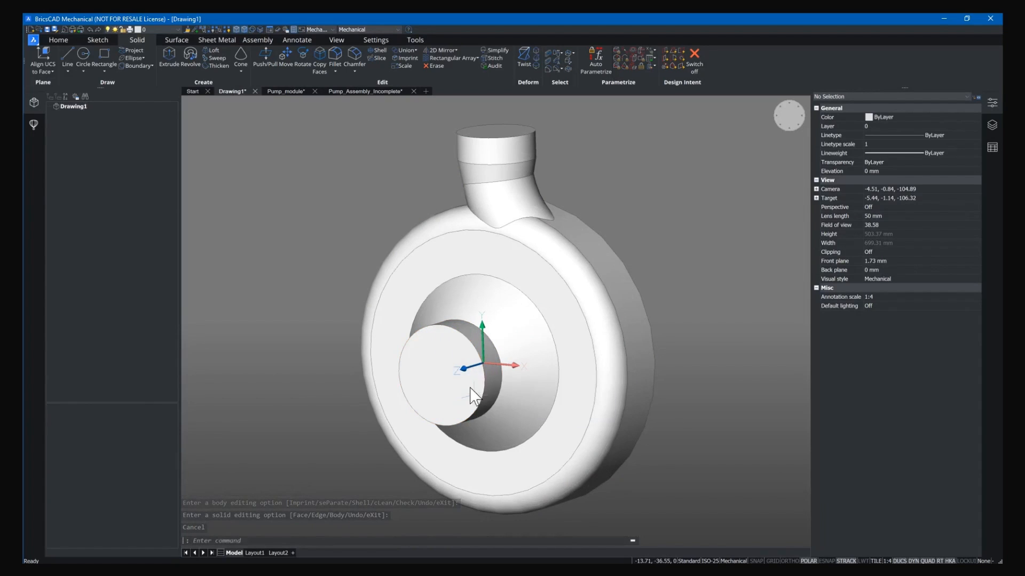
key("Return")
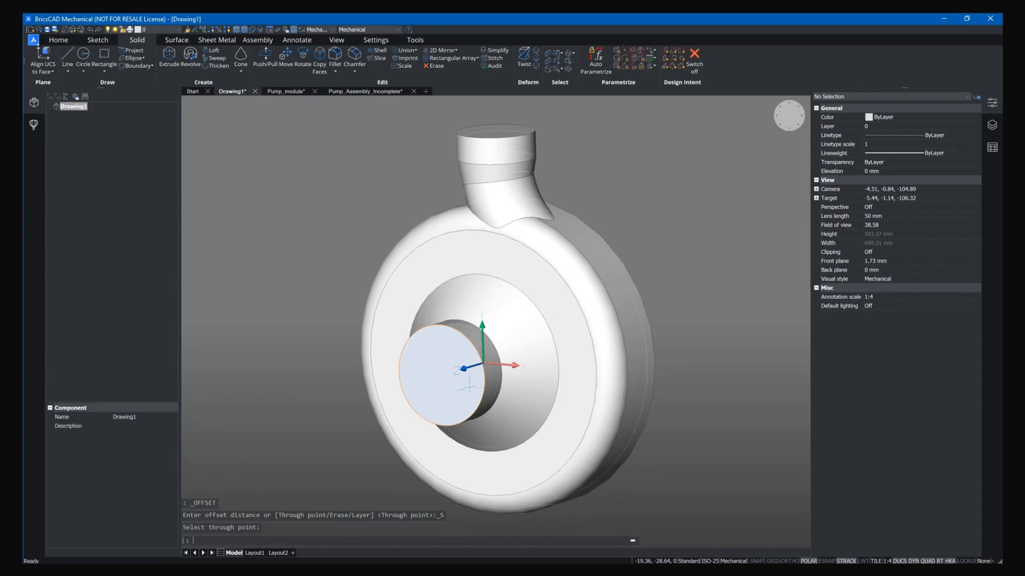
mouse_move(488, 379)
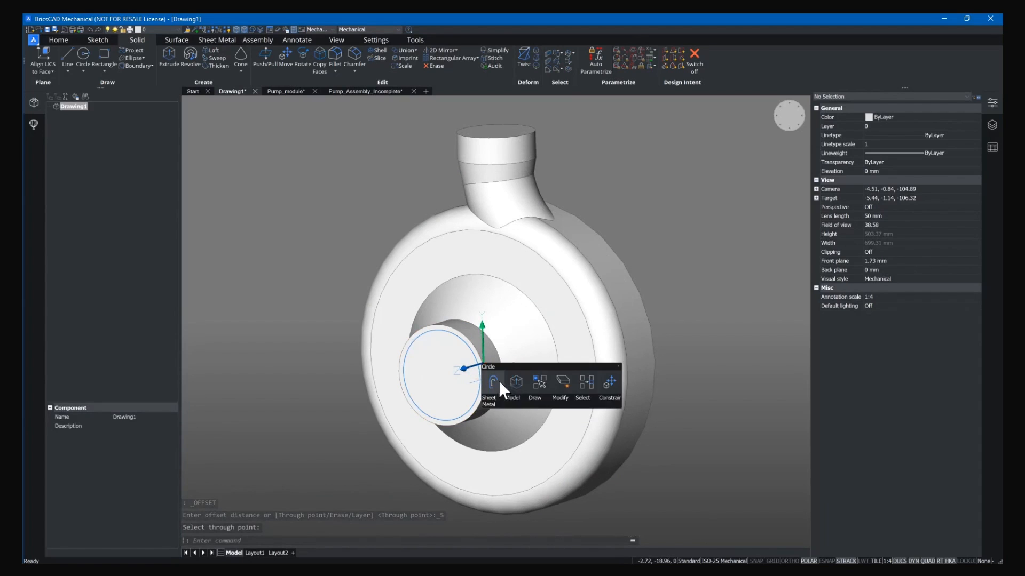
left_click(525, 375)
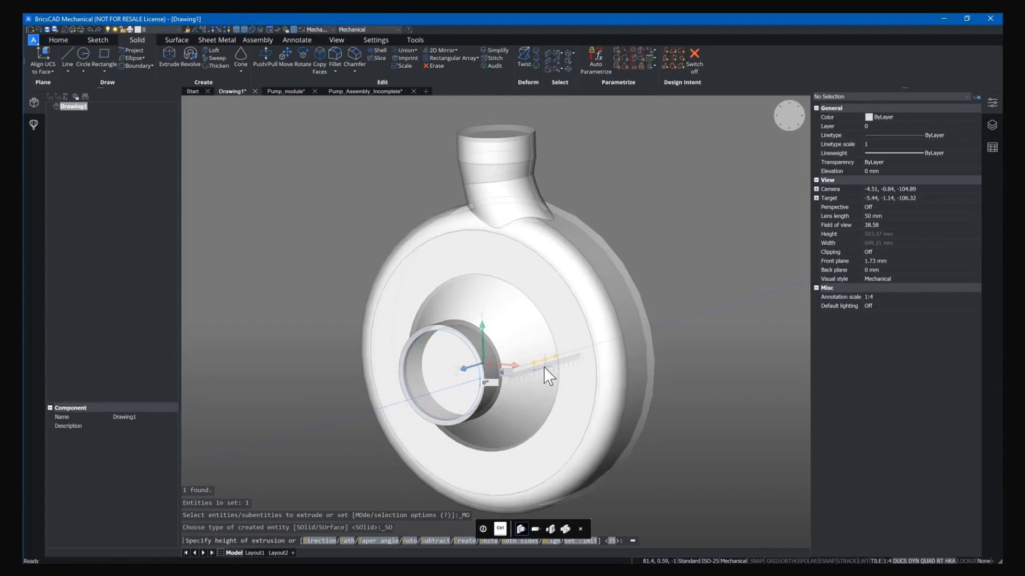
Step: Offset the upper neck's end face edge inward by 6 mm and extrude the resulting circle 6 mm into the neck to open the outlet
middle_click_drag(478, 372, 542, 217, "shift")
mouse_move(556, 220)
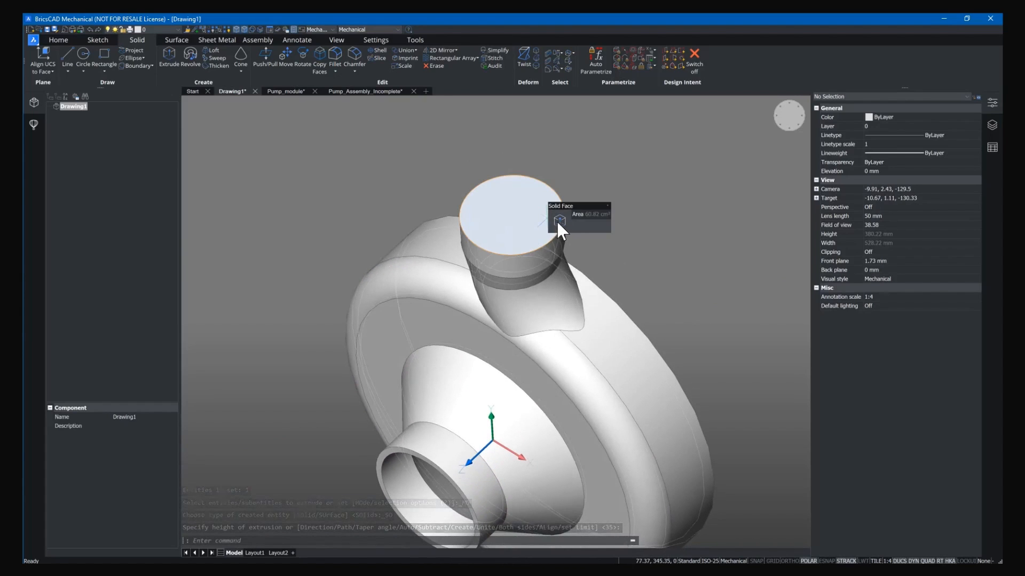
left_click(583, 222)
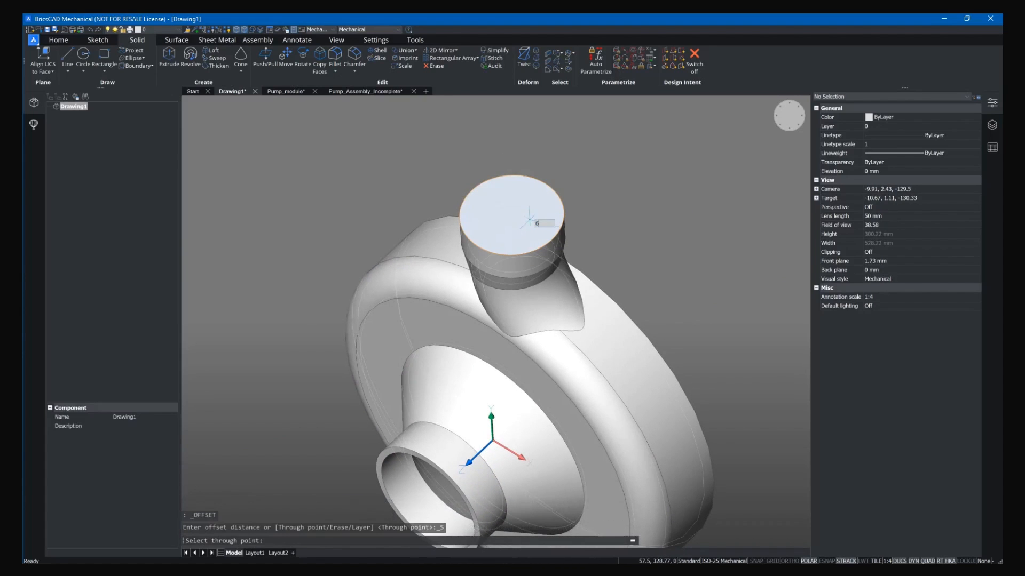
left_click(530, 219)
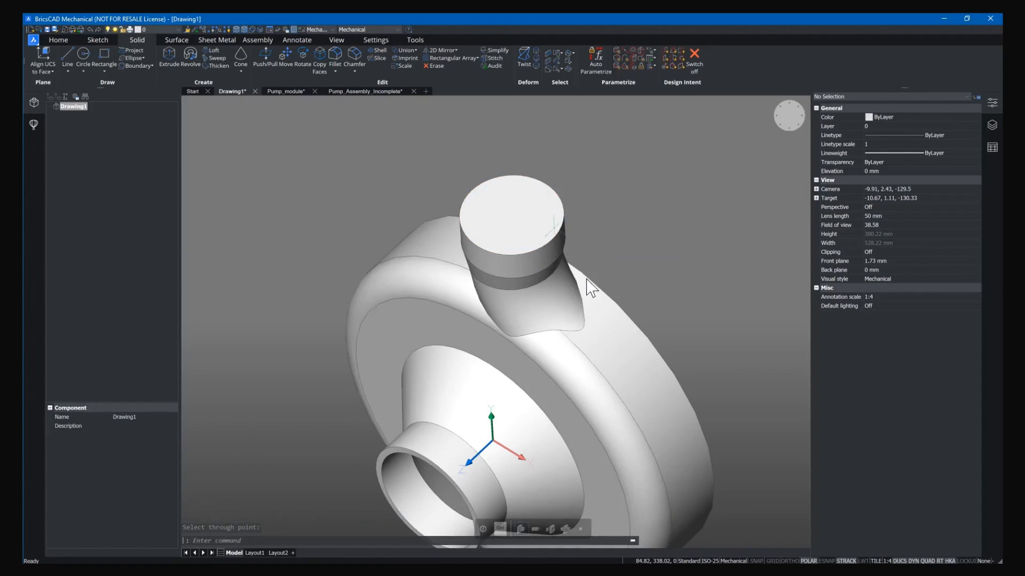
type("6")
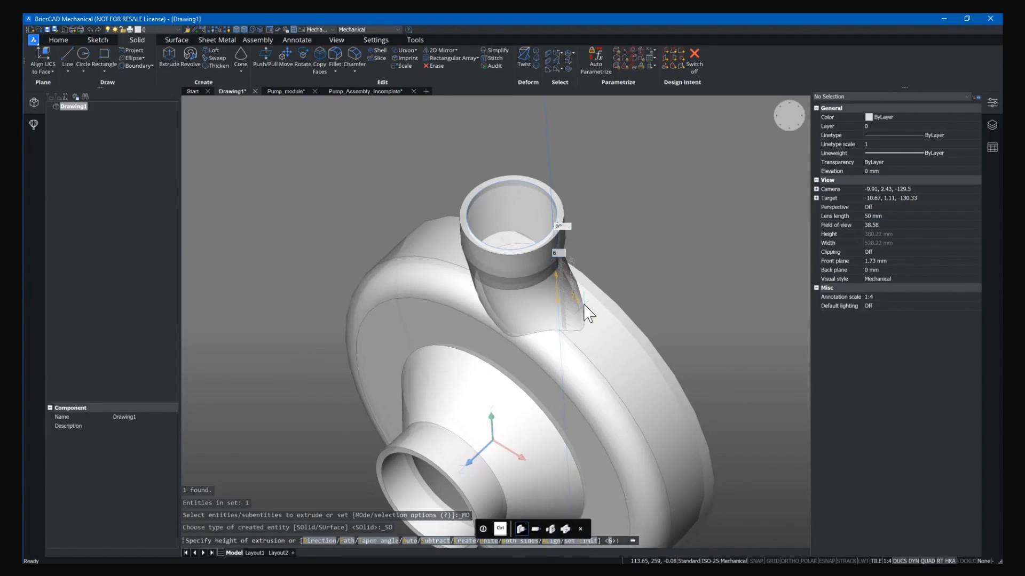
key("Return")
middle_click_drag(647, 291, 638, 256, "shift")
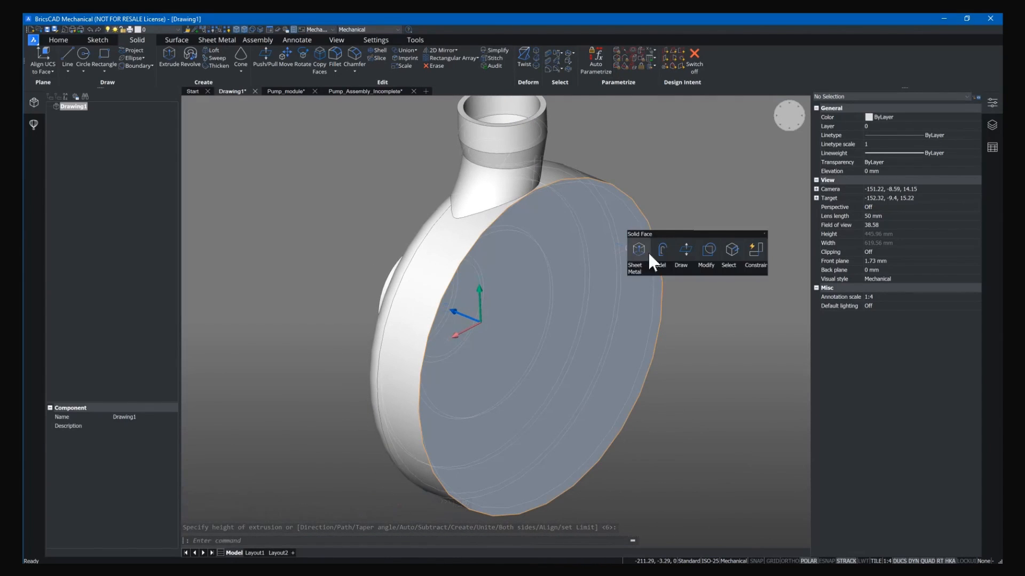
Step: Offset the disc's flat back face edge inward and extrude the resulting circle 6 mm into the solid to open the back
left_click(662, 249)
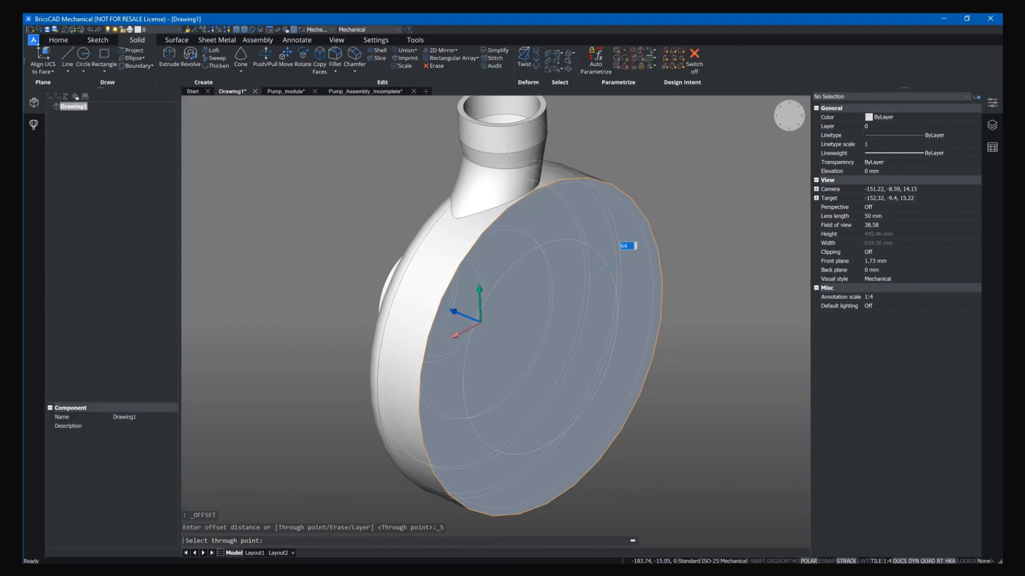
left_click(608, 266)
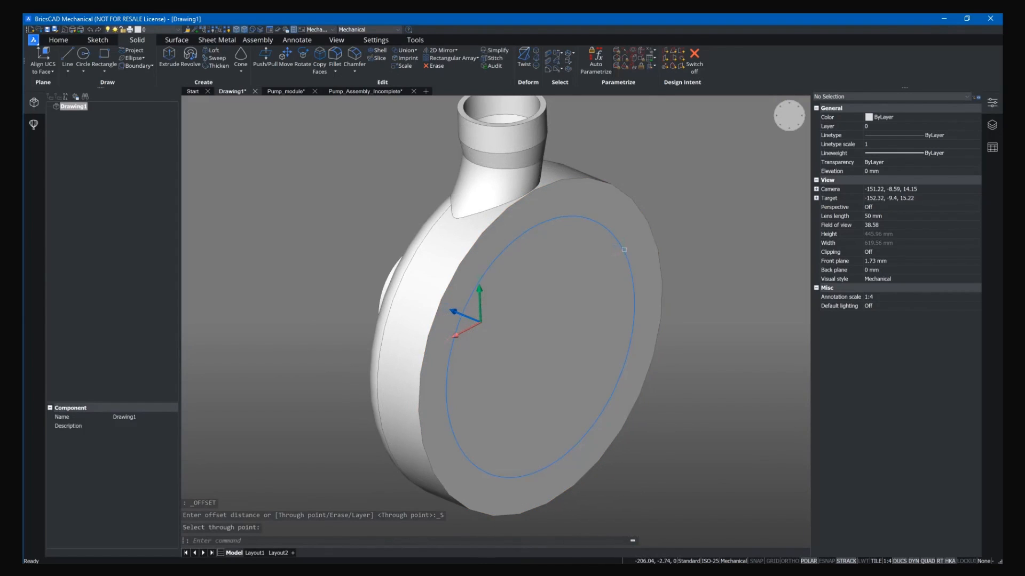
left_click(576, 259)
left_click(575, 257)
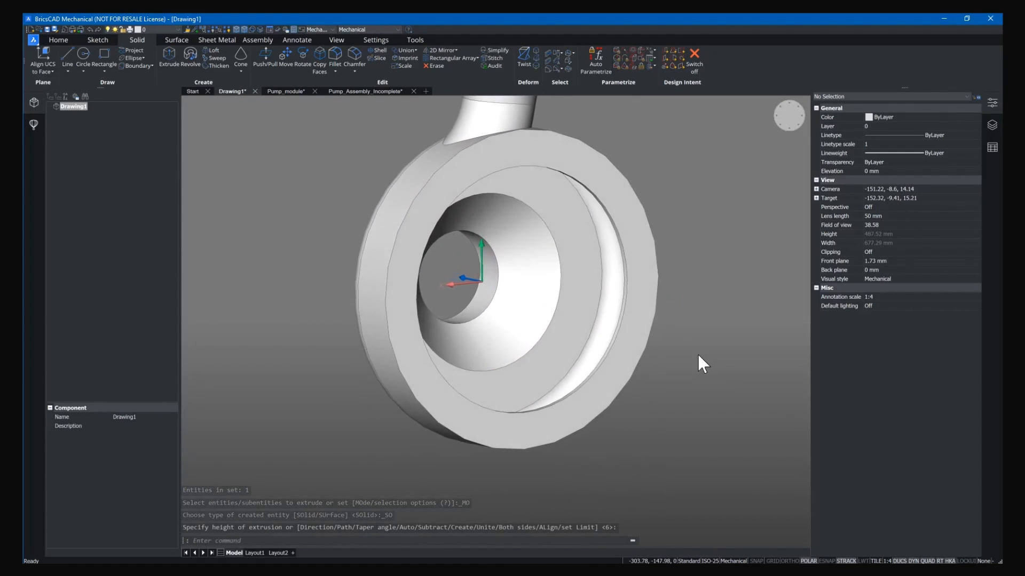
Step: Extrude the annular inner face of the back rim 20 mm into the housing
middle_click_drag(697, 354, 586, 336, "shift")
mouse_move(468, 336)
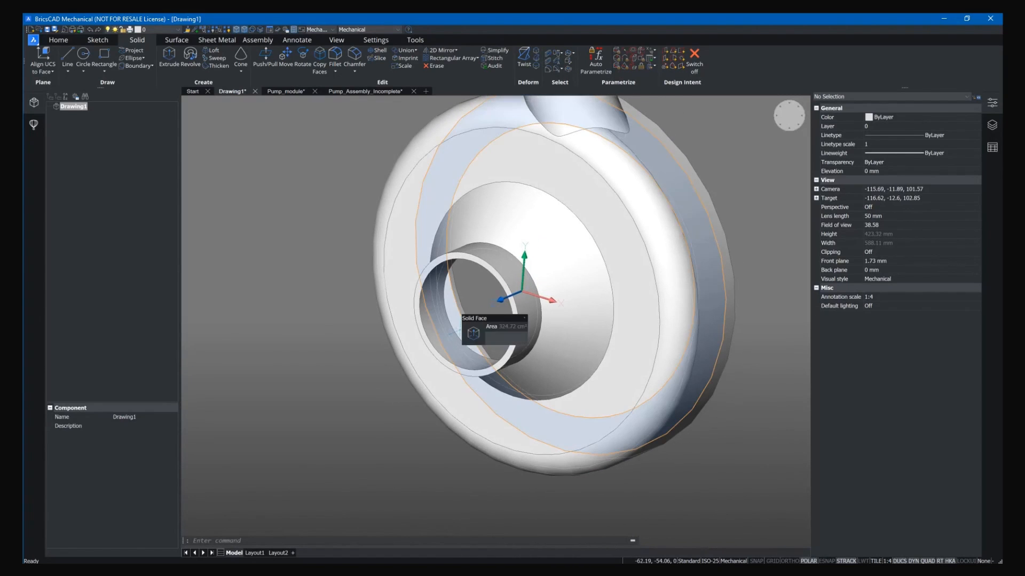
left_click(469, 333)
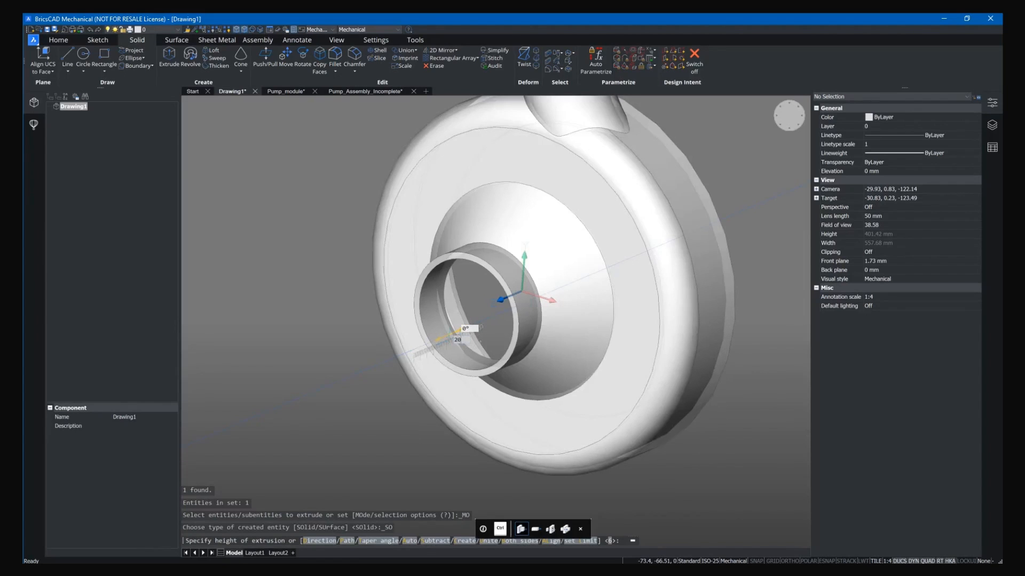
key("Return")
Step: Offset the back opening's edge slightly outward and extrude the resulting ring into the rim to cut a stepped recess
middle_click_drag(654, 363, 675, 411, "shift")
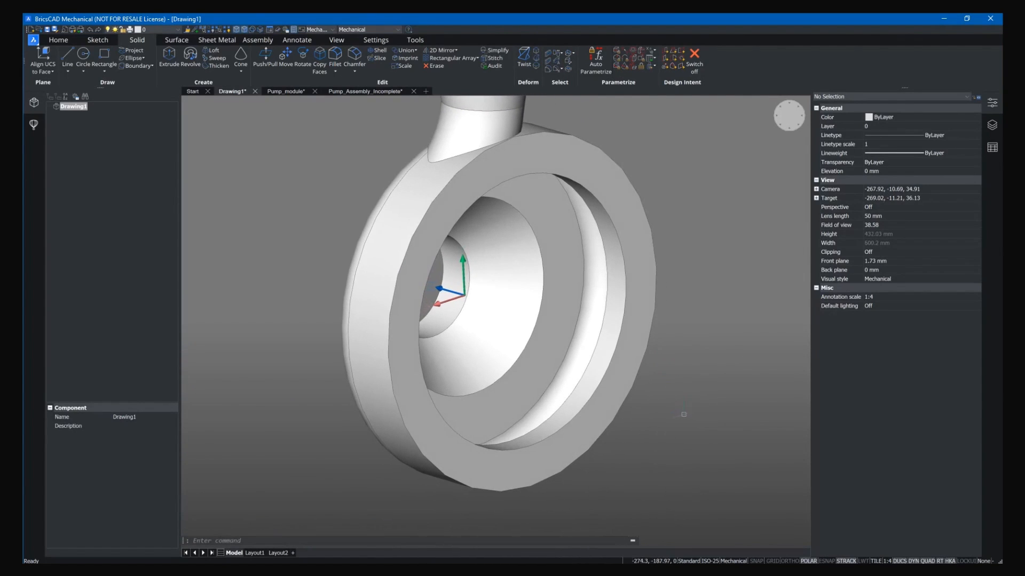
left_click(611, 381)
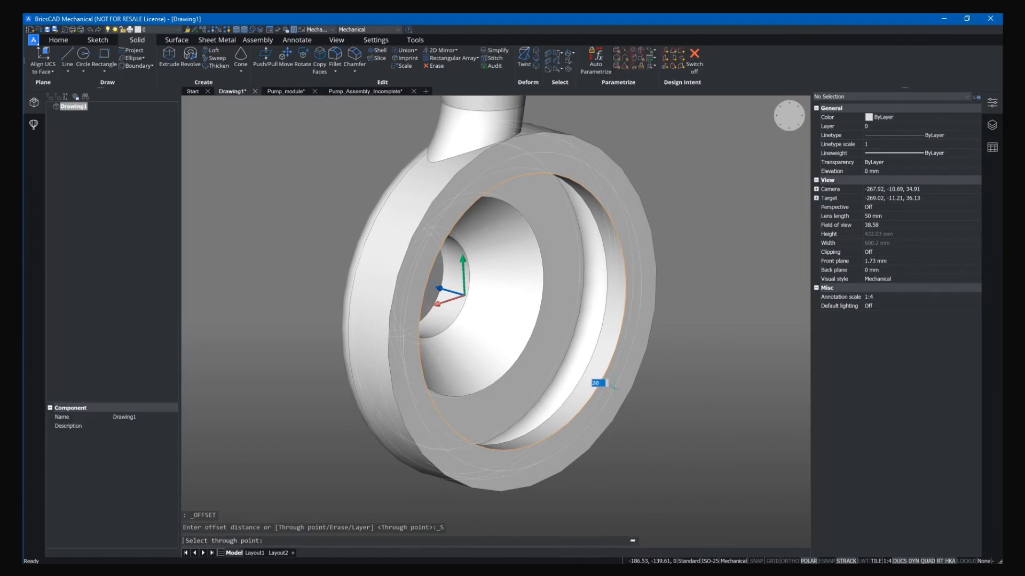
left_click(613, 386)
scroll(606, 390, "up", 5)
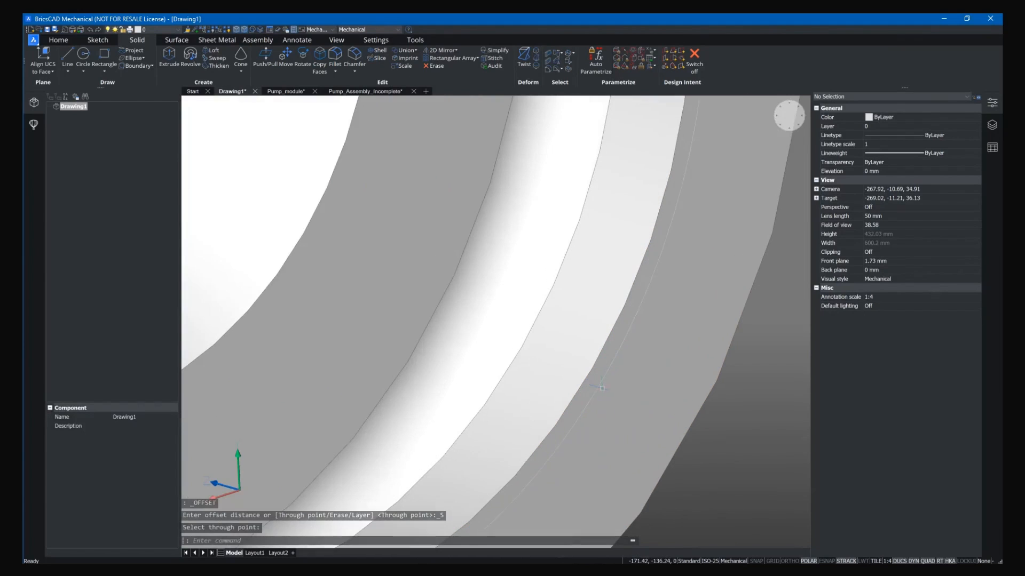
left_click(633, 398)
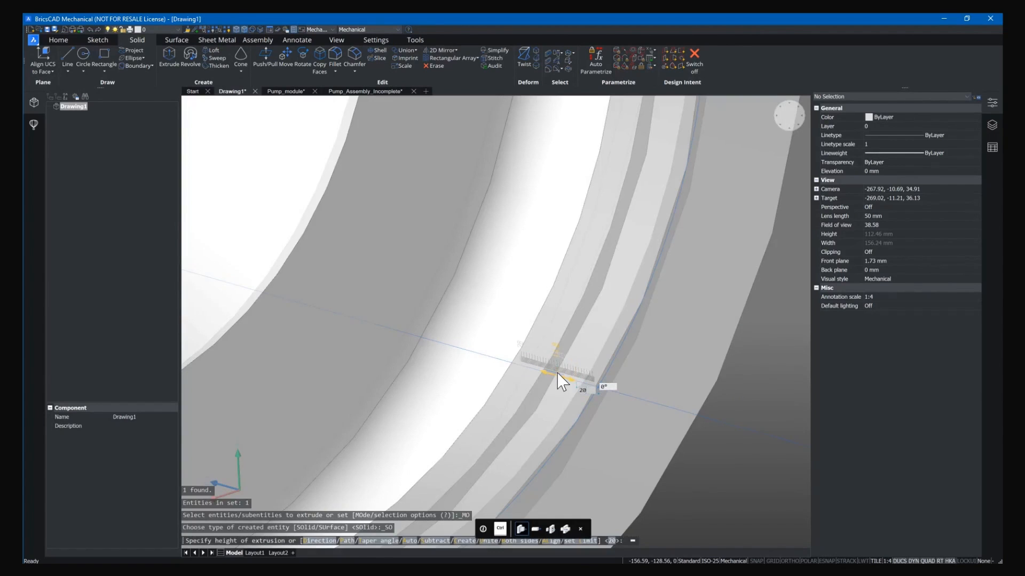
key("Return")
Step: Push back the inner rim face that obstructs the outlet passage using Push/Pull
scroll(513, 388, "down", 2)
scroll(574, 415, "down", 5)
middle_click_drag(614, 342, 534, 365, "shift")
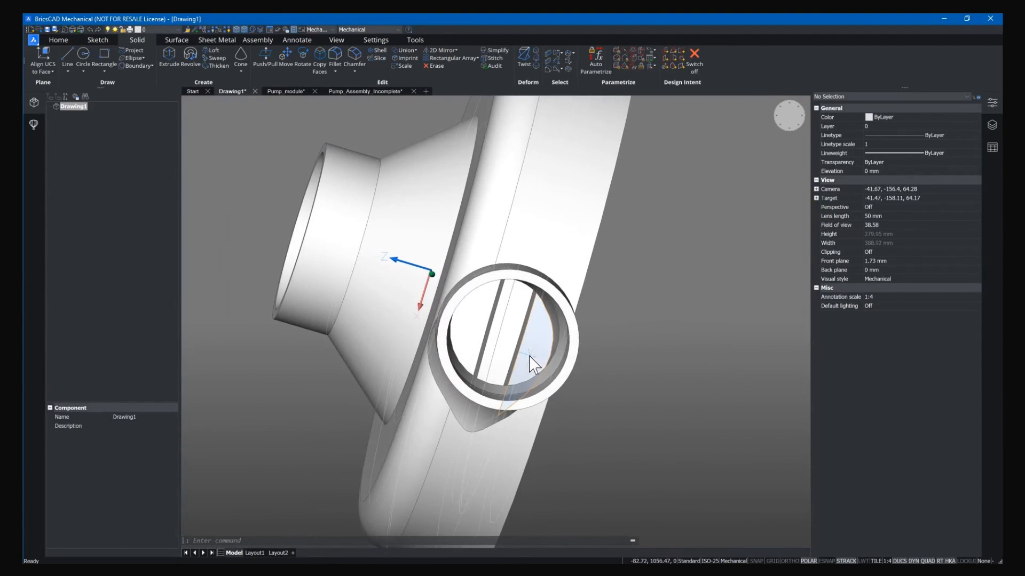
left_click(536, 356)
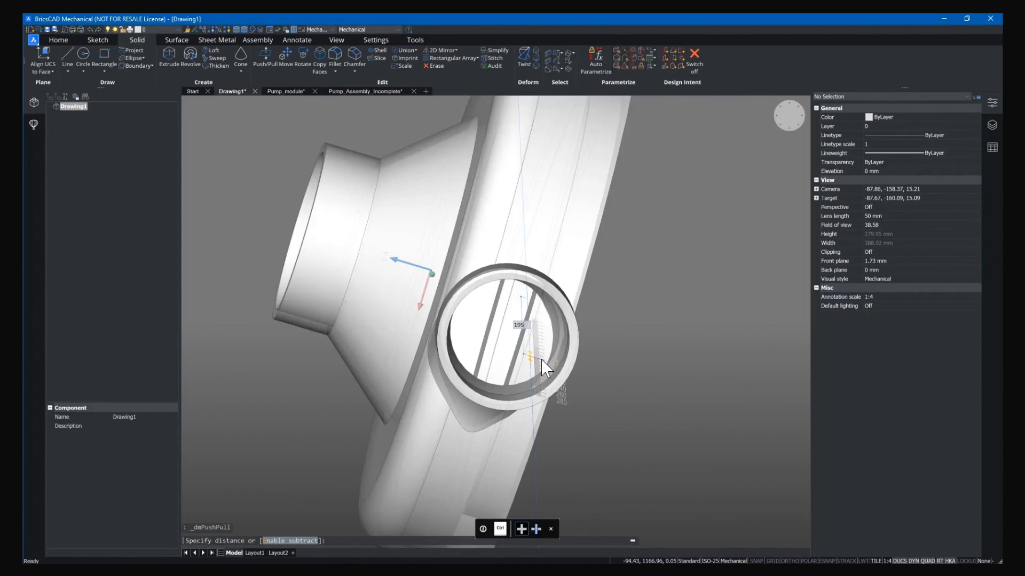
left_click(542, 368)
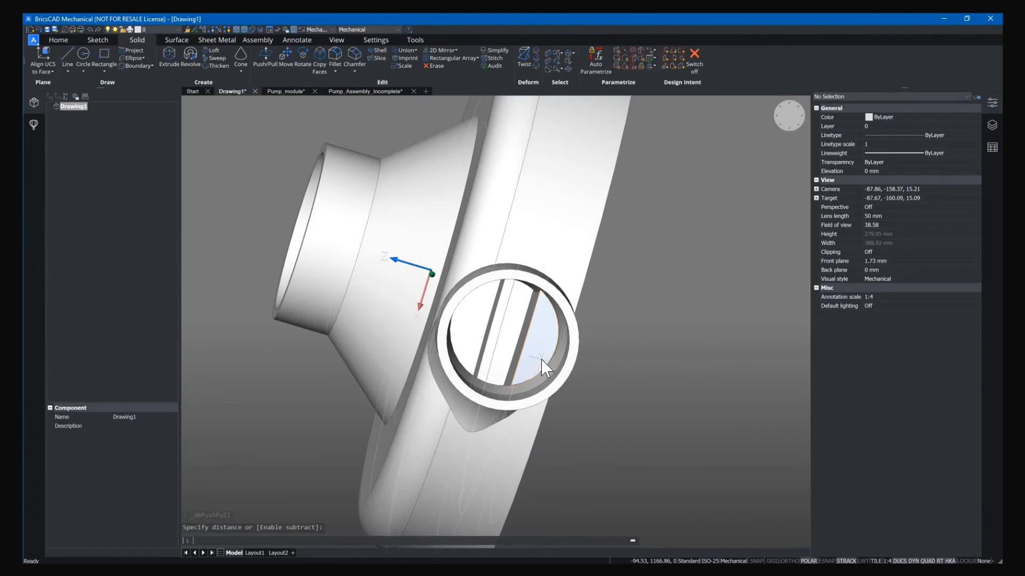
Step: Chamfer the straight rim edge inside the outlet neck by 15 mm
mouse_move(542, 360)
middle_mouse_down("shift")
mouse_move(538, 386)
mouse_move(544, 371)
middle_mouse_up("shift")
mouse_move(556, 371)
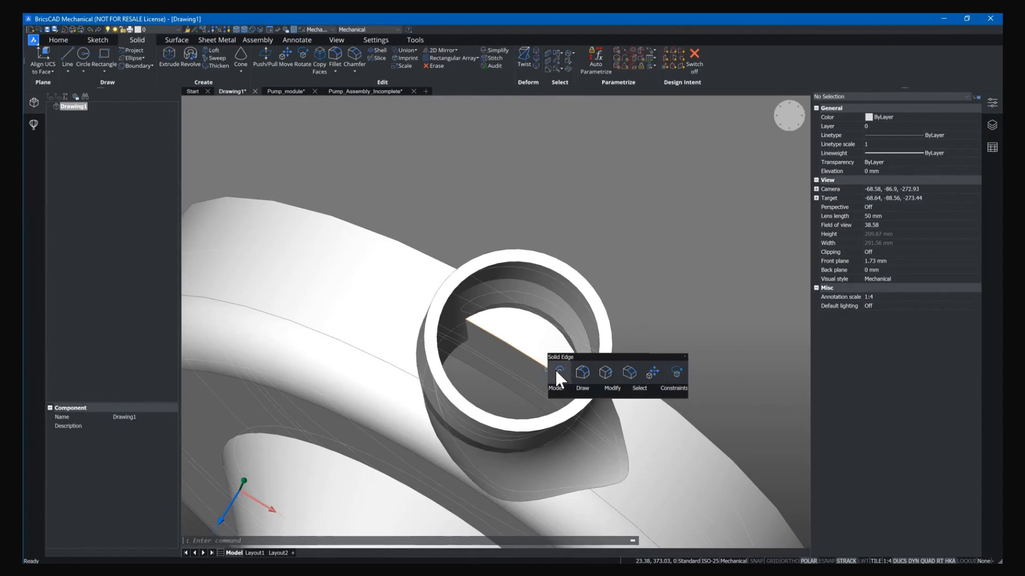
left_click(628, 373)
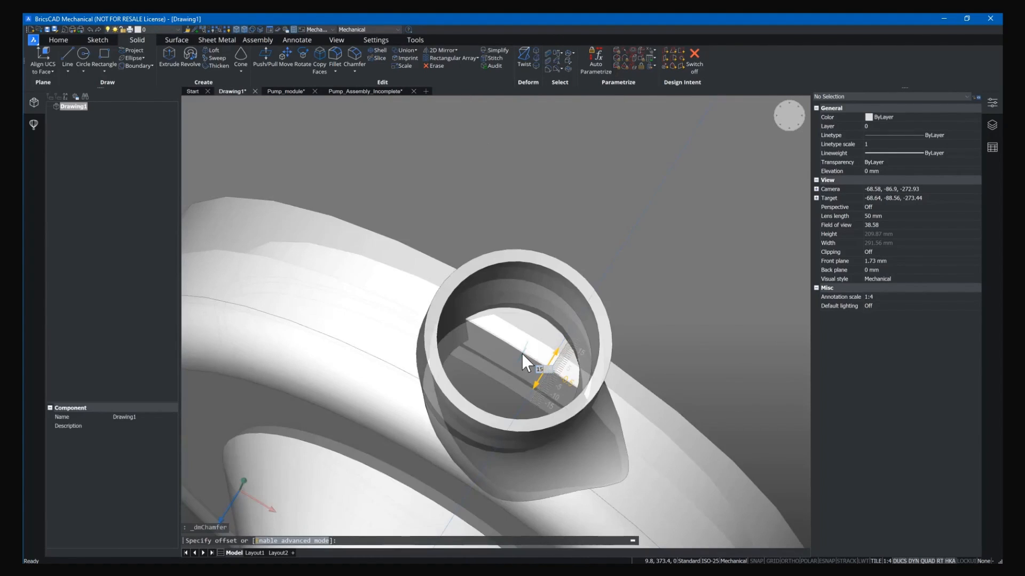
key("Return")
Step: Delete the chamfer face inside the outlet neck
middle_click_drag(521, 354, 541, 326, "shift")
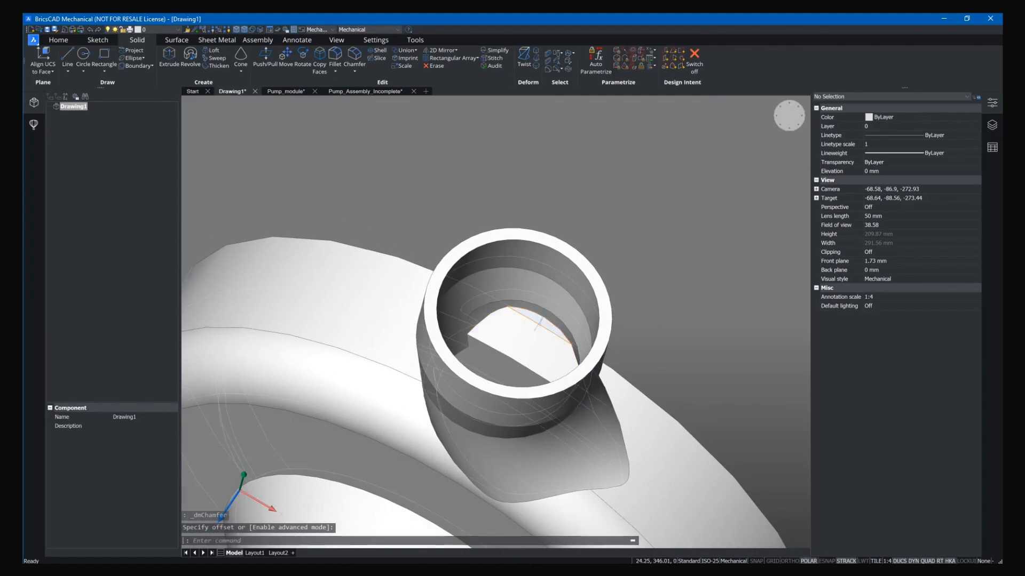
left_click(538, 321)
key("Delete")
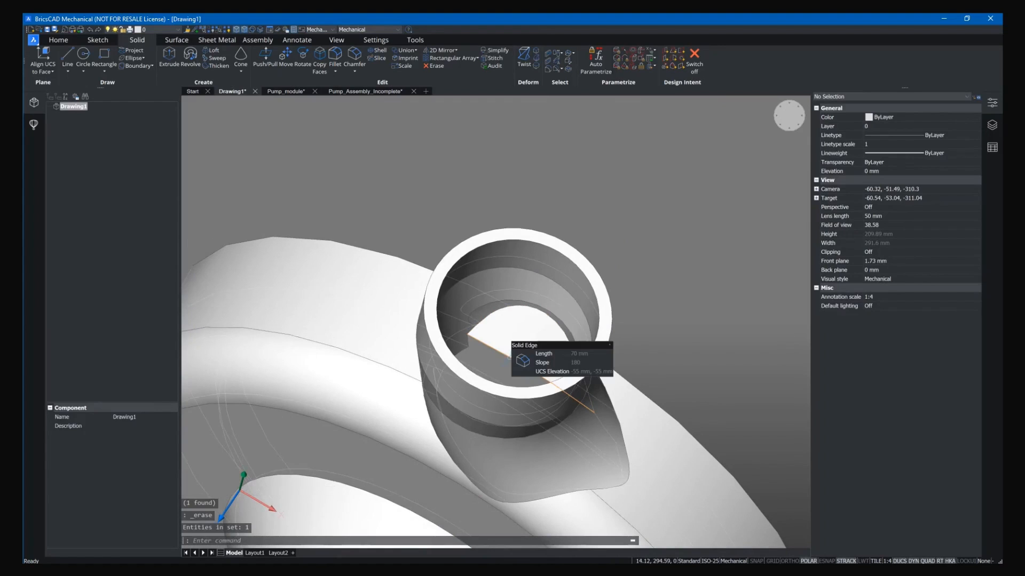
Step: Fillet the straight rim edge inside the outlet neck with a 25 mm radius
mouse_move(521, 356)
left_click(569, 362)
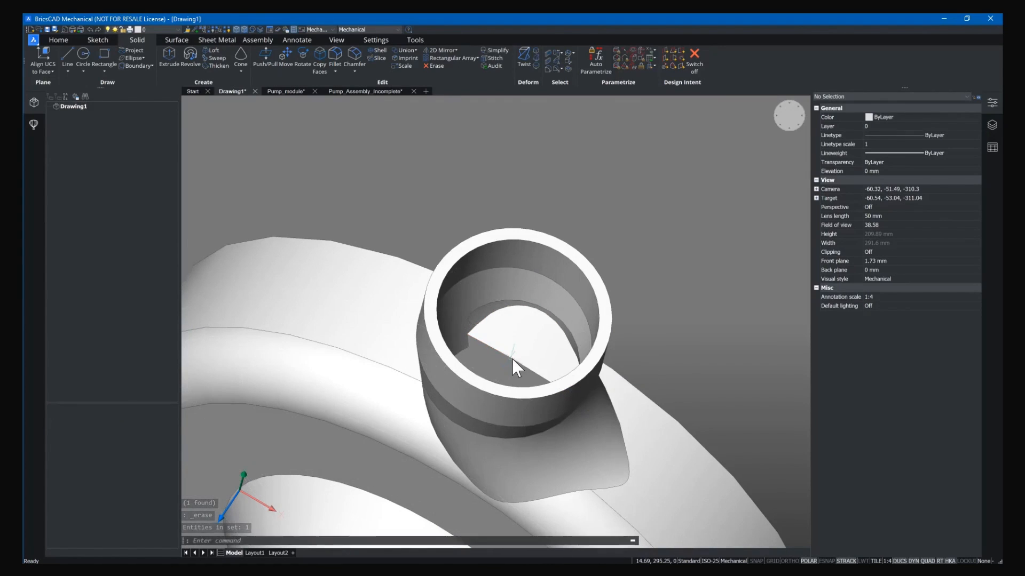
type("T25")
key("Return")
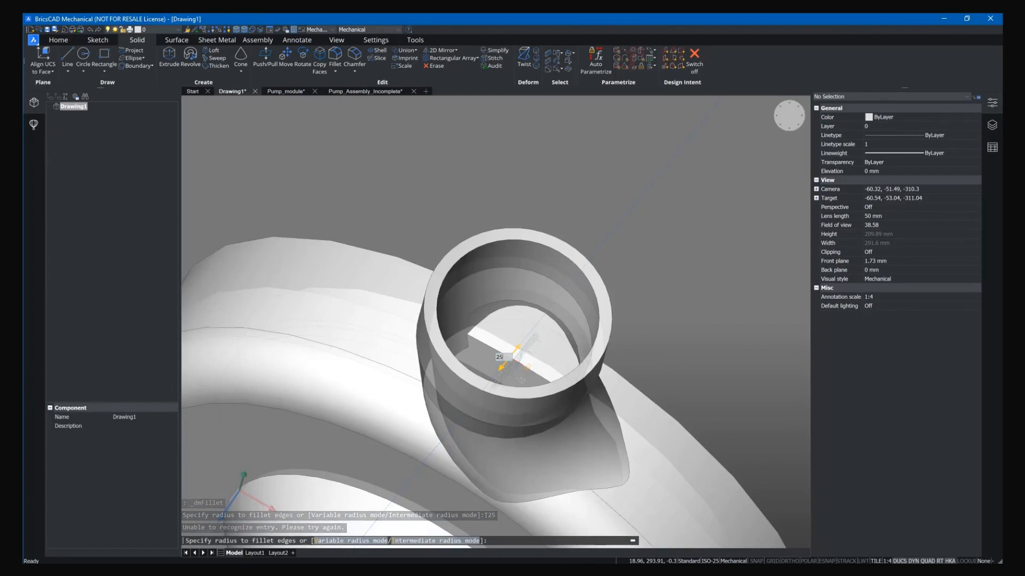
key("Escape")
middle_click_drag(716, 352, 676, 483, "shift")
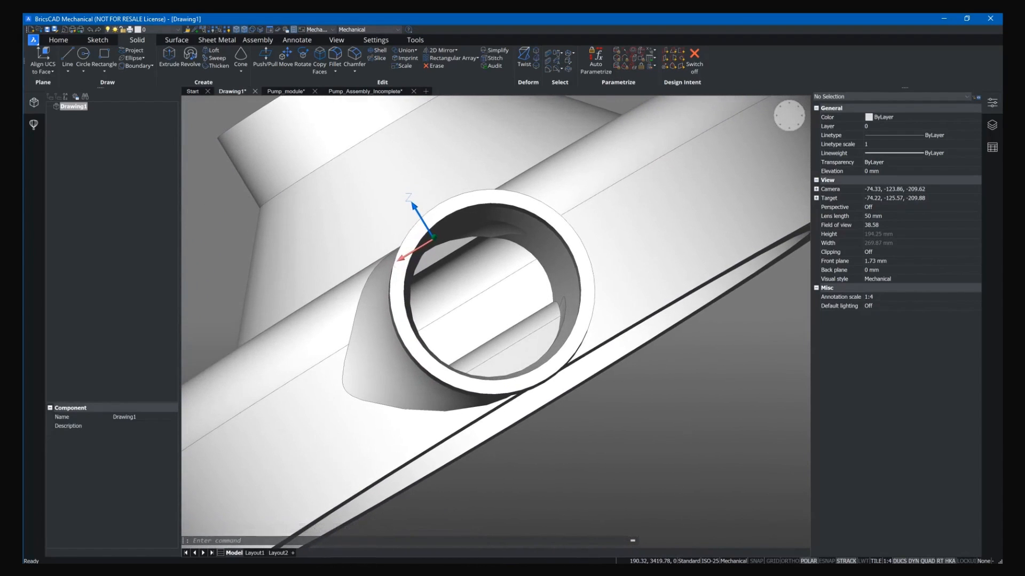
Step: Insert the plain Hole component from the library's Holes category on the housing's back rim, 155 mm straight above the centre
left_click(779, 124)
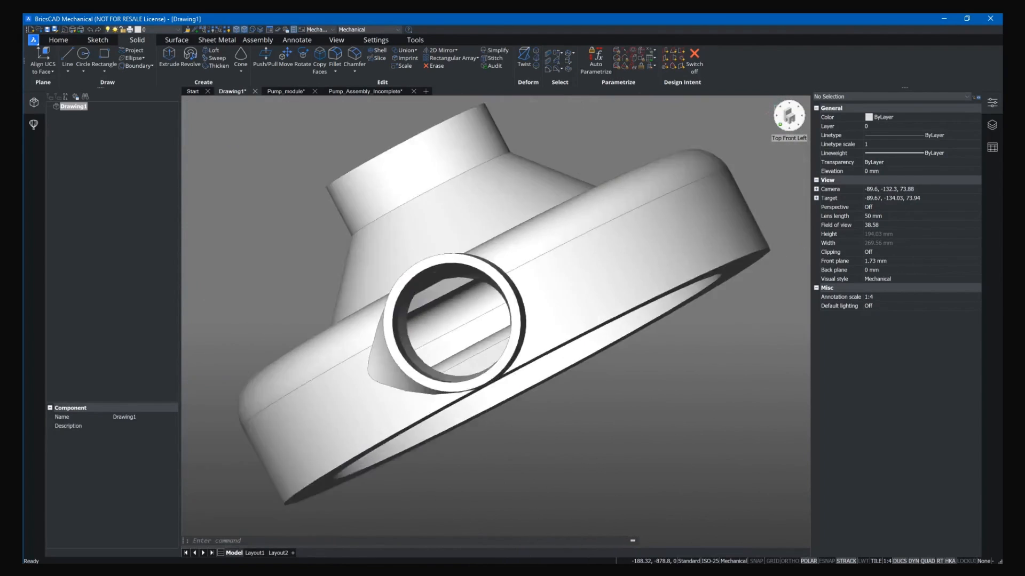
left_click(799, 127)
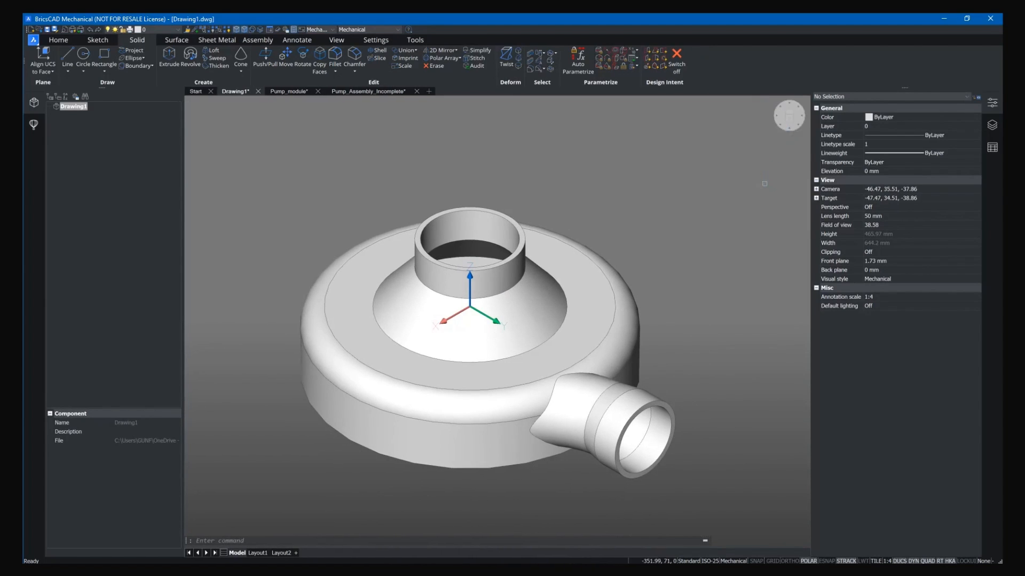
middle_click_drag(739, 277, 738, 277, "shift")
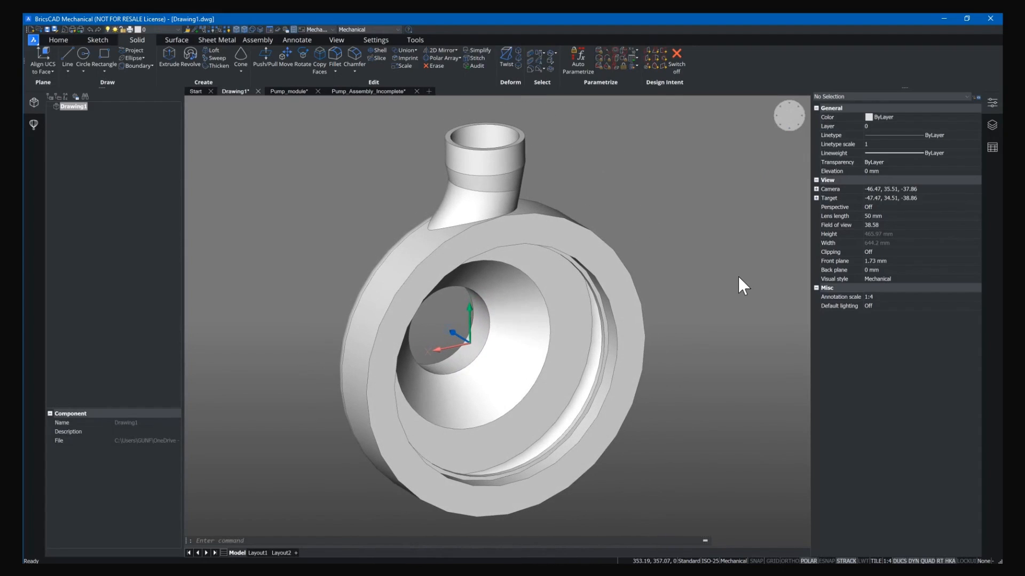
left_click(33, 124)
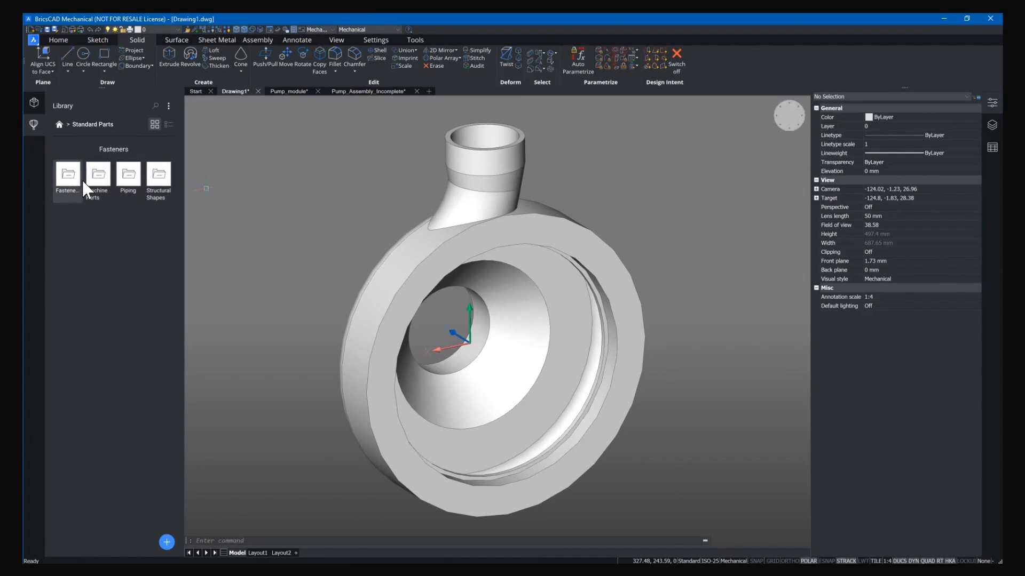
left_click(60, 125)
left_click(104, 180)
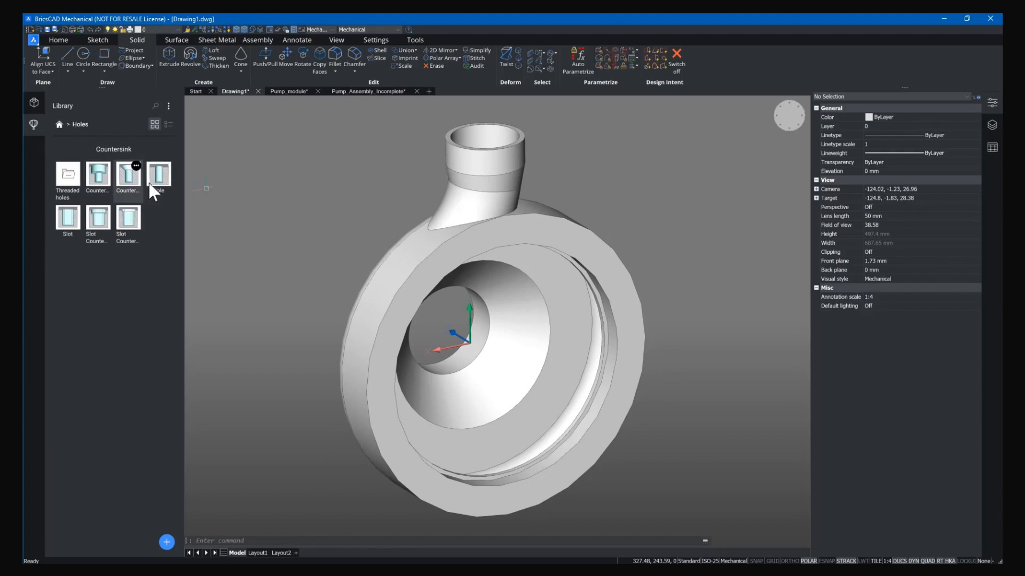
left_click_drag(154, 181, 501, 233)
key("ctrl")
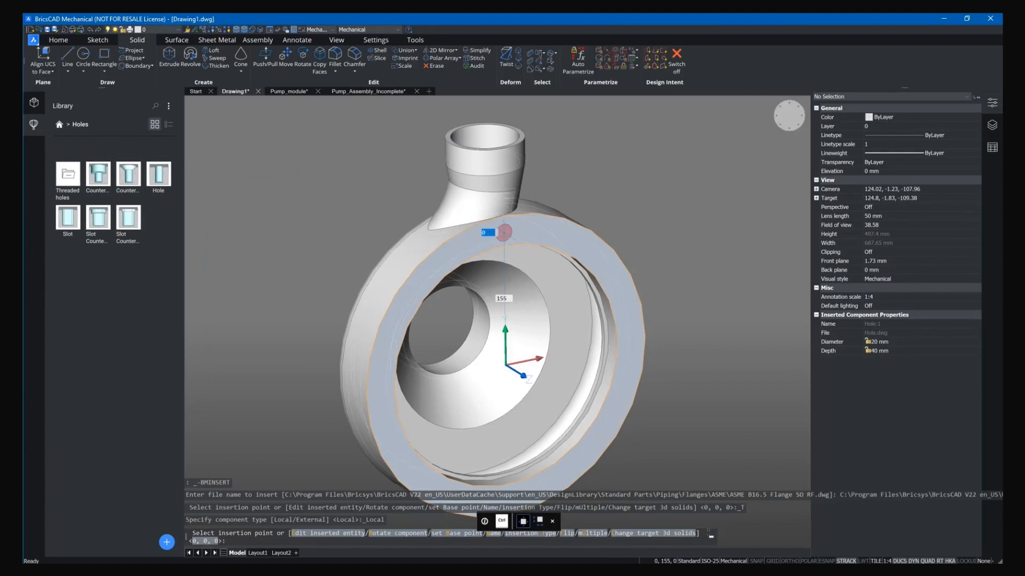
key("Tab")
type("155")
key("Return")
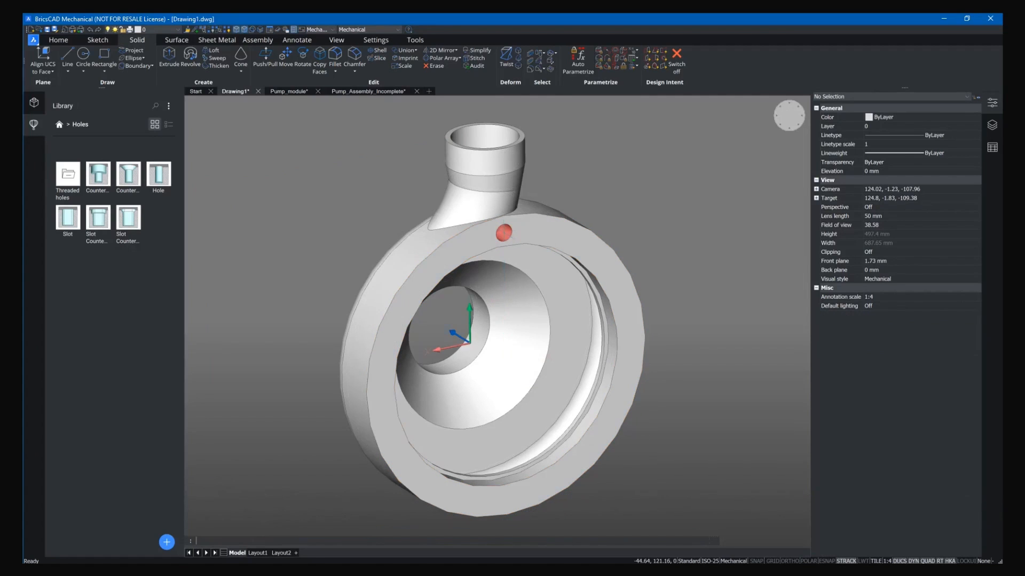
Step: Set the inserted hole's diameter to 16 mm and its depth to 20 mm
left_click(33, 104)
left_click(78, 138)
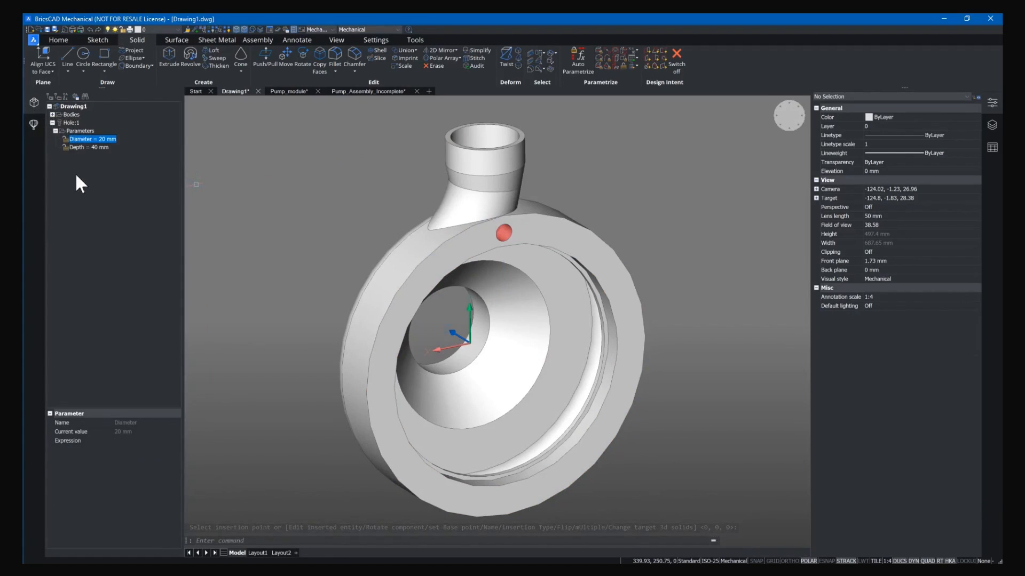
left_click(144, 440)
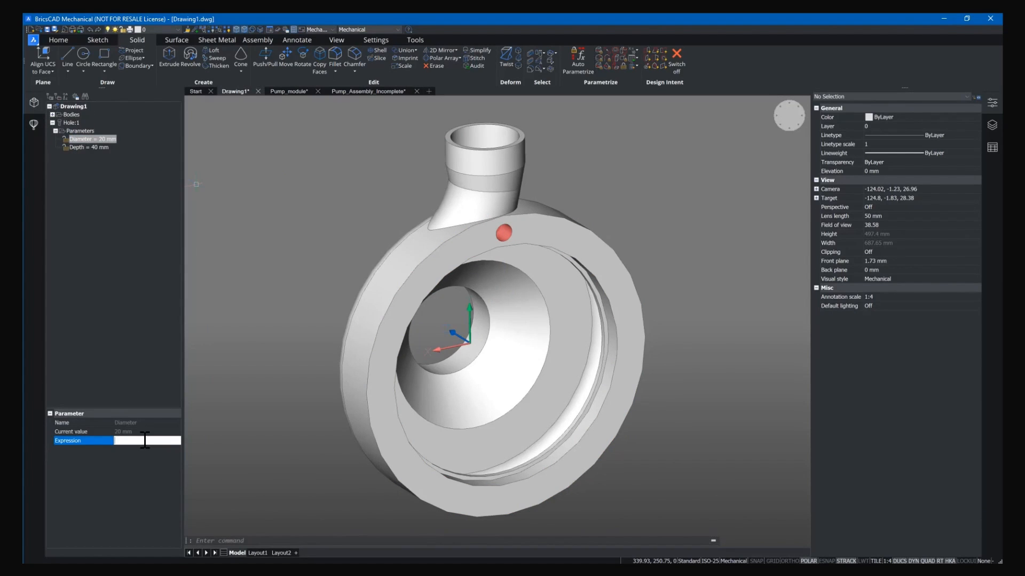
key("Return")
left_click(93, 150)
left_click(128, 441)
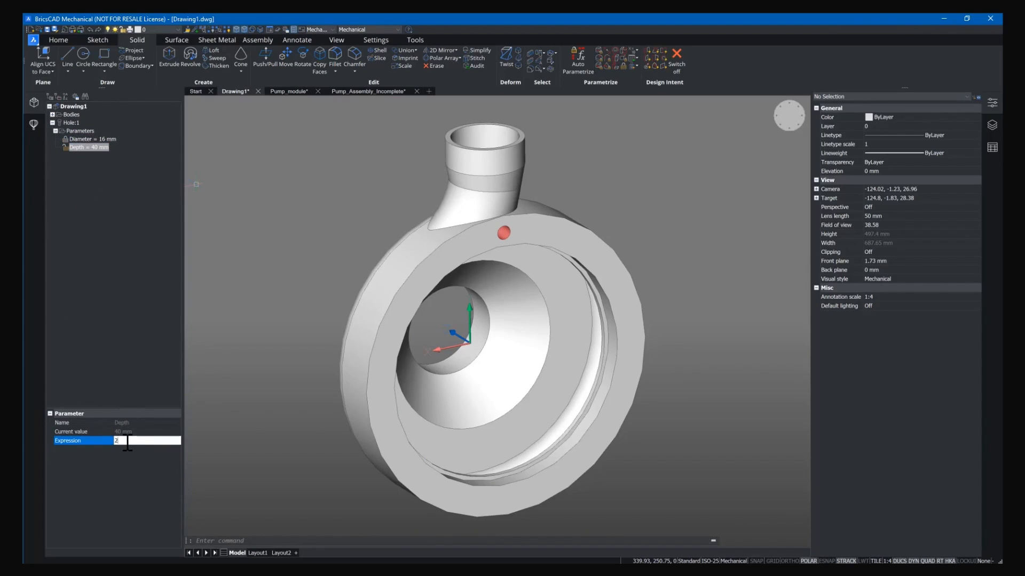
type("20")
key("Return")
Step: Create an associative polar array of the hole around the centre of the back rim
left_click(506, 233)
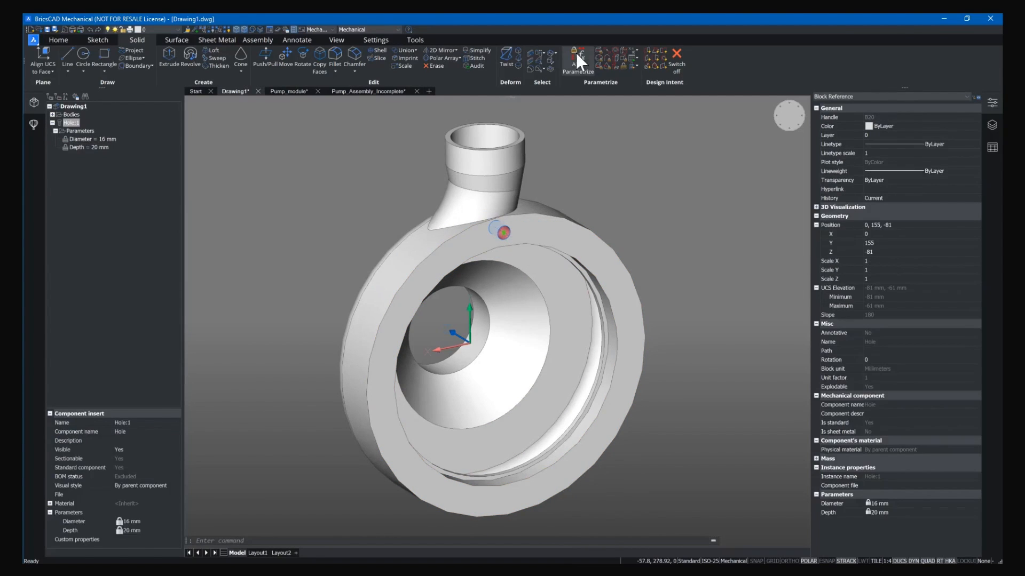
key("Escape")
left_click(442, 59)
right_click(322, 267, "shift")
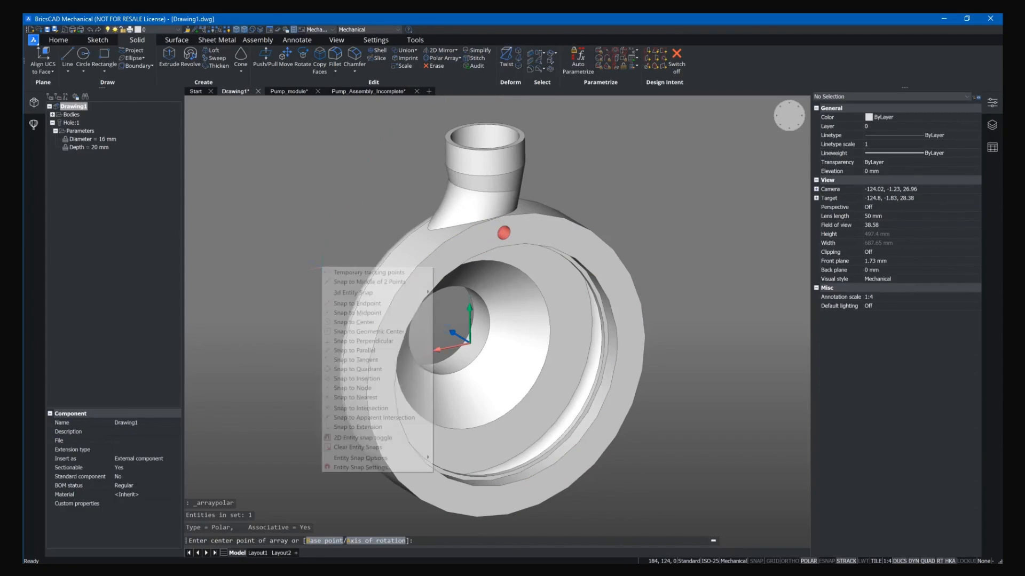
left_click(364, 323)
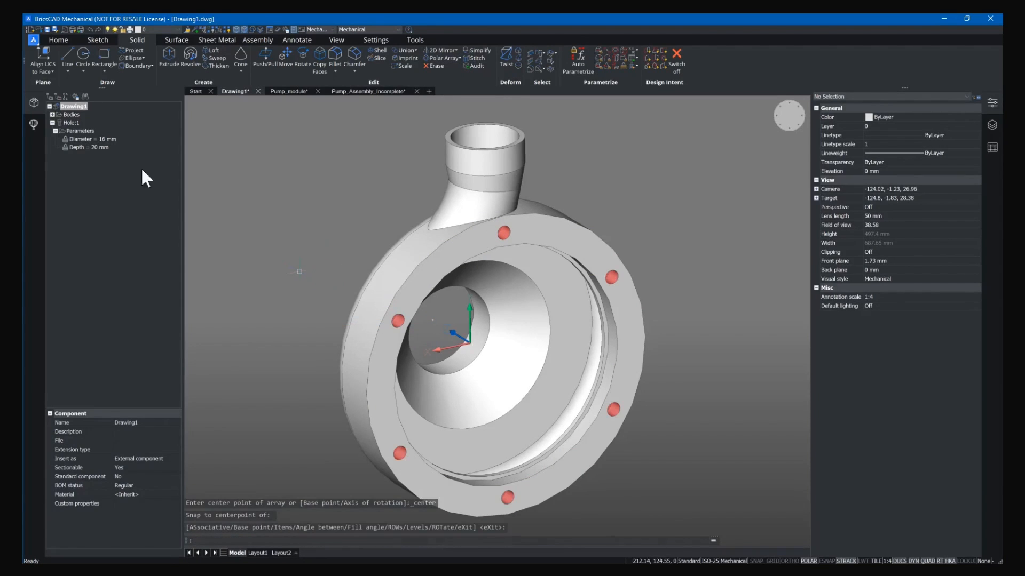
key("Return")
Step: Set the number of items in the polar array of holes to 8
left_click(76, 125)
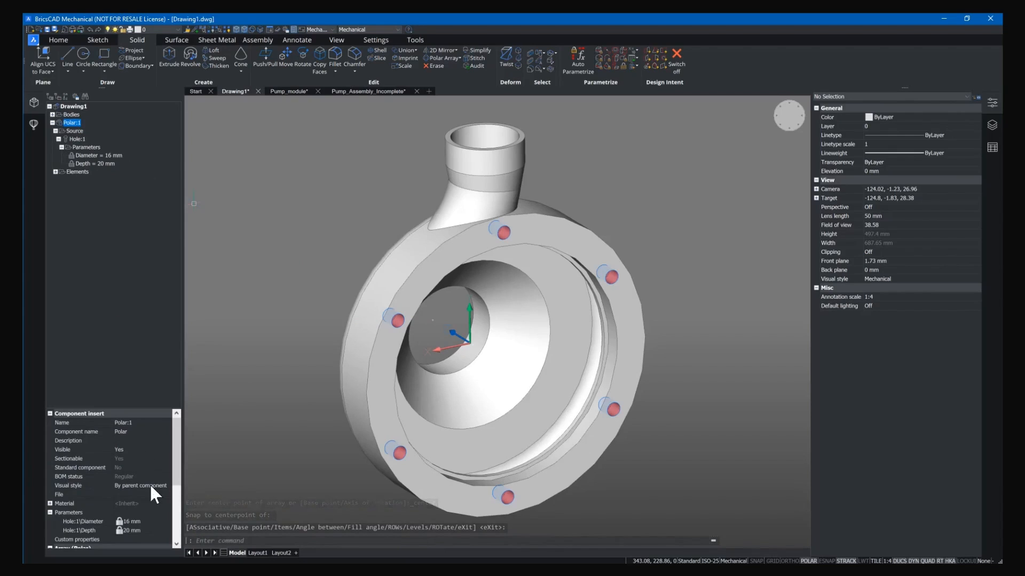
left_click_drag(175, 450, 172, 504)
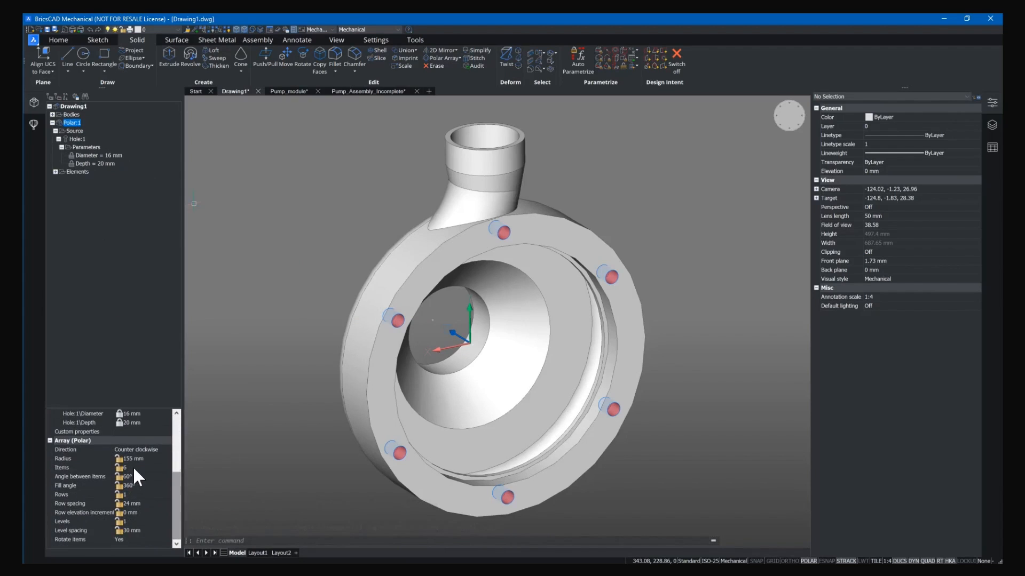
left_click(134, 468)
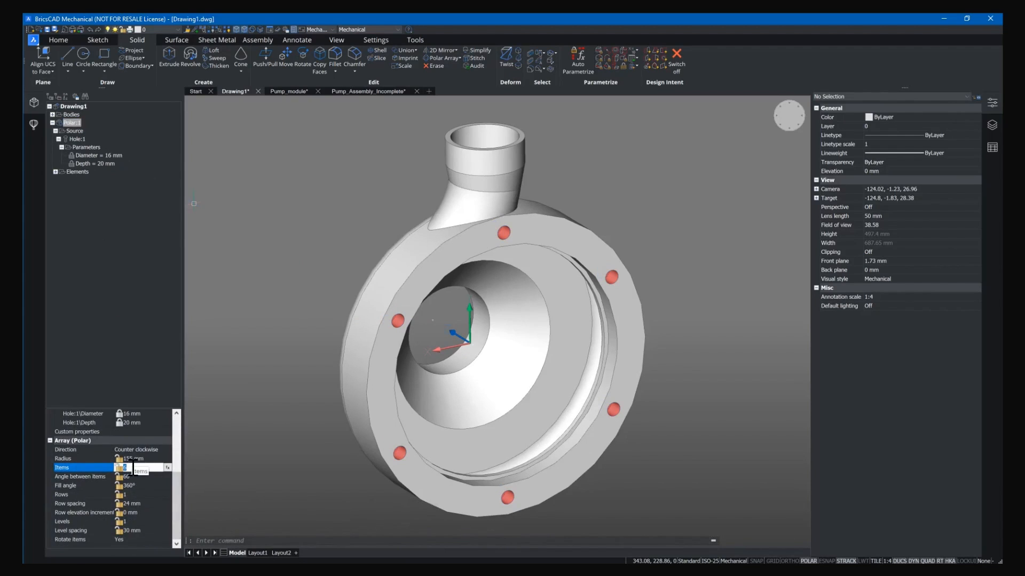
type("8")
key("Return")
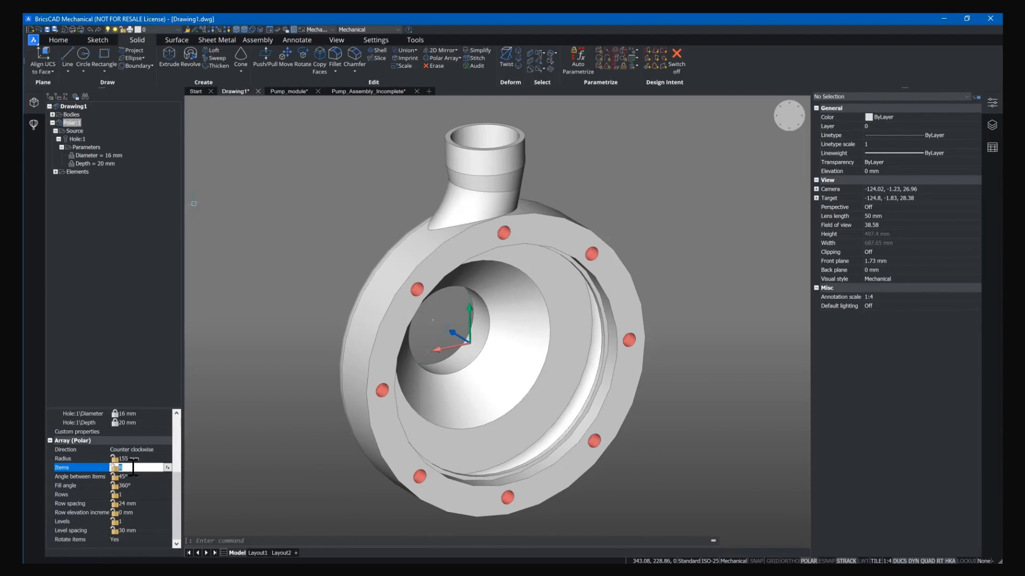
key("Escape")
Step: Rotate the polar array of holes 22.5° about the centre of the housing's back rim
mouse_move(504, 235)
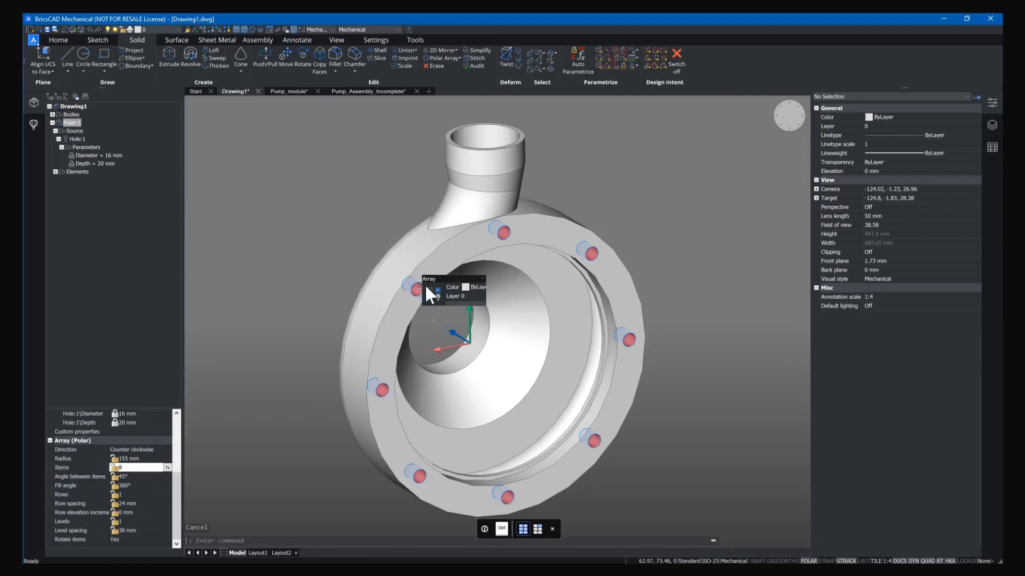
left_click(505, 233)
left_click(482, 341)
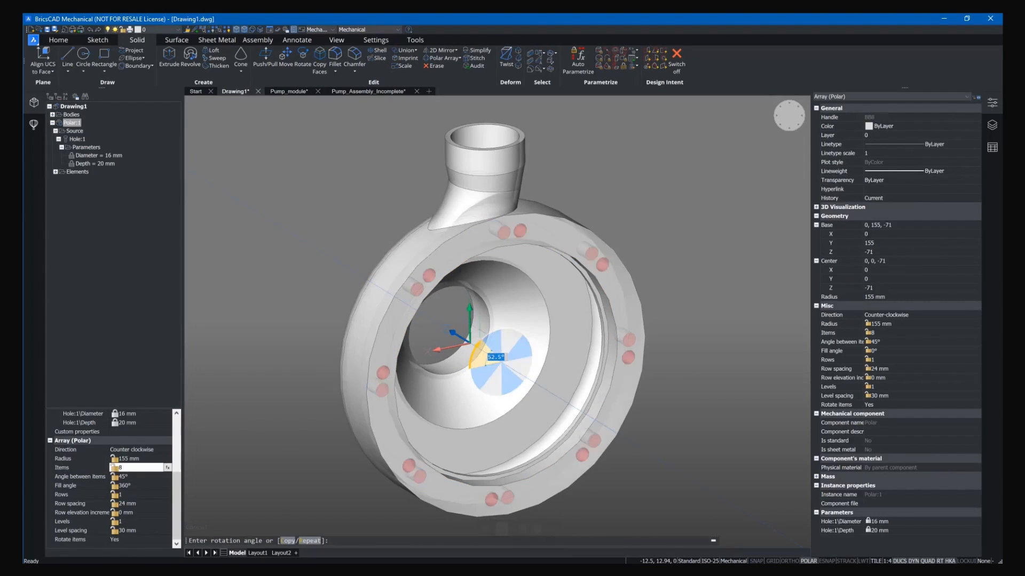
type("22")
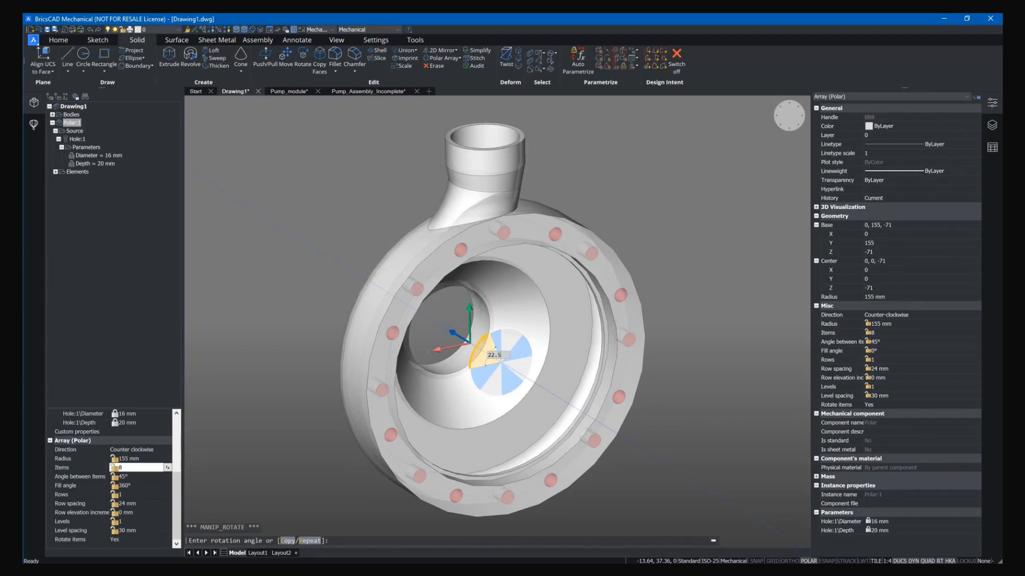
type(".5")
key("Return")
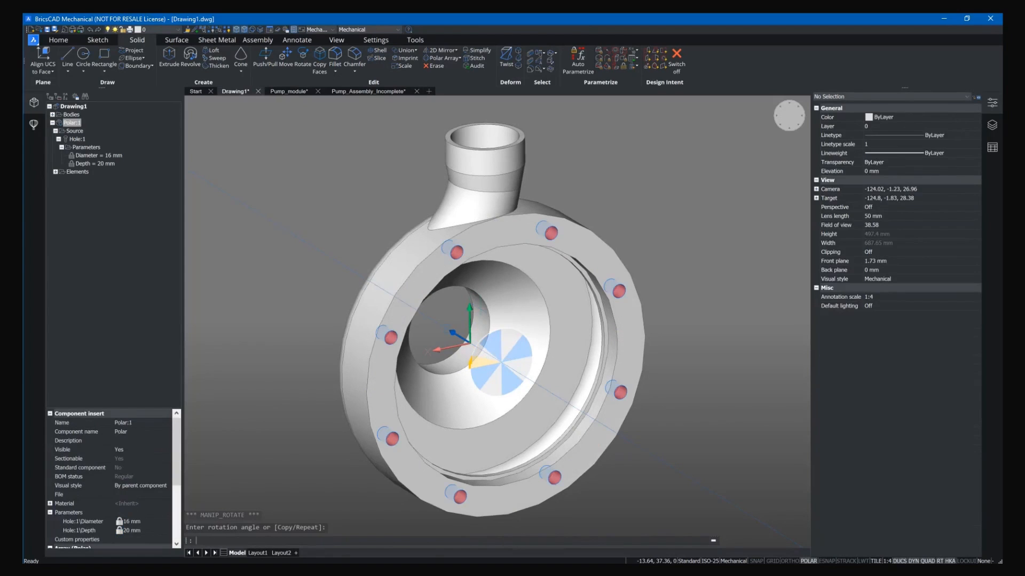
key("Escape")
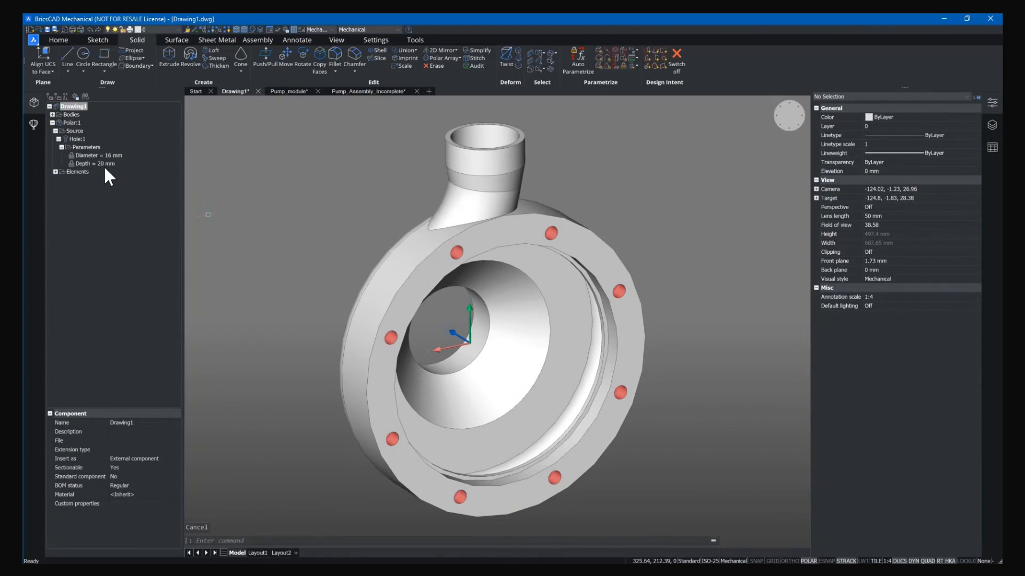
Step: Browse the component library through Standard Parts, Piping and Flanges to the DIN flanges
middle_click_drag(341, 235, 582, 245, "shift")
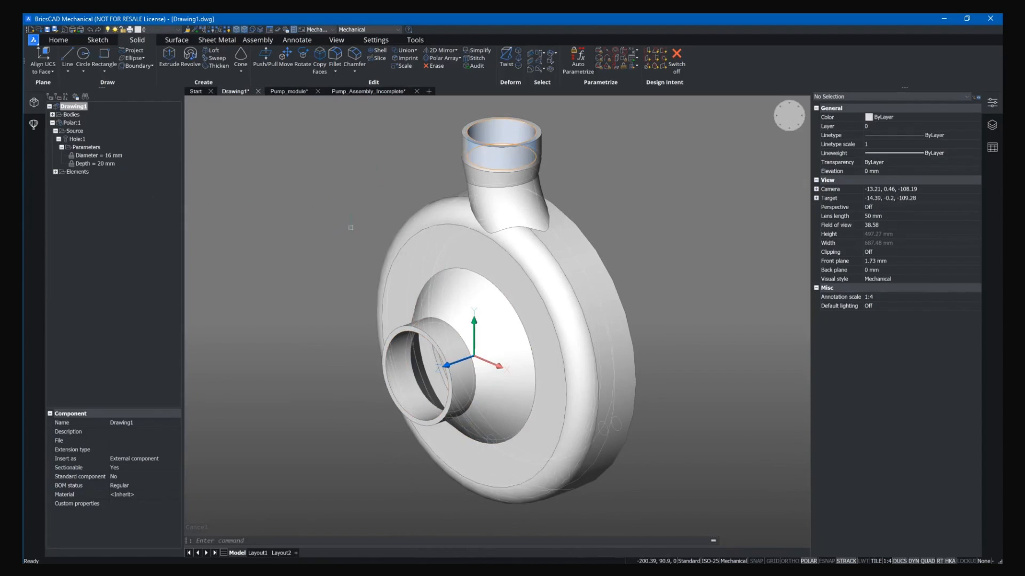
left_click(30, 124)
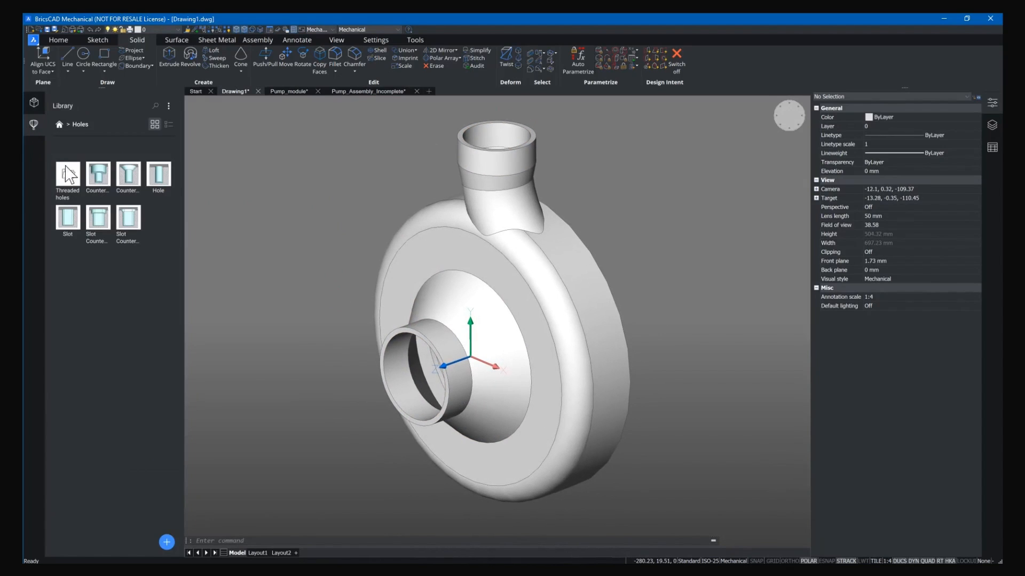
left_click(60, 124)
double_click(155, 182)
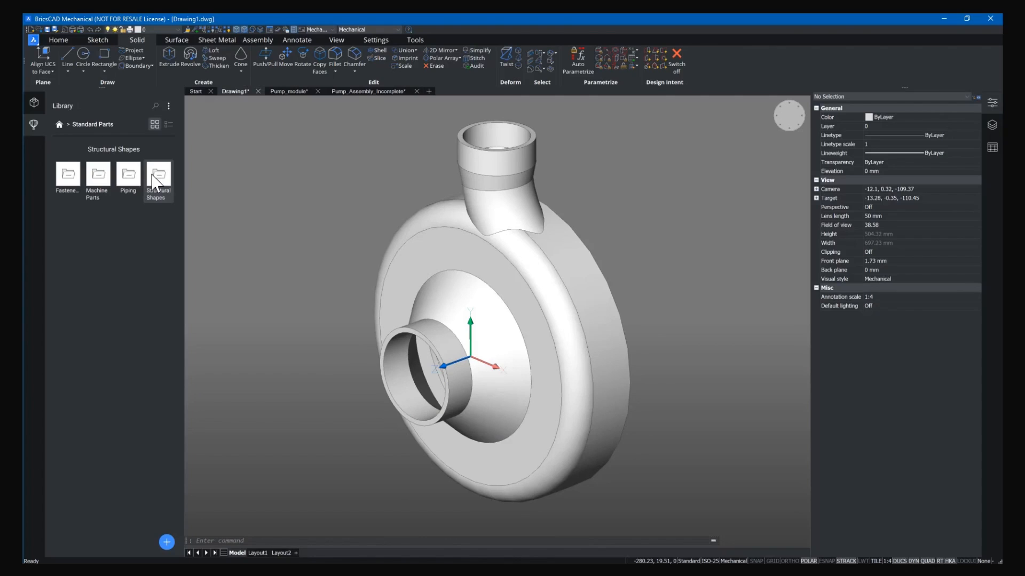
double_click(124, 189)
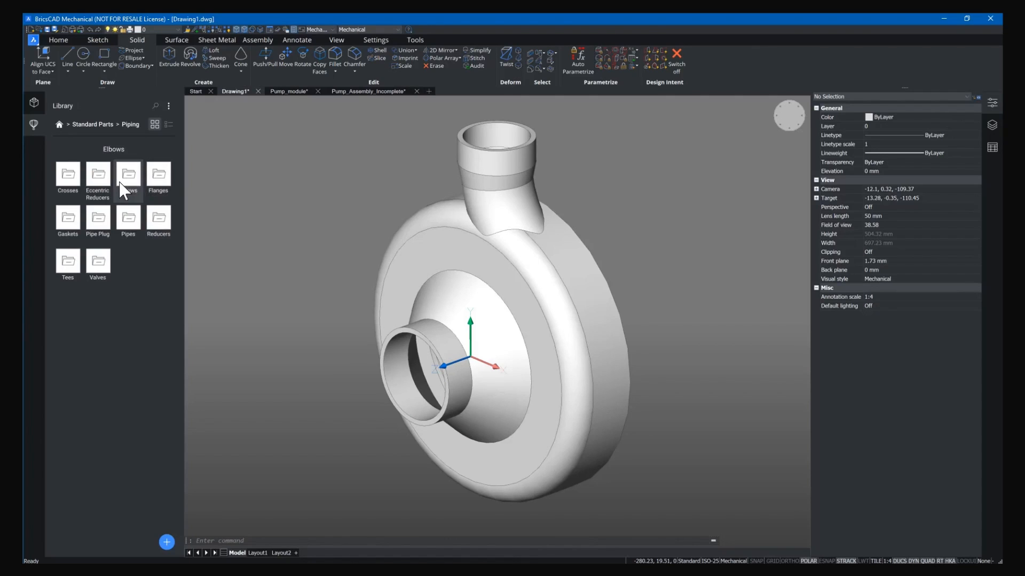
double_click(160, 184)
double_click(128, 181)
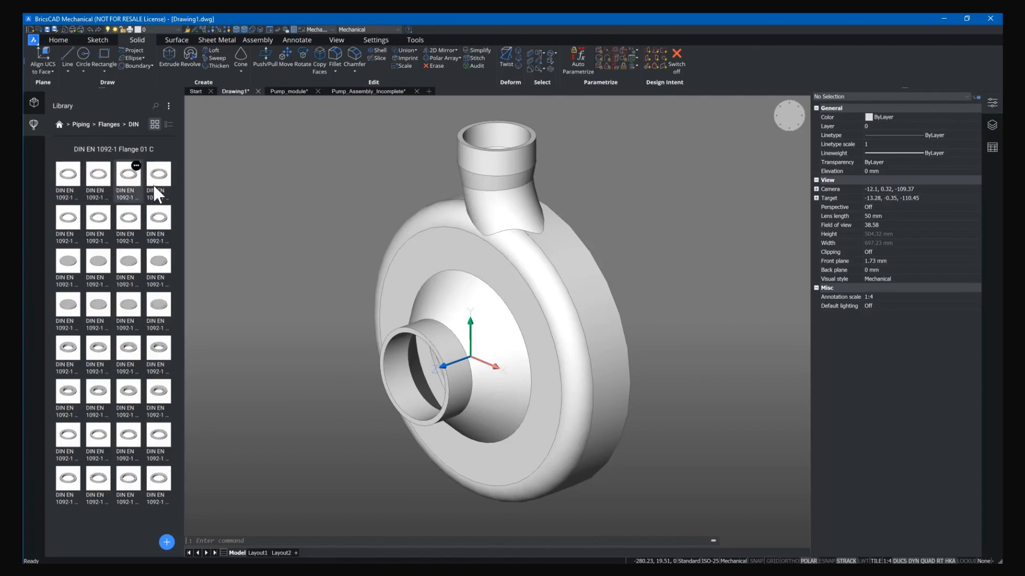
Step: Search the whole library for "so rf" and start inserting the ASME B16.5 Flange SO RF component
left_click(58, 125)
left_click(155, 106)
type("so rf")
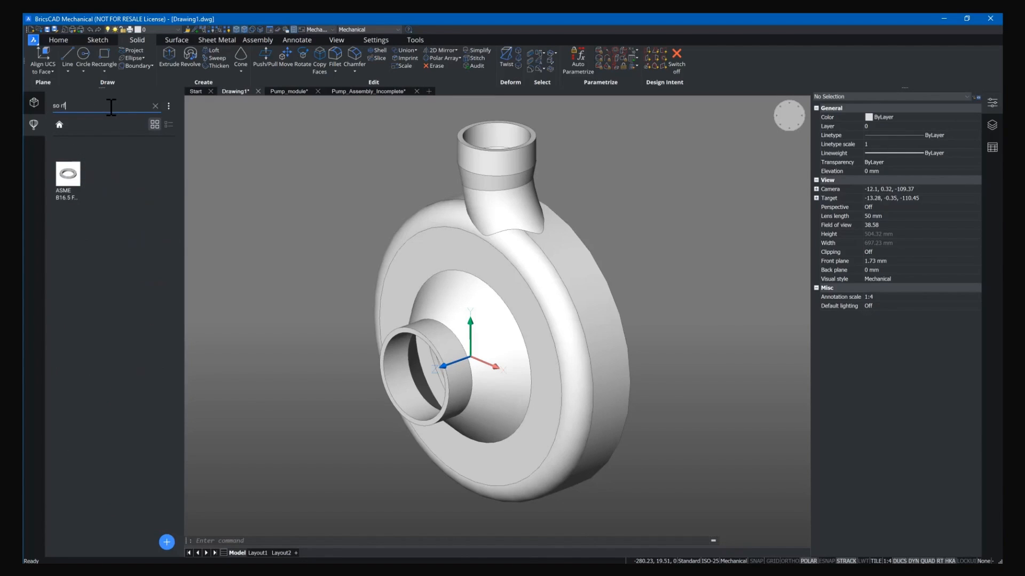
left_click_drag(68, 173, 290, 201)
key("Escape")
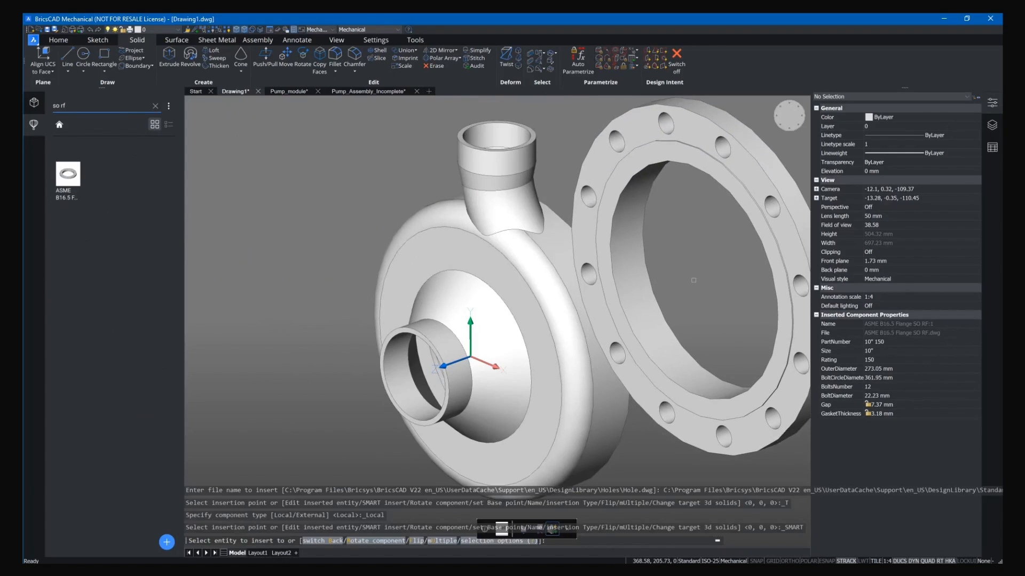
Step: Set the part number of the flange being inserted to 4" 150
left_click(867, 341)
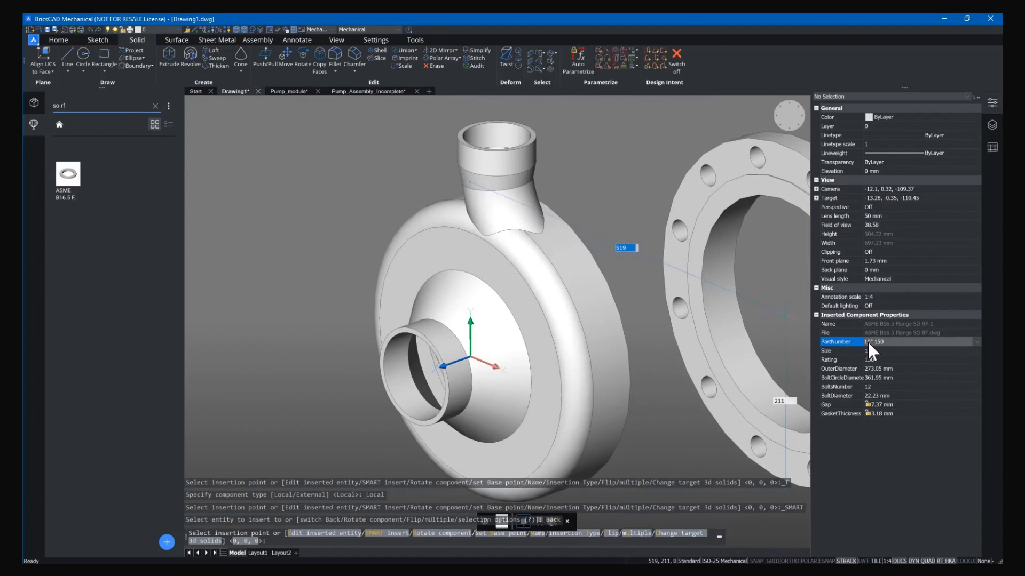
left_click(867, 341)
left_click(976, 351)
left_click(976, 351)
left_click(975, 351)
left_click(975, 351)
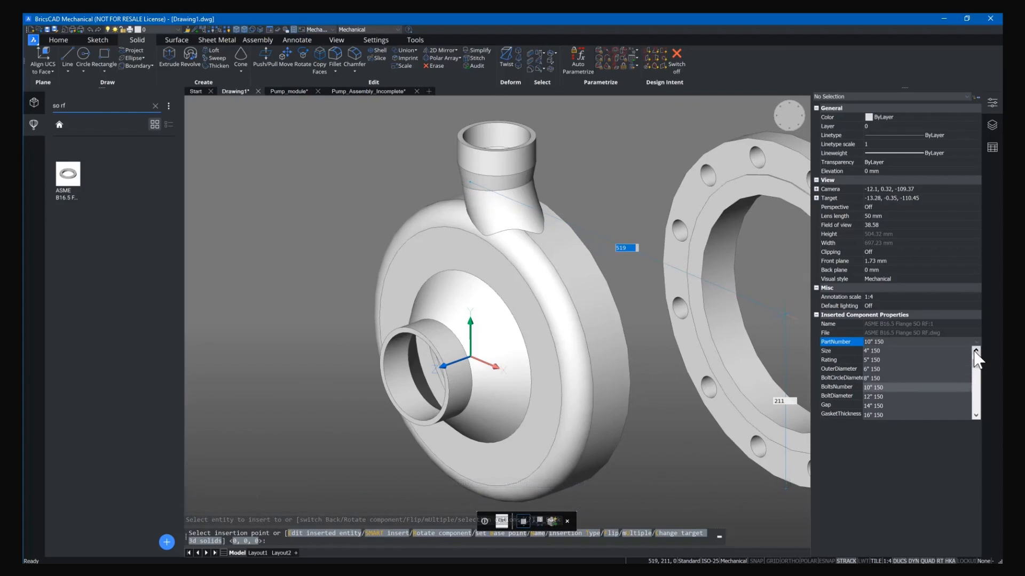
left_click(956, 360)
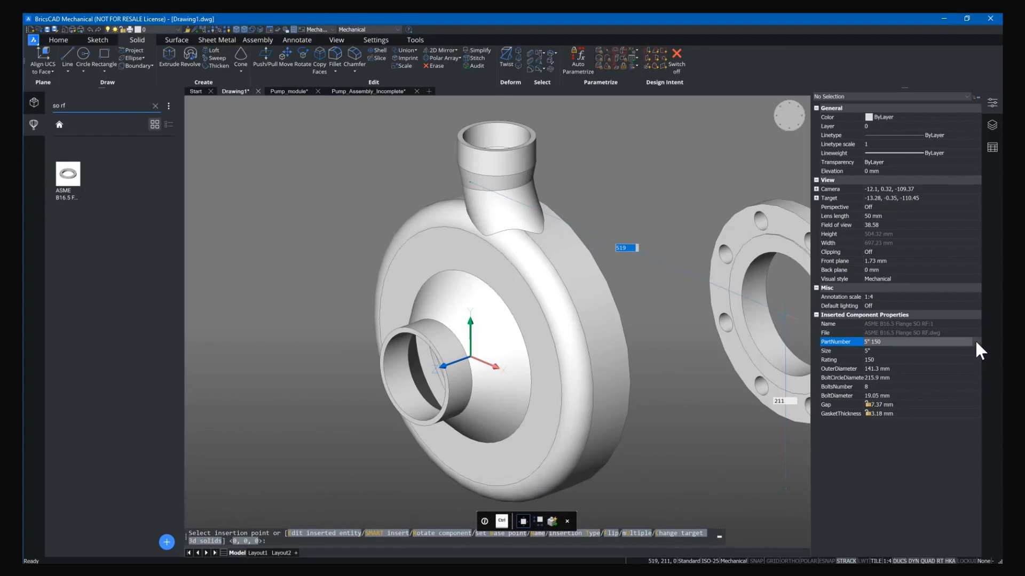
left_click(976, 341)
left_click(975, 351)
left_click(949, 351)
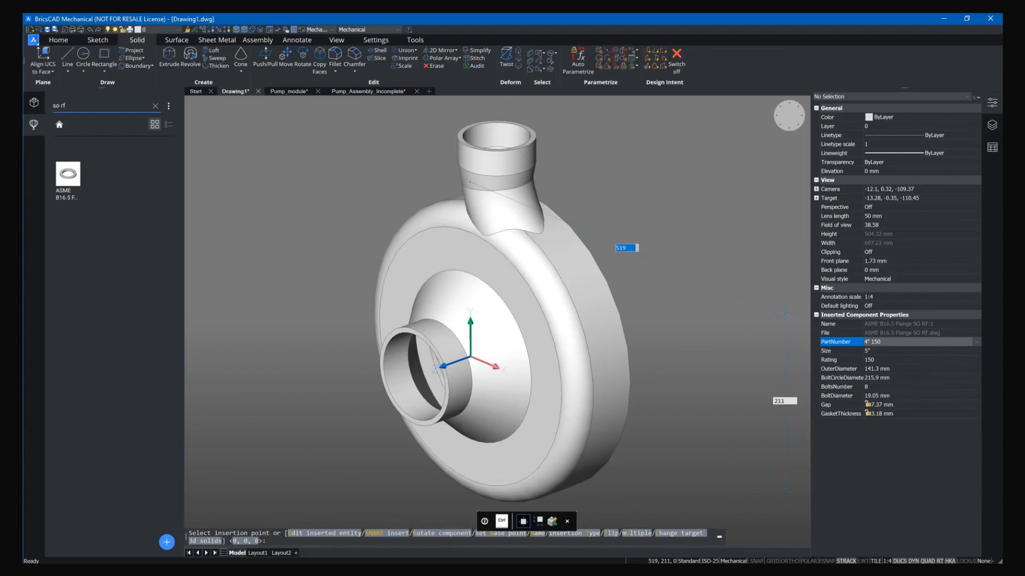
Step: Place the 4" flange on the end face of the housing's inlet pipe, snapped to the face's centre
scroll(525, 438, "up", 6)
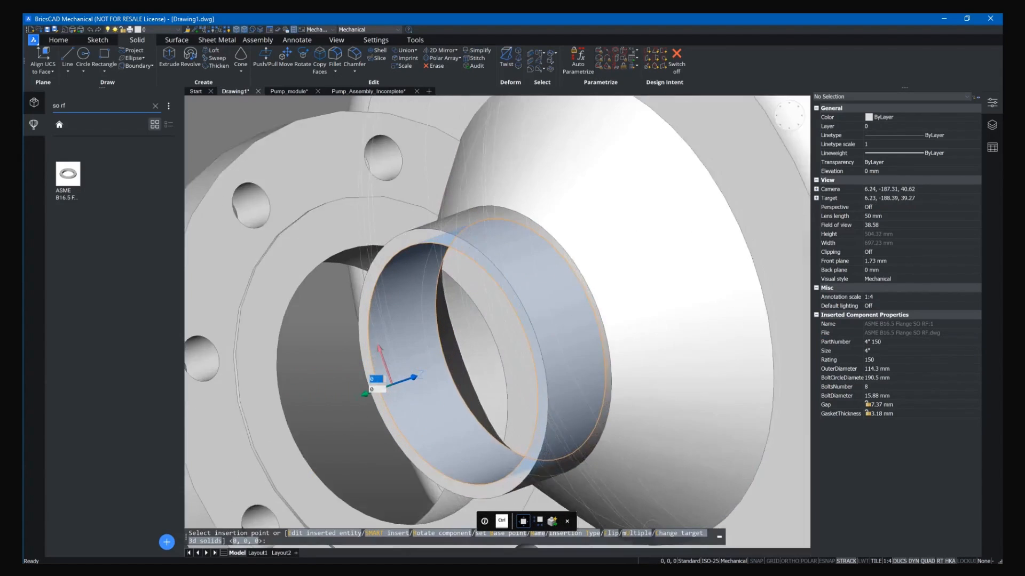
scroll(524, 438, "down", 4)
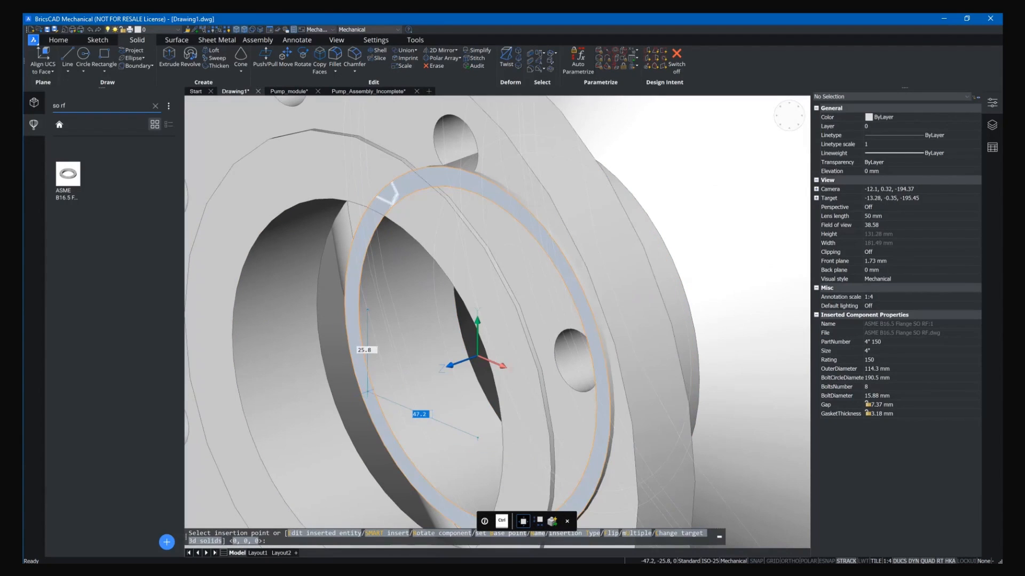
right_click(367, 392, "shift")
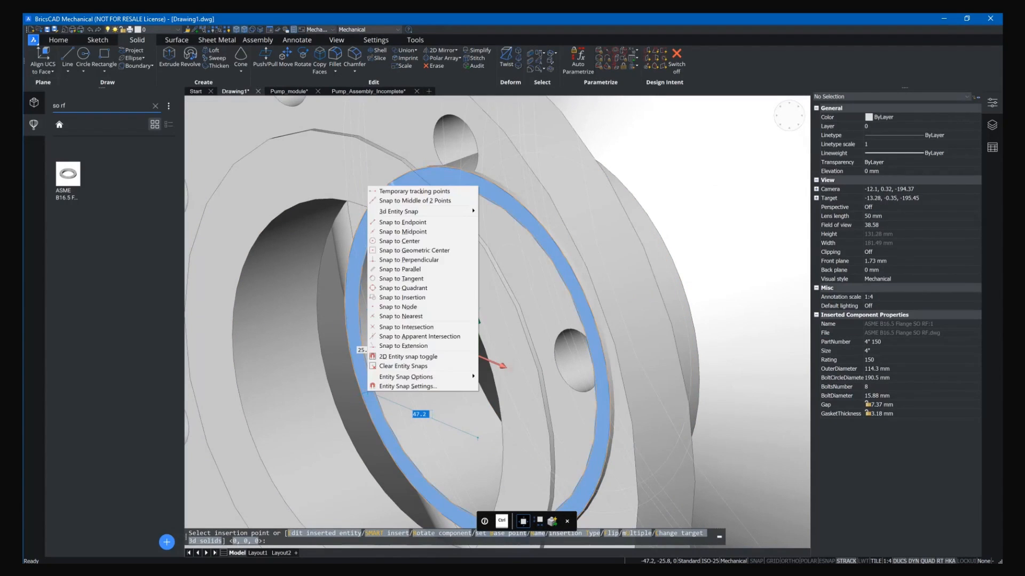
left_click(390, 250)
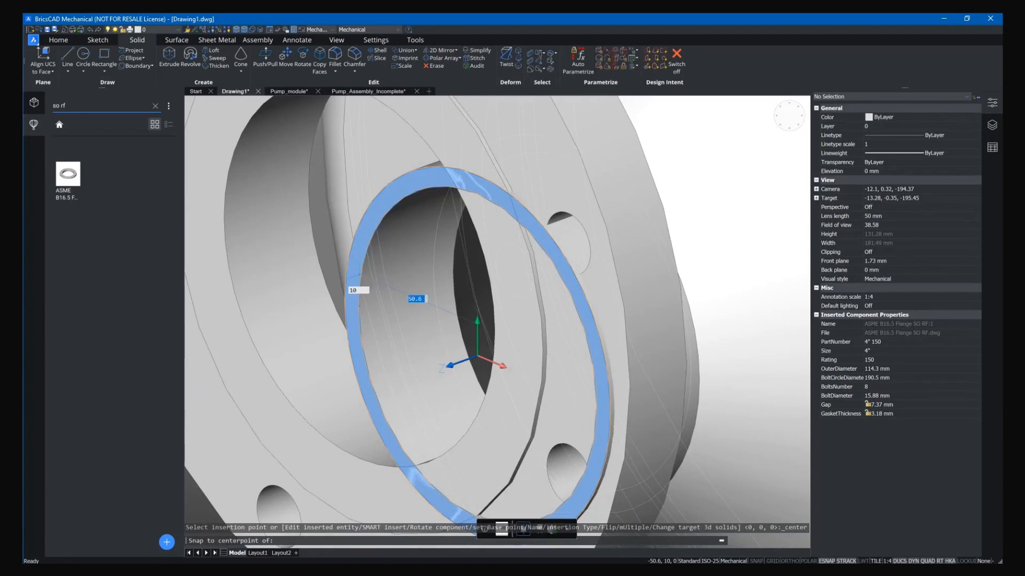
left_click(359, 275)
scroll(359, 274, "down", 4)
middle_click_drag(430, 273, 428, 457)
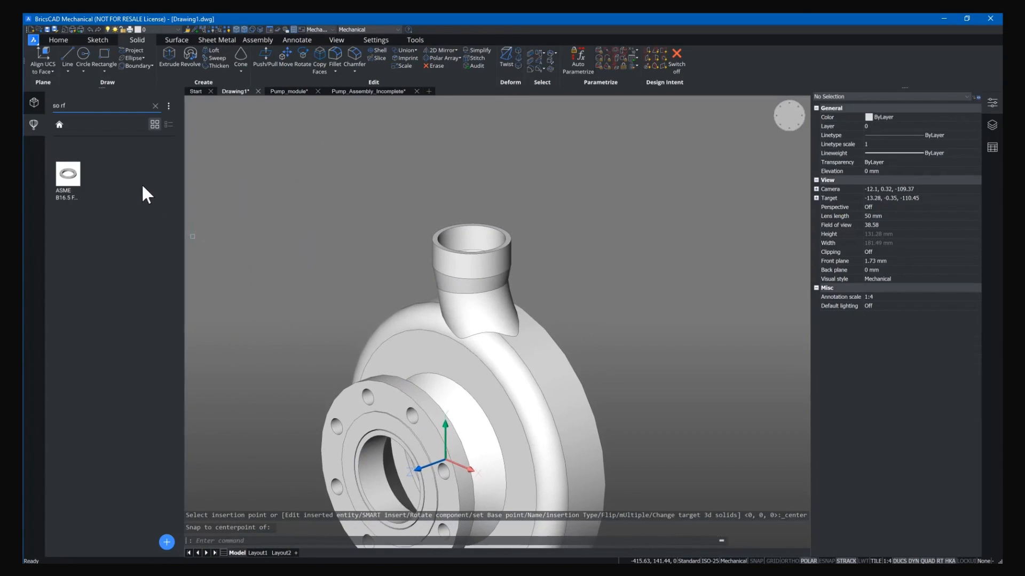
Step: Start inserting a second ASME B16.5 Flange SO RF and set its part number to 3" 150
left_click(72, 183)
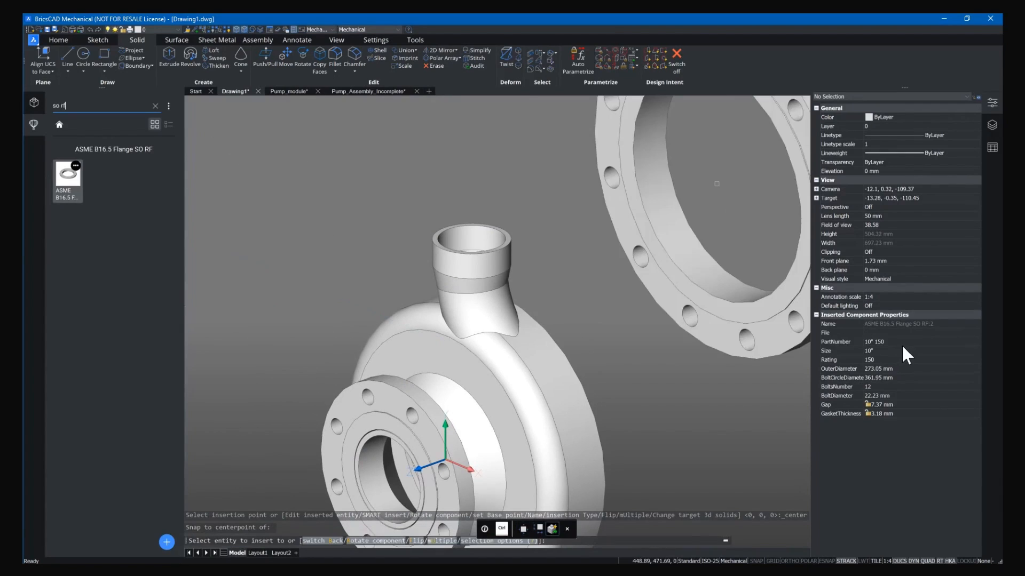
left_click(904, 342)
left_click(975, 342)
scroll(974, 354, "up", 2)
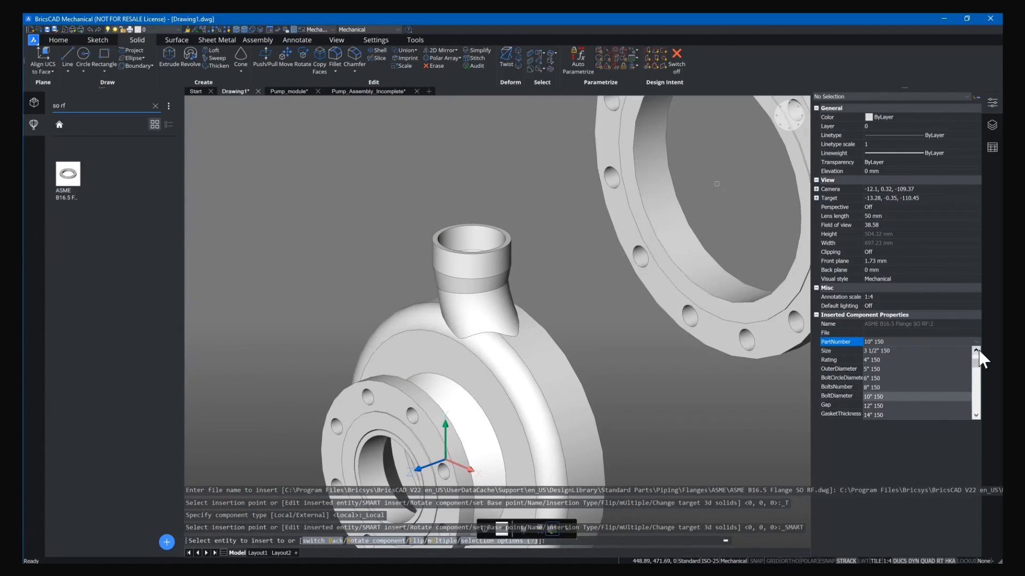
scroll(932, 356, "up", 1)
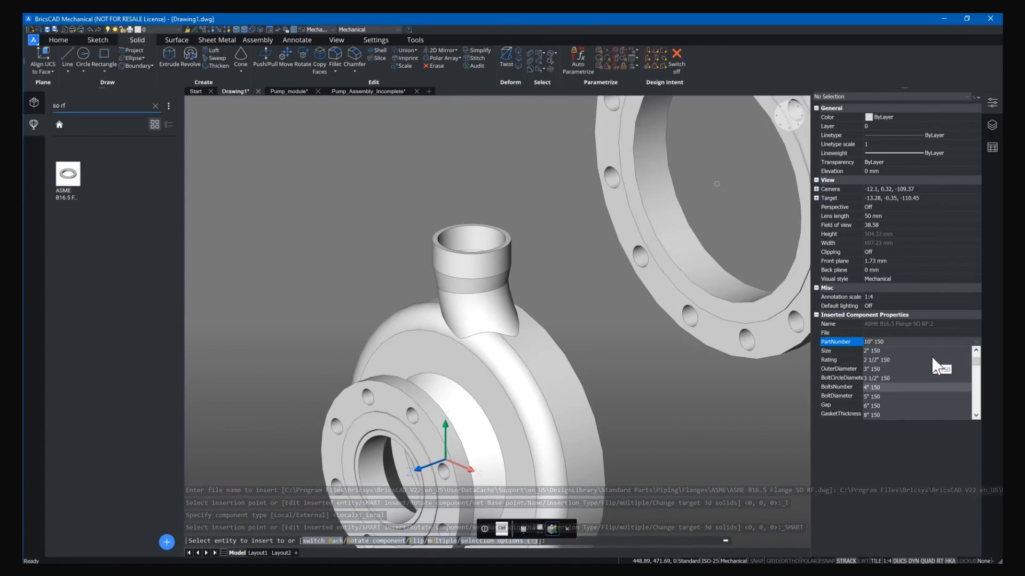
left_click(894, 367)
Step: Place the 3" flange on the end face of the outlet neck, snapped to the face's centre
scroll(534, 244, "up", 6)
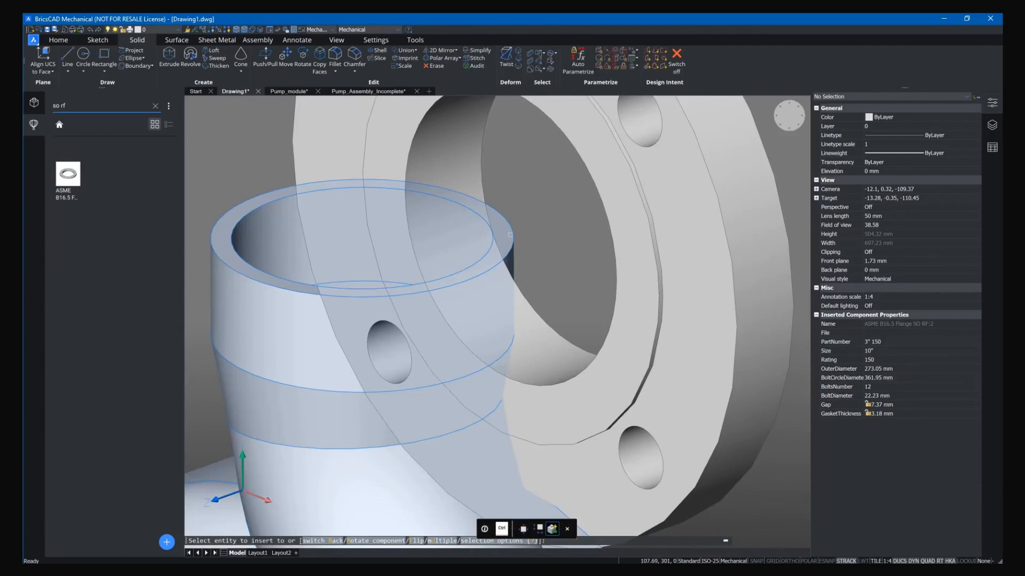
left_click(507, 234)
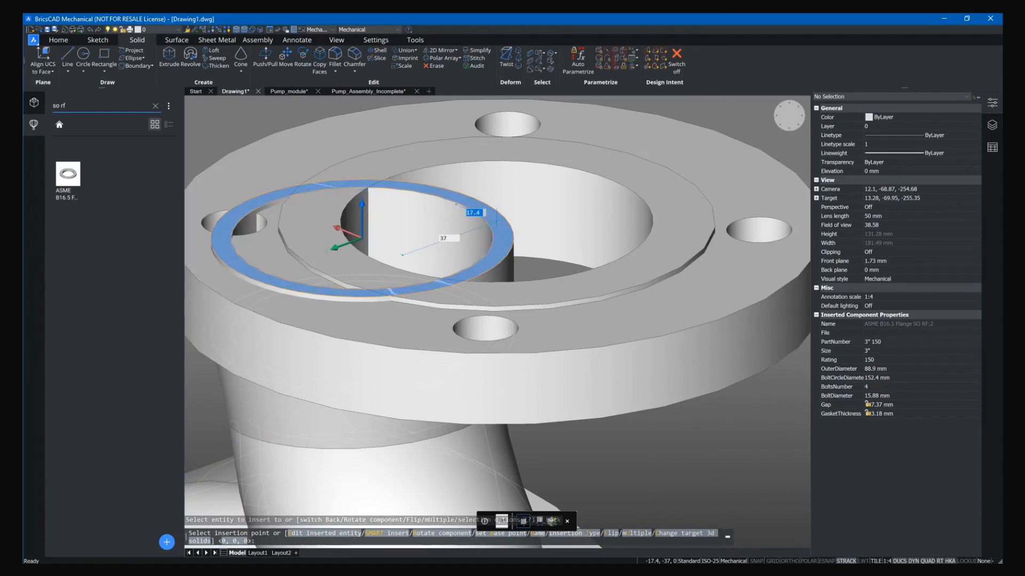
right_click(498, 222, "ctrl")
left_click(520, 276)
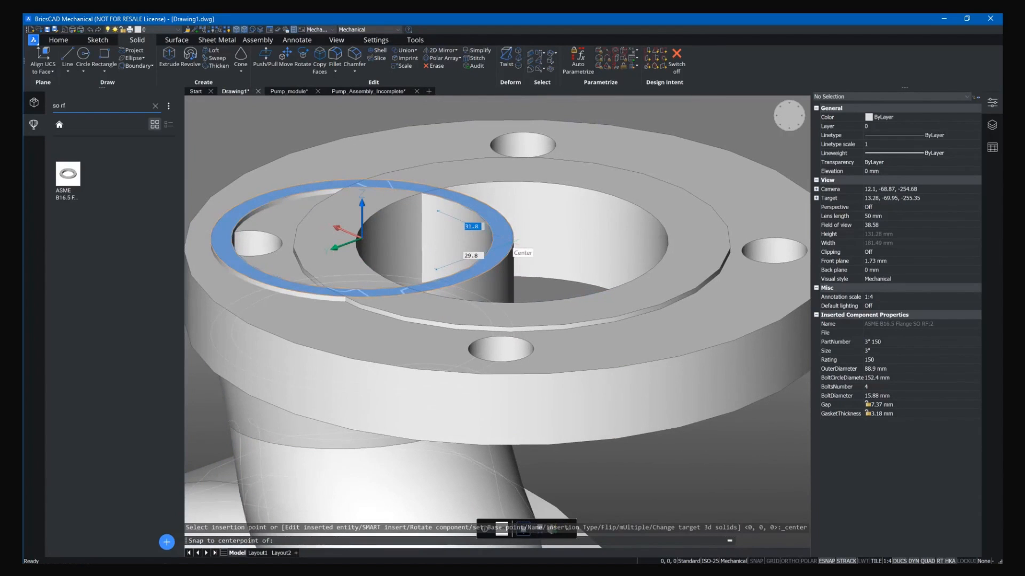
left_click(521, 252)
scroll(659, 274, "down", 5)
middle_click_drag(713, 325, 507, 261)
scroll(507, 262, "down", 1)
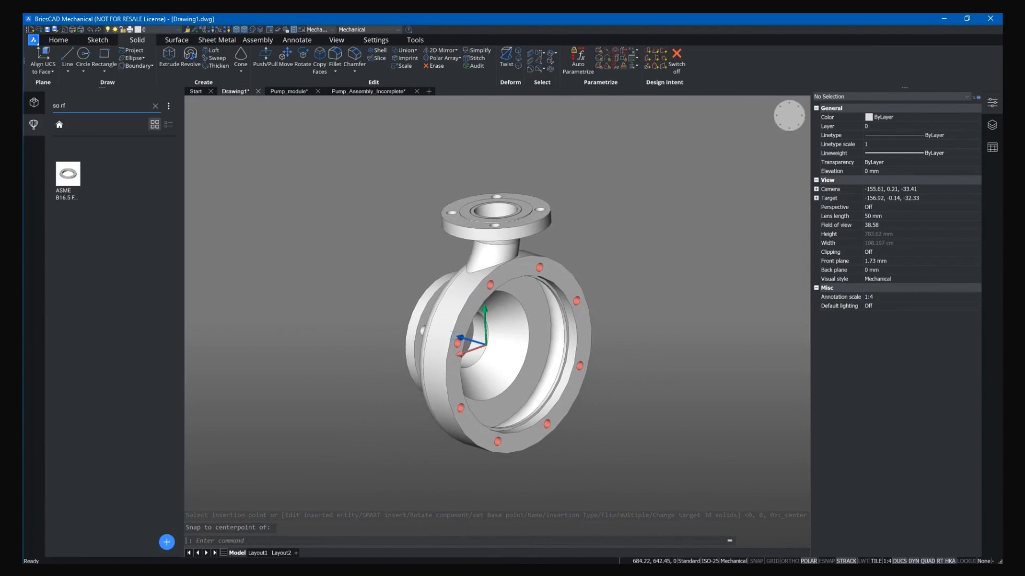
Step: Display the drawing's mechanical structure and save the drawing as Case in the Parts folder, replacing the existing file
middle_click_drag(499, 219, 499, 240, "shift")
middle_click_drag(677, 265, 665, 273, "shift")
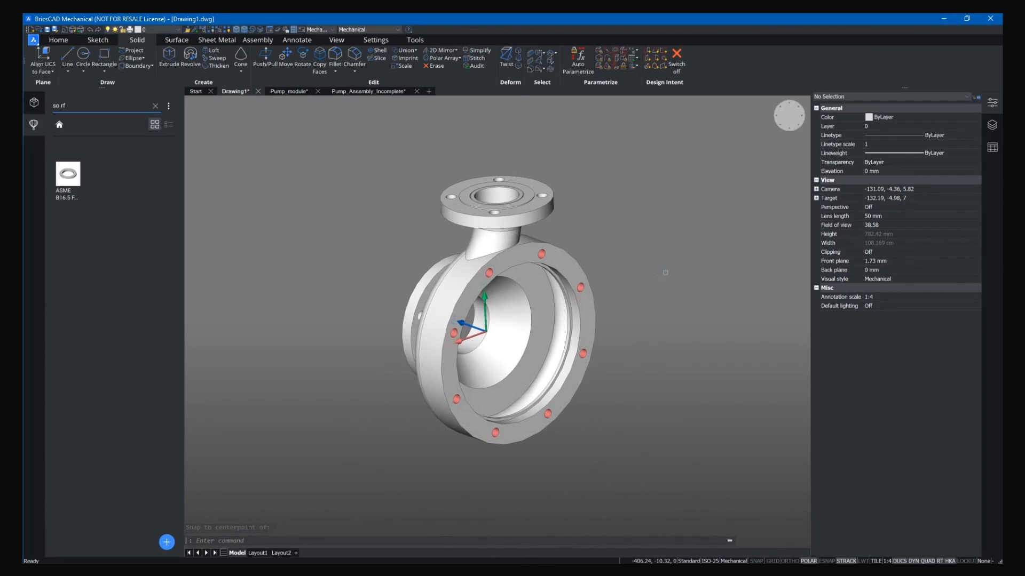
left_click(37, 104)
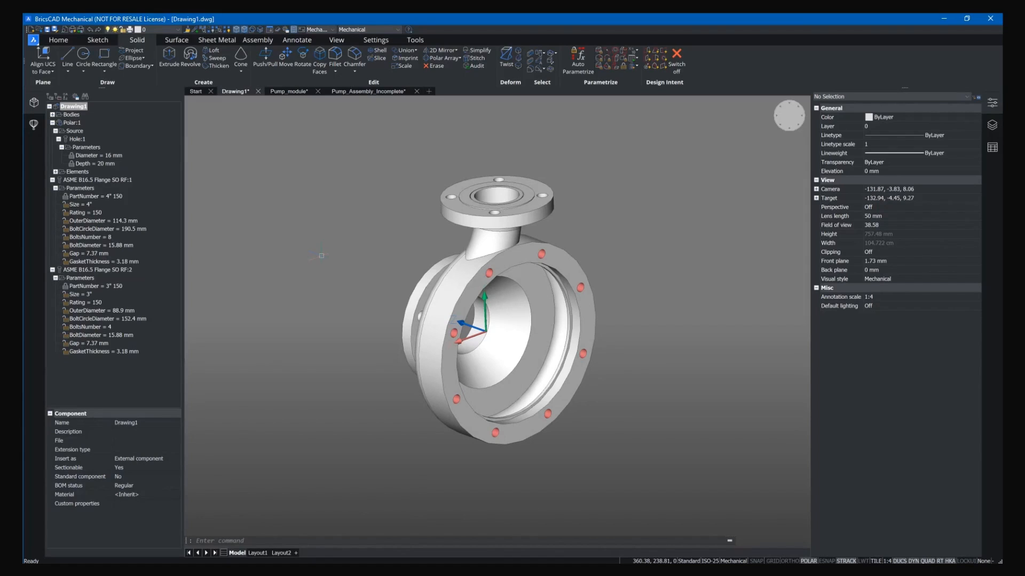
left_click(55, 30)
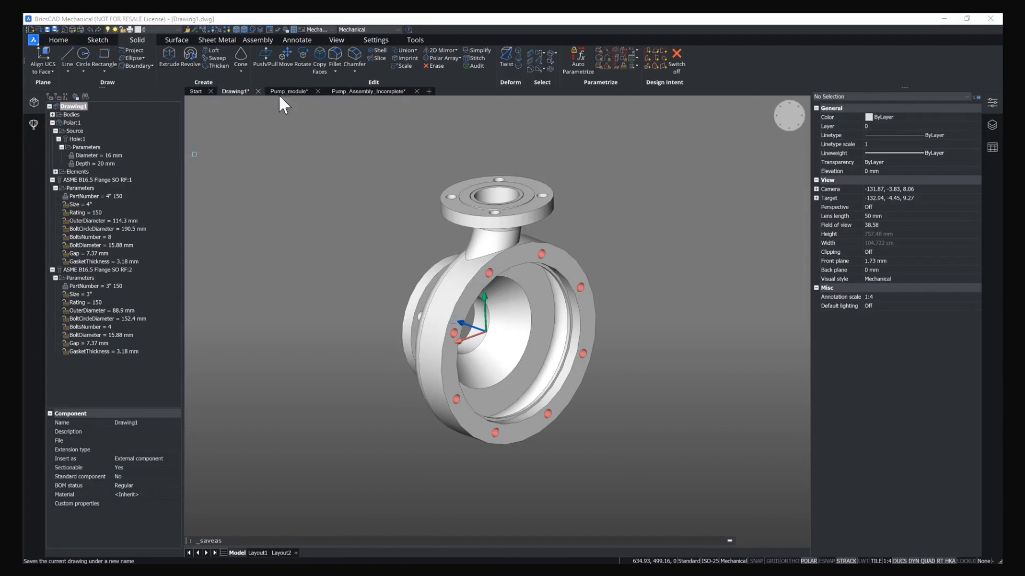
double_click(308, 132)
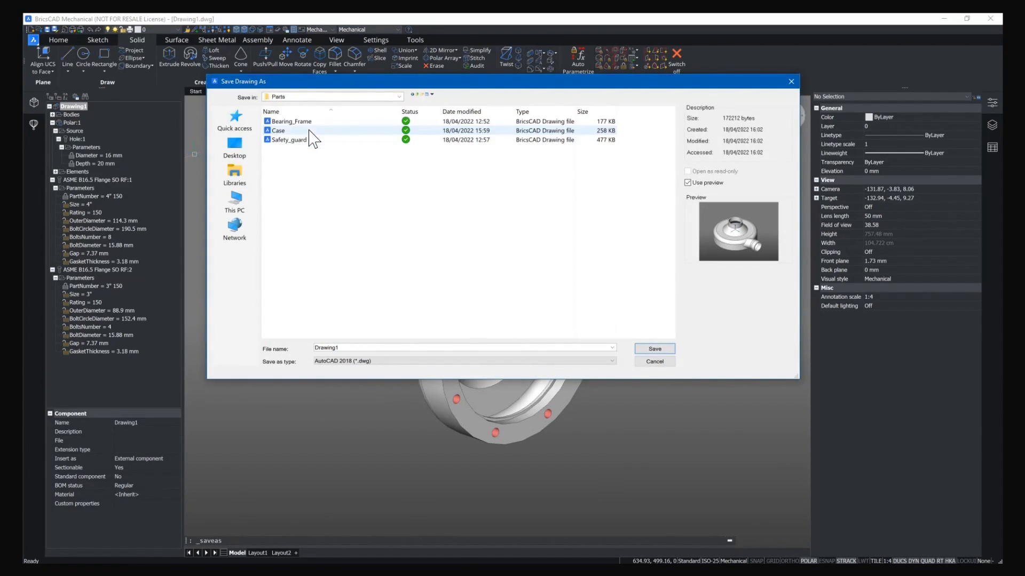
left_click(280, 131)
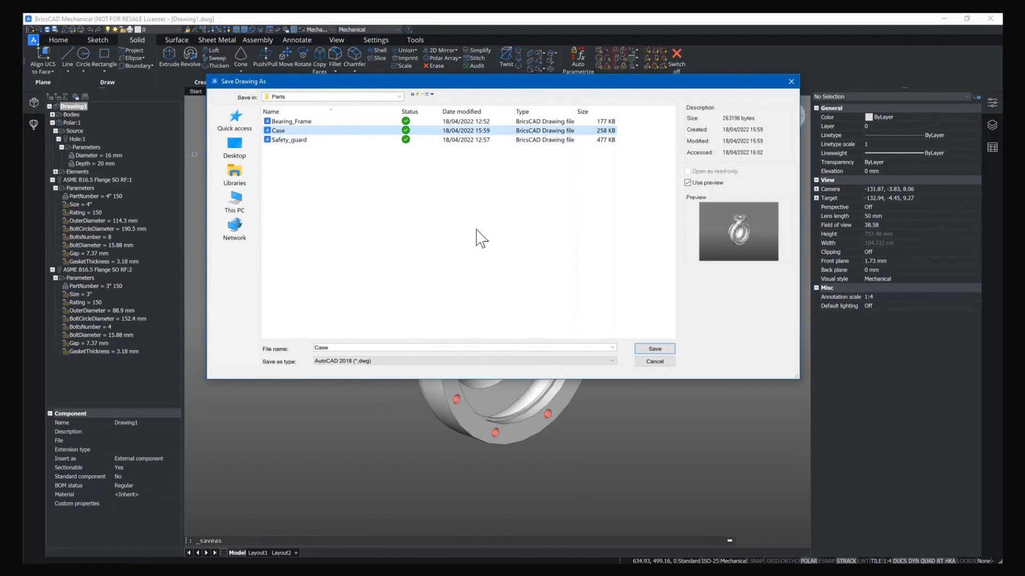
left_click(662, 350)
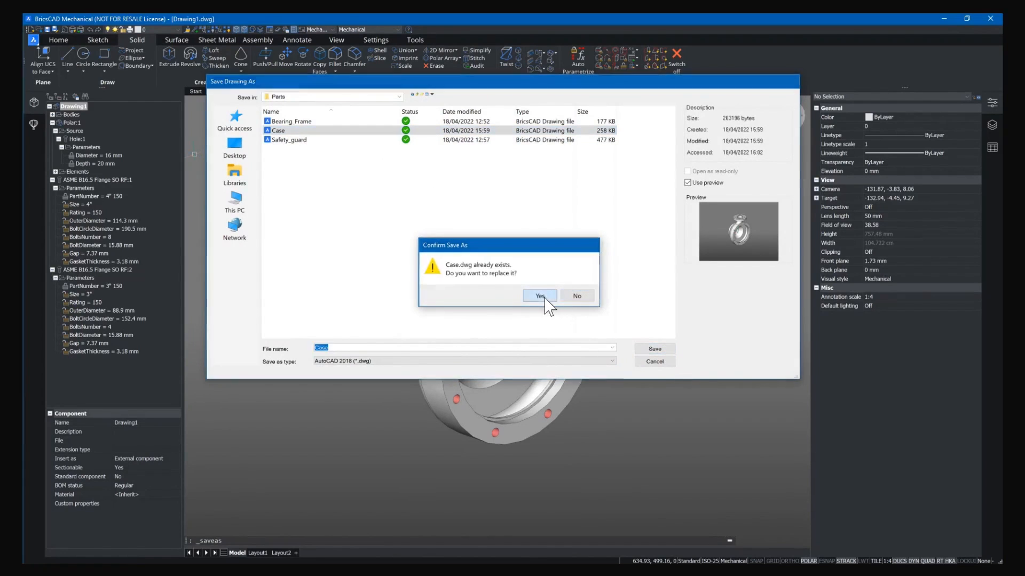
left_click(548, 299)
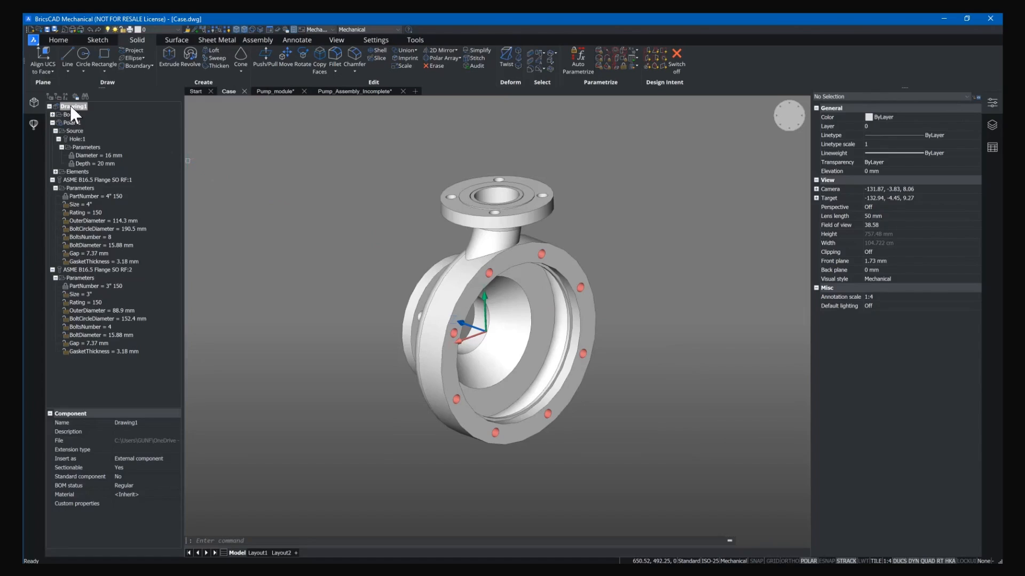
Step: Rename the top-level component to Case and set its BOM status to Terminal
left_click(137, 421)
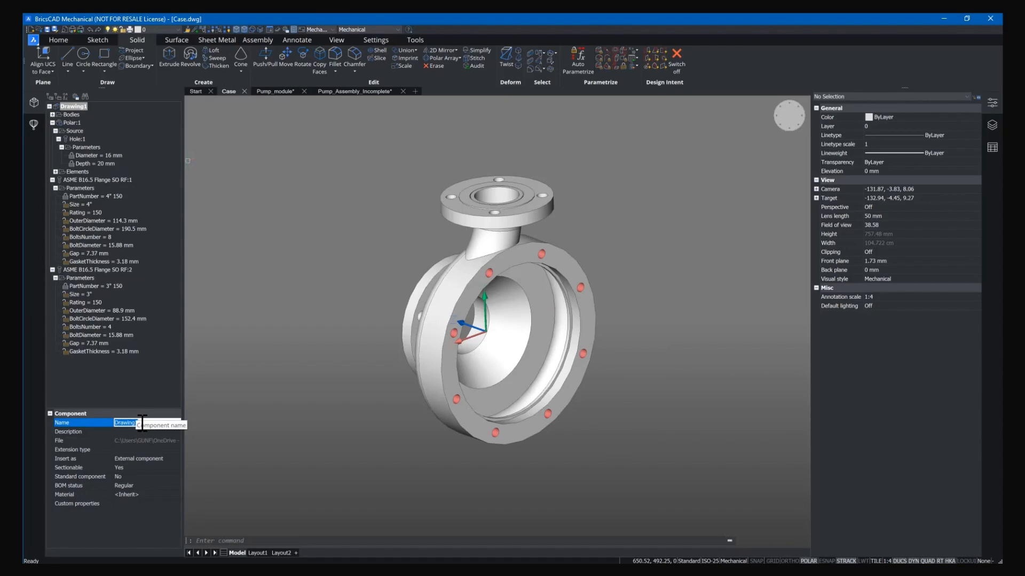
type("Case")
key("Return")
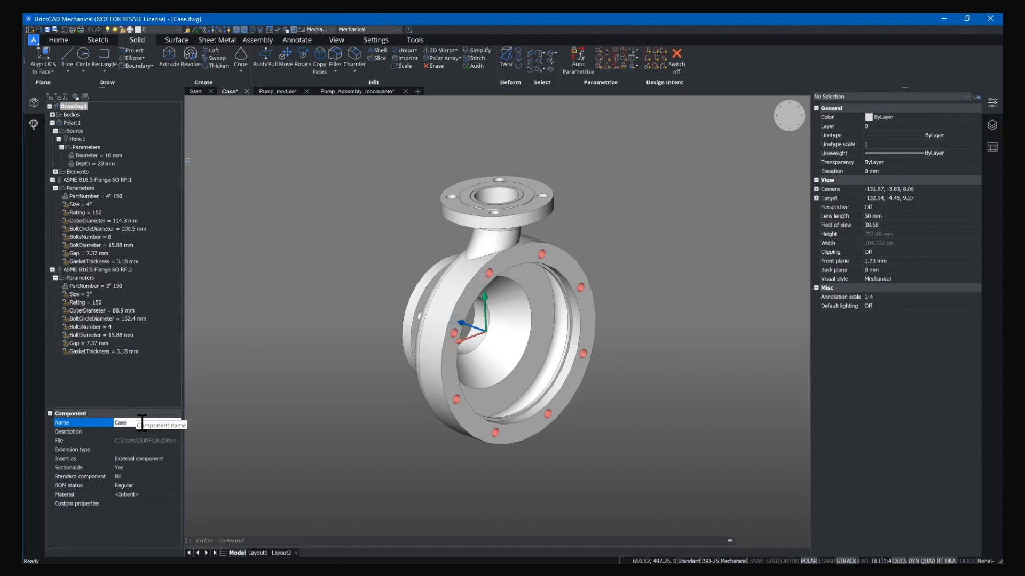
left_click(129, 483)
left_click(130, 484)
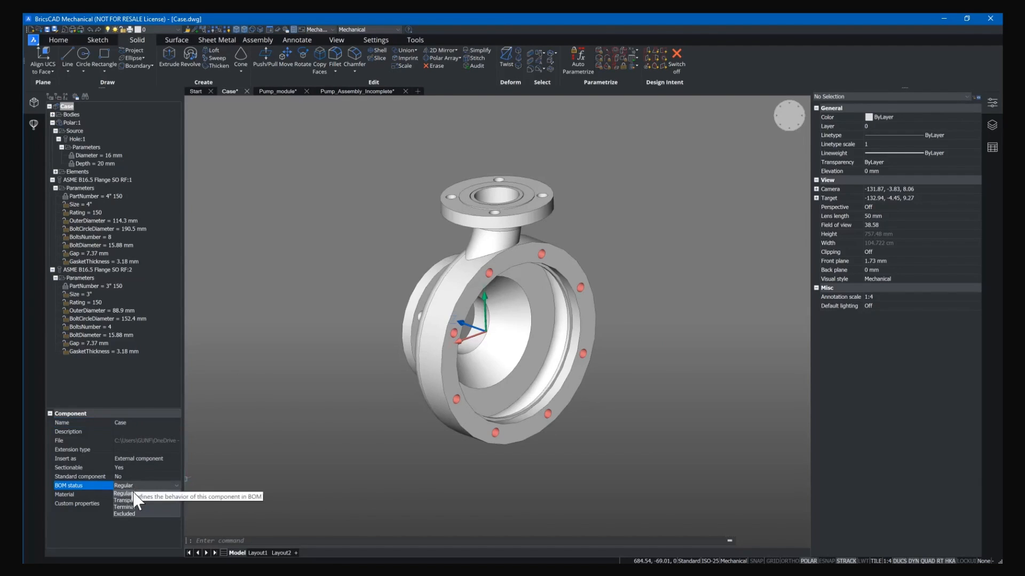
left_click(131, 506)
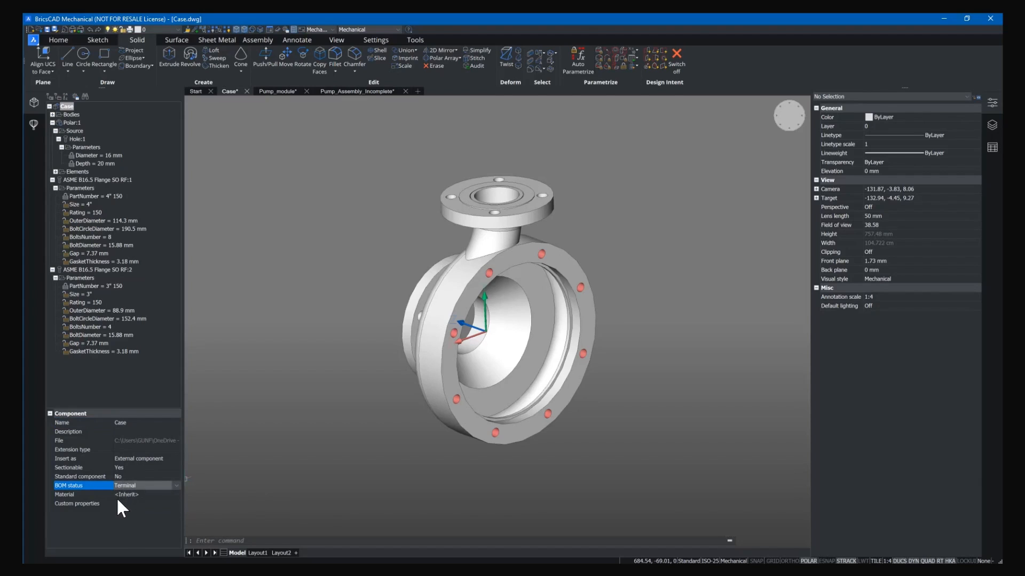
Step: Assign Steel from the central database as the Case component's material, overwriting the project's existing Steel material
left_click(133, 495)
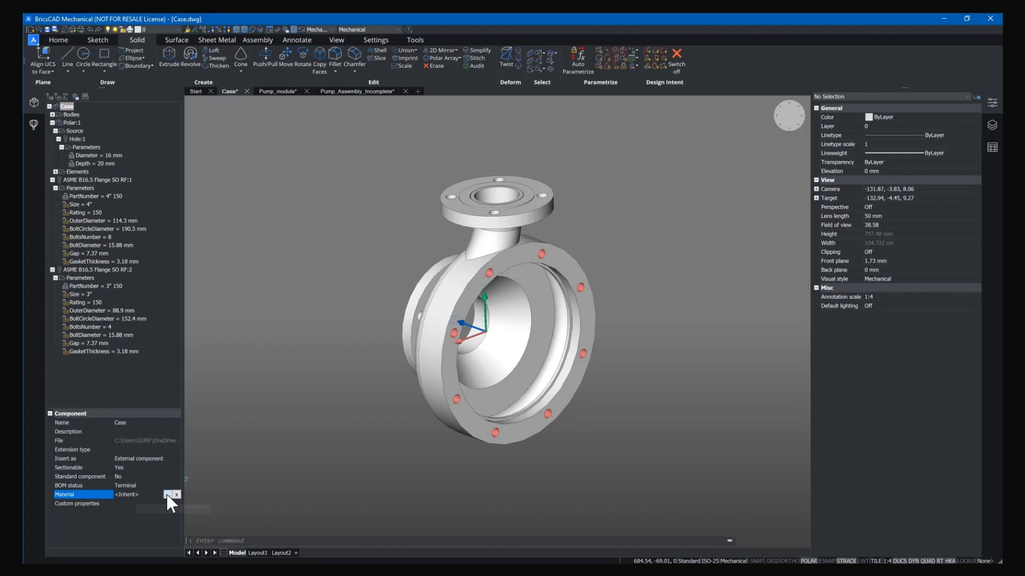
left_click(167, 494)
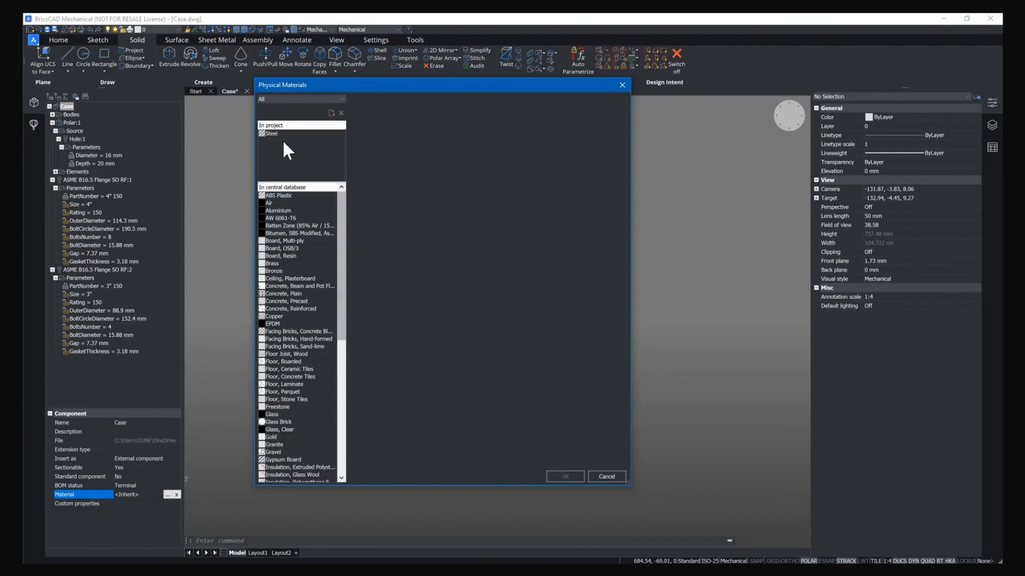
left_click_drag(344, 217, 340, 360)
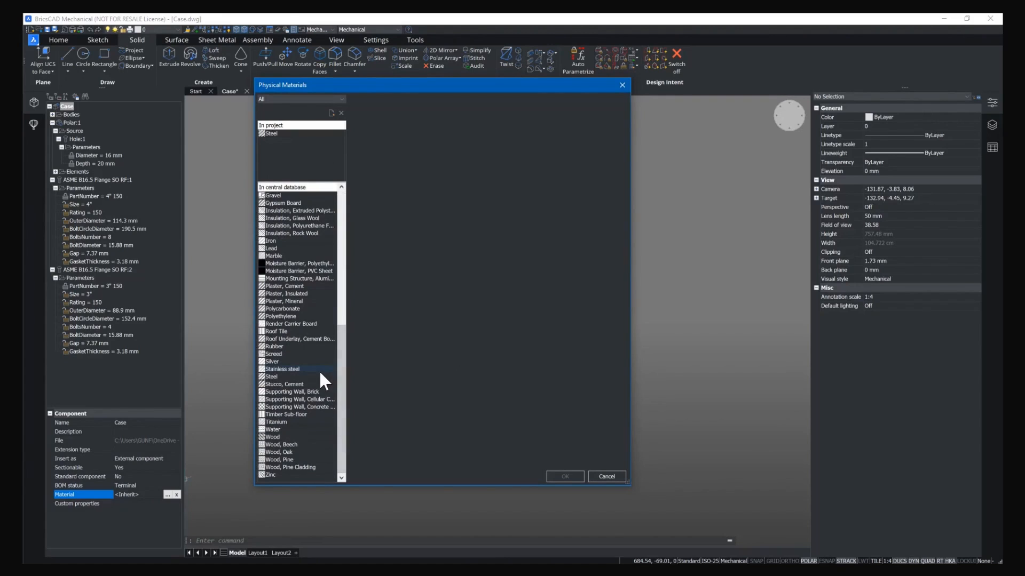
left_click(278, 377)
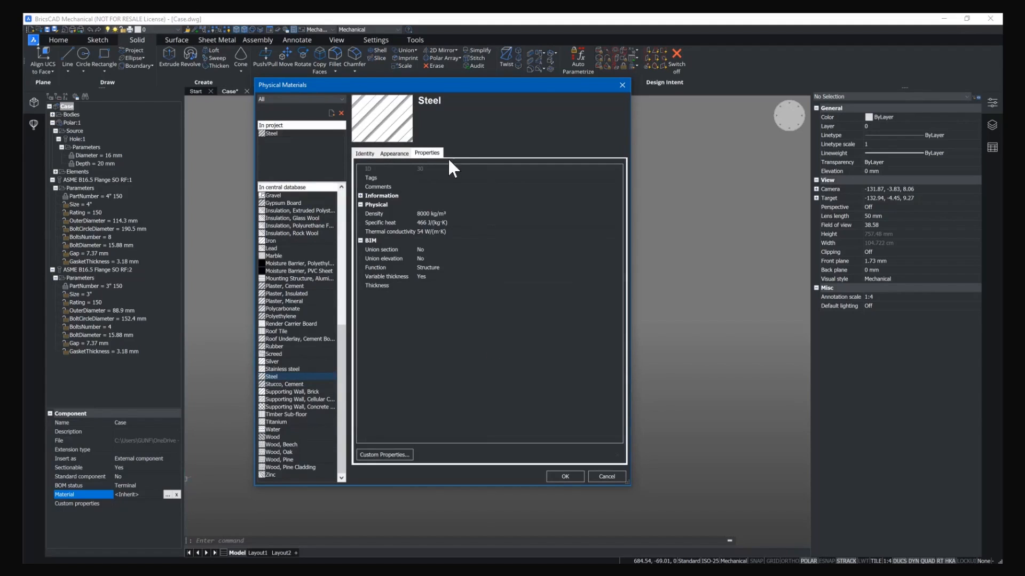
left_click(366, 153)
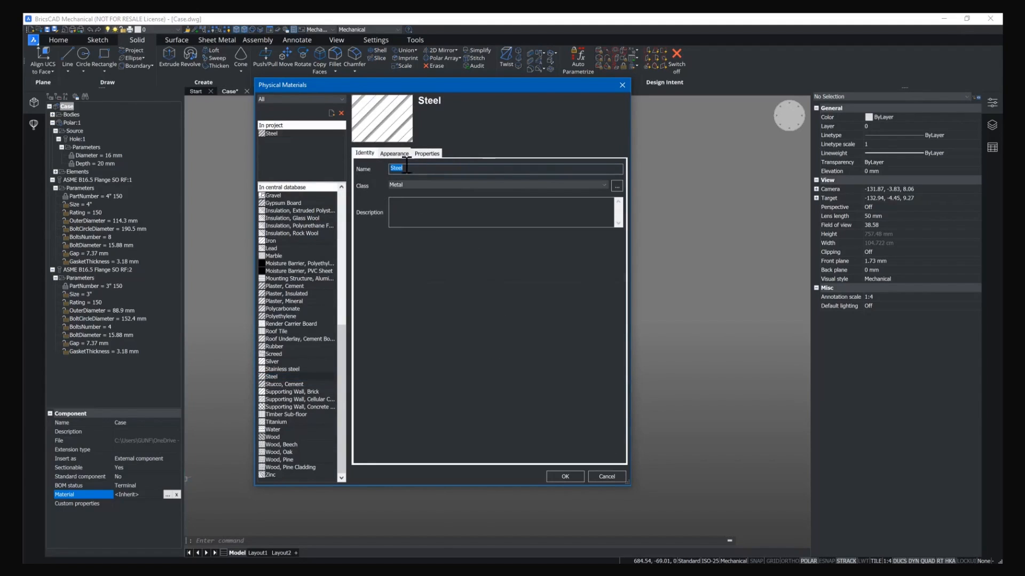
left_click(426, 154)
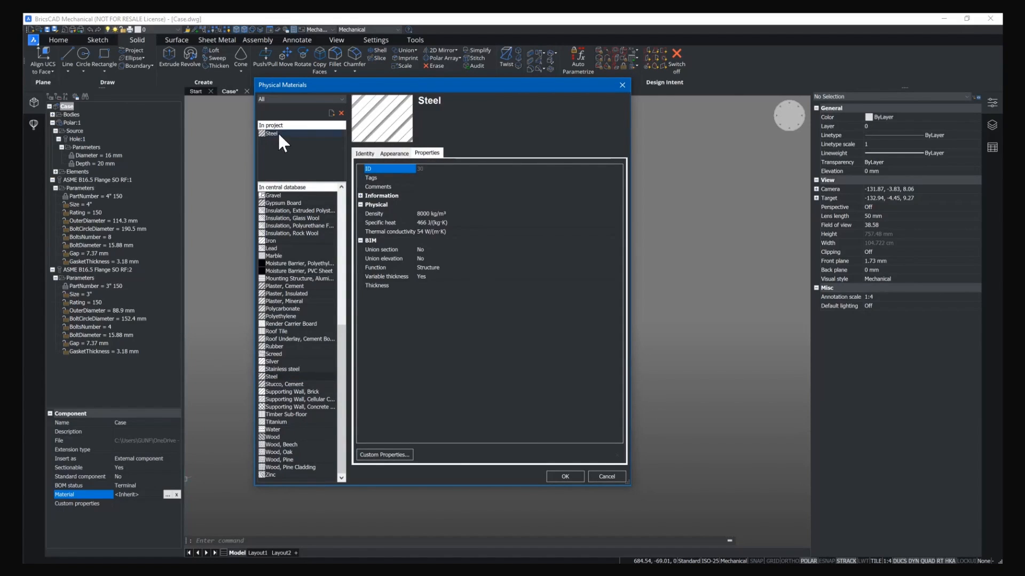
left_click(558, 475)
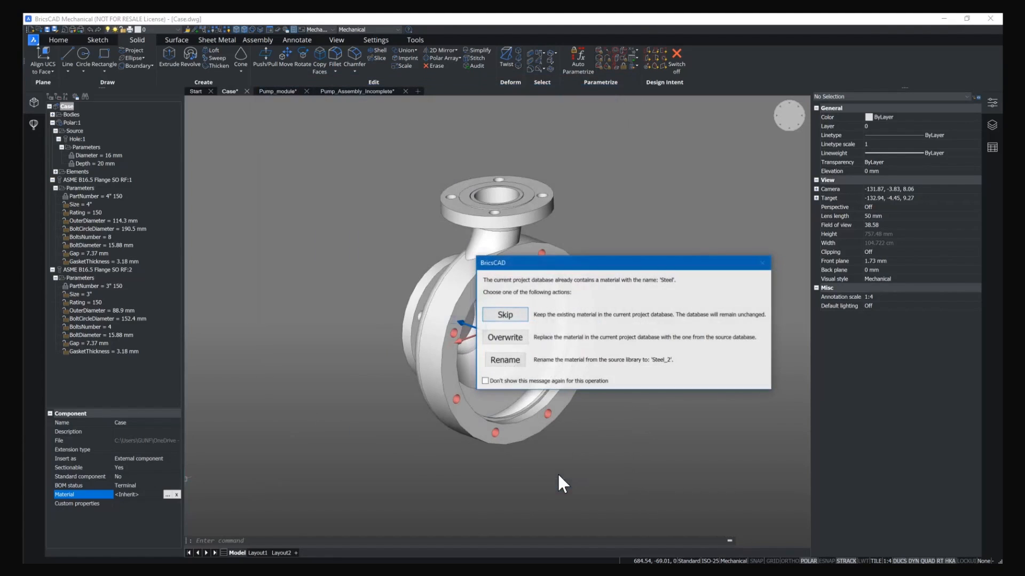
left_click(504, 337)
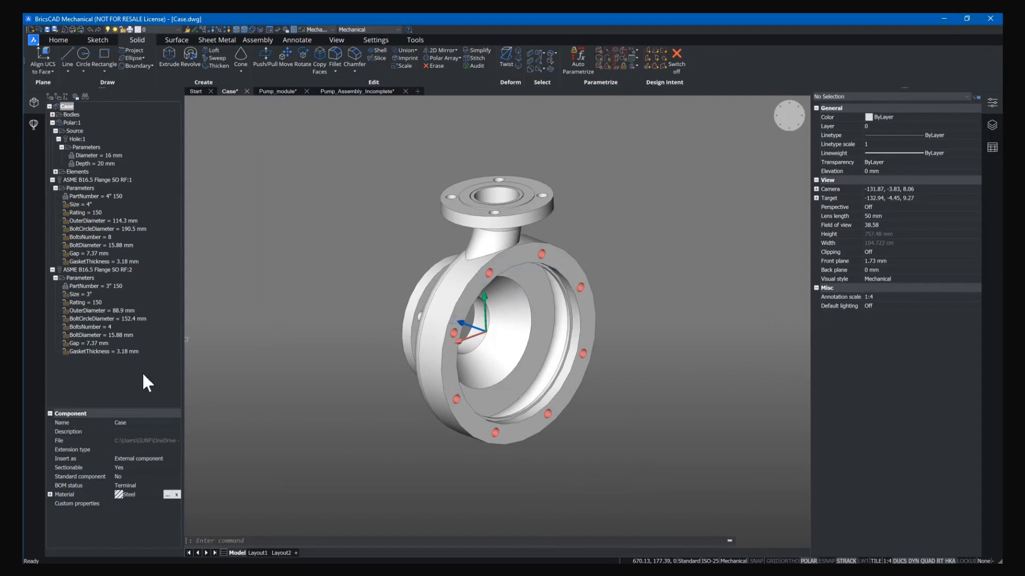
Step: Open the component's custom property definitions and add a property set named Manufacturing information
left_click(99, 504)
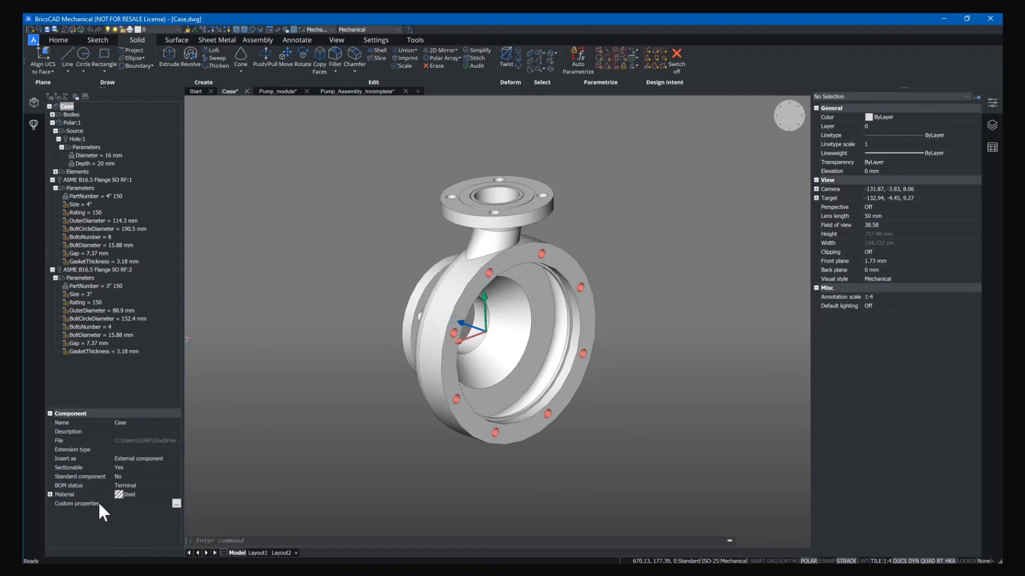
left_click(176, 504)
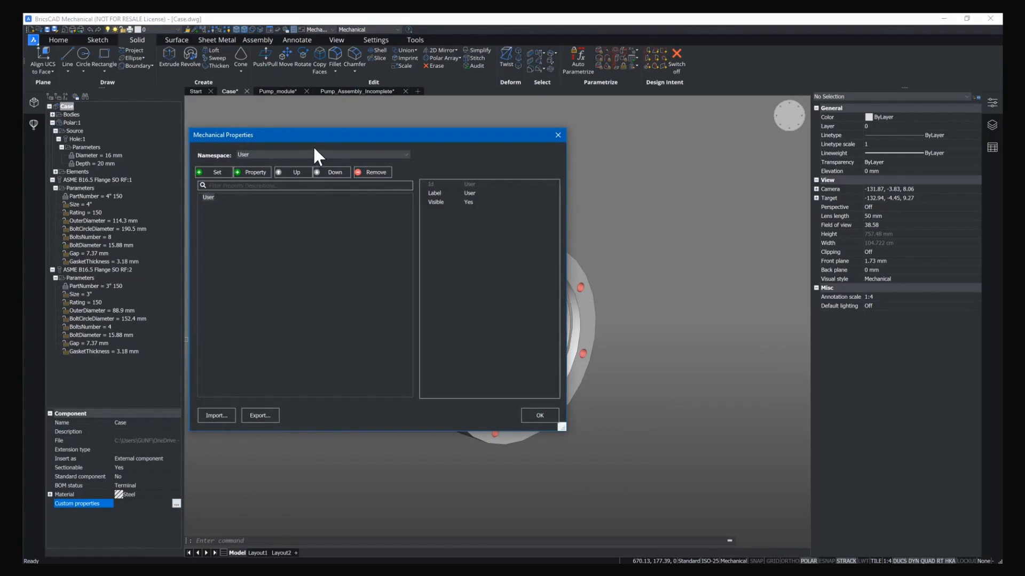
left_click_drag(312, 134, 328, 124)
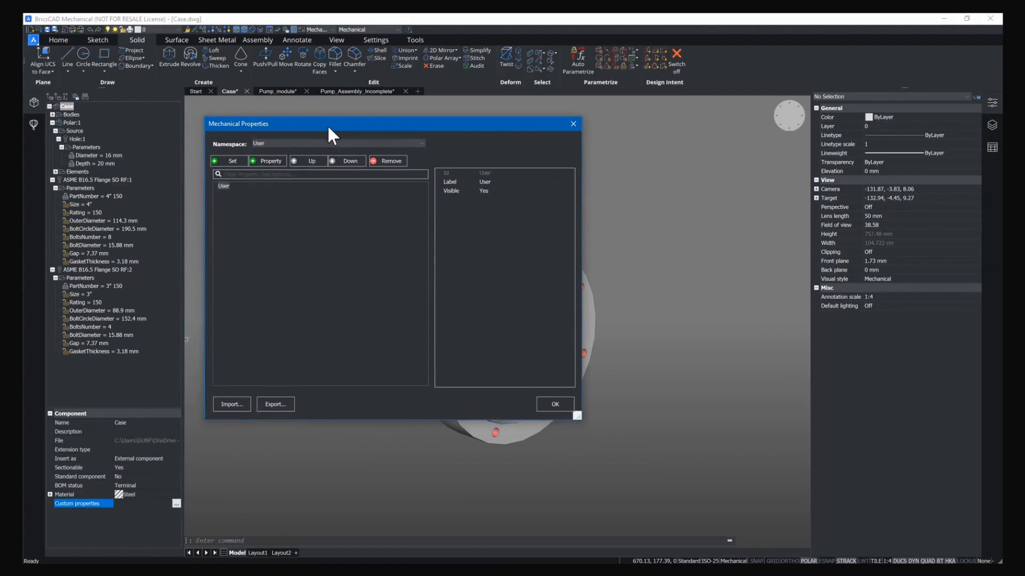
left_click(227, 166)
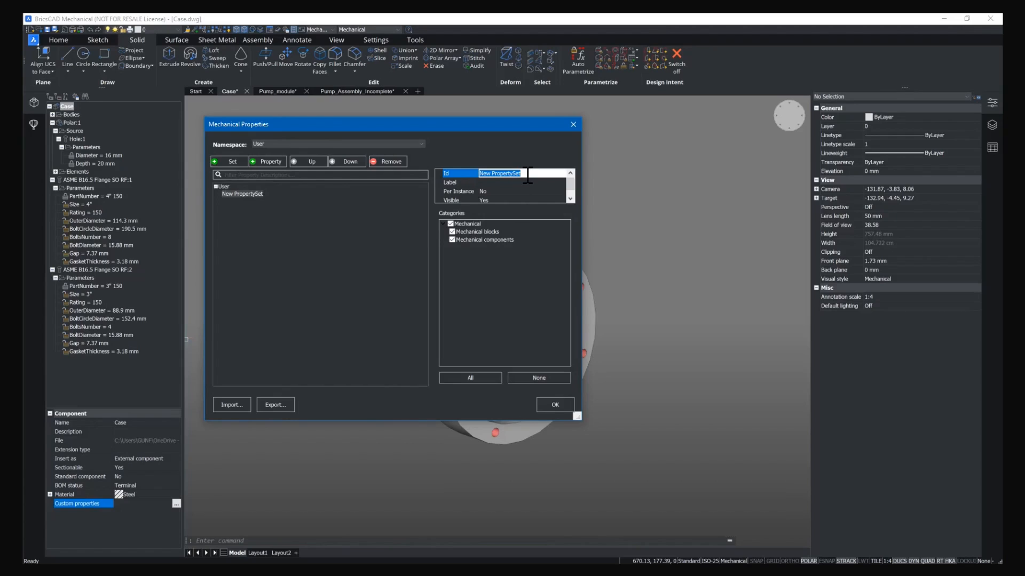
type("Manufacturing information")
key("Return")
Step: Add the properties Part Number and Cost to the Manufacturing information set
left_click(267, 162)
left_click(267, 161)
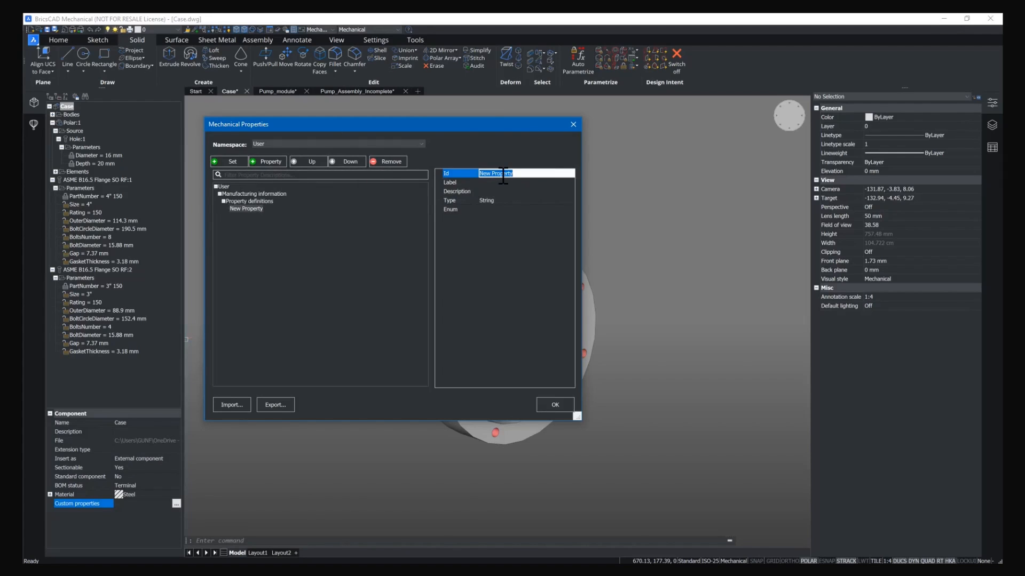
type("Part Number")
left_click(266, 161)
type("Cost")
key("Return")
Step: Add a second custom property set named Surface treatment
left_click(235, 160)
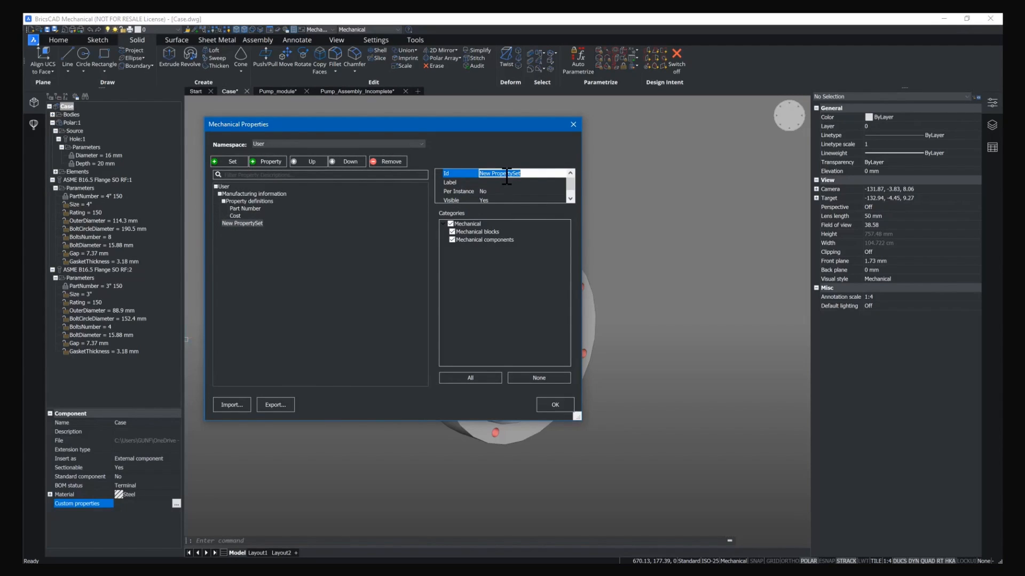
type("Surface treatment")
key("Return")
Step: Add a property named Painted to the Surface treatment set and start editing its Enum values
left_click(279, 162)
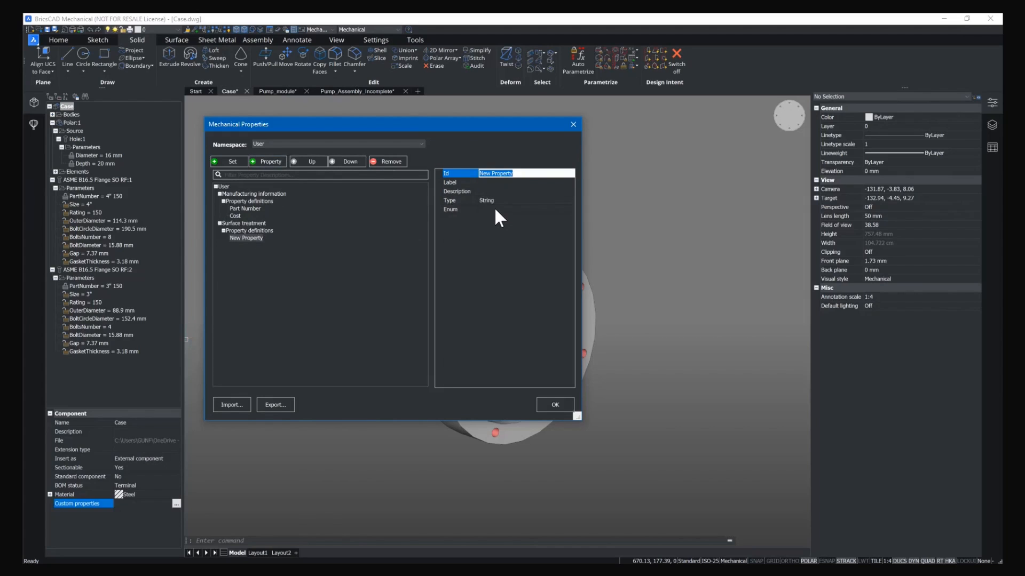
type("Painted")
key("Return")
left_click(506, 211)
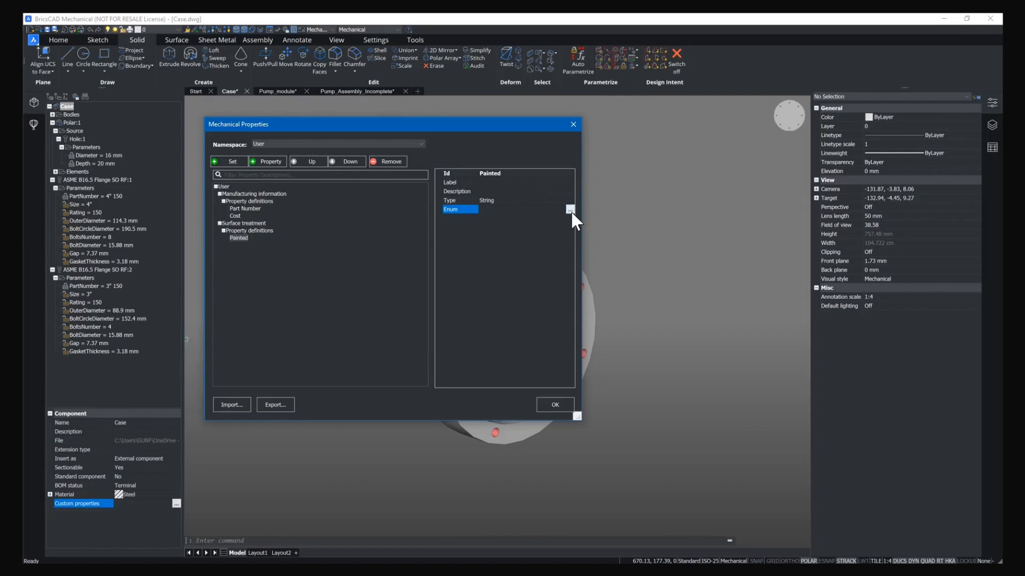
Step: Define Red and Blue as the enumerated values of the Painted property and accept the mechanical property definitions
left_click(570, 209)
left_click_drag(329, 327, 397, 258)
left_click(314, 281)
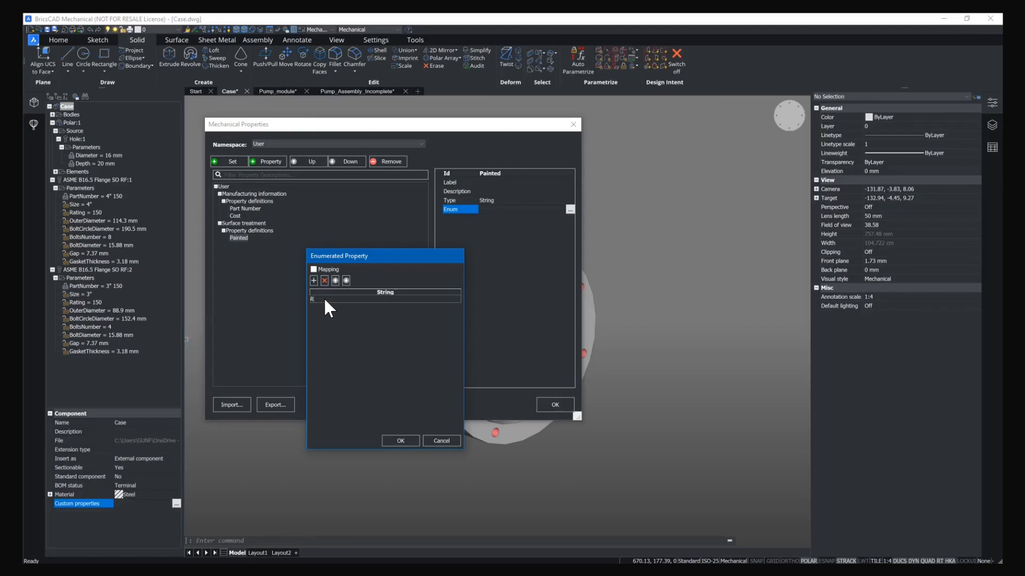
left_click(312, 280)
left_click(323, 307)
type("Blue")
left_click(400, 435)
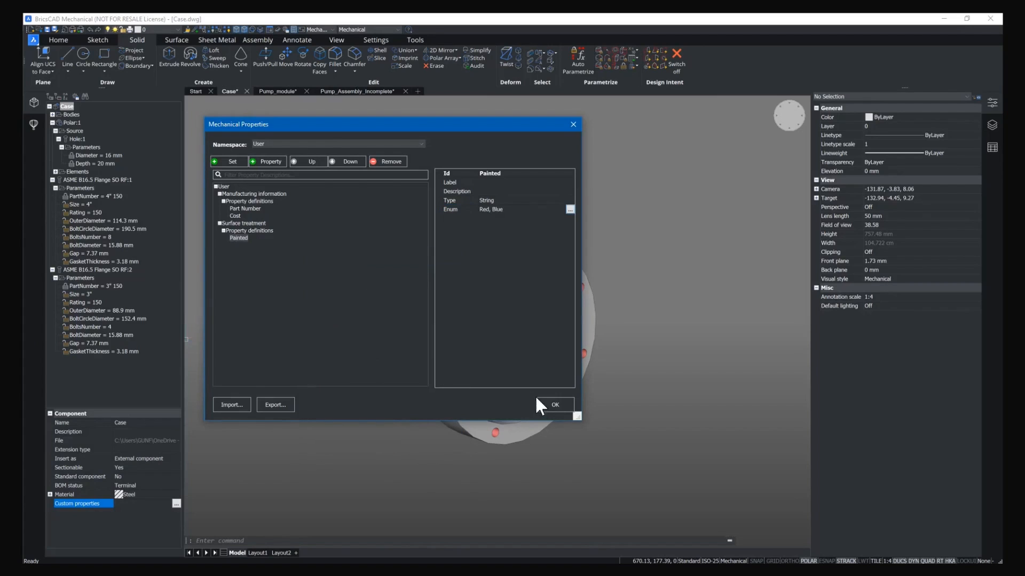
left_click(549, 405)
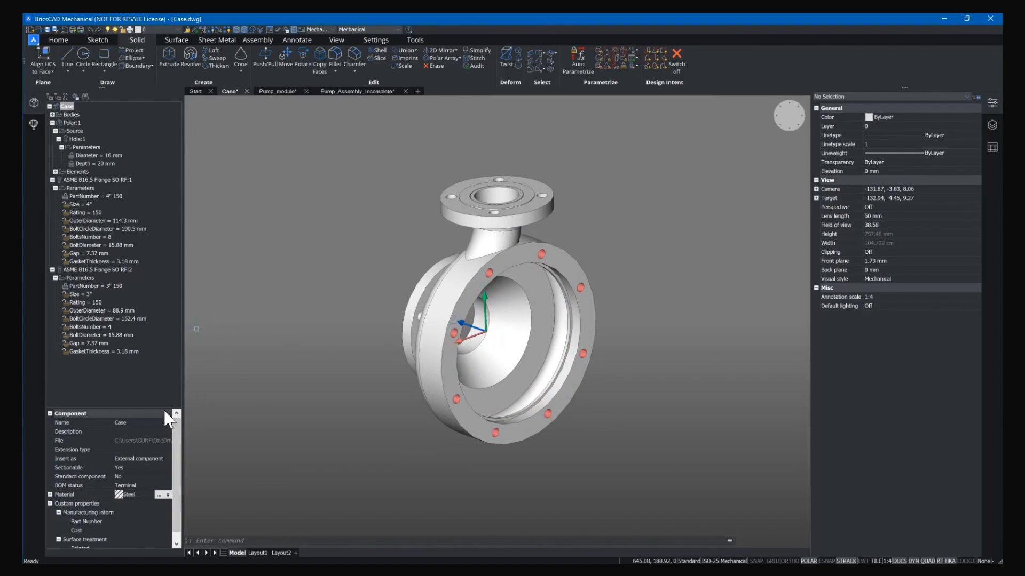
Step: Examine the value fields of the Case component's Part Number, Cost and Painted custom properties
left_click_drag(156, 371, 156, 372)
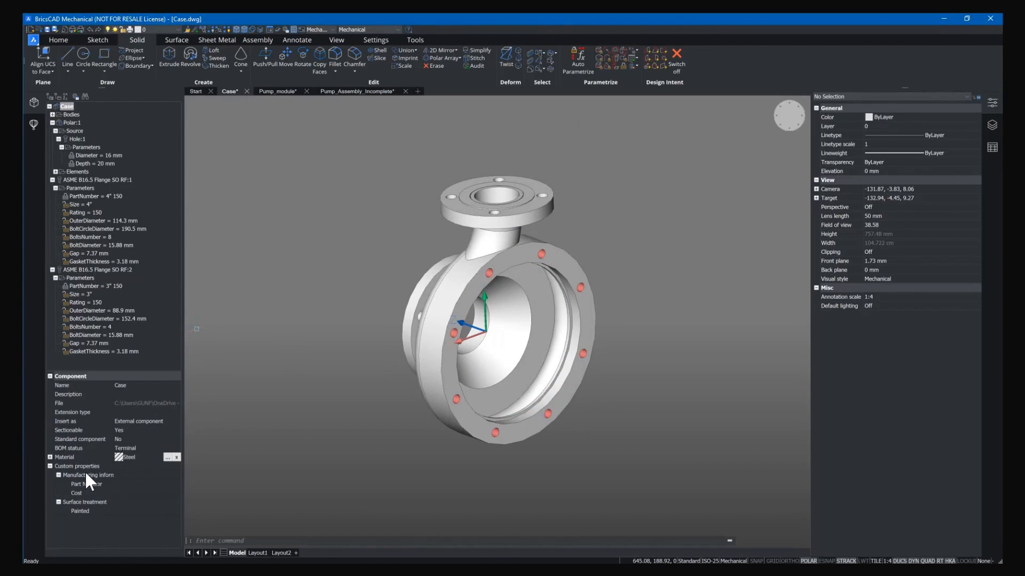
left_click_drag(112, 474, 133, 473)
left_click(147, 484)
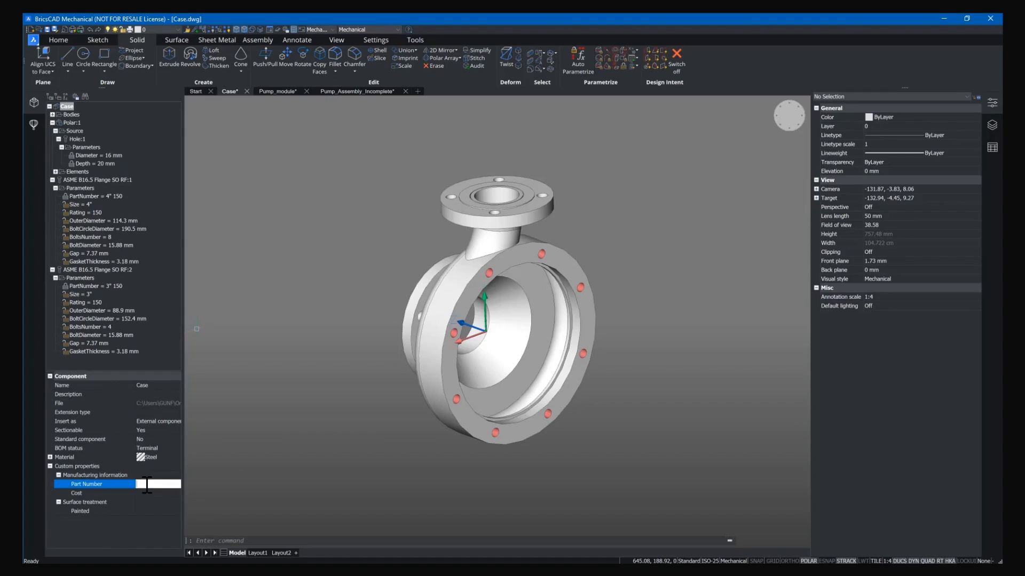
left_click(143, 493)
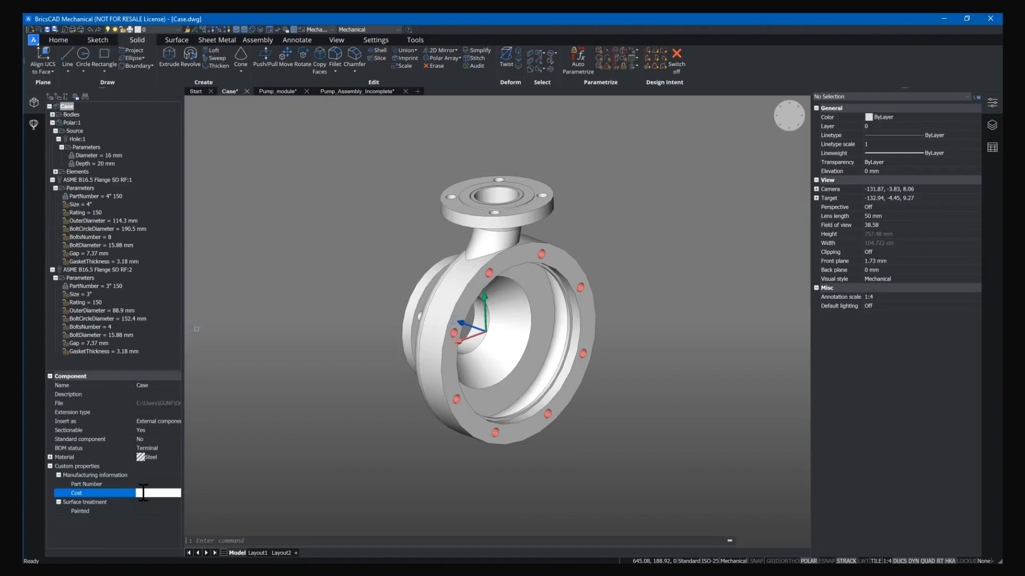
left_click(141, 511)
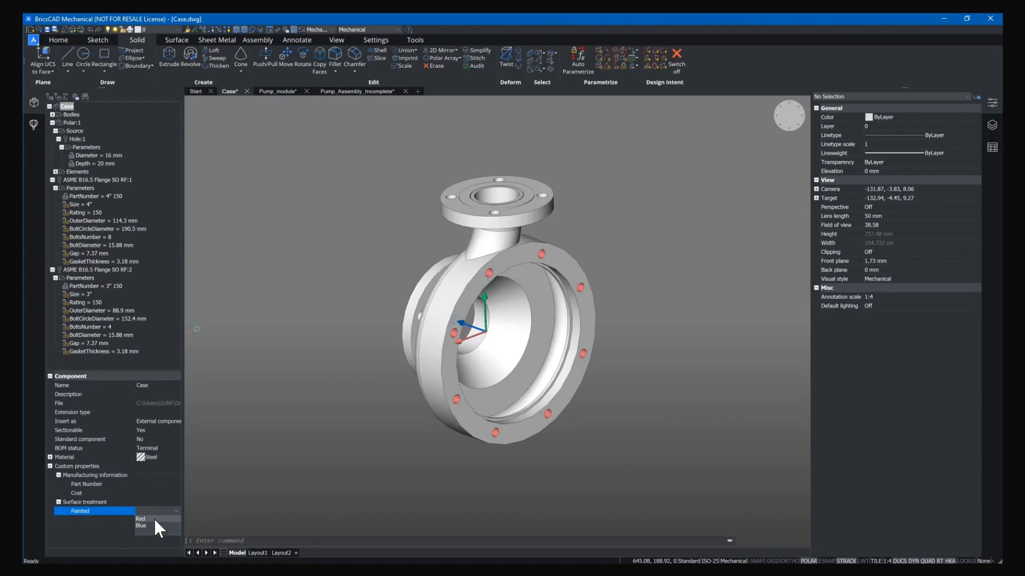
left_click(178, 509)
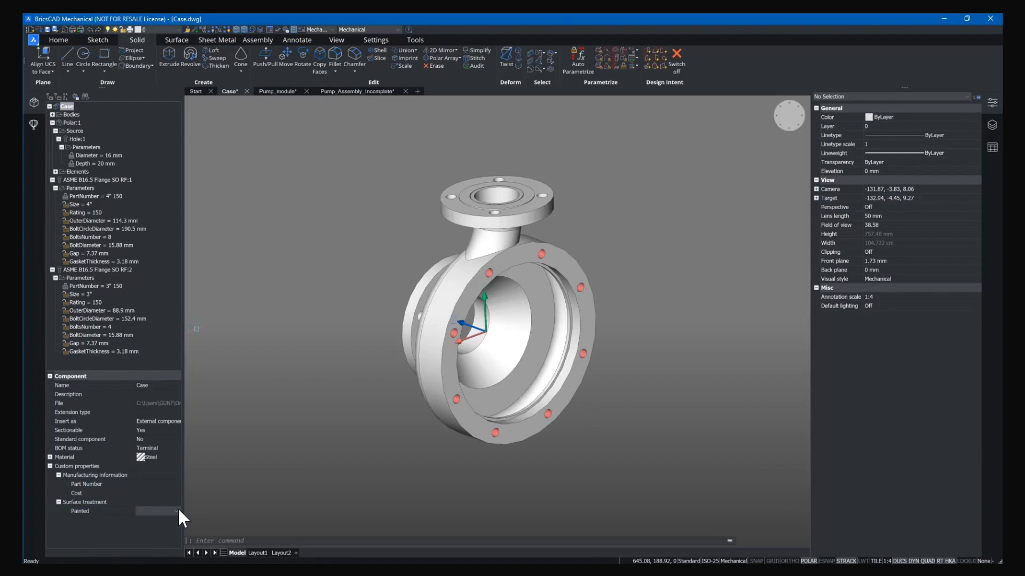
Step: Set the Case component's Part Number to 0001 and save the drawing
left_click(151, 484)
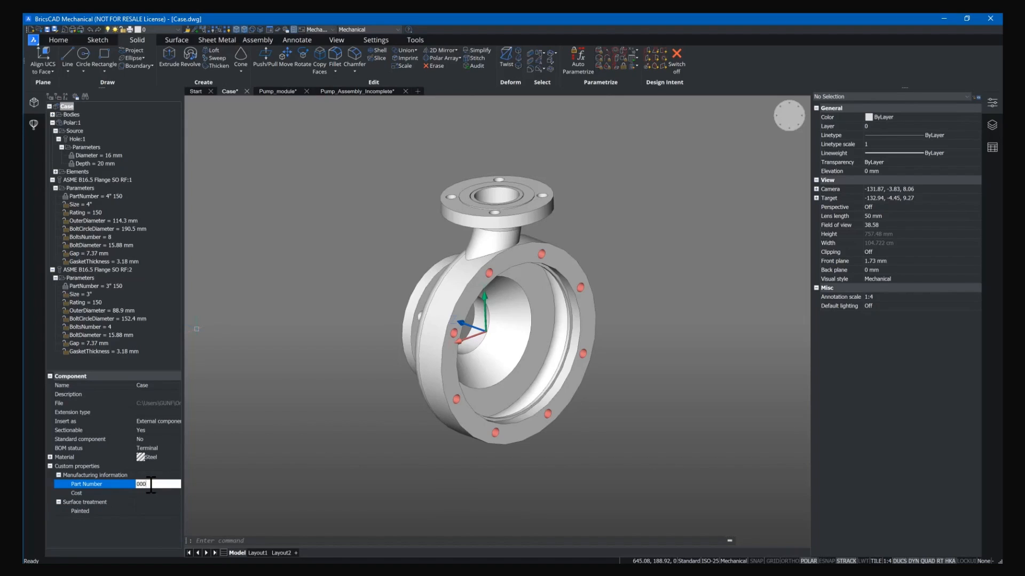
key("Return")
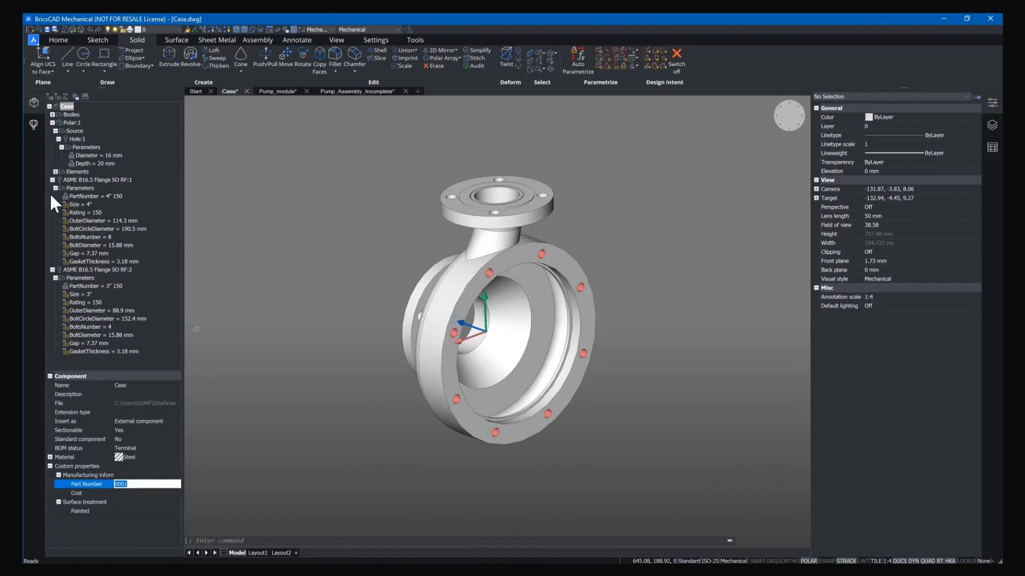
left_click(46, 28)
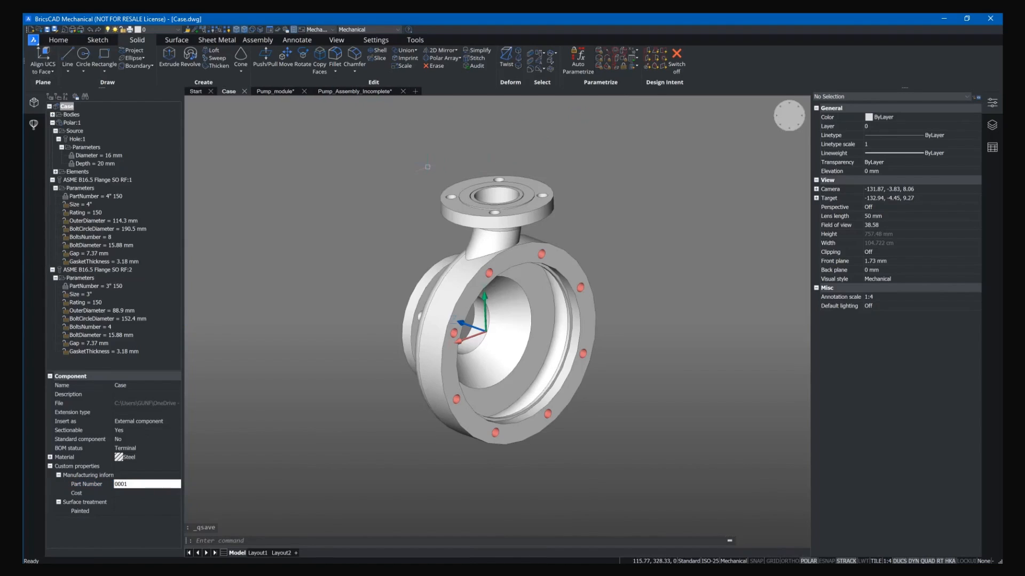
Step: Switch to the Pump_Assembly_Incomplete drawing and start inserting a component into it
left_click(361, 93)
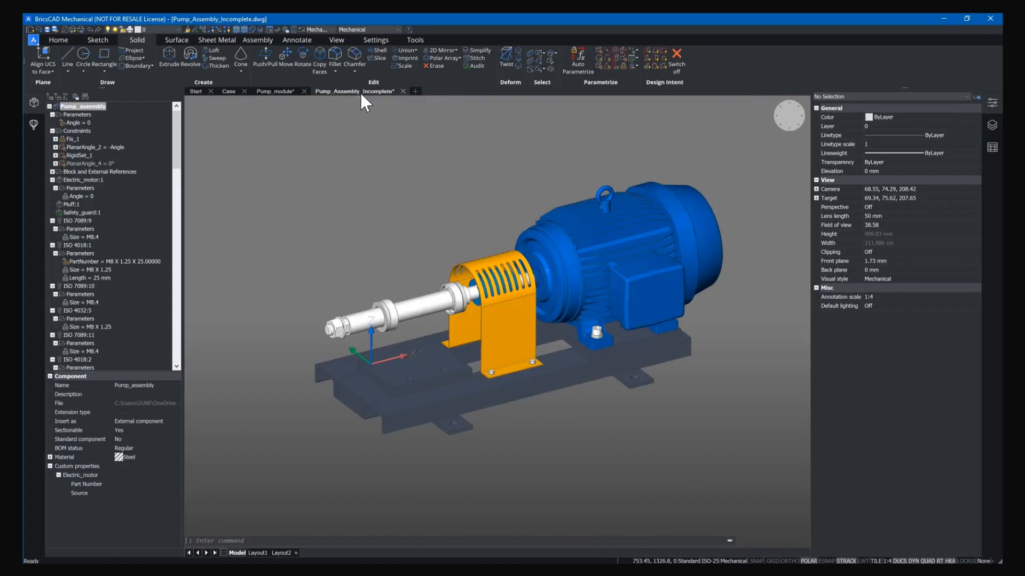
middle_click_drag(577, 433, 629, 435, "shift")
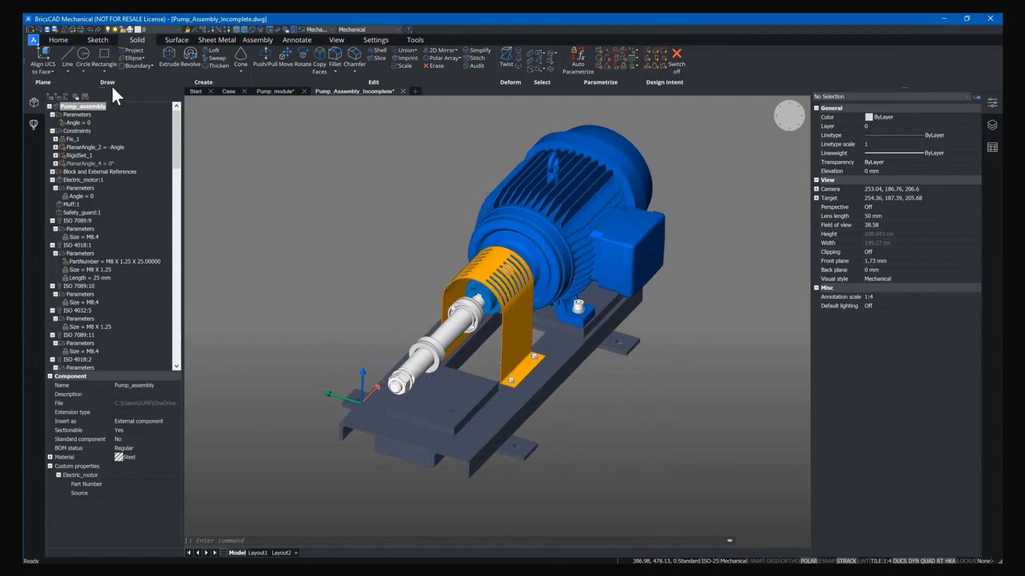
left_click(245, 39)
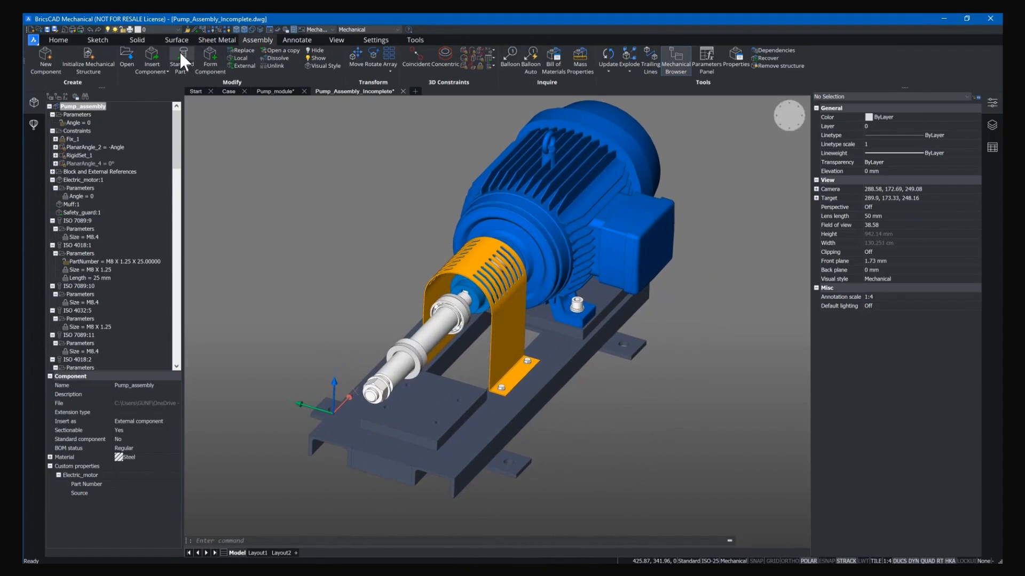
left_click(153, 54)
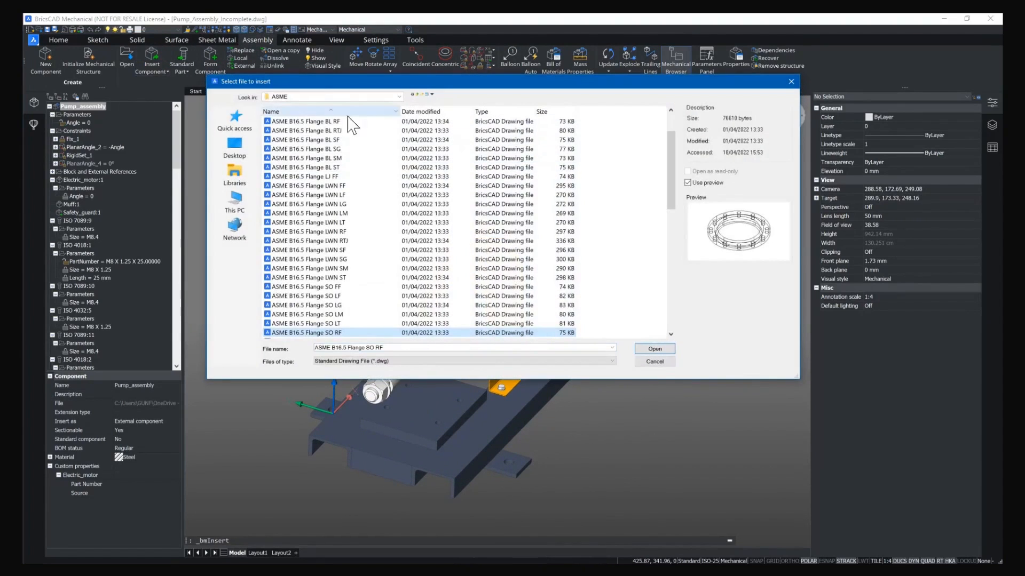
Step: Browse from the Documents library through Unwrapped, Models and Model to the Parts folder
left_click(235, 173)
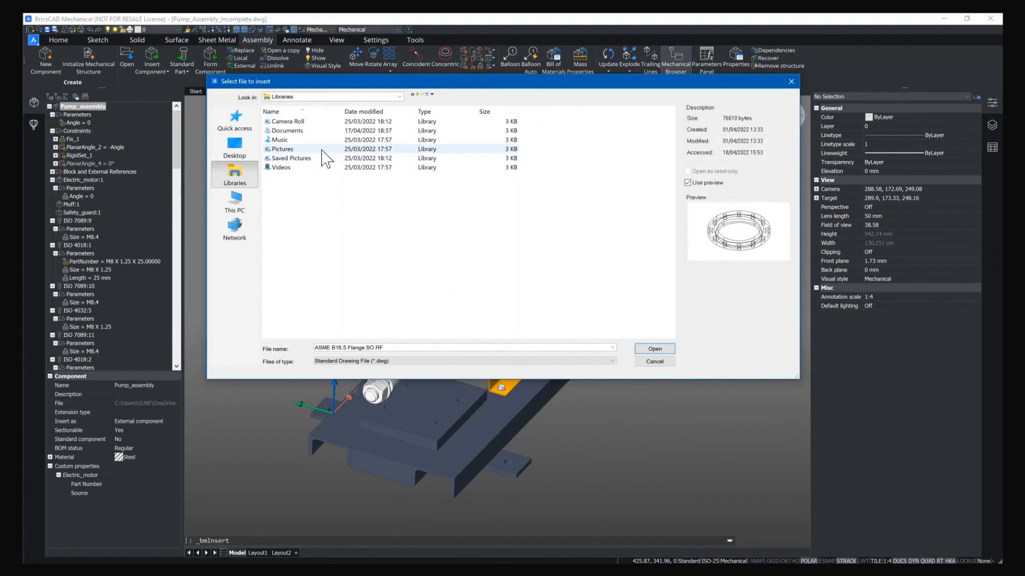
double_click(287, 131)
scroll(320, 235, "down", 5)
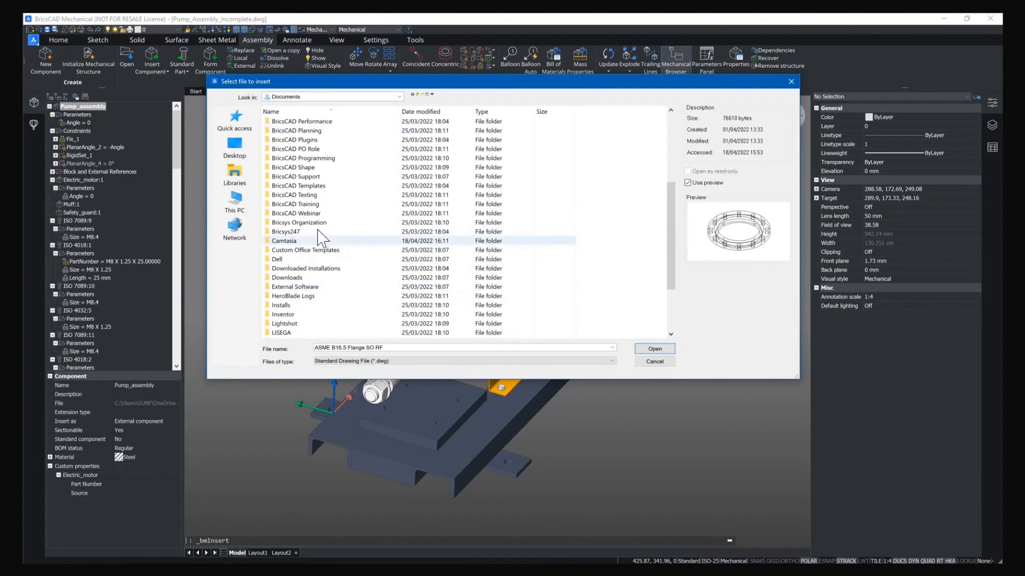
double_click(319, 240)
double_click(297, 123)
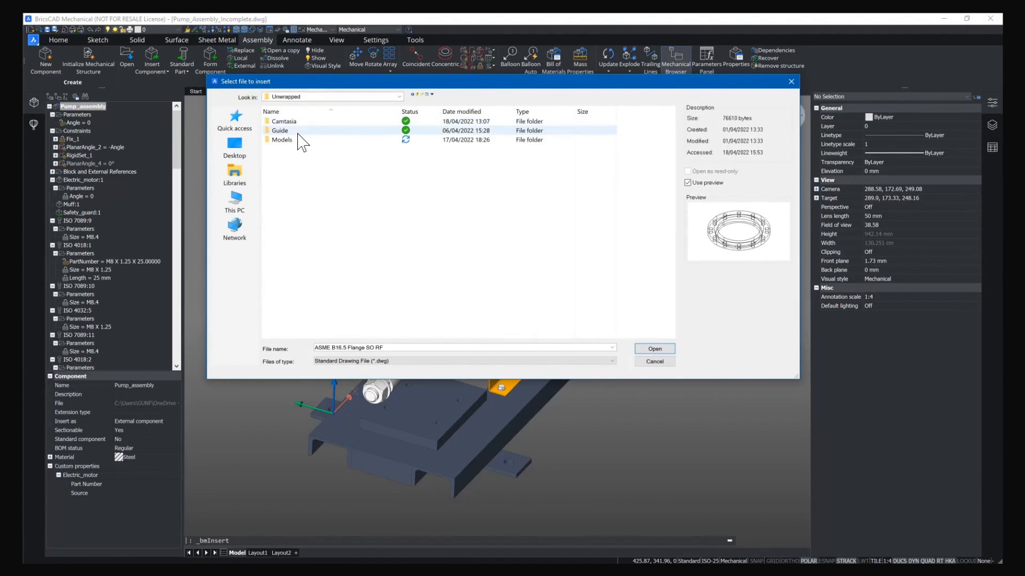
double_click(298, 140)
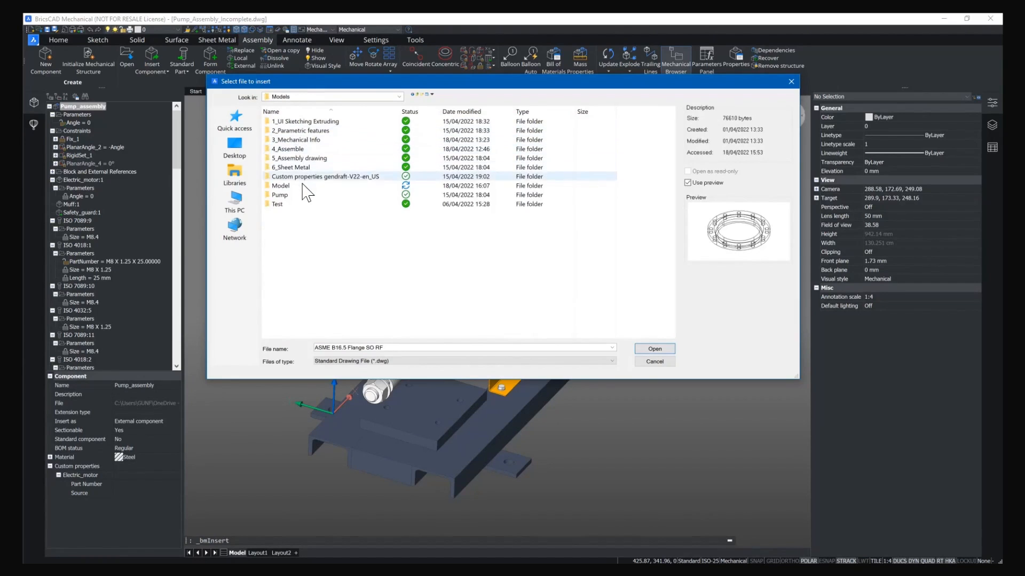
double_click(302, 185)
double_click(302, 131)
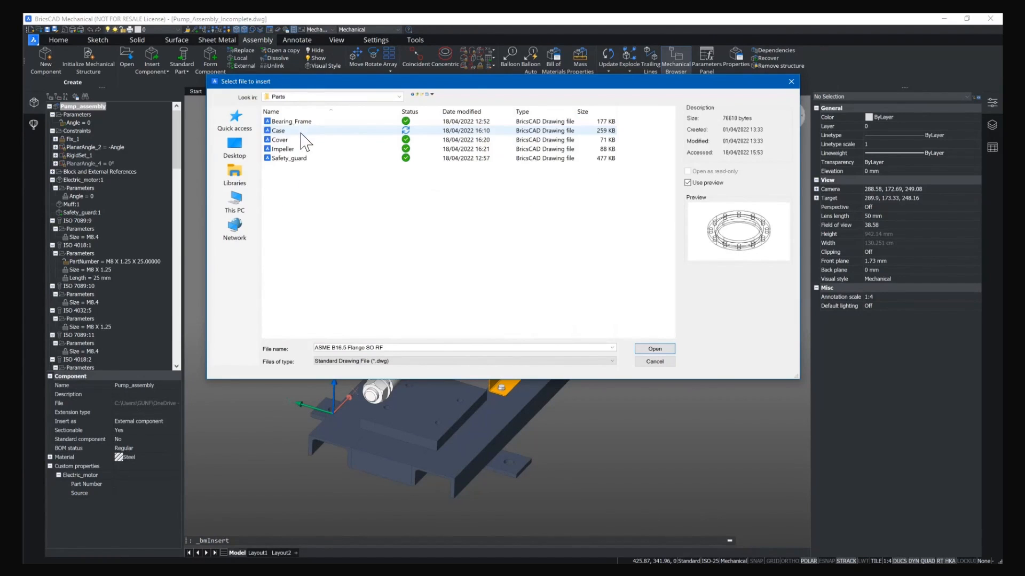
Step: Insert the Bearing_Frame part beside the shaft end of the base at about X 94, Y 292
left_click(300, 159)
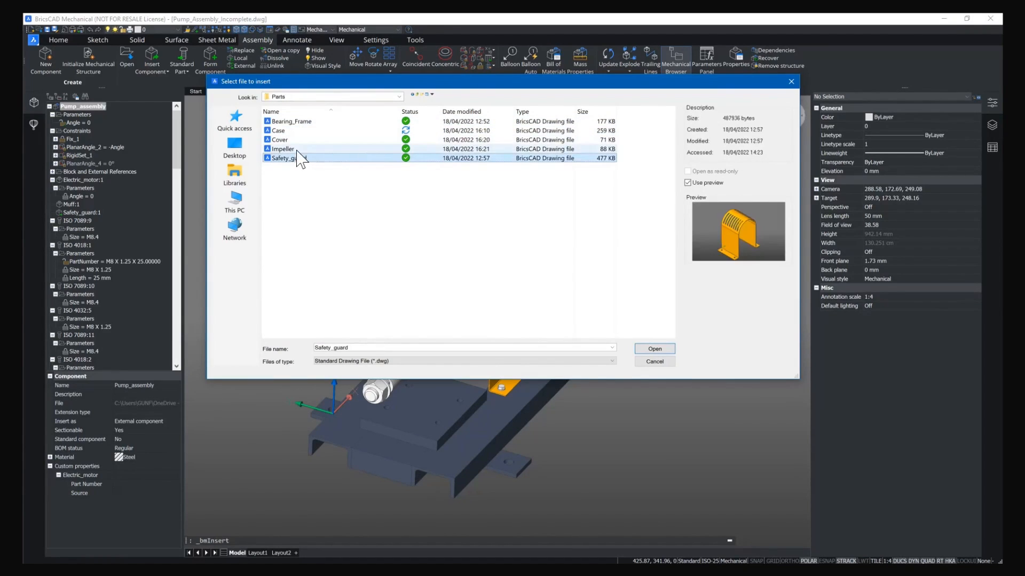
left_click(302, 149)
left_click(302, 140)
left_click(303, 131)
left_click(300, 122)
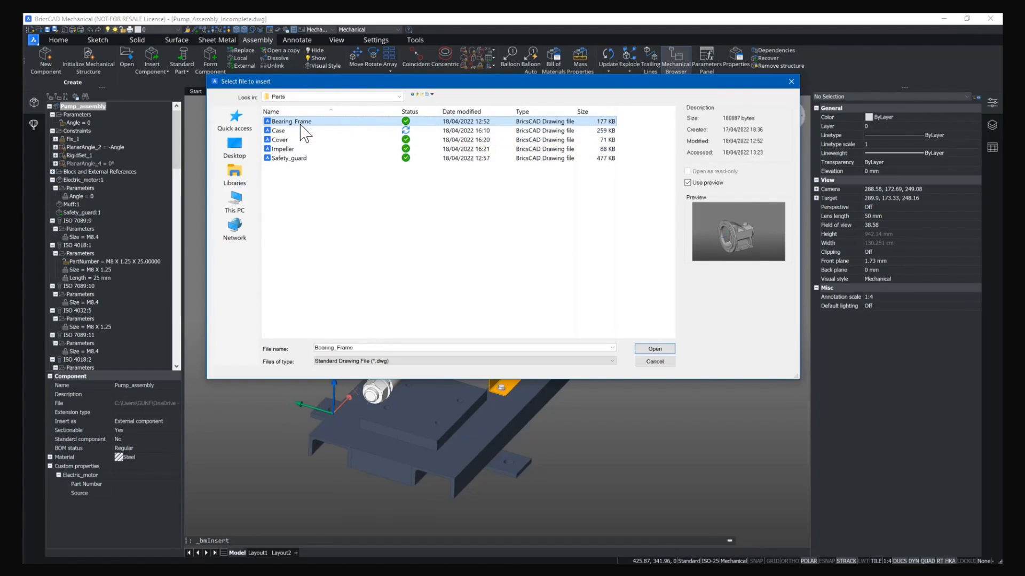
left_click(654, 350)
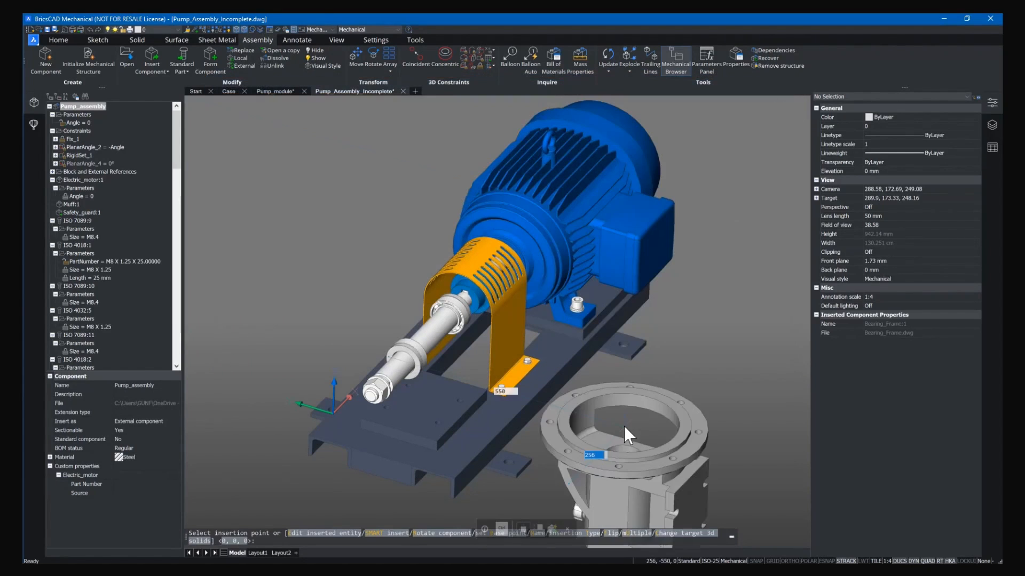
middle_click_drag(645, 343, 683, 251)
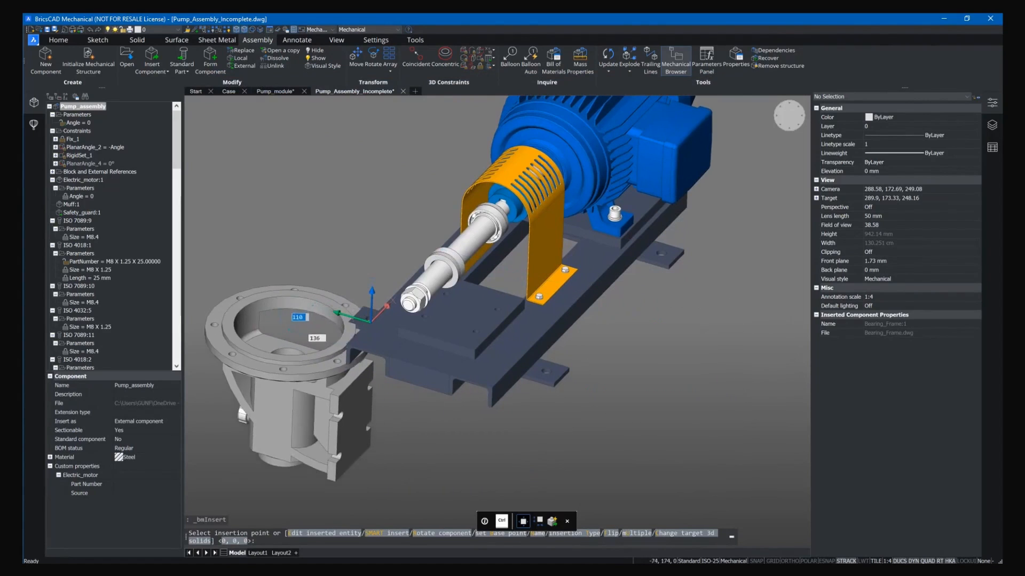
left_click(295, 290)
middle_click_drag(295, 291, 352, 319)
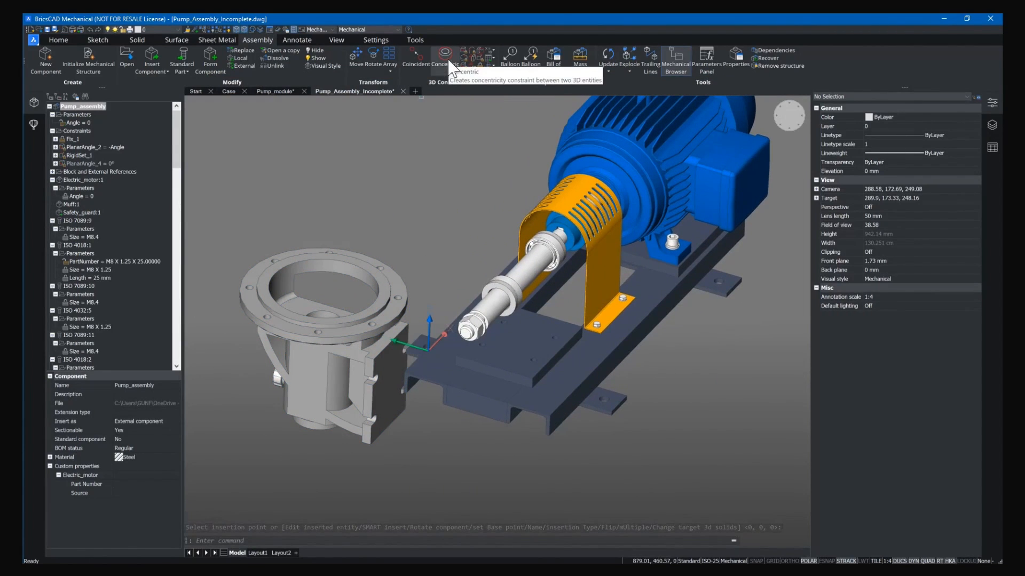
Step: Rotate the bearing frame 90° about a horizontal axis and another 90° about the vertical axis to align it with the shaft
left_click(368, 321)
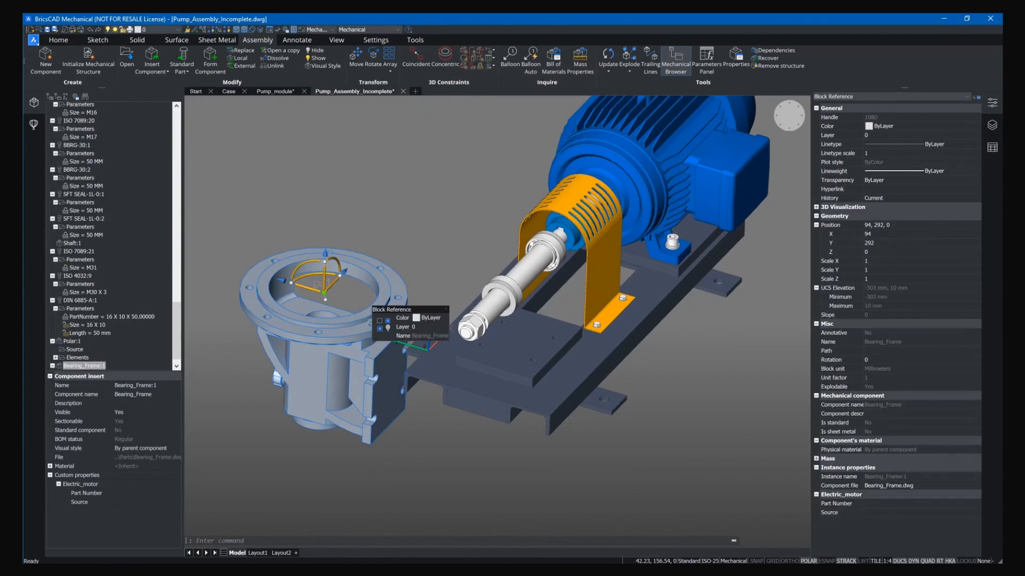
left_click(308, 268)
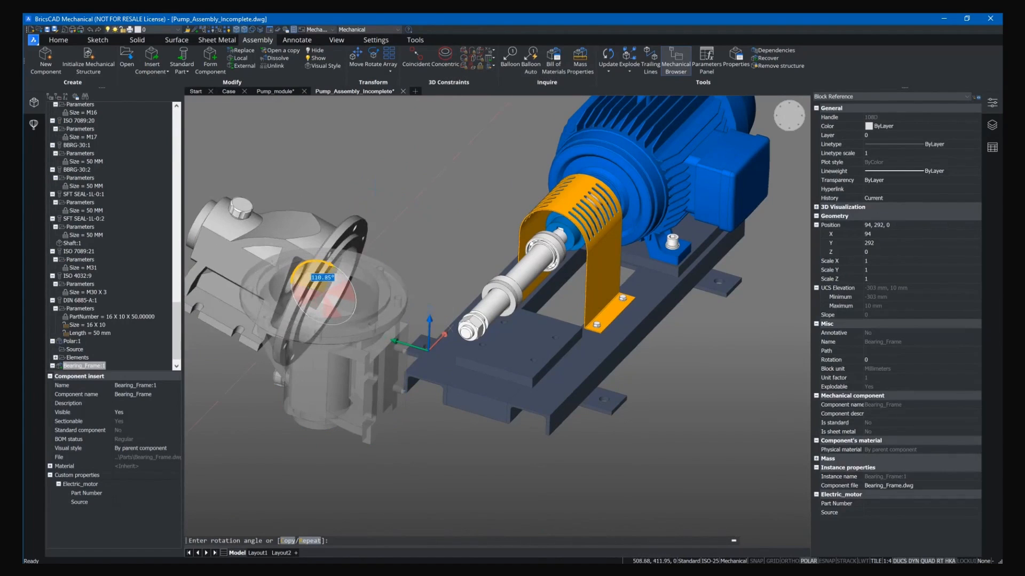
type("90")
key("Return")
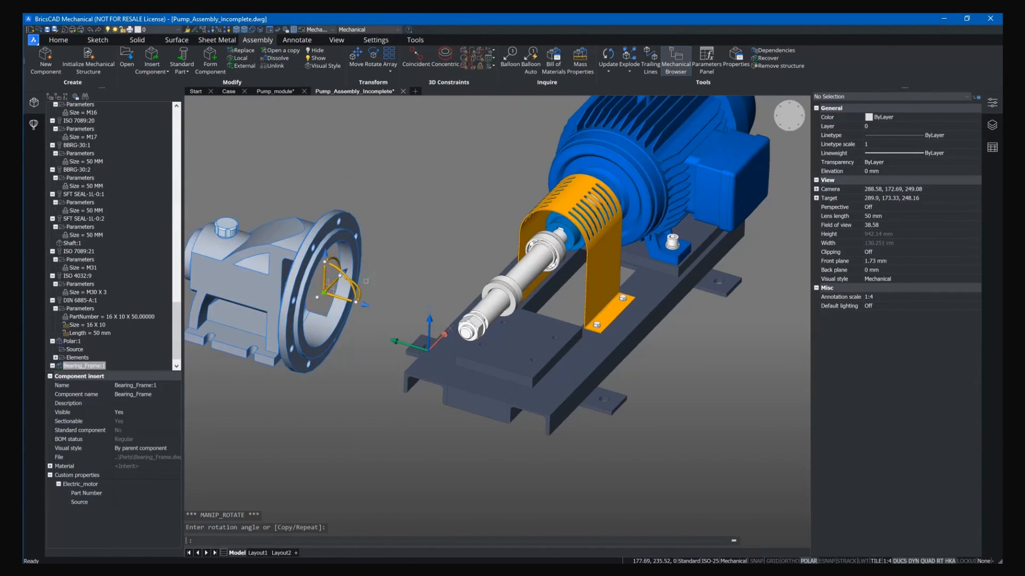
left_click(356, 290)
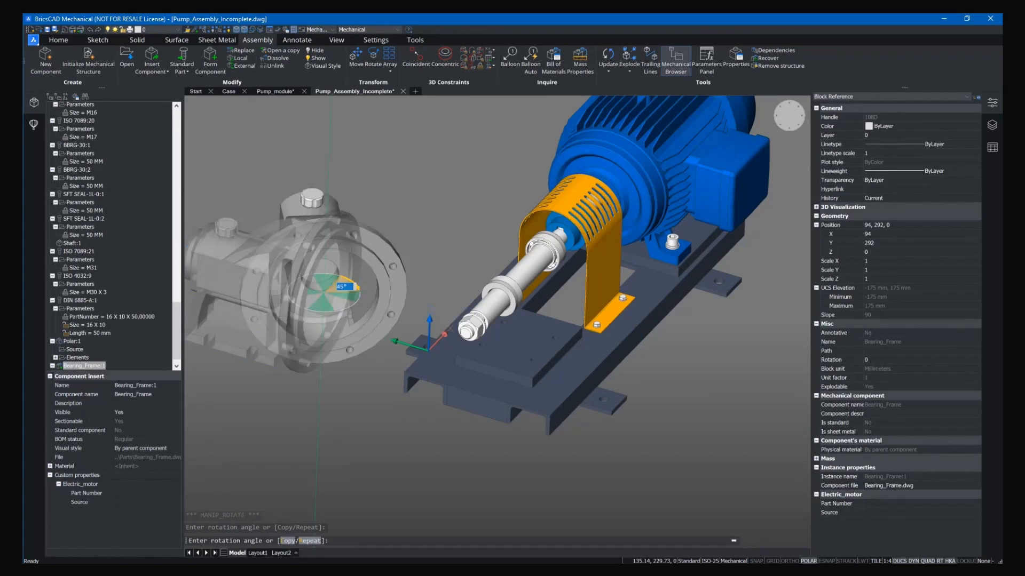
type("90")
key("Return")
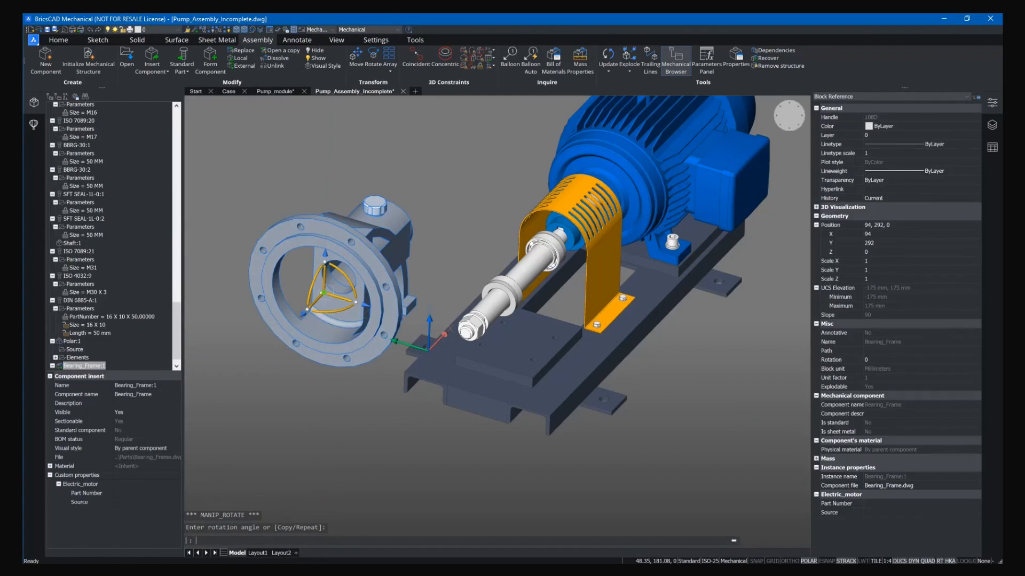
Step: Relocate the bearing frame's manipulator to the center of a mounting hole on the underside of its foot, using a center snap
scroll(324, 318, "up", 1)
middle_click_drag(325, 318, 323, 293, "shift")
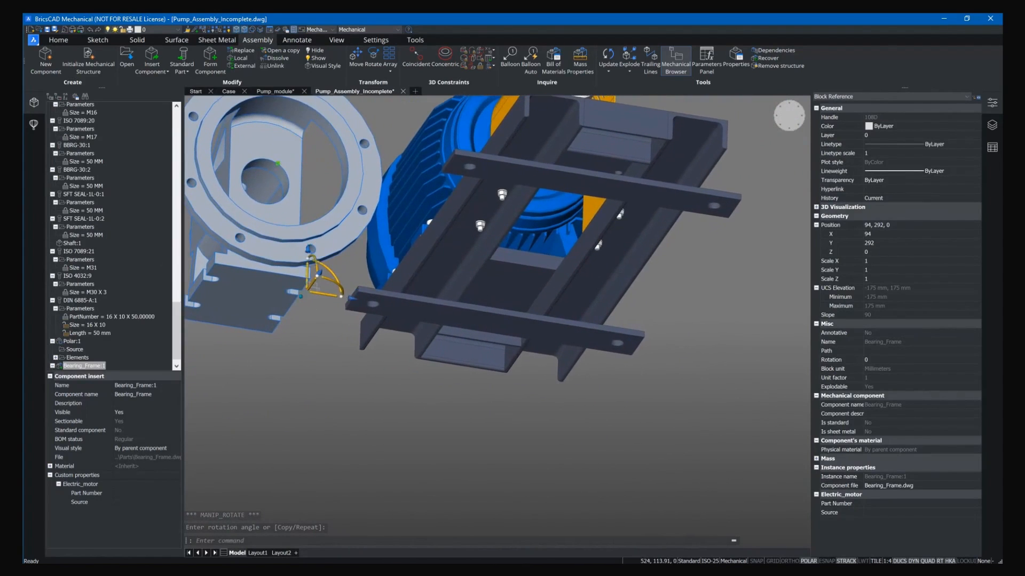
scroll(323, 292, "up", 5)
right_click(261, 295, "shift")
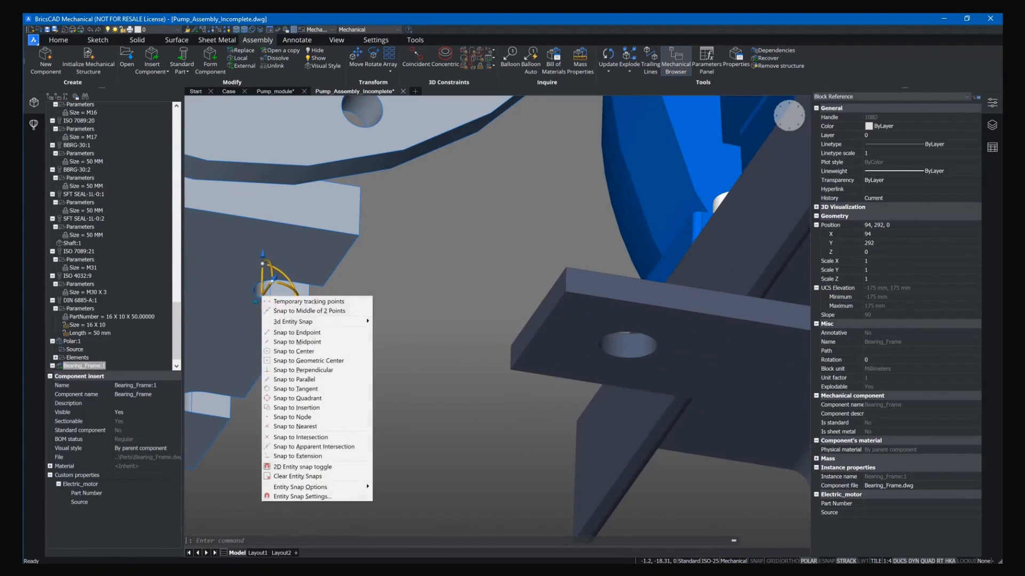
left_click(297, 360)
left_click(260, 297)
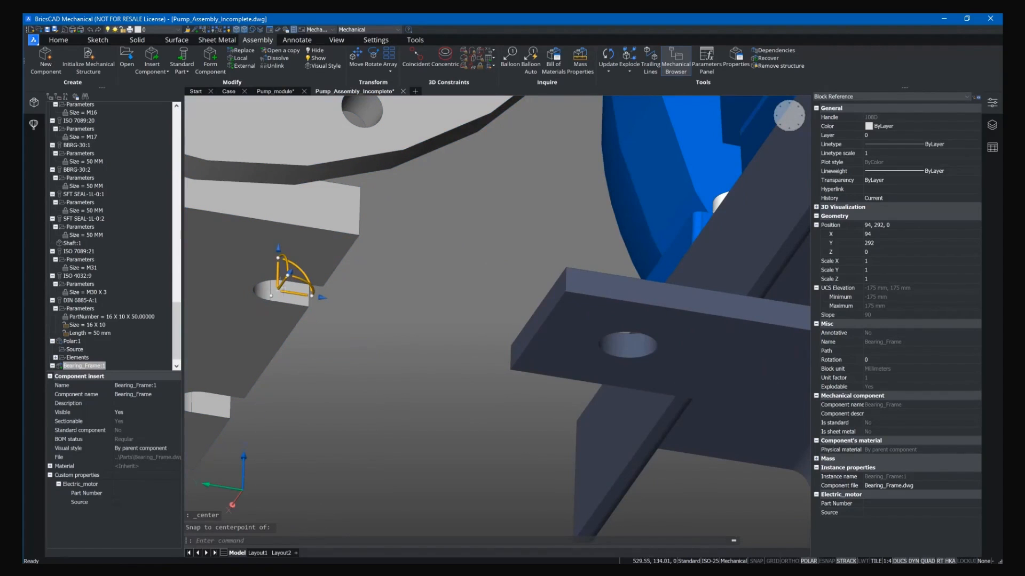
Step: Raise the bearing frame vertically so its foot is level with the top of the base's mounting plate, using an endpoint snap
left_click(278, 273)
middle_click_drag(270, 279, 544, 446, "shift")
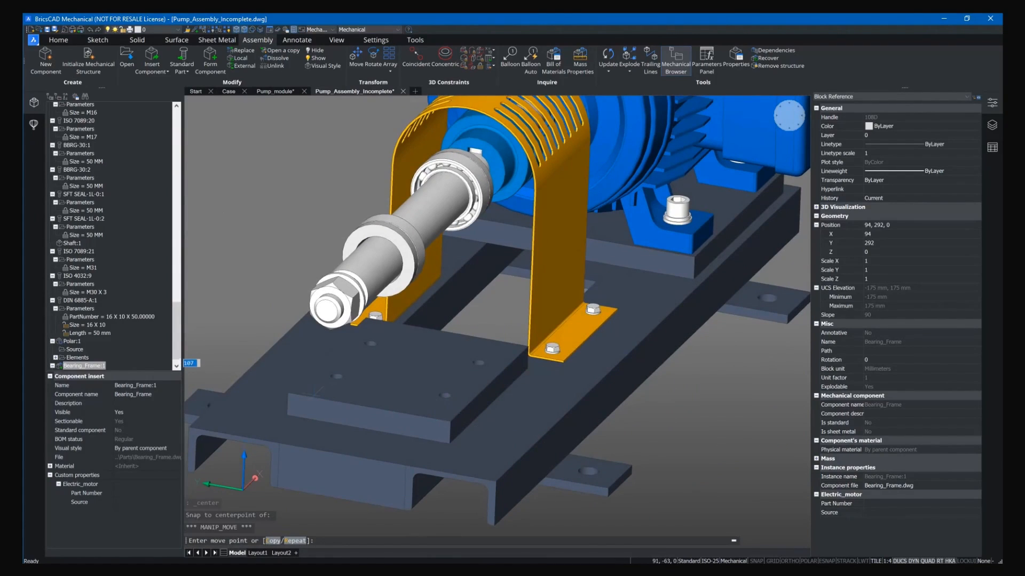
right_click(291, 392, "shift")
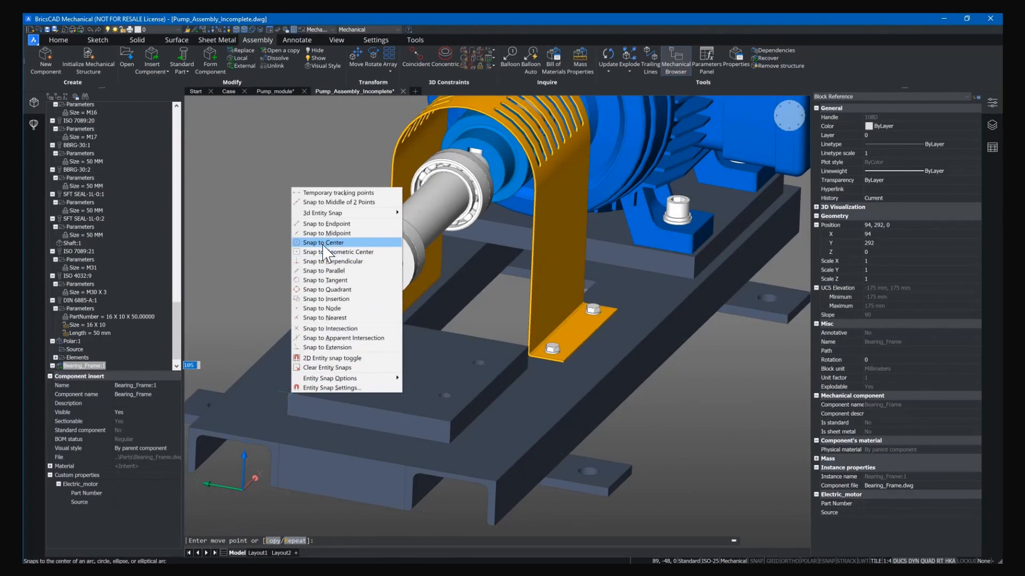
left_click(326, 223)
left_click(288, 394)
middle_click_drag(343, 384, 491, 342)
scroll(490, 343, "down", 1)
scroll(497, 531, "down", 1)
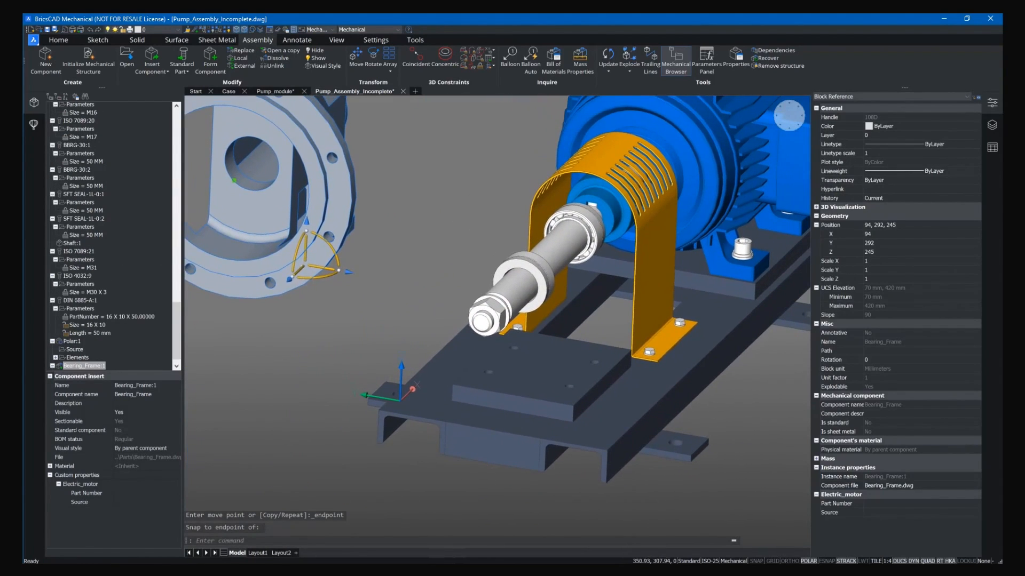
Step: Move the bearing frame along X to align its foot hole with a mounting hole in the base plate, using a center snap
left_click(290, 279)
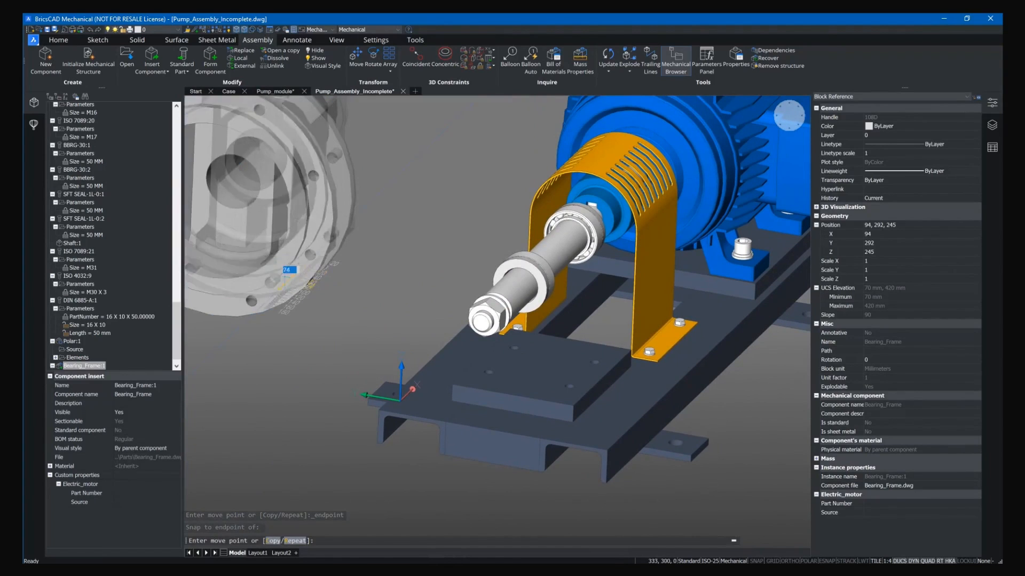
right_click(565, 398, "shift")
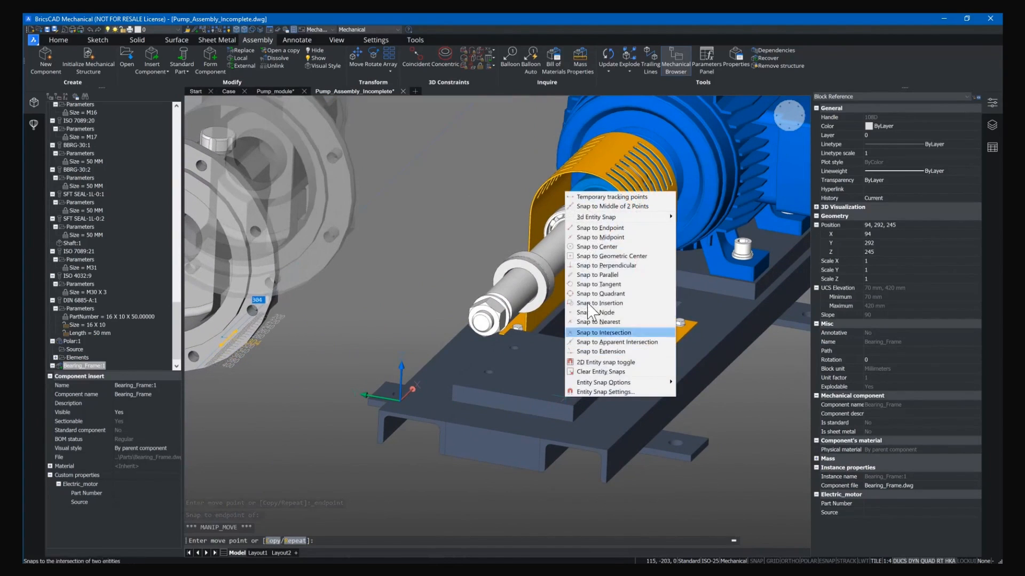
left_click(599, 247)
left_click(569, 386)
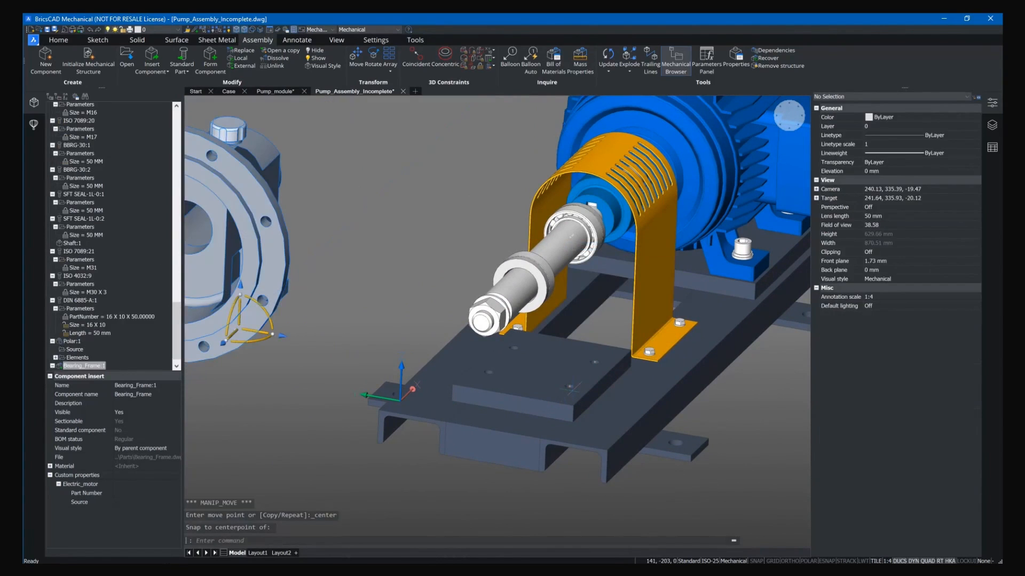
Step: Move the bearing frame along Y over the base's mounting plate, snapping to the center of the plate's mounting hole
left_click(282, 336)
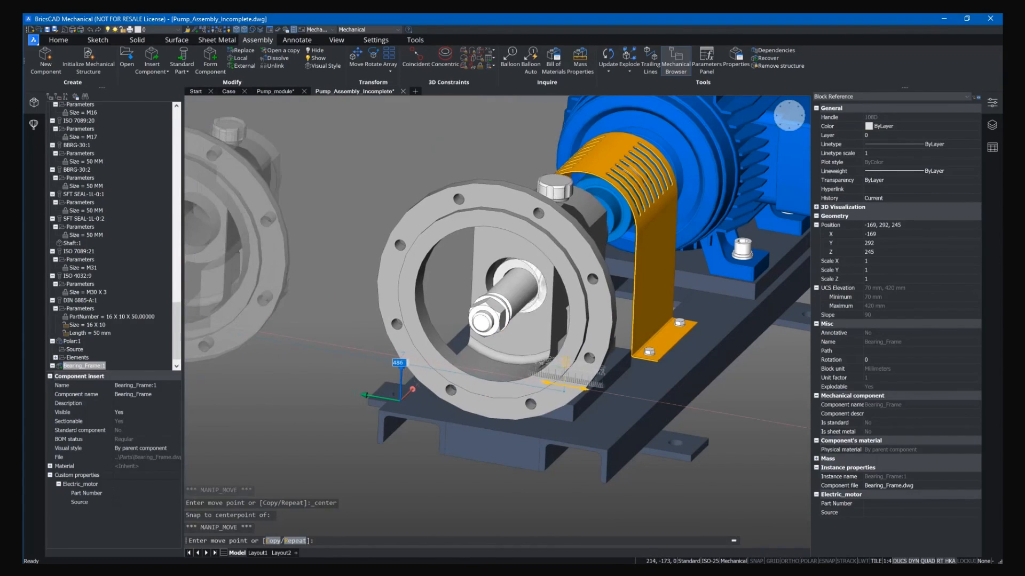
right_click(570, 370, "shift")
left_click(609, 221)
middle_click_drag(609, 221, 537, 240, "shift")
scroll(537, 354, "up", 2)
left_click(537, 354)
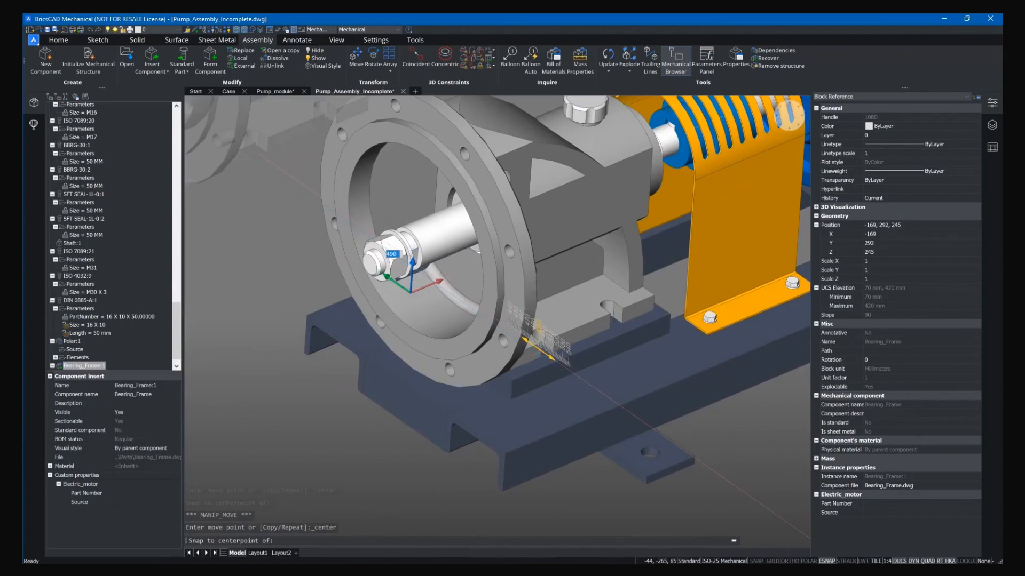
middle_click_drag(540, 350, 444, 377, "shift")
middle_click_drag(420, 457, 535, 406)
key("Escape")
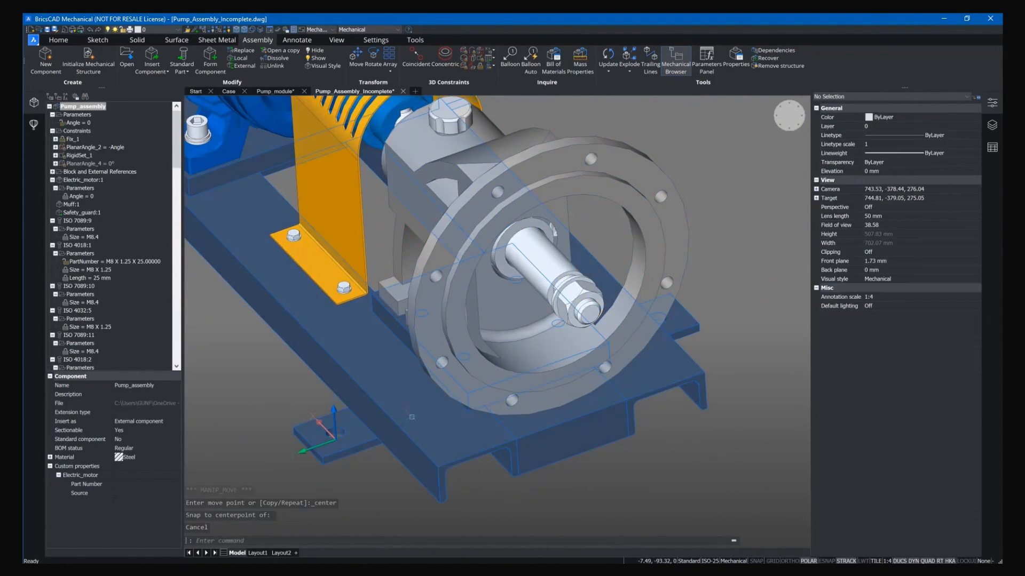
Step: Shift the bearing frame 5 mm in the negative Y direction to adjust its foot slots over the plate holes
middle_click_drag(406, 427, 463, 414, "shift")
scroll(457, 395, "up", 8)
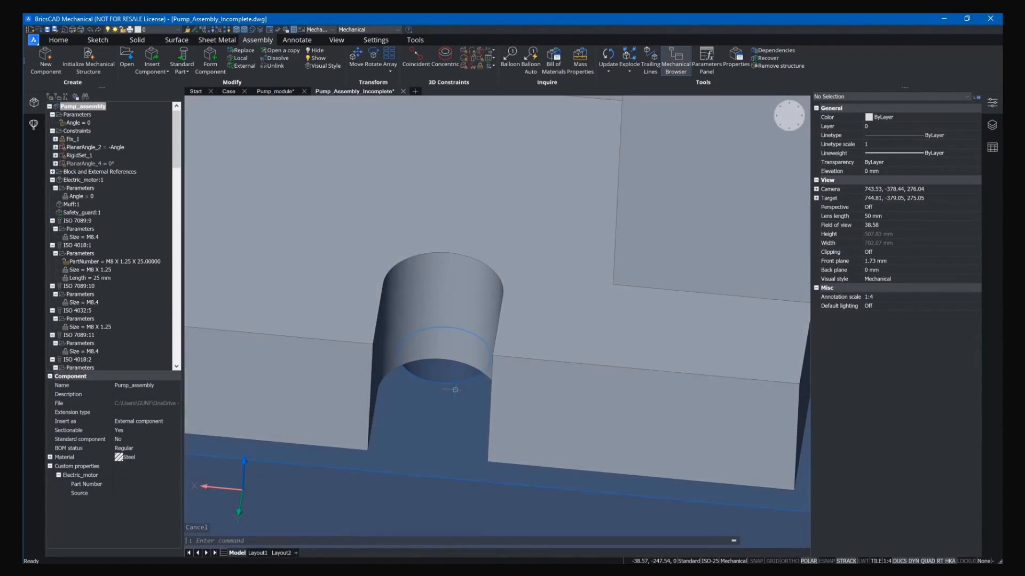
scroll(455, 390, "down", 8)
middle_click_drag(455, 389, 470, 358, "shift")
scroll(464, 356, "up", 6)
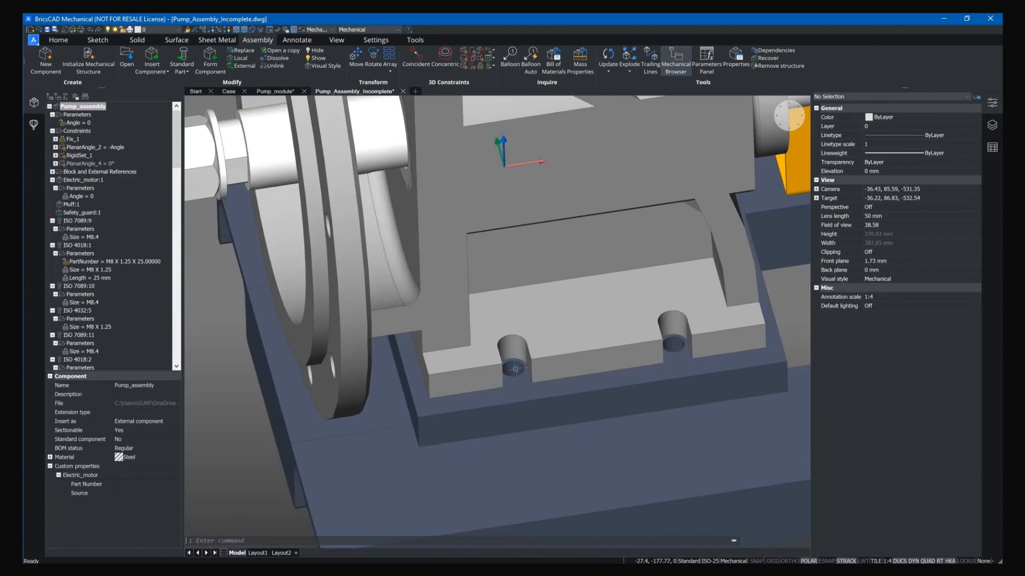
mouse_move(507, 358)
middle_mouse_down("shift")
mouse_move(504, 375)
mouse_move(500, 363)
middle_mouse_up("shift")
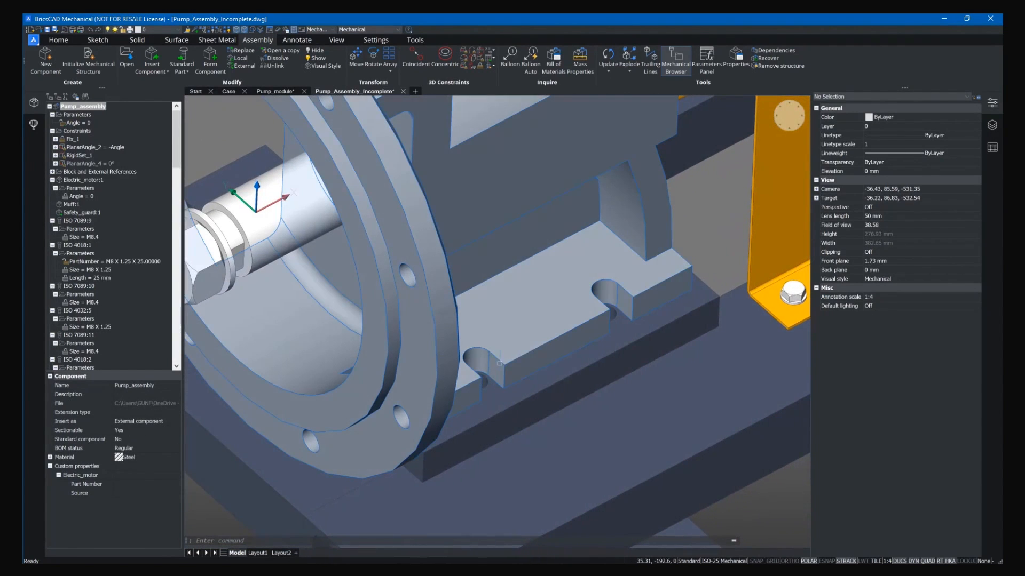
left_click(500, 363)
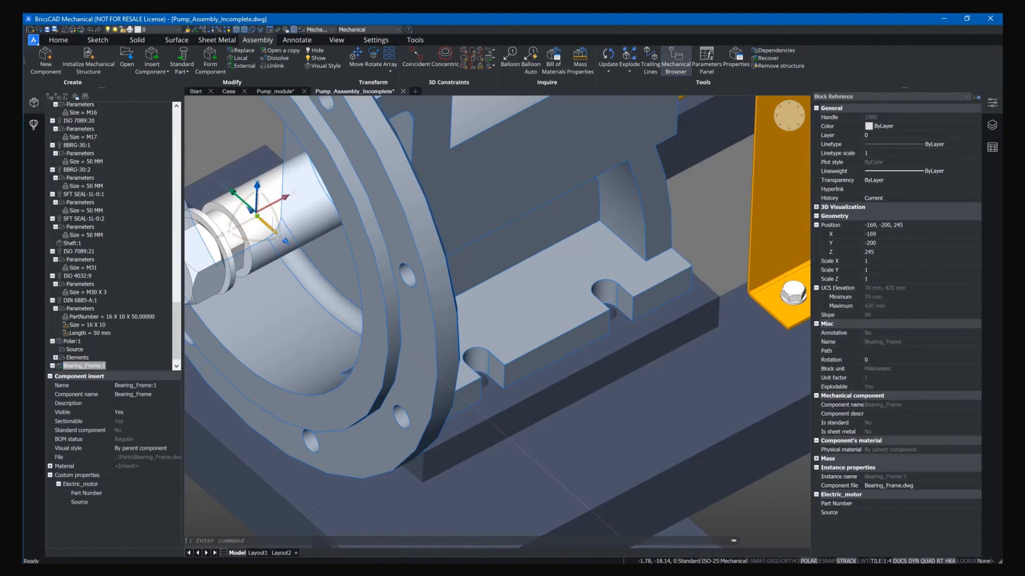
left_click(269, 227)
type("5")
key("Return")
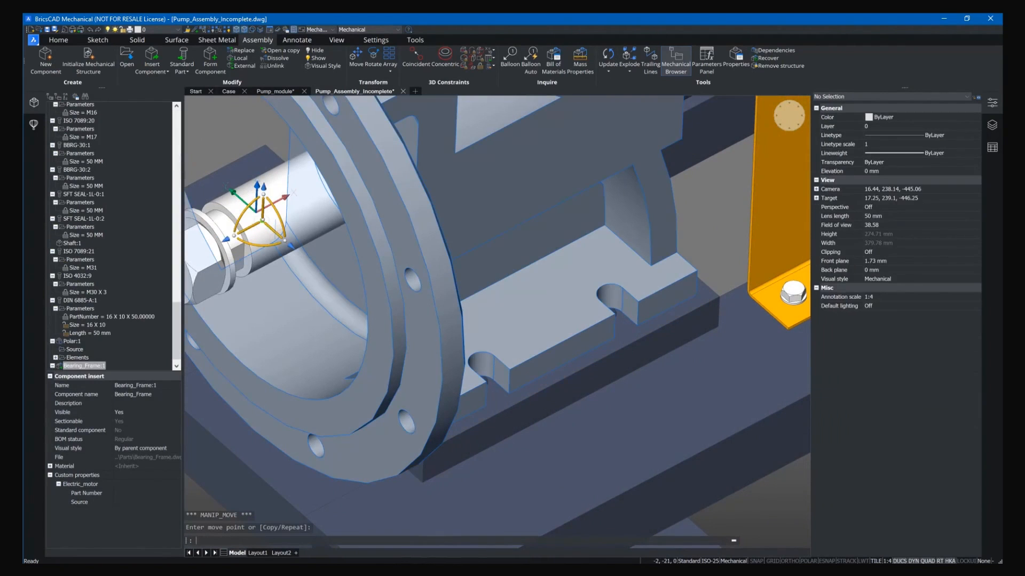
middle_click_drag(263, 208, 555, 224, "shift")
middle_click_drag(555, 427, 546, 407, "shift")
key("Escape")
Step: Open the Pump_frame block for in-place reference editing, with nested entities selected automatically
left_click(546, 406)
scroll(546, 407, "down", 6)
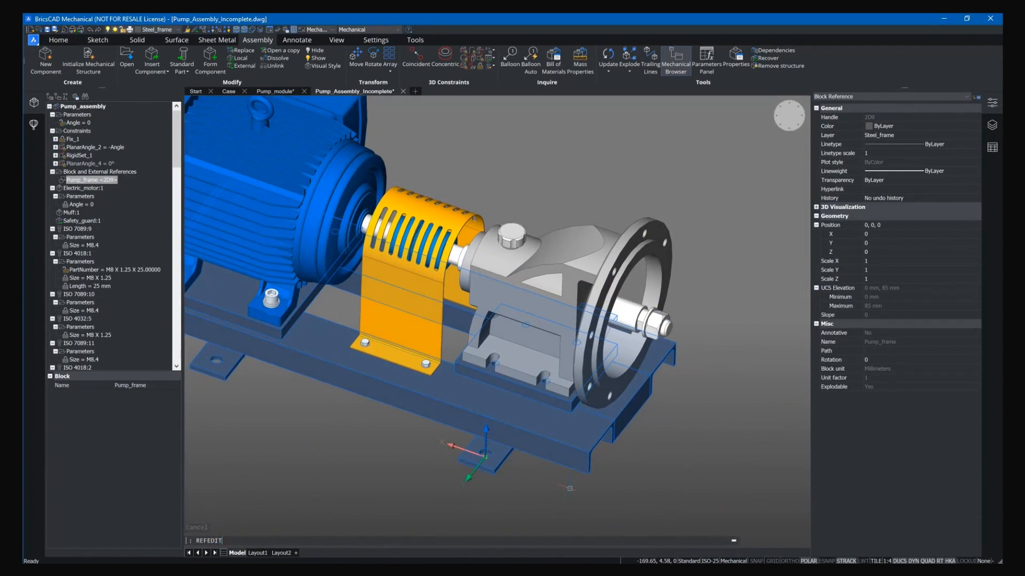
key("Return")
left_click_drag(419, 231, 426, 230)
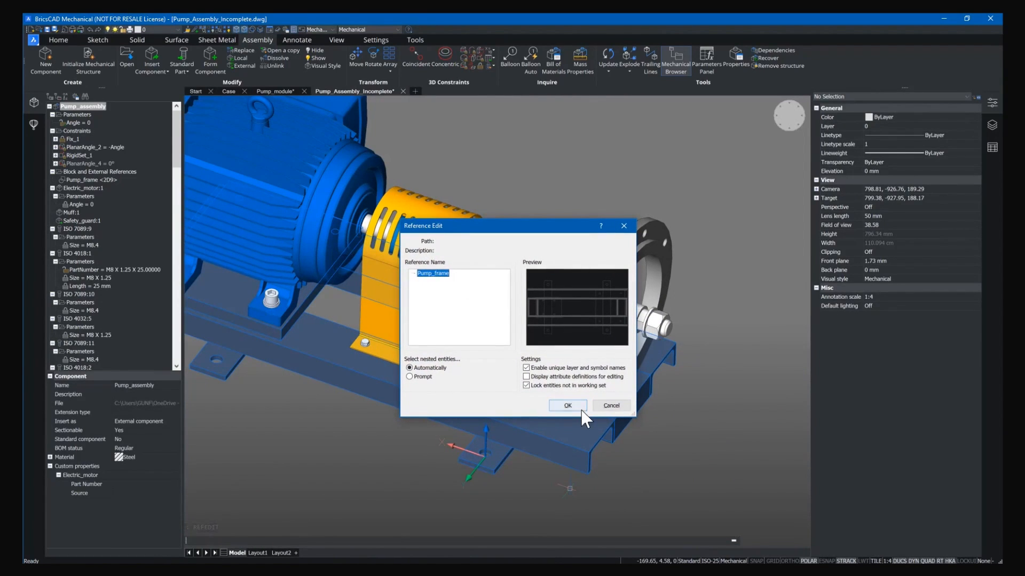
left_click(567, 406)
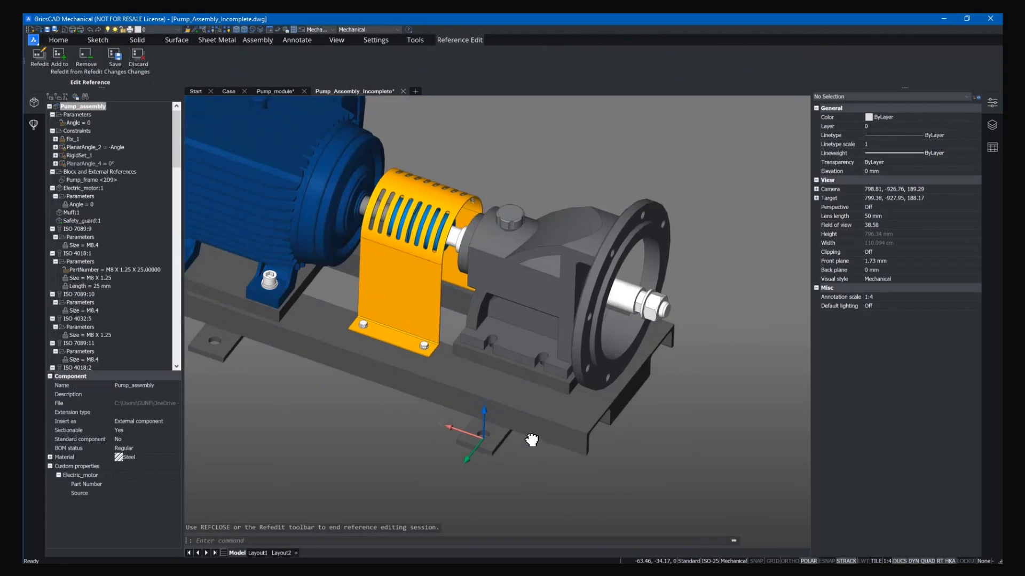
Step: Move the two mounting-plate hole faces on the positive Y side of the bearing frame's foot along Y toward the slots above them
scroll(551, 336, "up", 4)
scroll(550, 335, "up", 3)
left_click(539, 363)
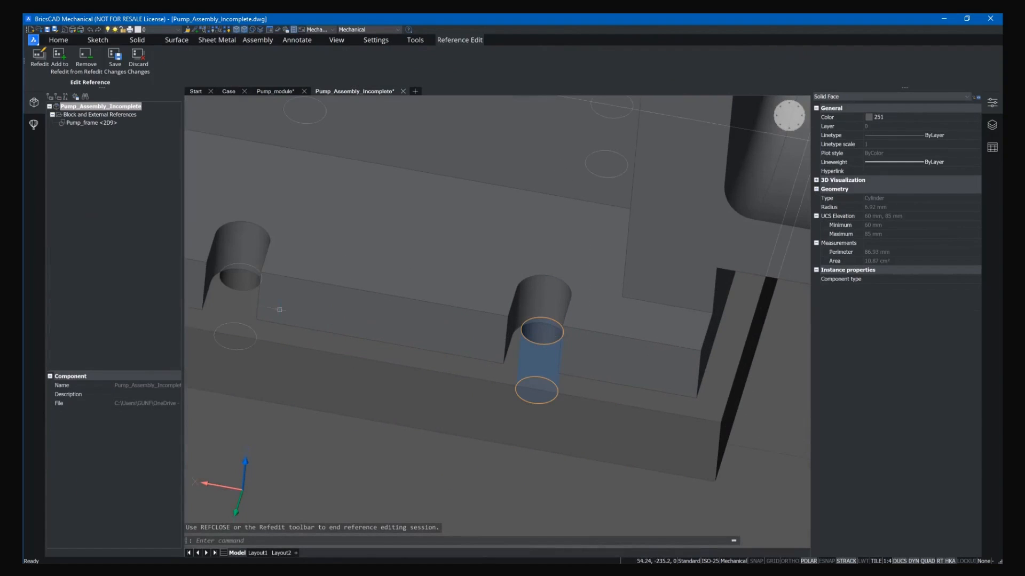
type("M")
key("Return")
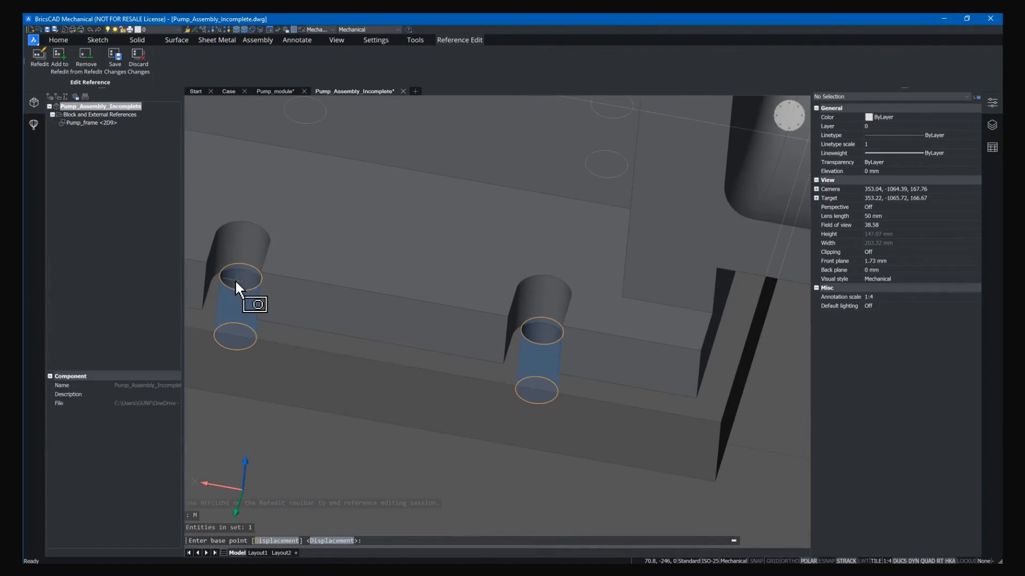
scroll(489, 352, "down", 3)
scroll(510, 344, "down", 1)
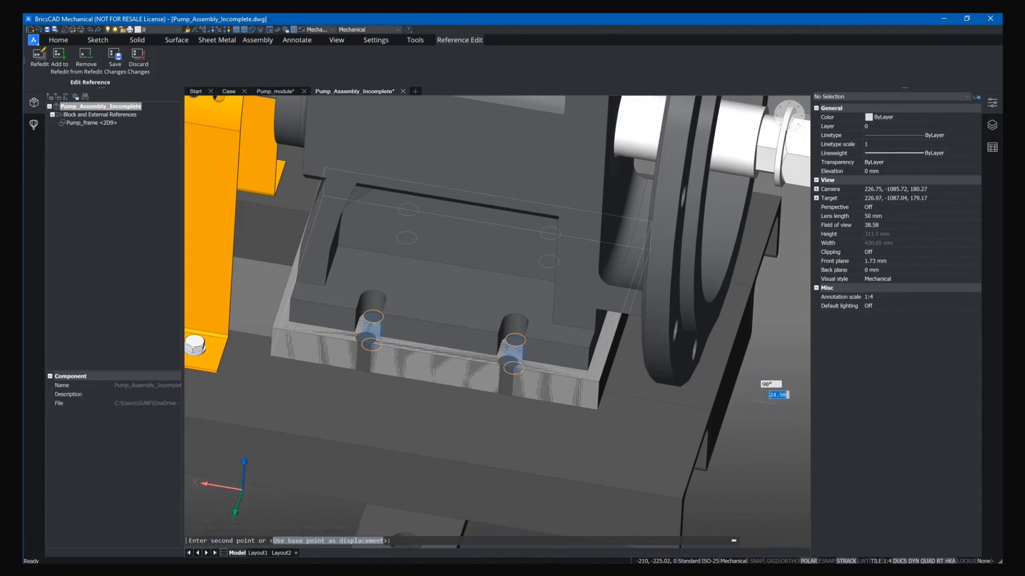
left_click(767, 403)
Step: Move the two plate hole faces on the opposite side along Y toward the foot slots and save the Pump_frame reference edit
middle_click_drag(728, 424, 586, 392, "shift")
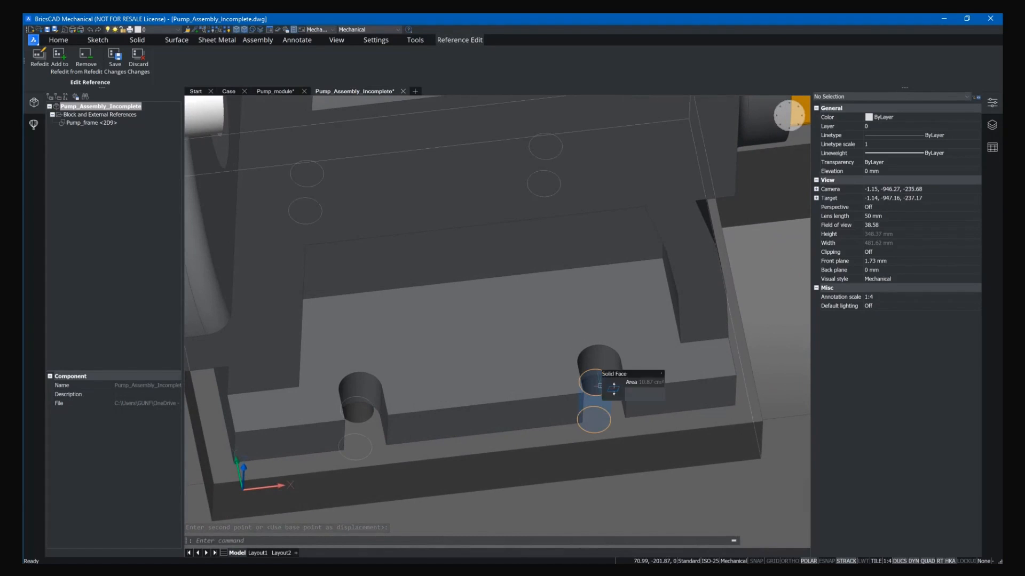
left_click(614, 390)
left_click(362, 415)
scroll(361, 415, "down", 5)
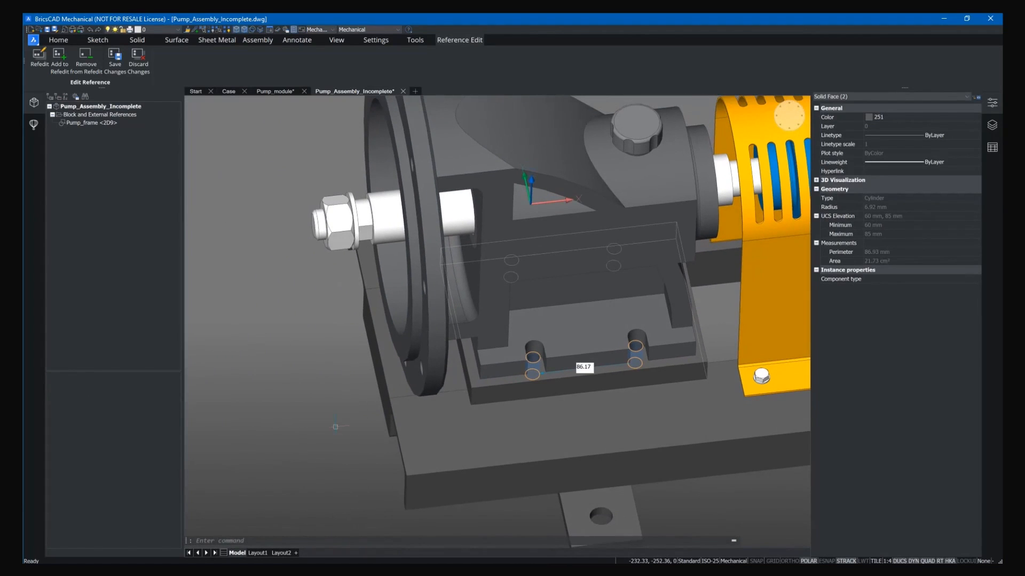
type("m")
key("Return")
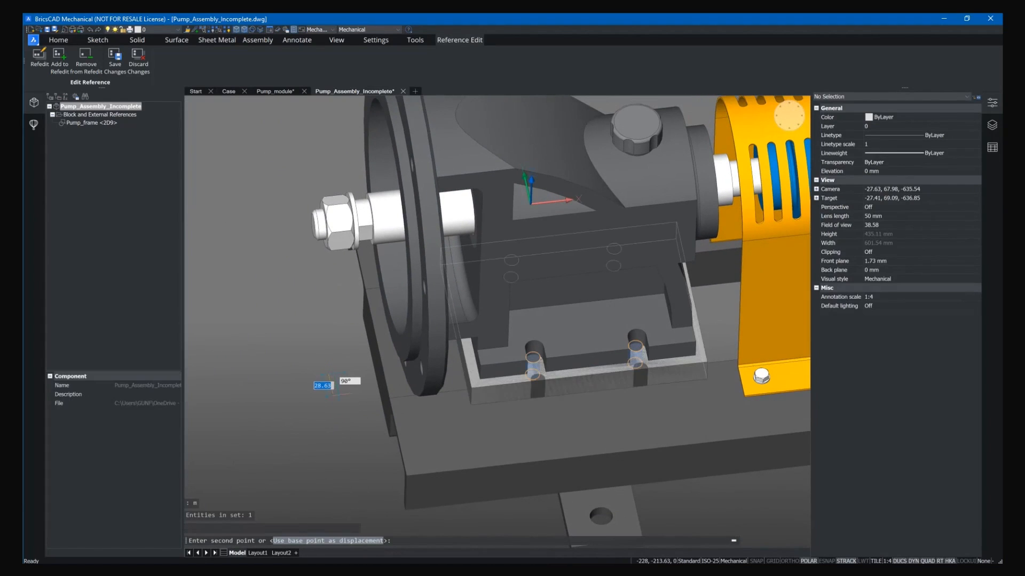
left_click(335, 395)
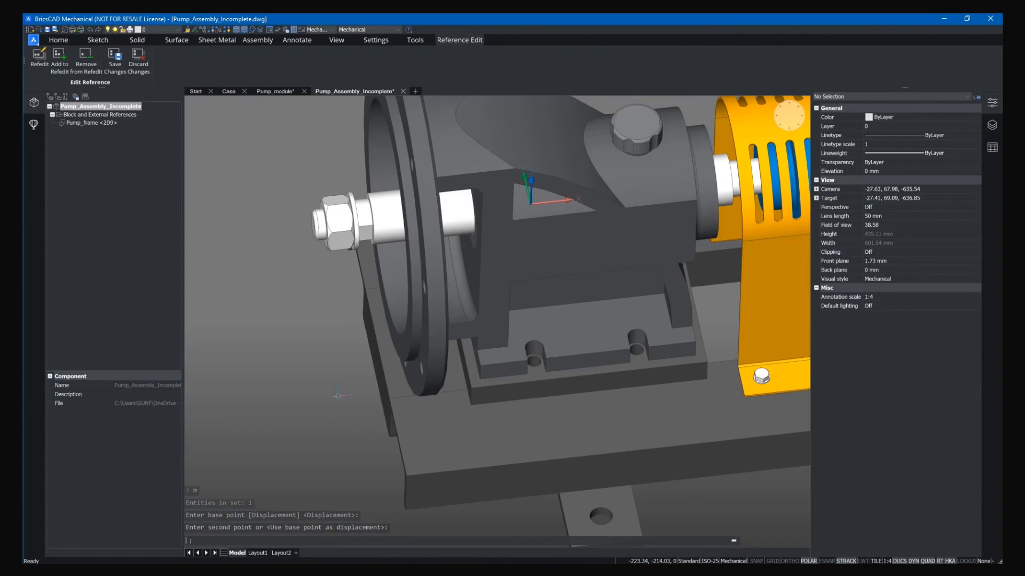
left_click(111, 54)
Step: Copy the motor foot's M16 socket head screw with both washers along X to the bearing frame foot's slot nearest the guard, using a center snap
middle_click_drag(312, 406, 535, 400, "shift")
middle_click_drag(567, 430, 708, 474, "shift")
scroll(738, 475, "down", 2)
scroll(689, 472, "up", 4)
scroll(512, 373, "up", 3)
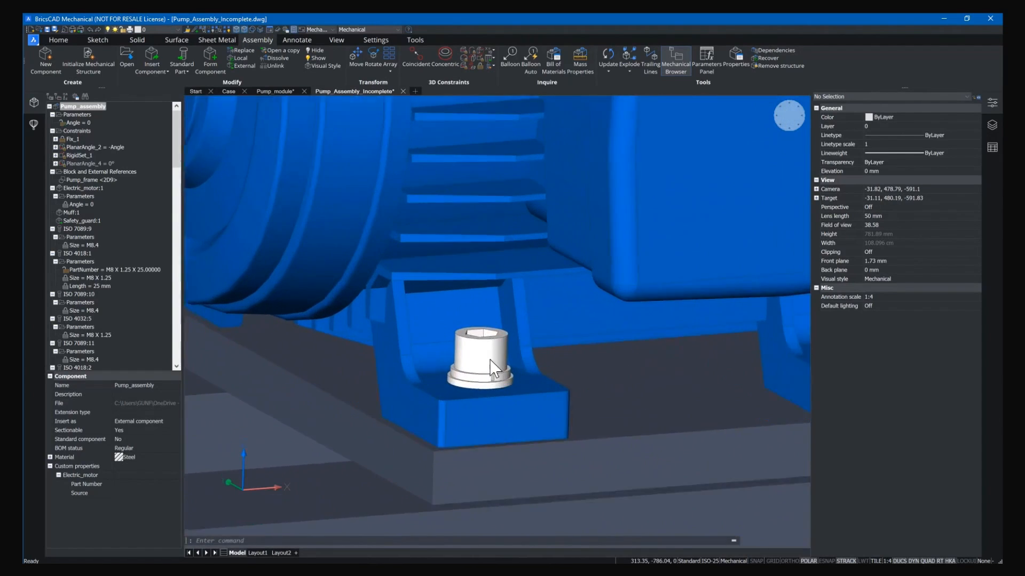
left_click(494, 347)
scroll(495, 349, "up", 3)
left_click(448, 378)
left_click(439, 390)
scroll(440, 387, "down", 4)
middle_click_drag(482, 391, 585, 349)
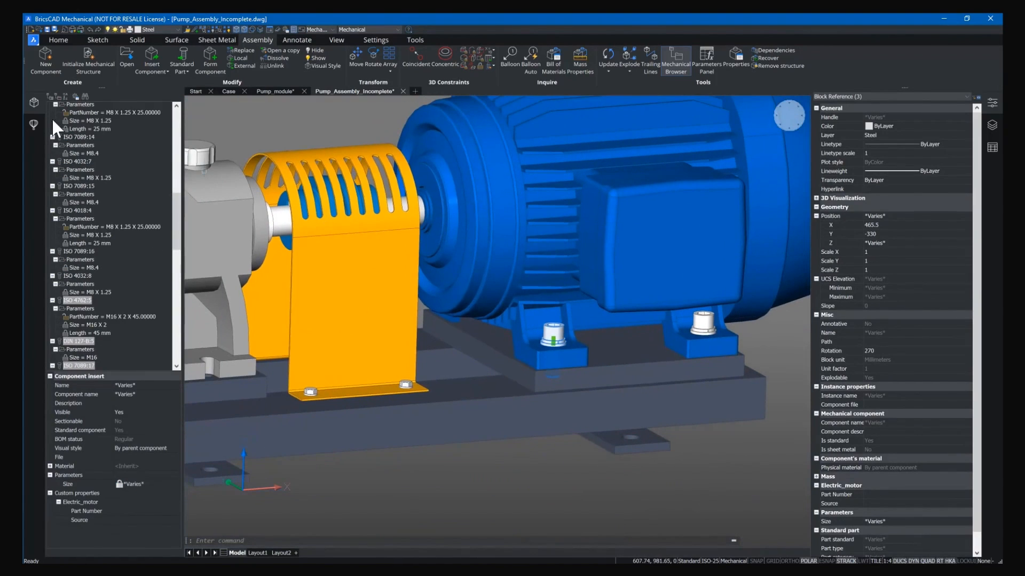
left_click(59, 40)
left_click(261, 56)
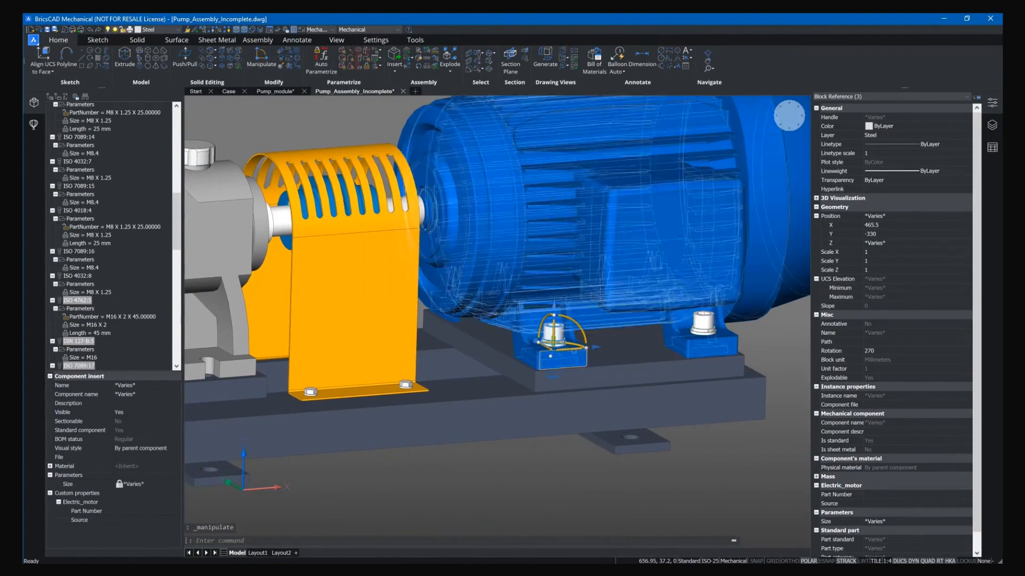
key("ctrl")
middle_click_drag(406, 405, 649, 402)
middle_click_drag(481, 368, 463, 419, "shift")
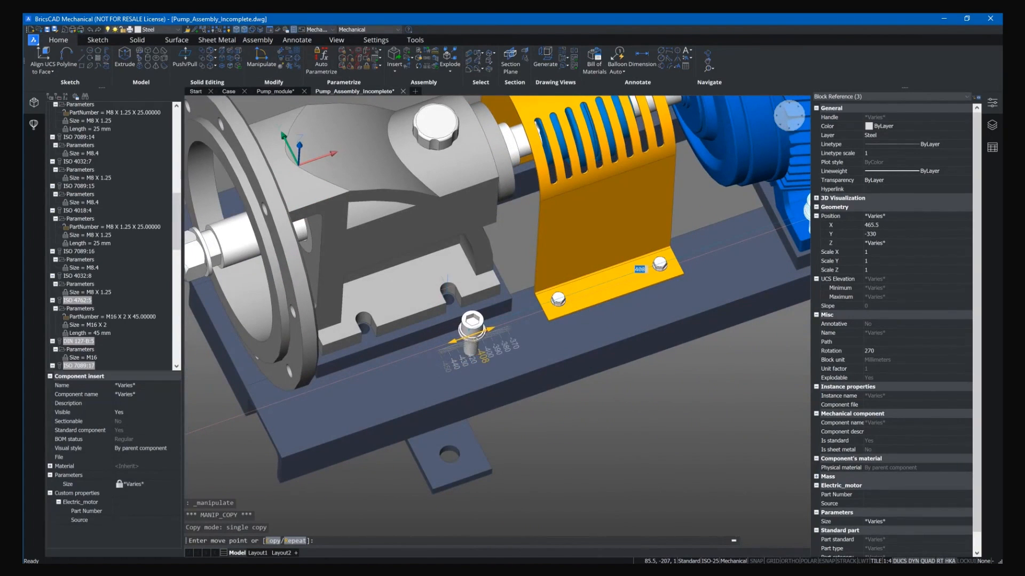
right_click(446, 287, "shift")
left_click(470, 344)
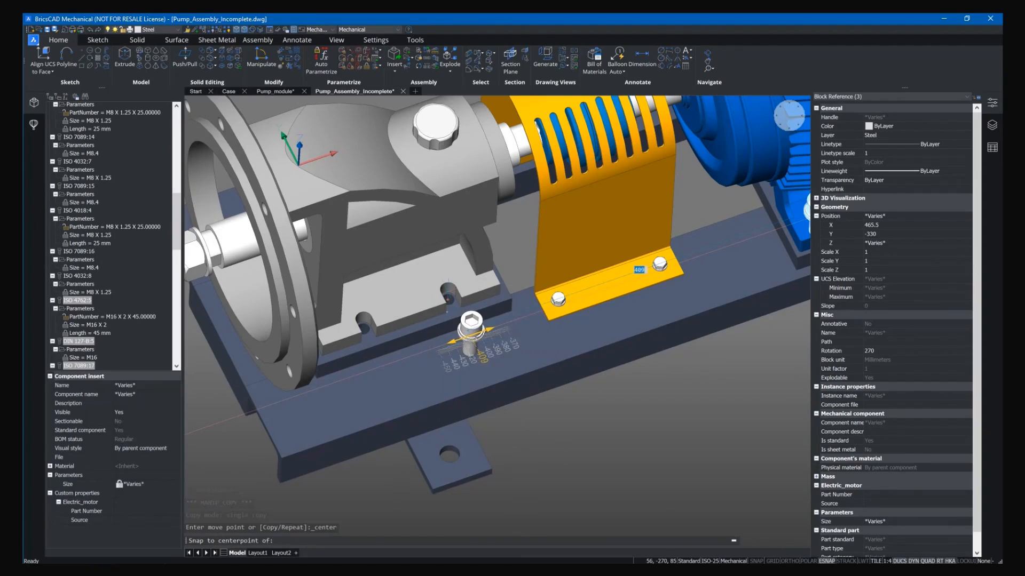
left_click(448, 299)
Step: Lower the copied screw and washers about 10 mm and move them along Y into the foot slot with a center snap
middle_click_drag(473, 341, 501, 343, "shift")
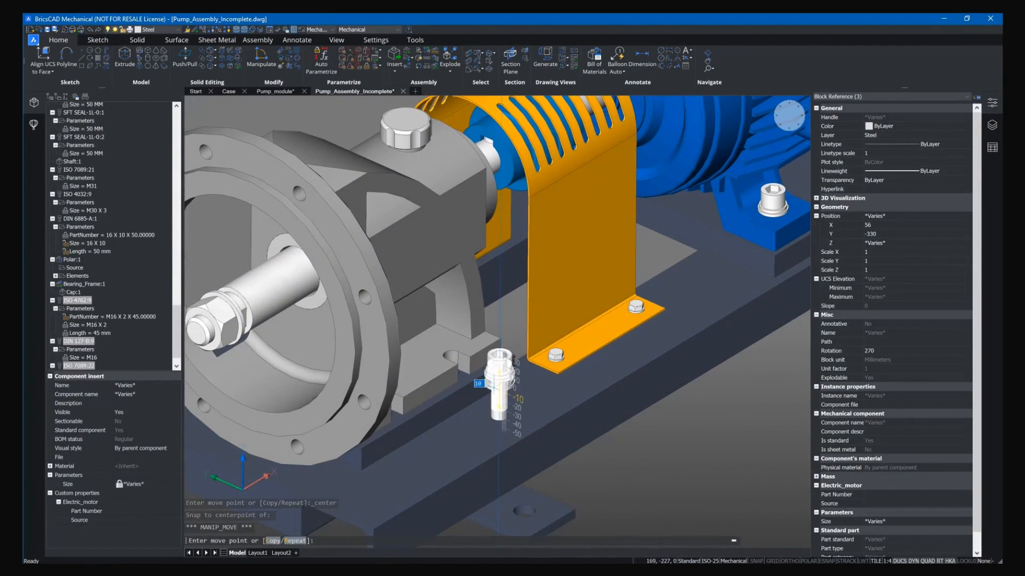
scroll(499, 374, "up", 5)
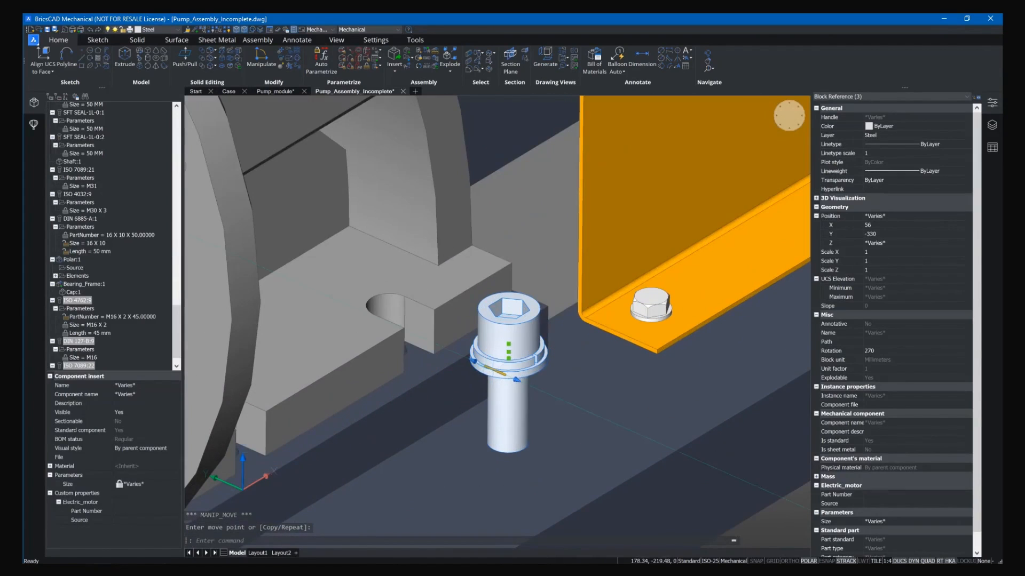
left_click(495, 369)
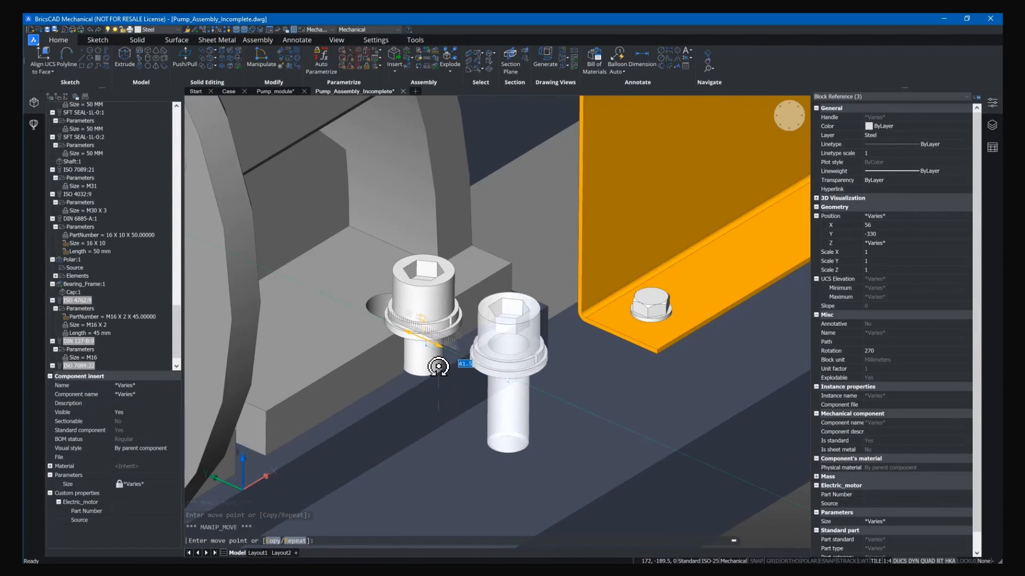
right_click(422, 348, "shift")
left_click(453, 406)
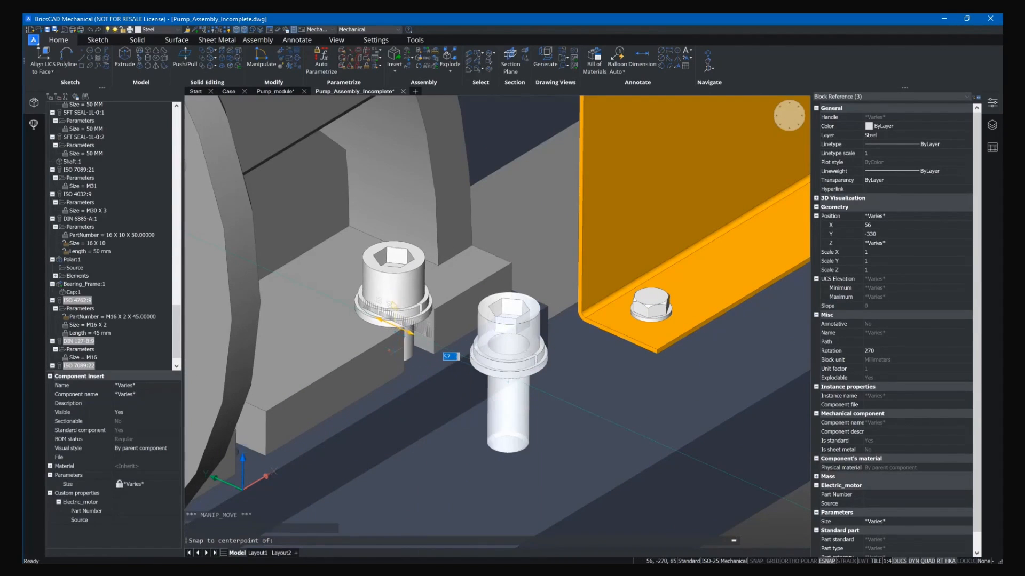
left_click(396, 347)
Step: Copy the M16 screw with both washers along X into the next slot of the bearing frame foot, using a center snap
middle_click_drag(396, 347, 519, 370, "shift")
scroll(483, 370, "down", 2)
left_click(526, 346)
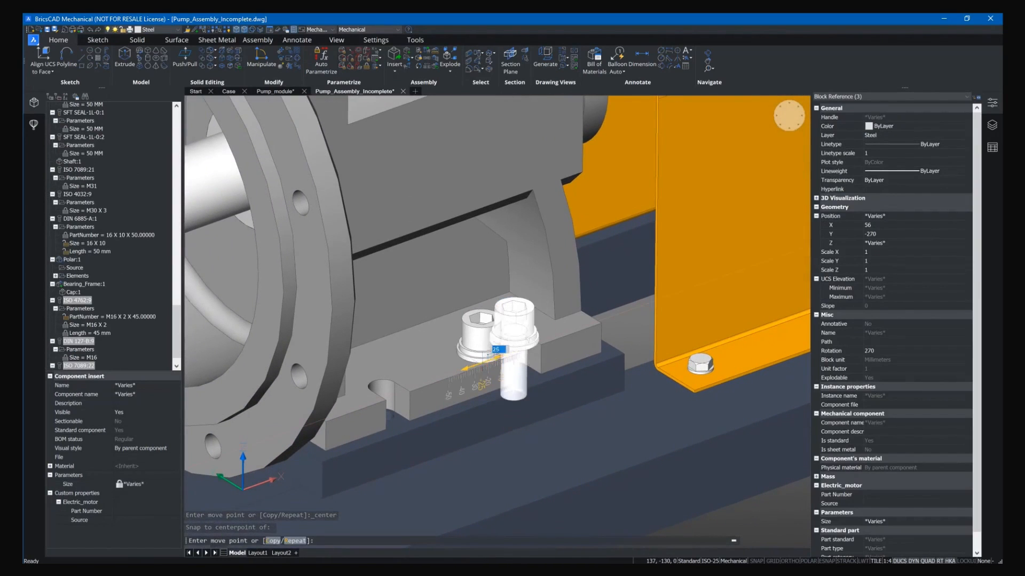
right_click(476, 369, "shift")
left_click(507, 217)
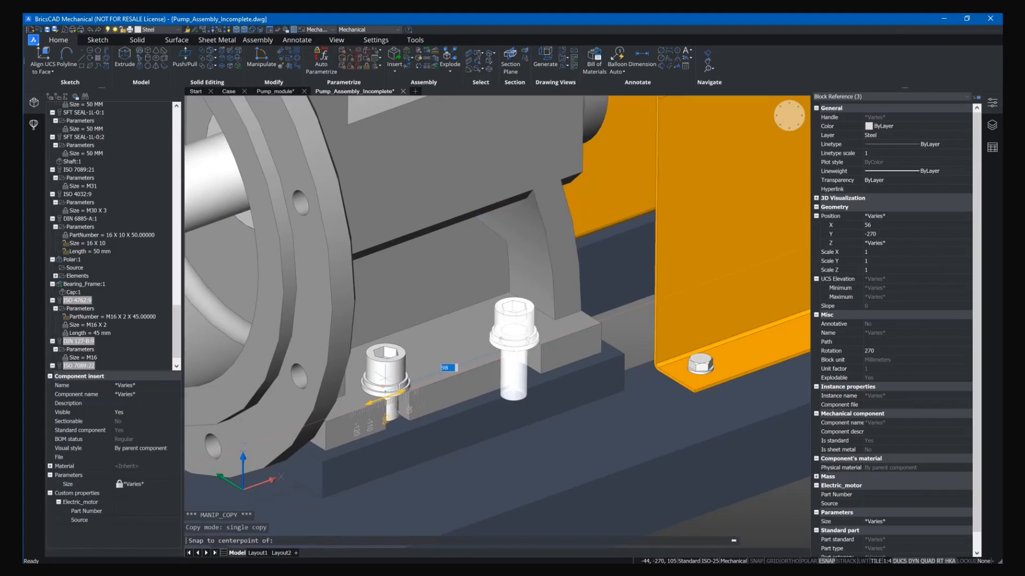
left_click(388, 399)
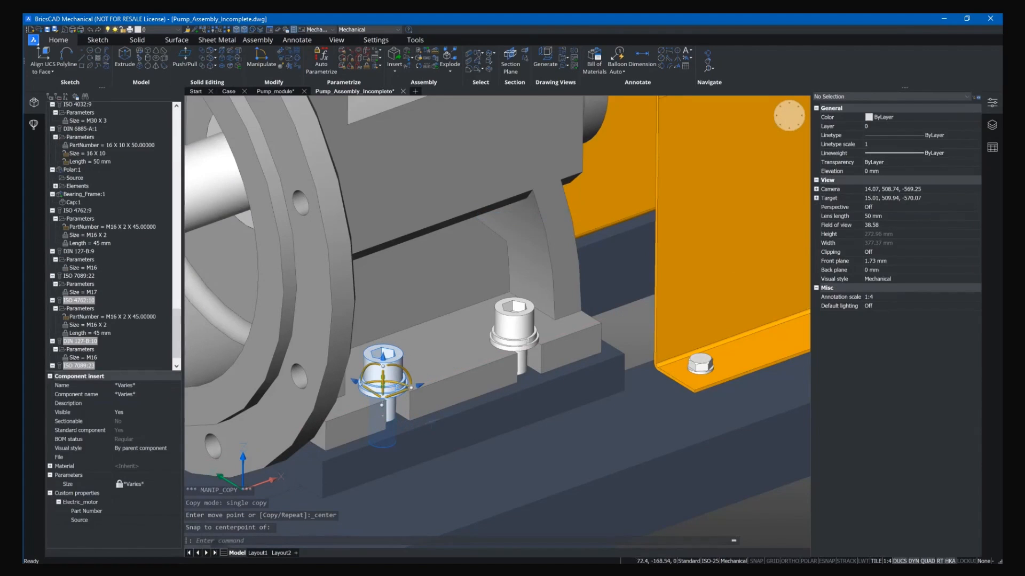
Step: Copy both M16 screws with their washers along Y to the two slots on the opposite side of the foot, using a center snap
scroll(504, 343, "up", 5)
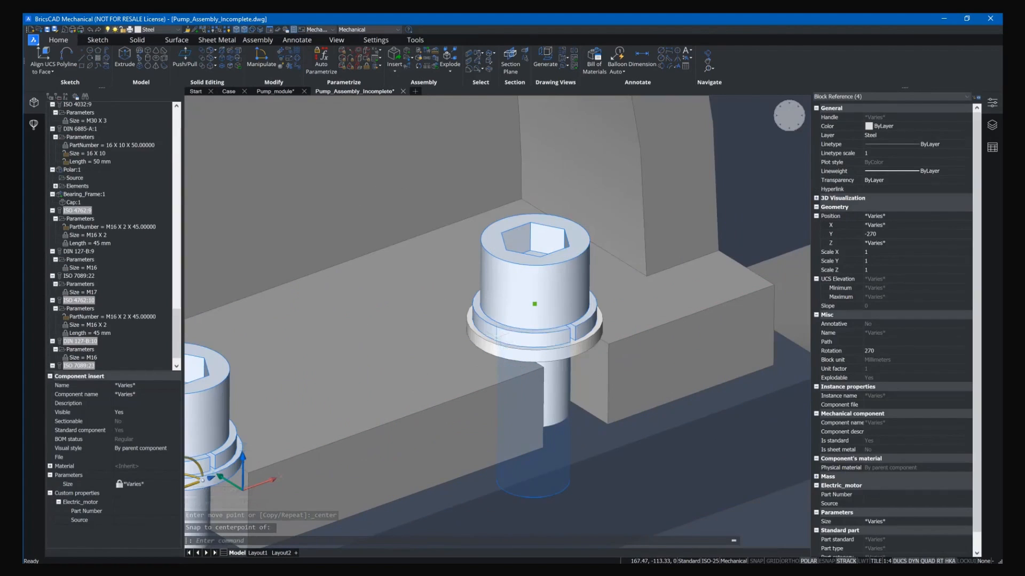
left_click(491, 345)
scroll(491, 351, "down", 5)
middle_click_drag(419, 415, 502, 378)
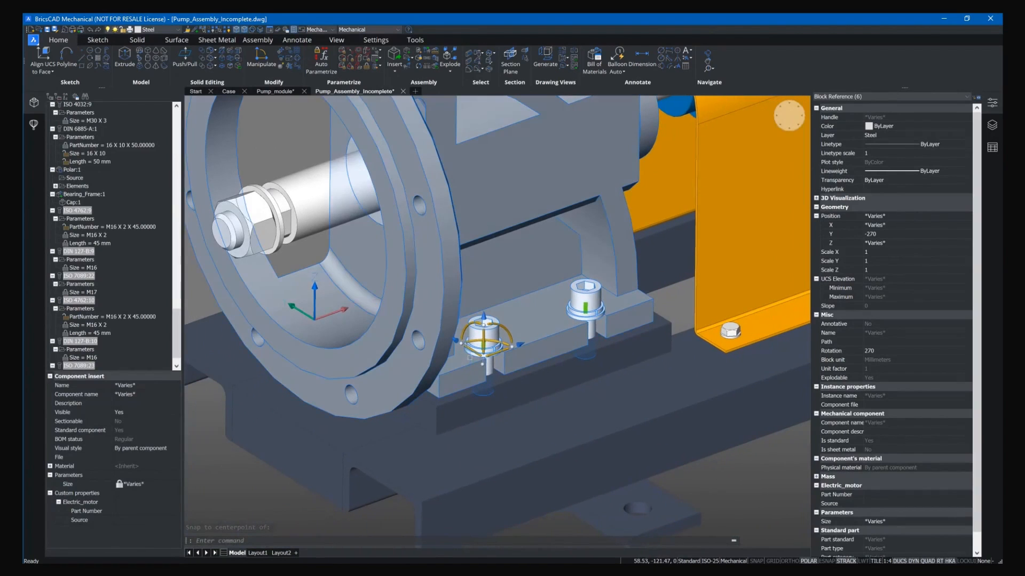
left_click(473, 351)
key("ctrl")
middle_click_drag(467, 352, 511, 299, "shift")
right_click(511, 162, "shift")
left_click(541, 214)
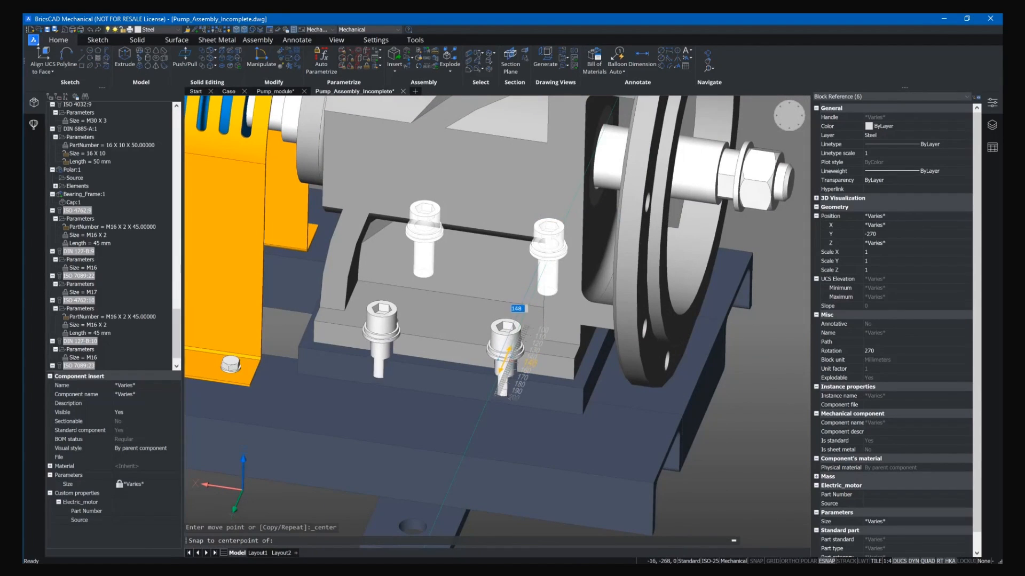
key("Escape")
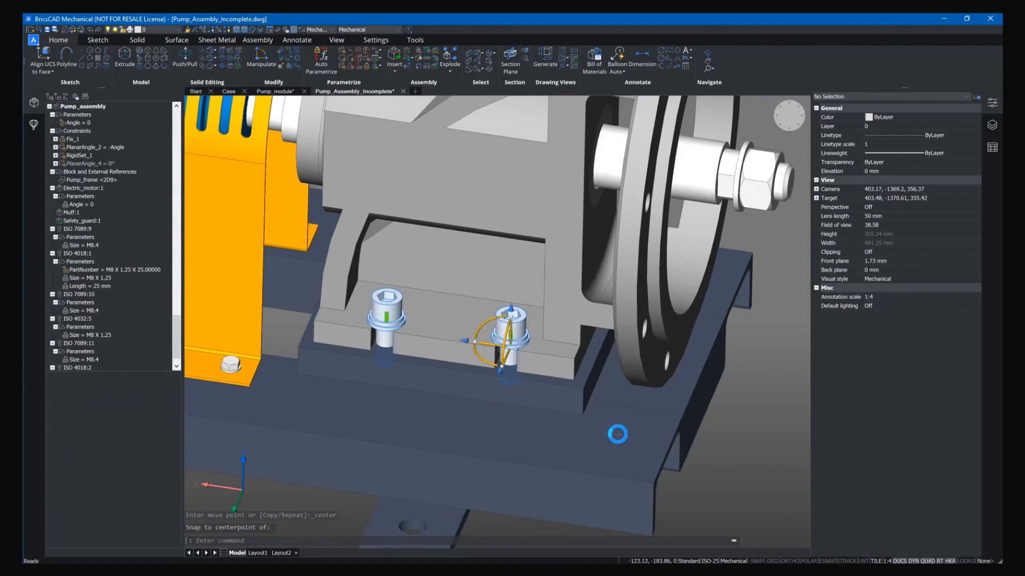
Step: Insert the Cover component from the Parts folder in front of the bearing frame, at about X -428, Y 8, Z 0
scroll(609, 434, "down", 5)
middle_click_drag(608, 434, 487, 280, "shift")
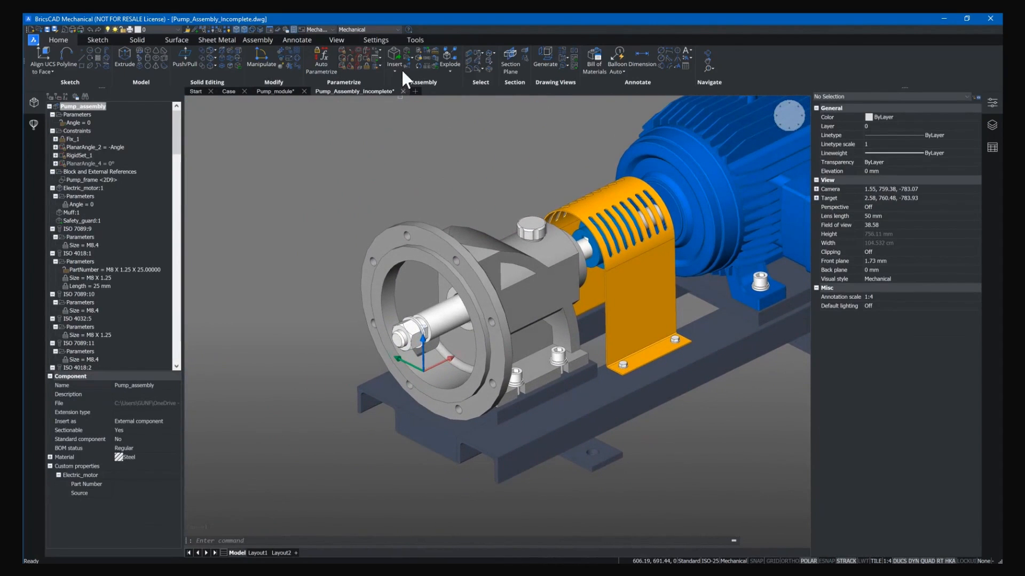
left_click(396, 50)
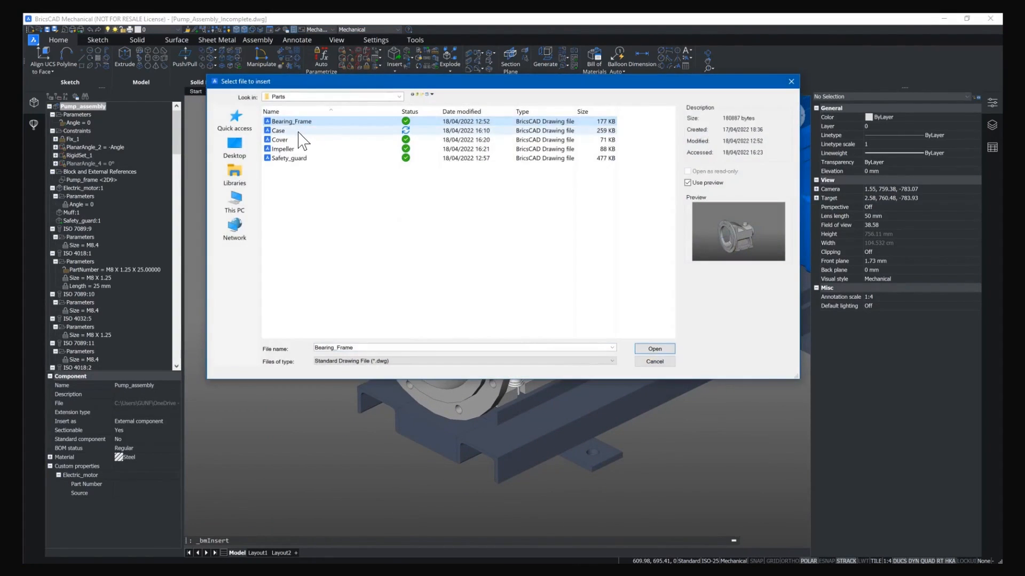
left_click(298, 131)
left_click(296, 140)
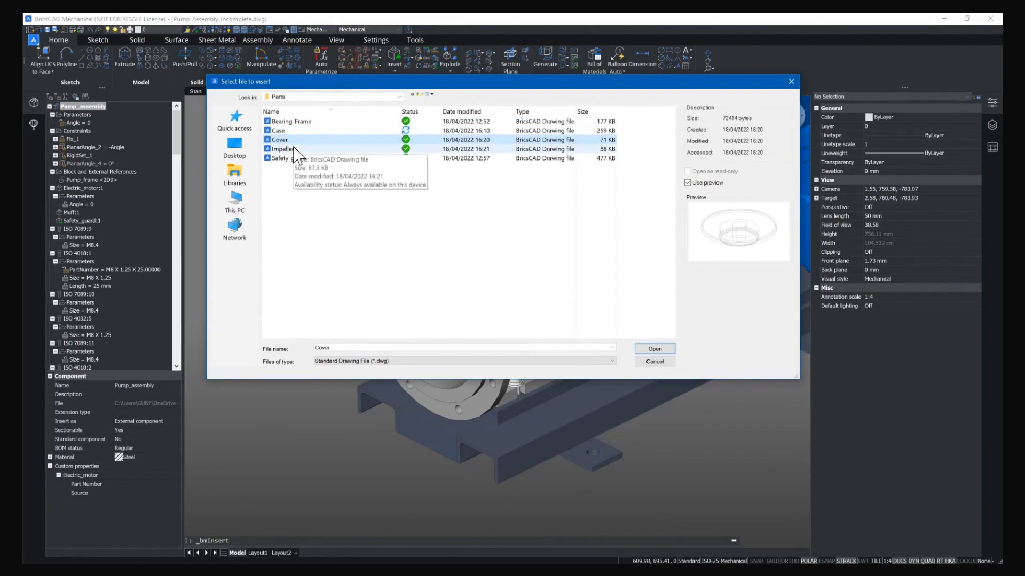
left_click(283, 150)
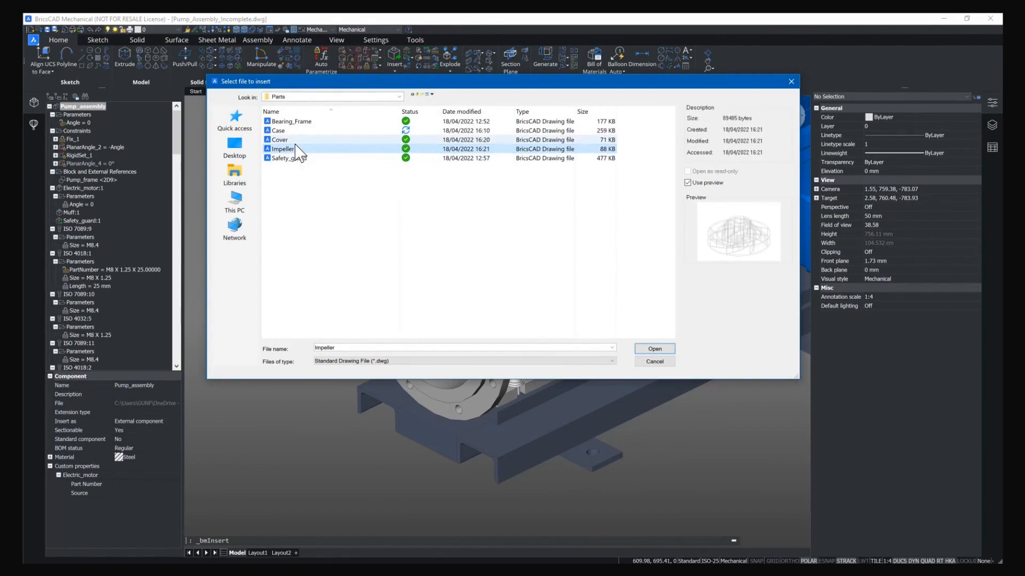
left_click(288, 140)
left_click(661, 350)
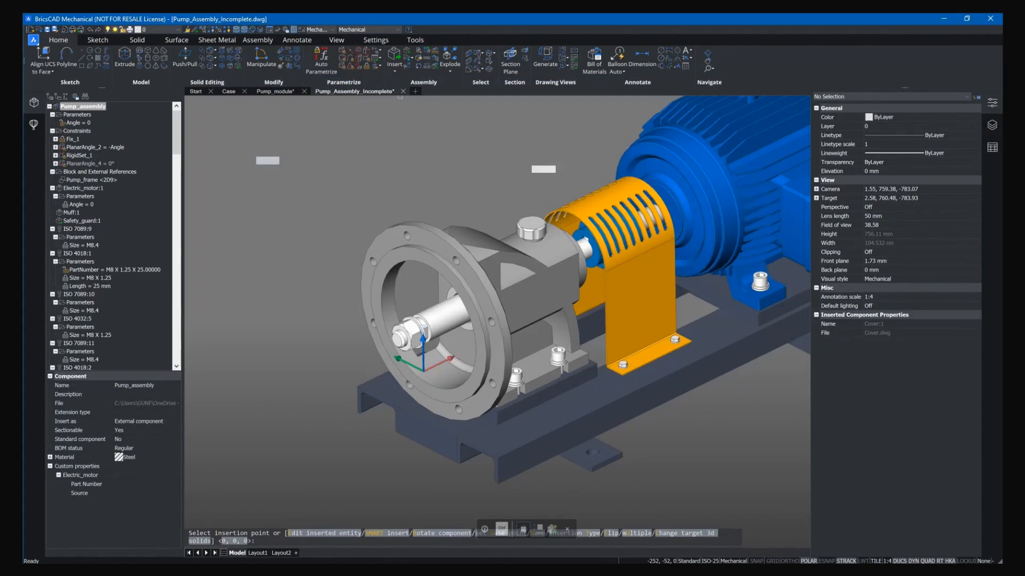
middle_click_drag(469, 358, 613, 268)
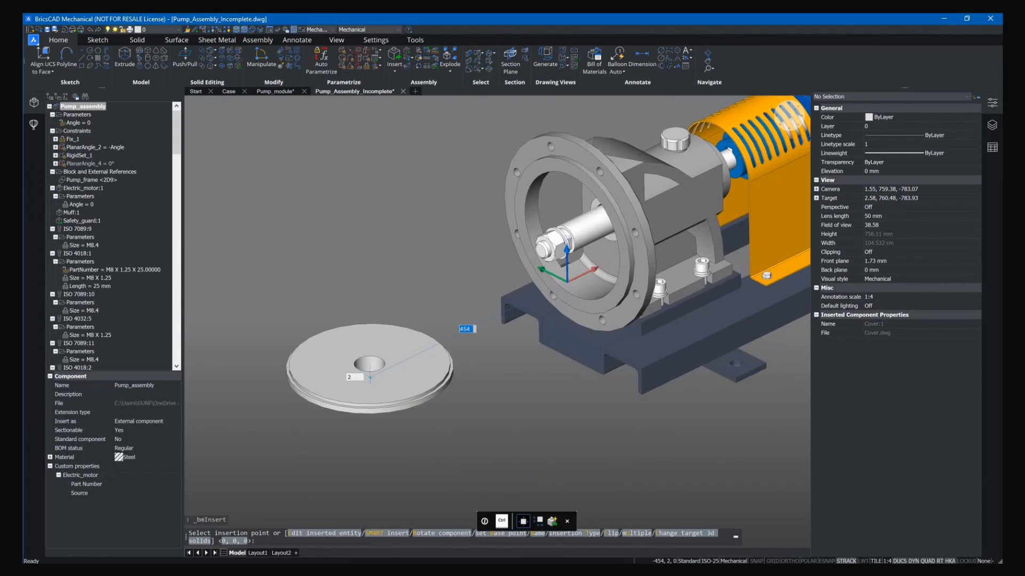
left_click(378, 370)
Step: Apply a Fix constraint to the Bearing_Frame component
middle_click_drag(430, 436, 646, 225, "shift")
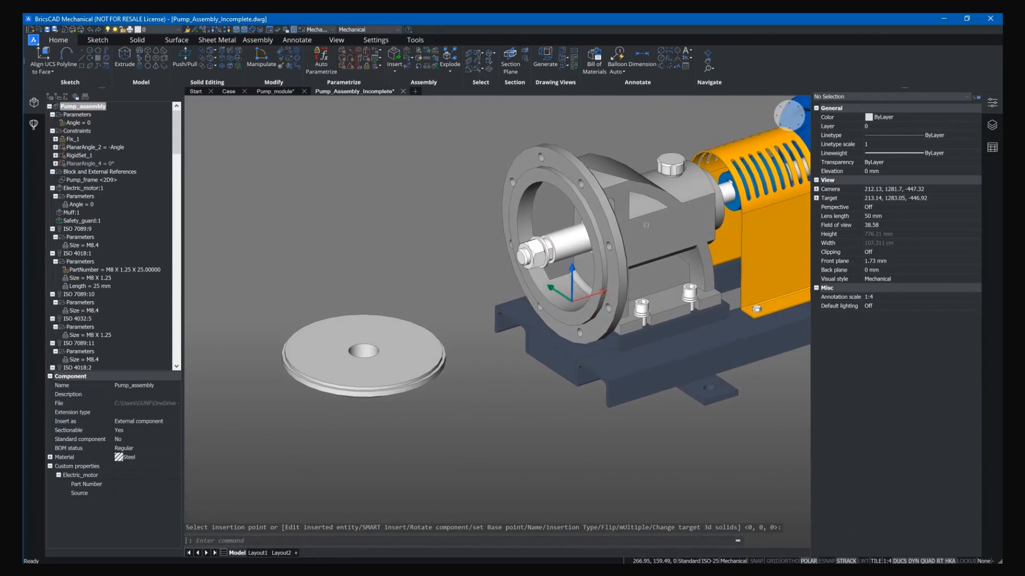
left_click(646, 224)
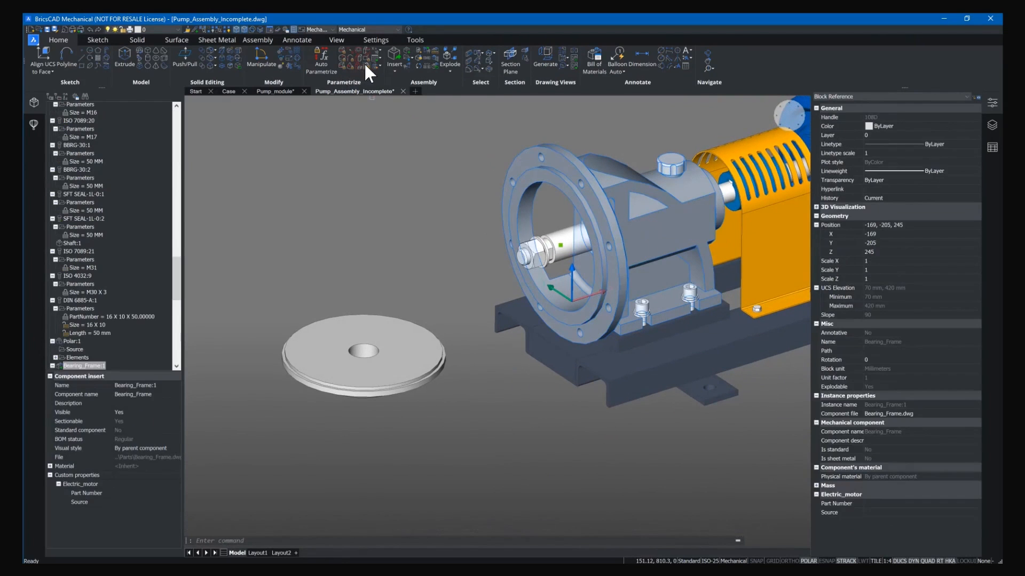
left_click(366, 65)
Step: Rotate the Cover component 90° so that it stands upright, parallel to the bearing frame's flange
middle_click_drag(438, 356, 409, 364)
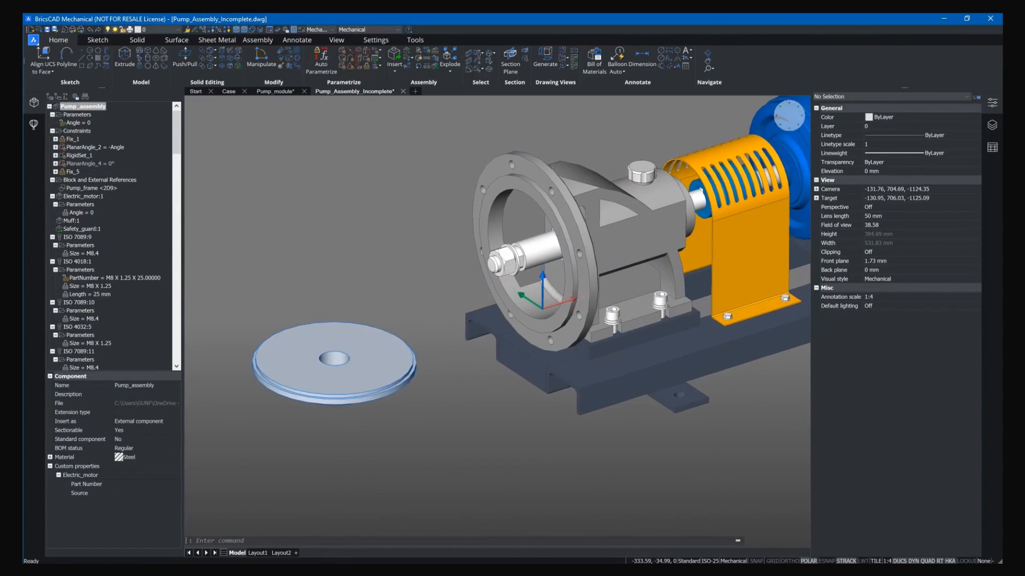
left_click(394, 368)
left_click(344, 340)
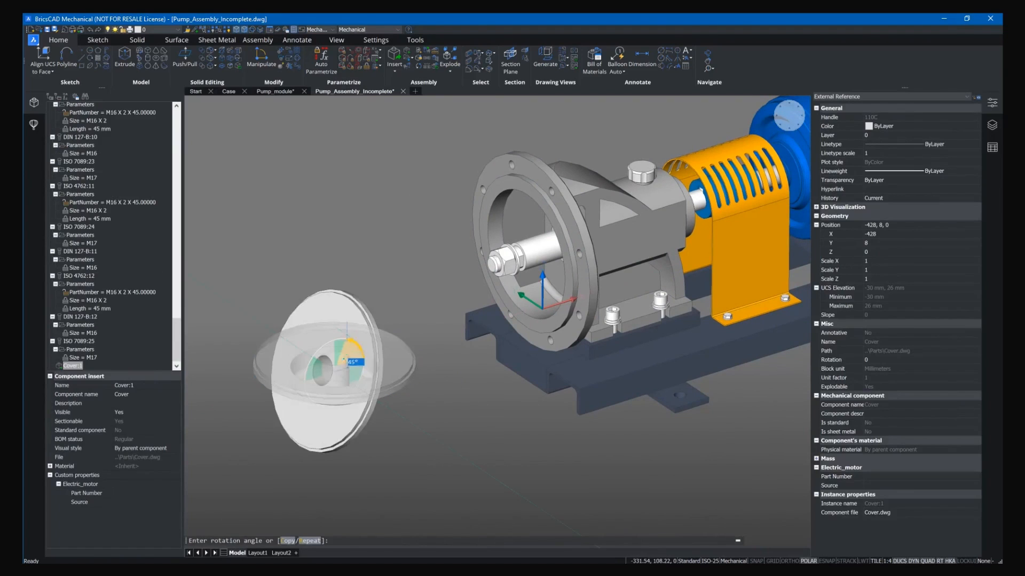
left_click(351, 359)
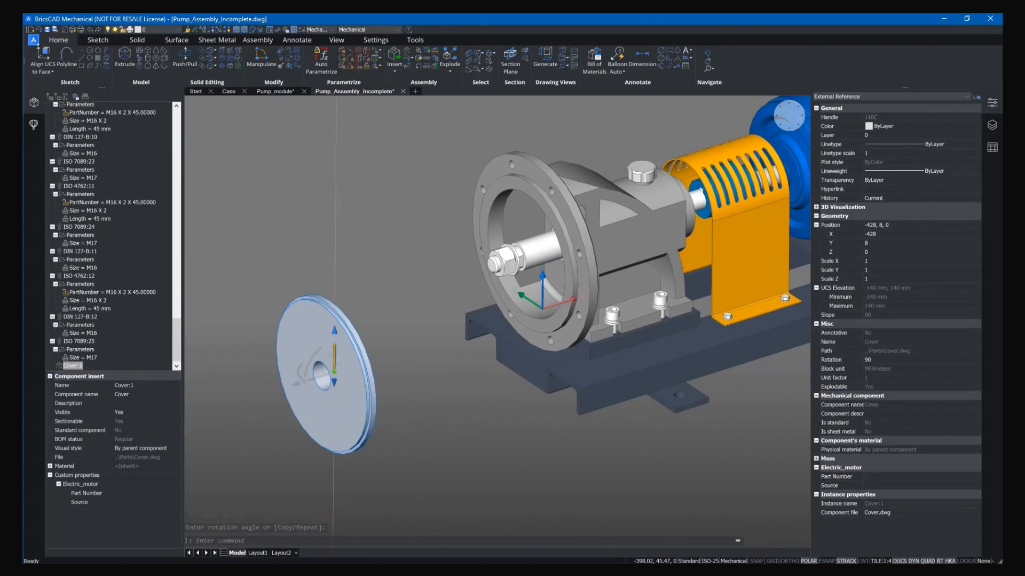
key("Escape")
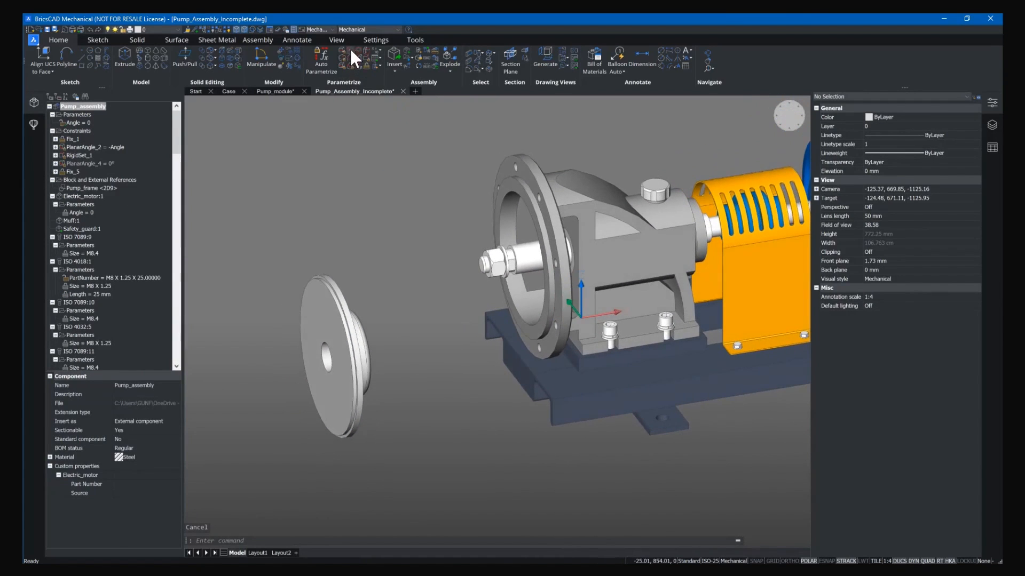
Step: Add a 3D Coincident constraint between the cover's mating face and the matching face of the bearing frame's flange
left_click(350, 50)
middle_click_drag(401, 353, 525, 347, "shift")
left_click(393, 270)
scroll(520, 326, "up", 3)
left_click(525, 325)
scroll(429, 380, "down", 1)
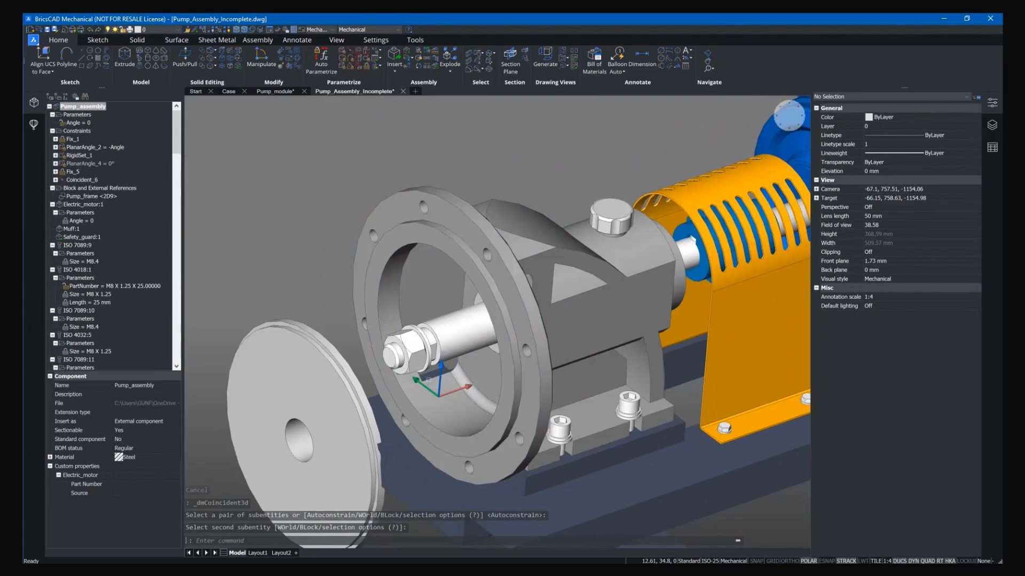
Step: Add a 3D Concentric constraint between the cover's circular outer rim and the bearing frame's round flange
left_click(353, 49)
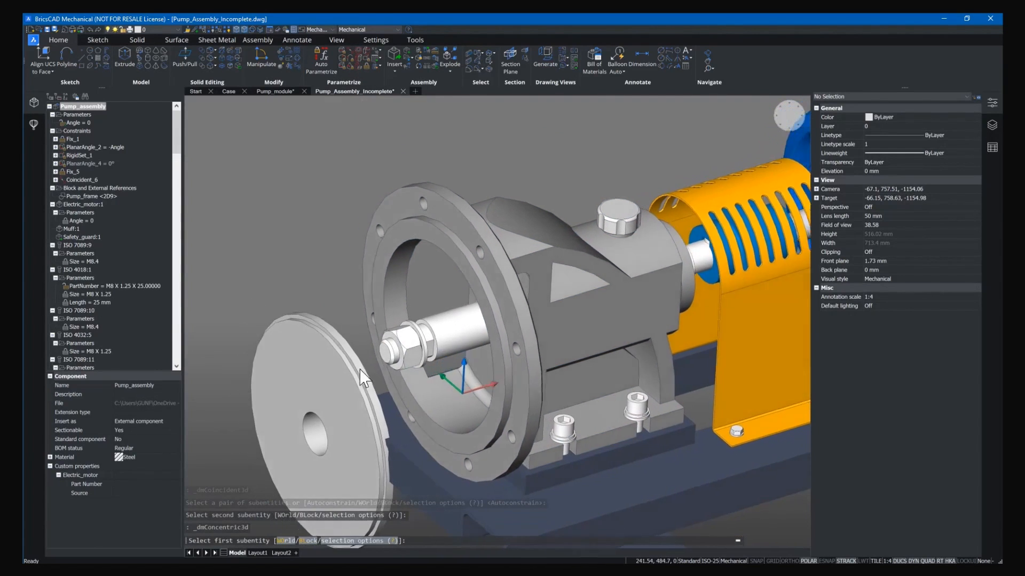
scroll(476, 239, "up", 3)
left_click(476, 240)
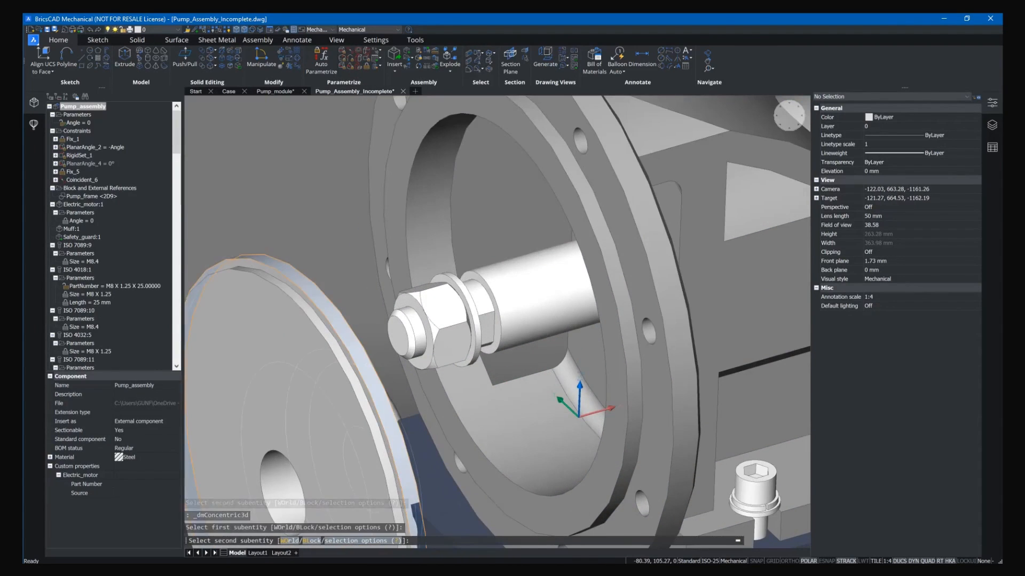
scroll(476, 240, "down", 3)
left_click(478, 224)
Step: Insert the Impeller component from the Parts folder in front of the cover, at about X -407, Y -4, Z 0
middle_click_drag(340, 383, 438, 342, "shift")
scroll(341, 382, "down", 1)
left_click(397, 59)
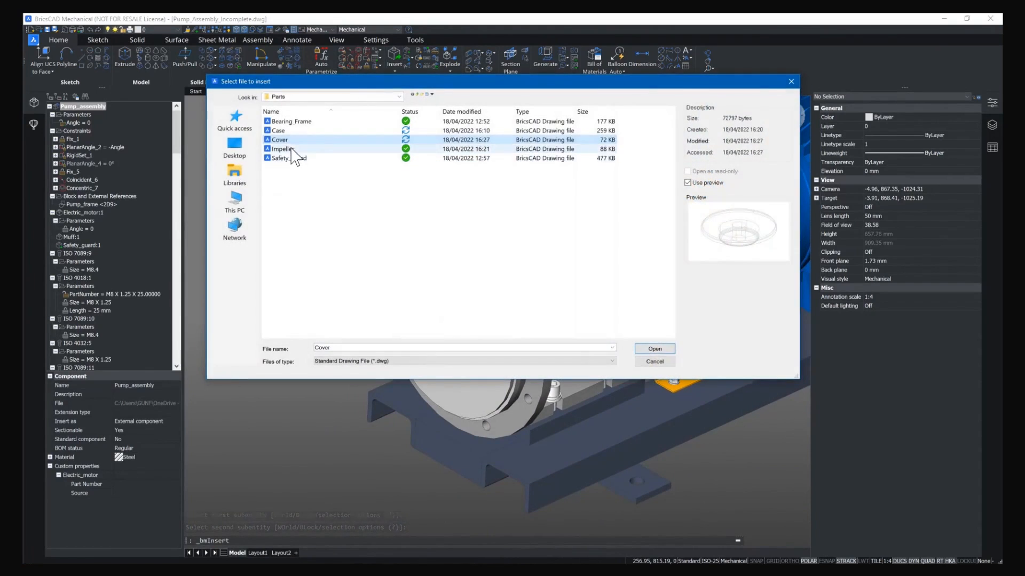
left_click(283, 149)
left_click(654, 349)
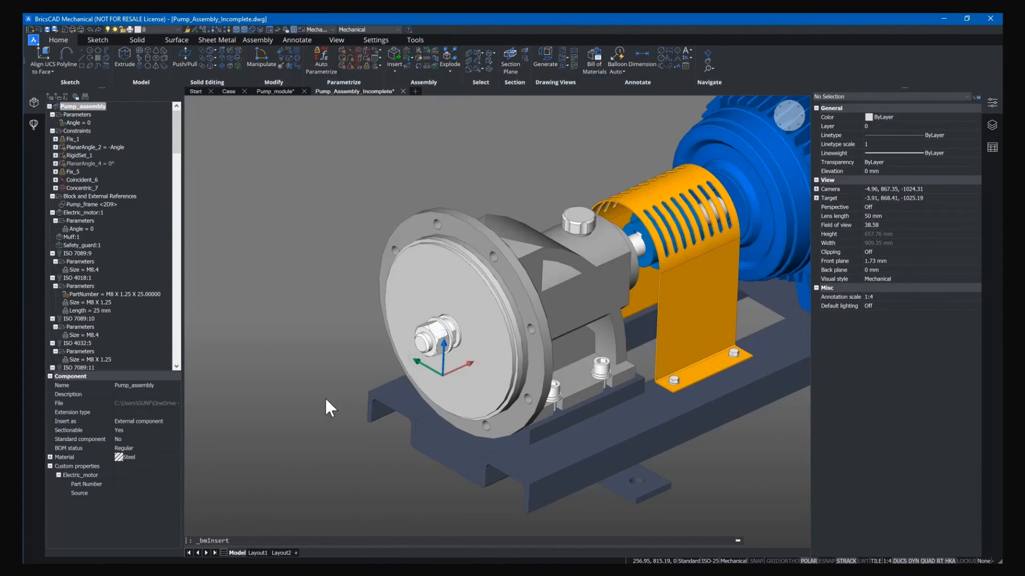
scroll(382, 372, "up", 1)
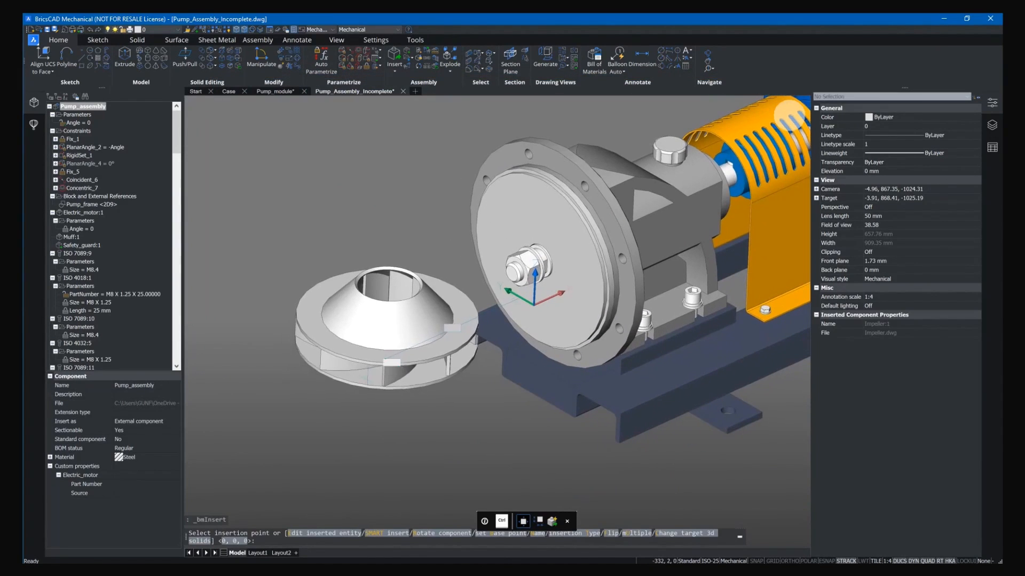
left_click(352, 408)
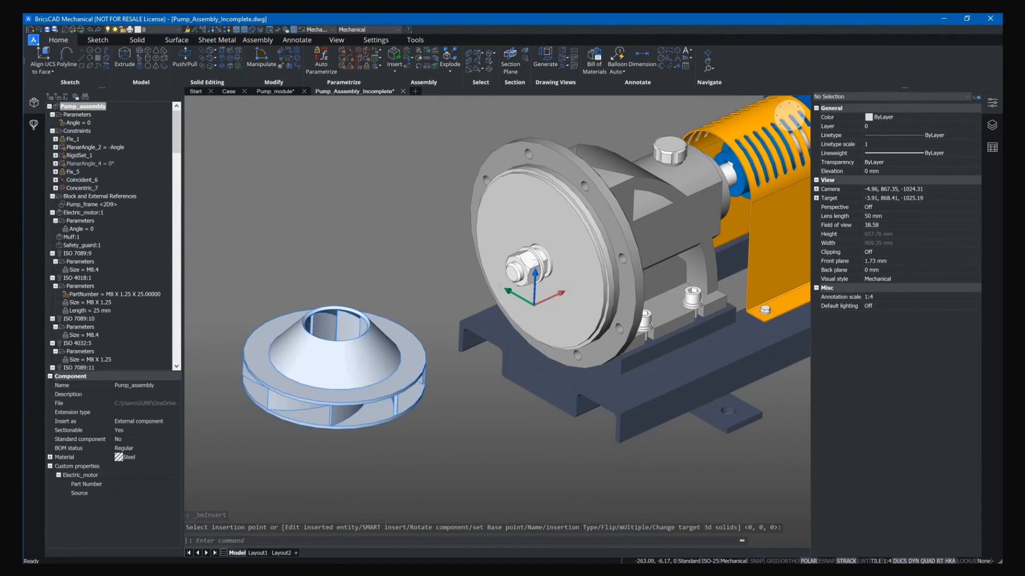
Step: Rotate the Impeller component 90° so that its inlet faces away from the cover
left_click(405, 365)
left_click(358, 372)
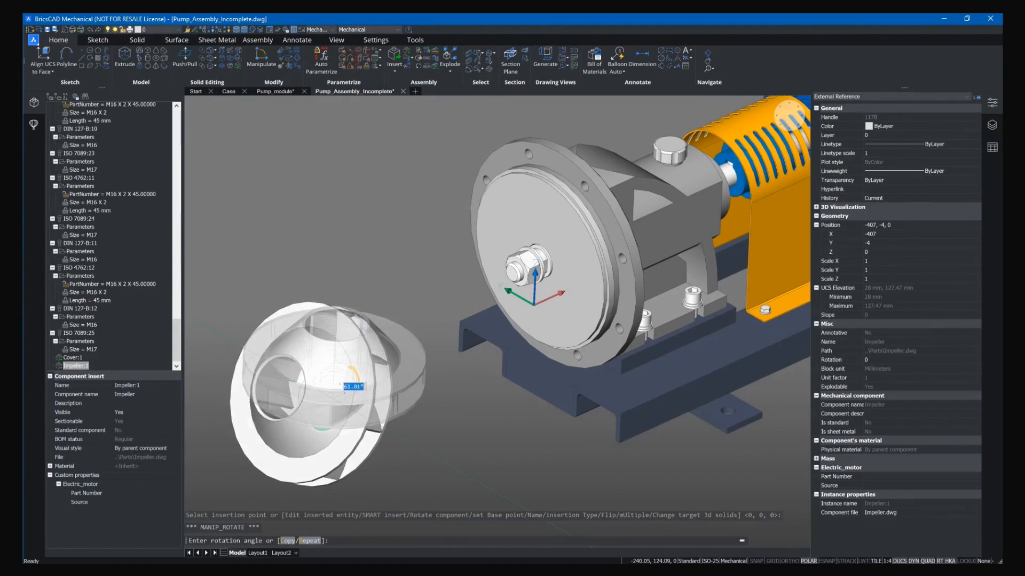
type("90")
key("Return")
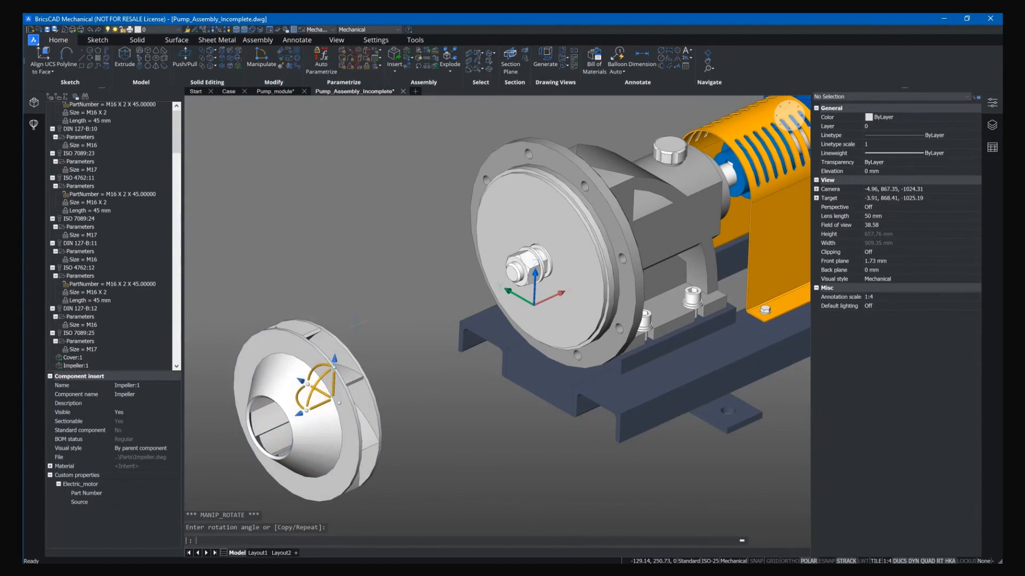
key("Escape")
Step: Add a 3D Concentric constraint between the impeller's outer circular edge and the cover's circular rim, accepting modification of the Impeller file
scroll(361, 365, "up", 4)
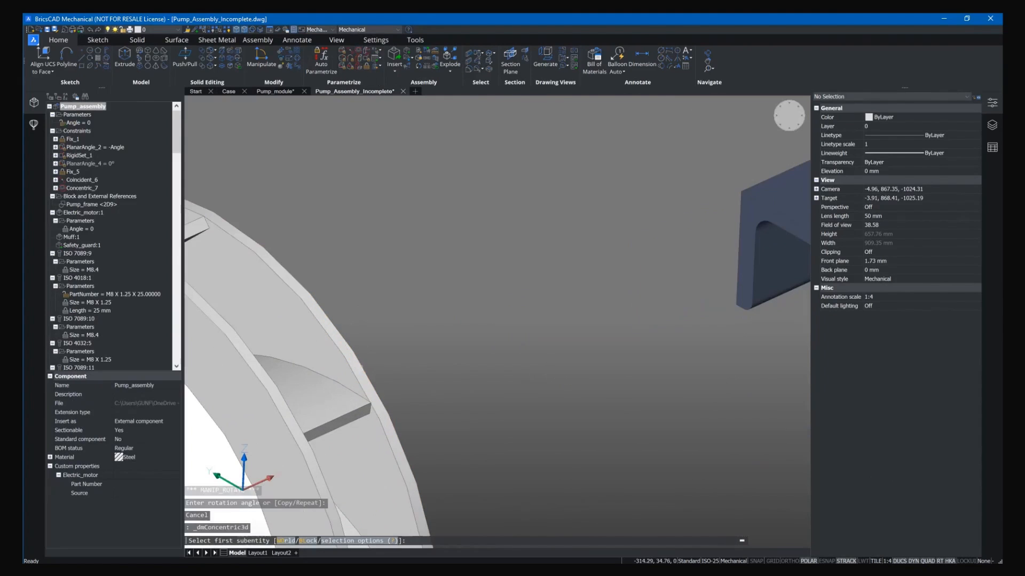
left_click(361, 365)
scroll(360, 365, "down", 3)
middle_click_drag(684, 197, 561, 312)
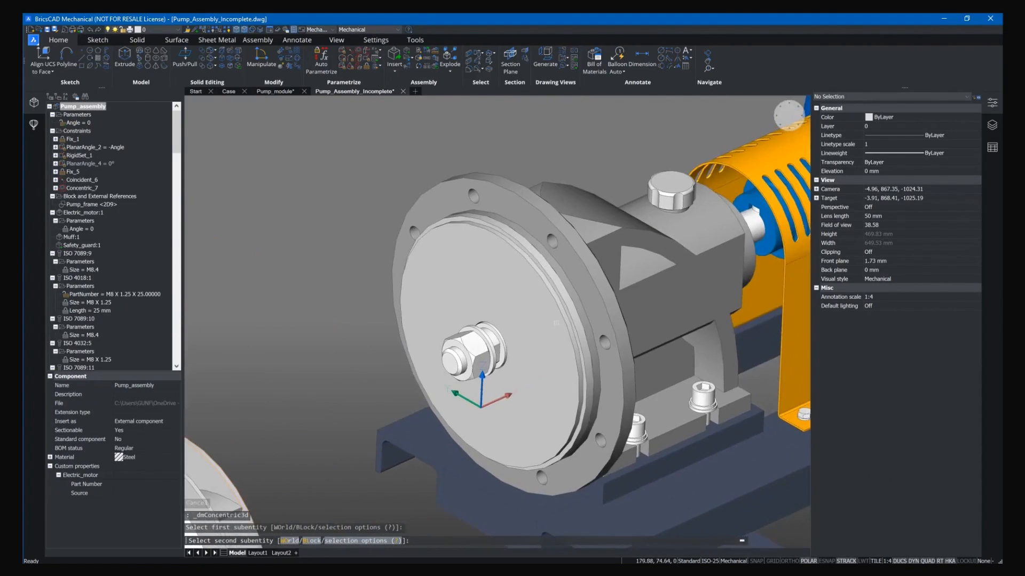
scroll(560, 312, "up", 5)
left_click(560, 312)
Step: Add a 3D Coincident constraint between the impeller's flat back face and the front face of the cover
scroll(560, 312, "down", 5)
middle_click_drag(475, 361, 365, 80)
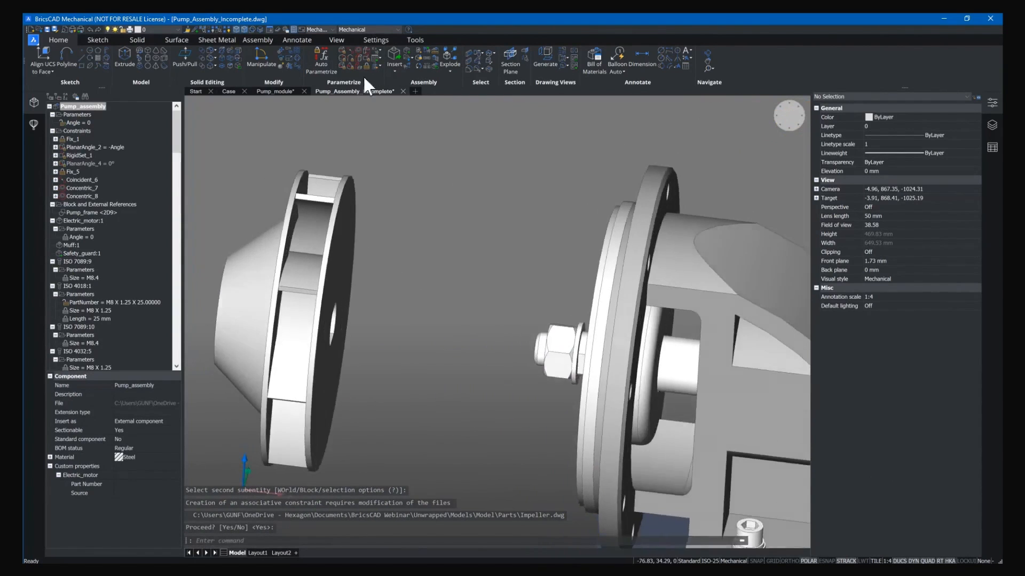
left_click(346, 49)
left_click(440, 252)
middle_click_drag(439, 252, 587, 309, "shift")
left_click(587, 309)
scroll(475, 407, "down", 3)
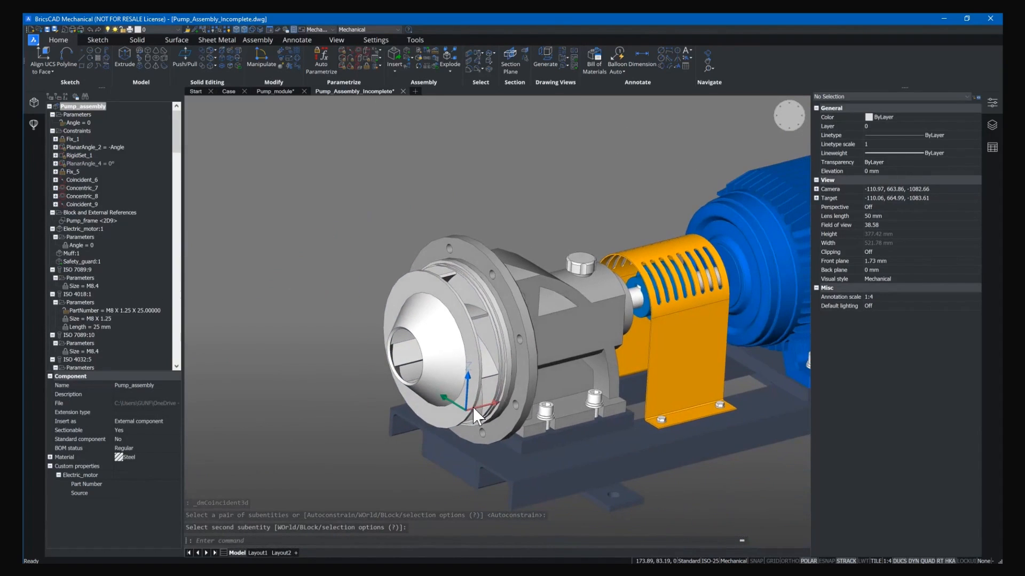
Step: Insert the Case component from the Parts folder in front of the impeller, at about X -312, Y 210, Z 0
middle_click_drag(476, 417, 476, 457, "shift")
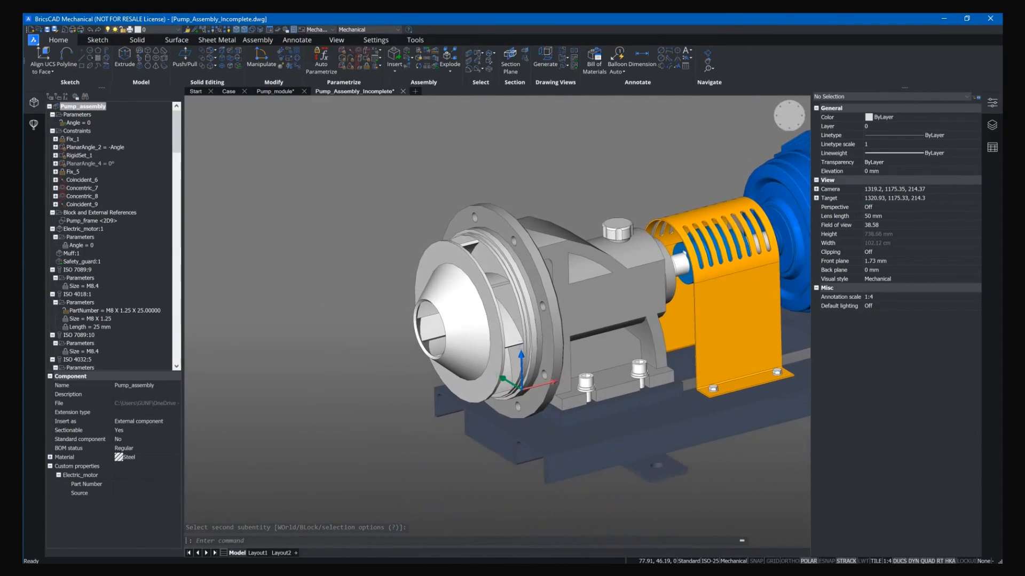
left_click(390, 50)
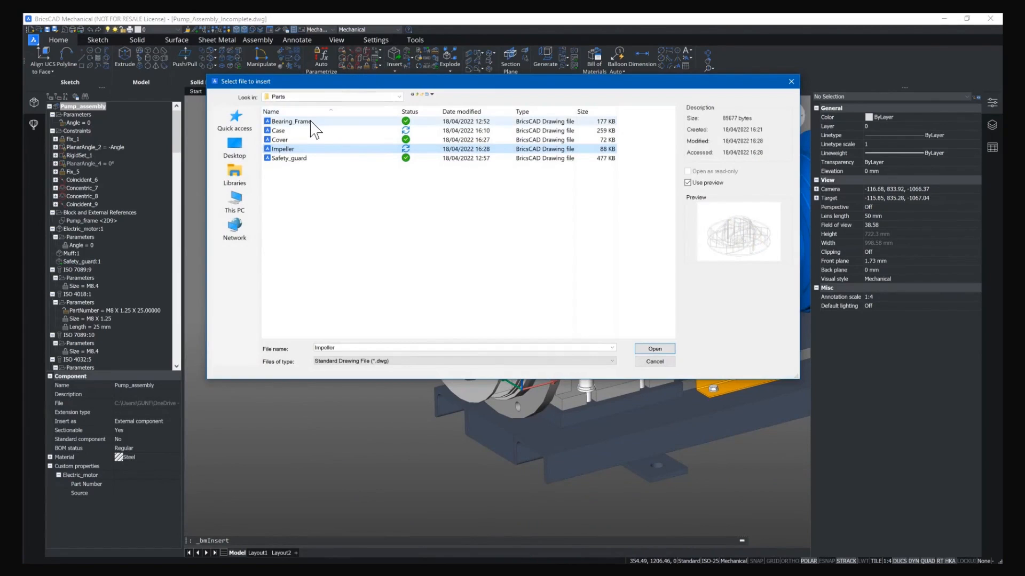
double_click(300, 133)
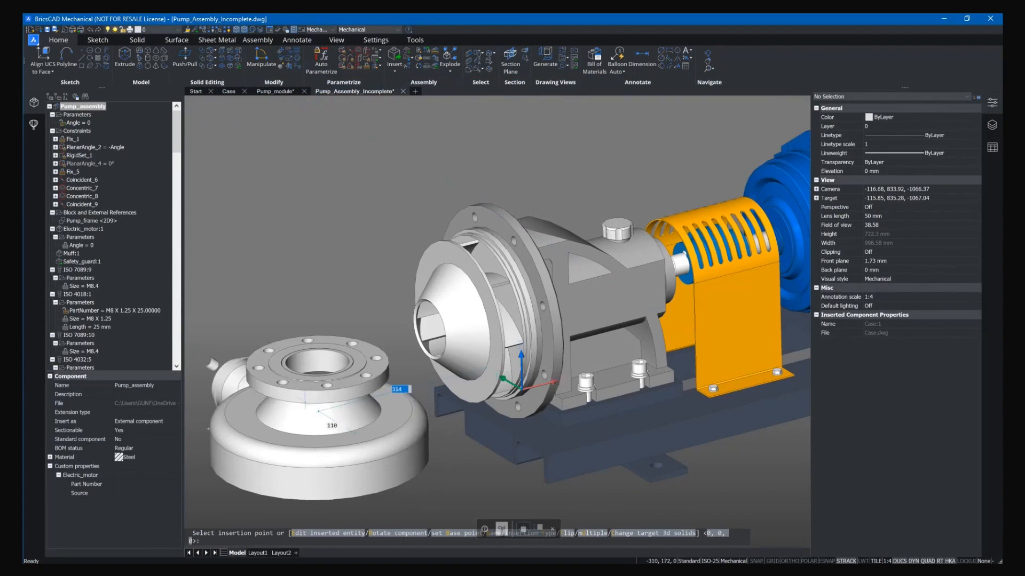
left_click(287, 391)
scroll(470, 424, "down", 1)
middle_click_drag(470, 424, 422, 415, "shift")
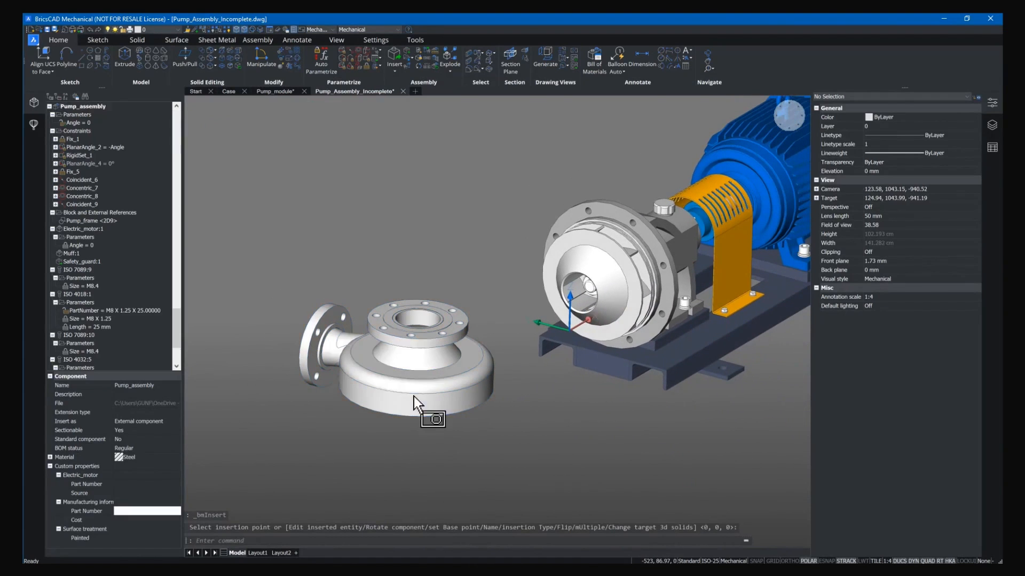
Step: Rotate the Case component 90° twice so that it stands upright with its open flange facing the impeller
left_click(418, 407)
left_click(405, 320)
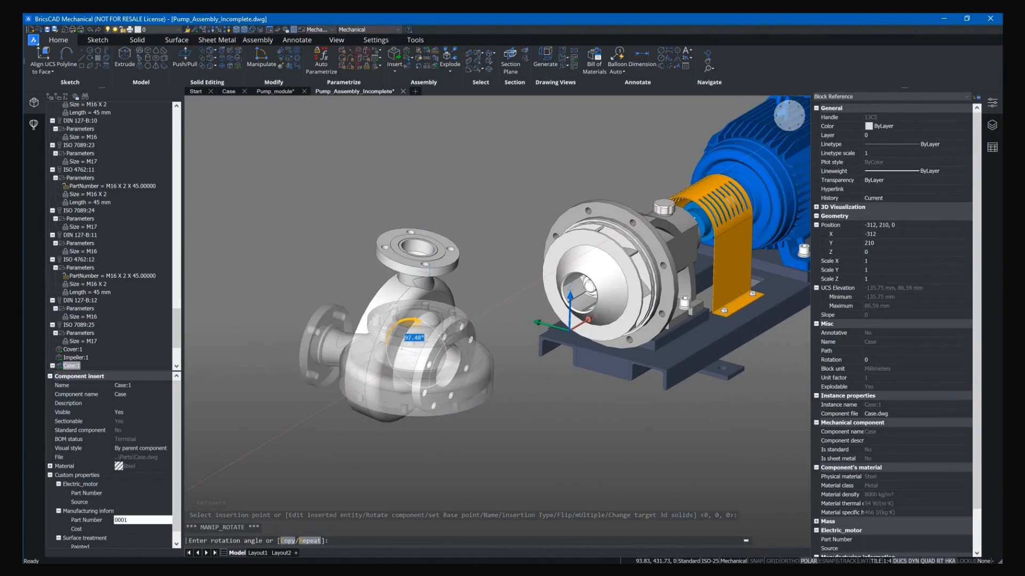
key("Return")
scroll(429, 320, "up", 1)
middle_click_drag(470, 320, 436, 316, "shift")
left_click(452, 323)
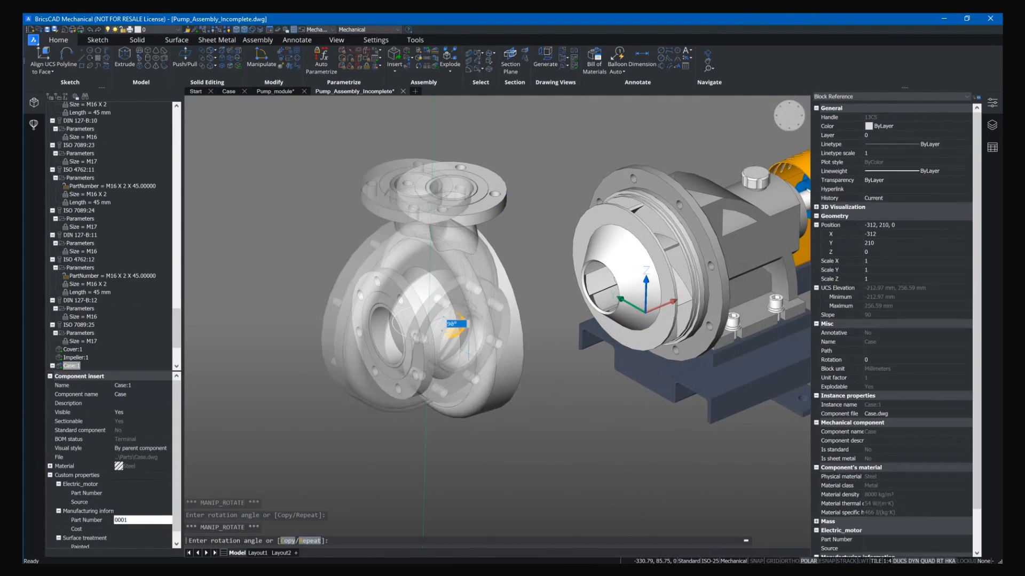
key("Return")
middle_click_drag(525, 315, 526, 347, "shift")
key("Escape")
Step: Constrain the case to the mating flange behind the impeller: 3D Coincident between the facing flange faces and 3D Concentric between the outer round surfaces
middle_click_drag(552, 291, 538, 308)
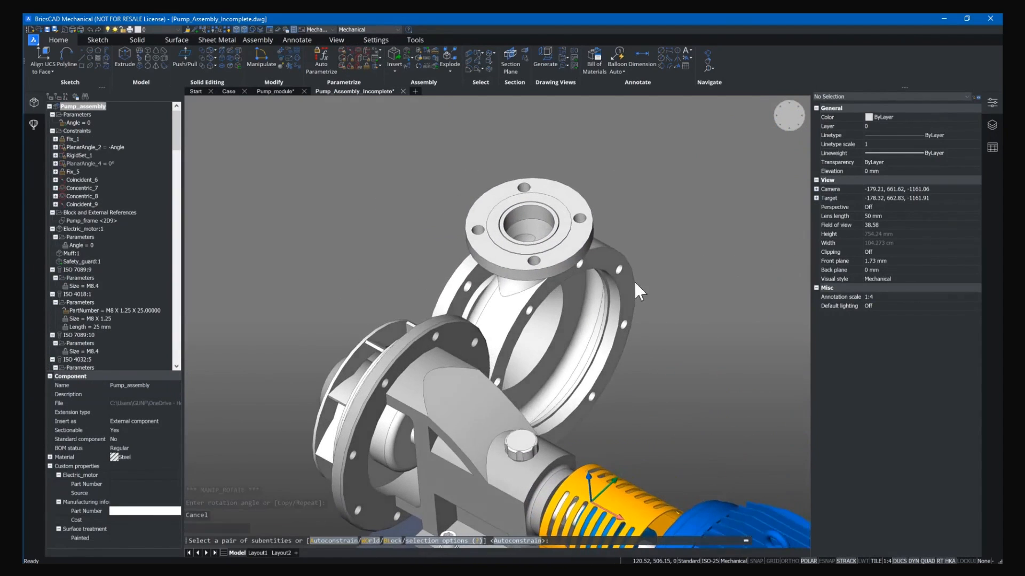
left_click(639, 292)
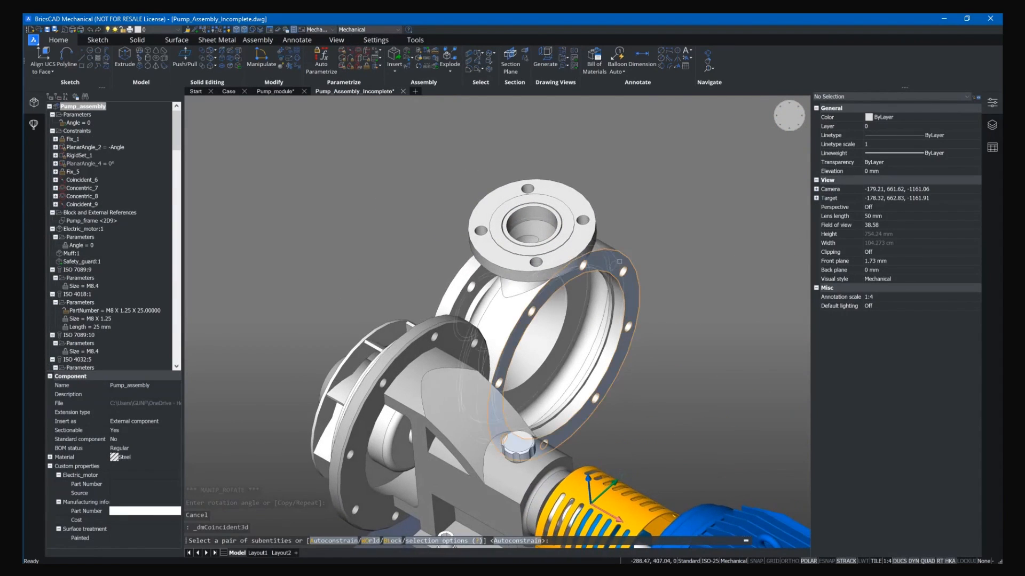
left_click(486, 355)
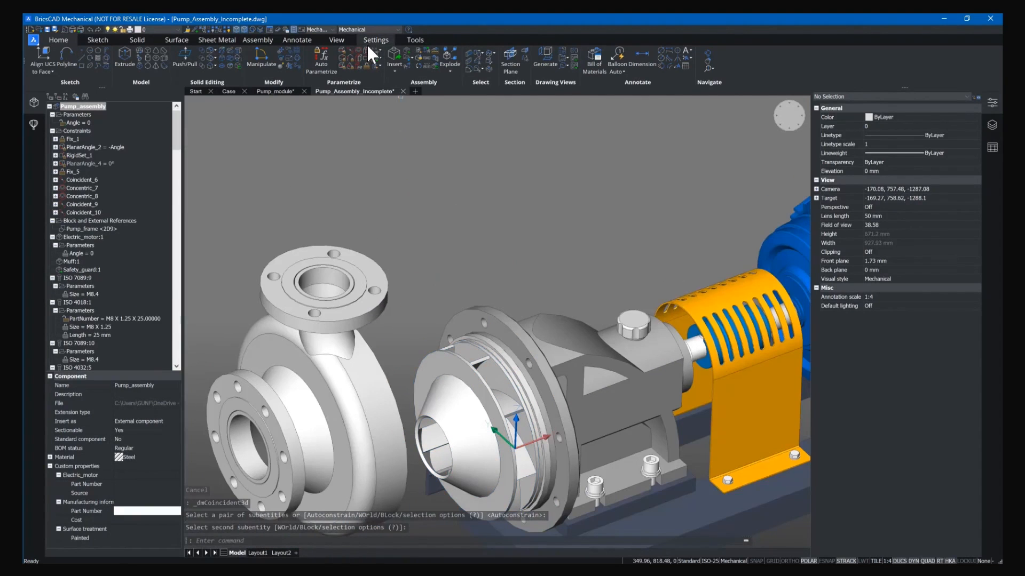
left_click(358, 50)
left_click(371, 374)
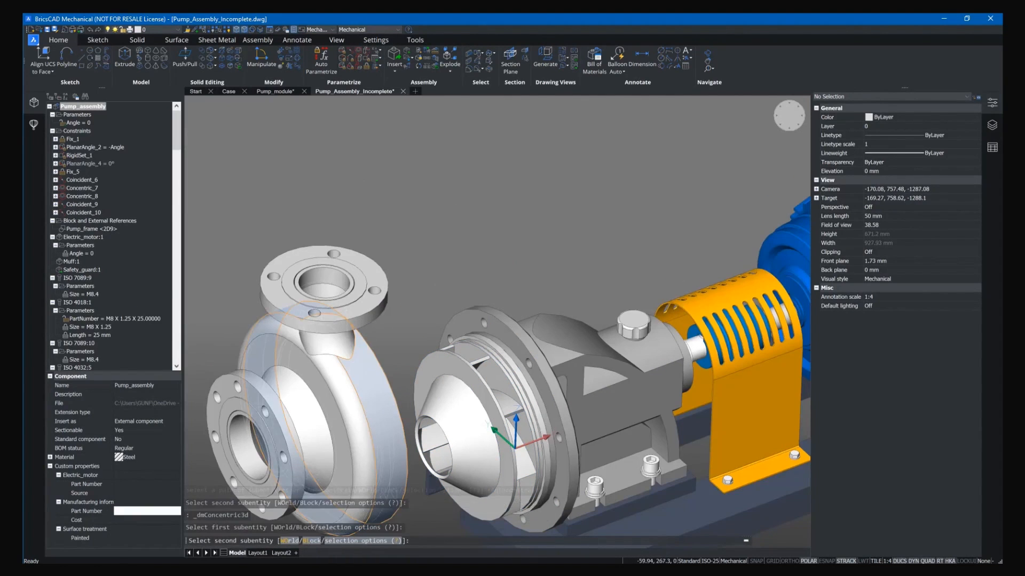
left_click(506, 329)
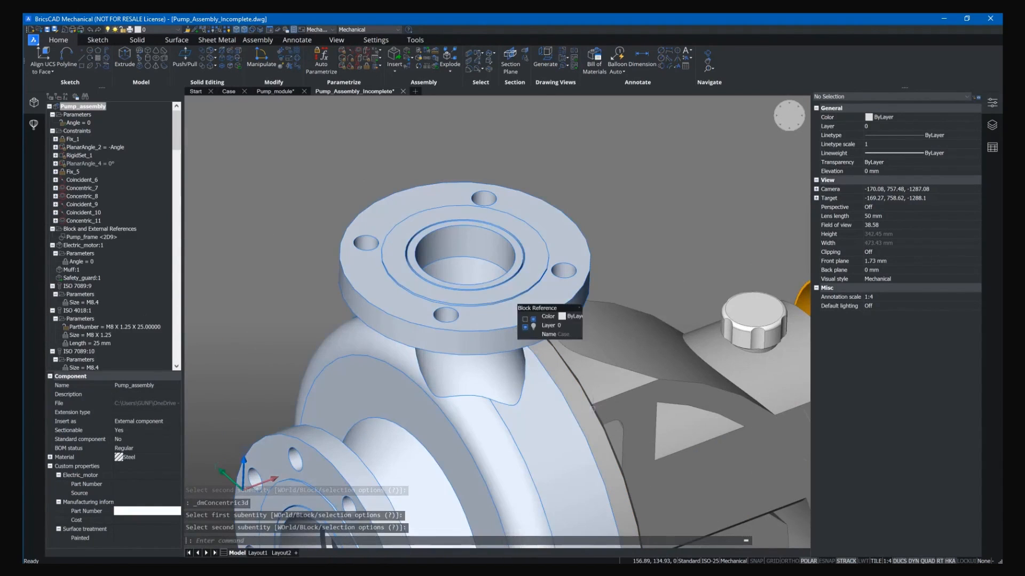
Step: Search the component library for 4018 and pick the ISO 4018 hex bolt for insertion
scroll(590, 378, "down", 3)
middle_click_drag(590, 378, 512, 378, "shift")
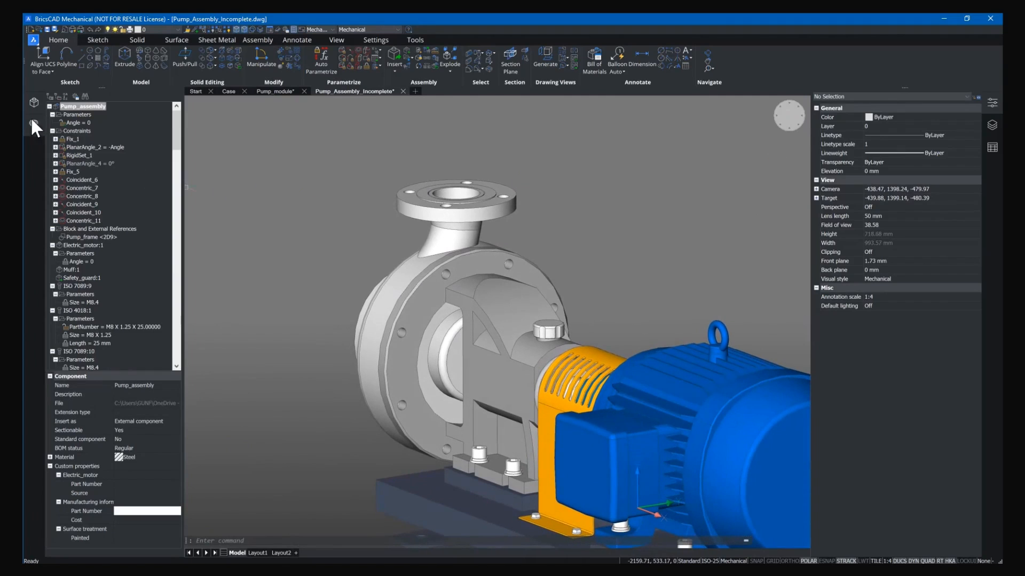
left_click(32, 123)
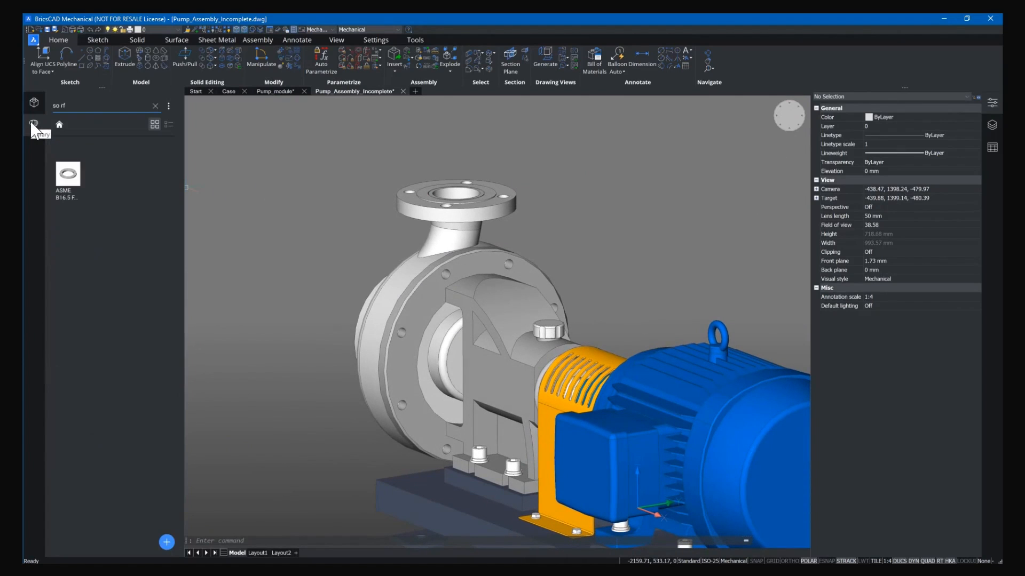
left_click(60, 123)
left_click(125, 105)
type("4018")
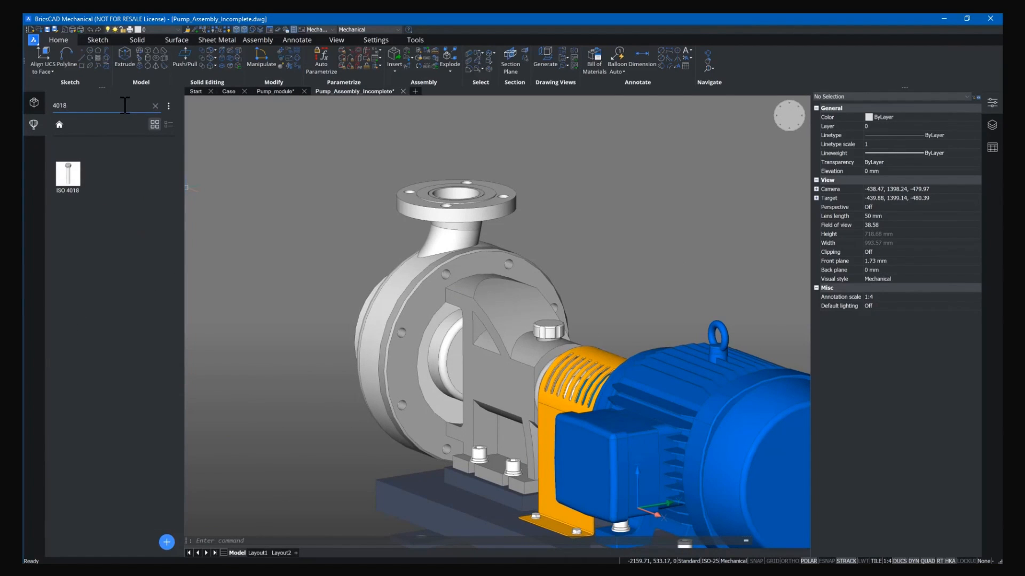
left_click(68, 175)
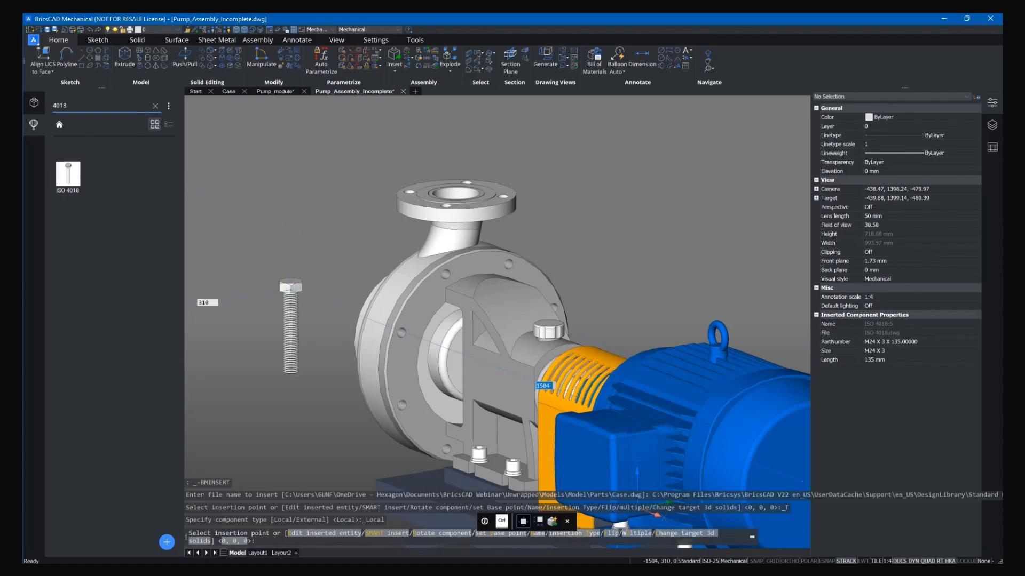
Step: Set the part number of the bolt being inserted to M16 X 2 X 40.00000
left_click(898, 342)
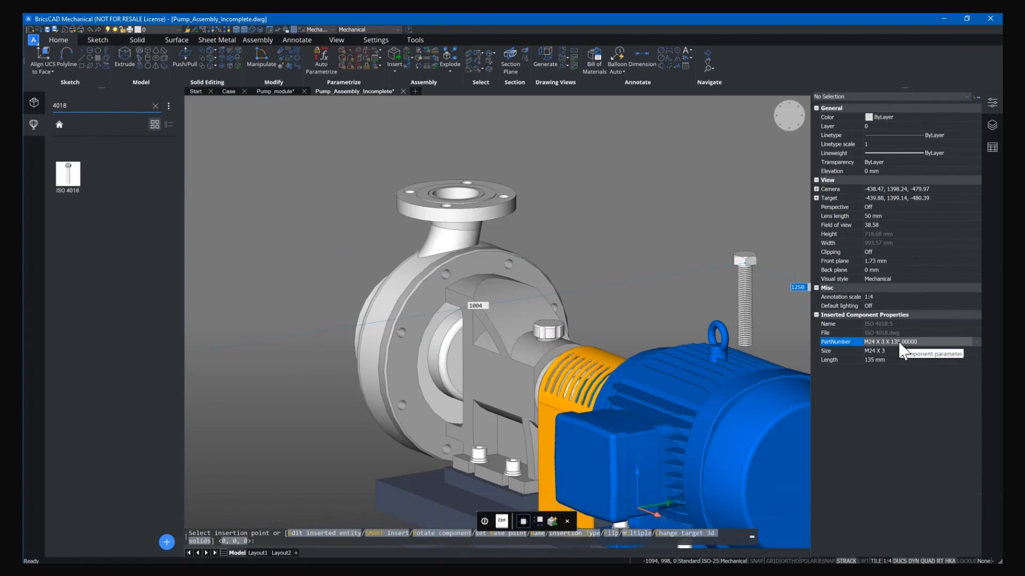
left_click(898, 341)
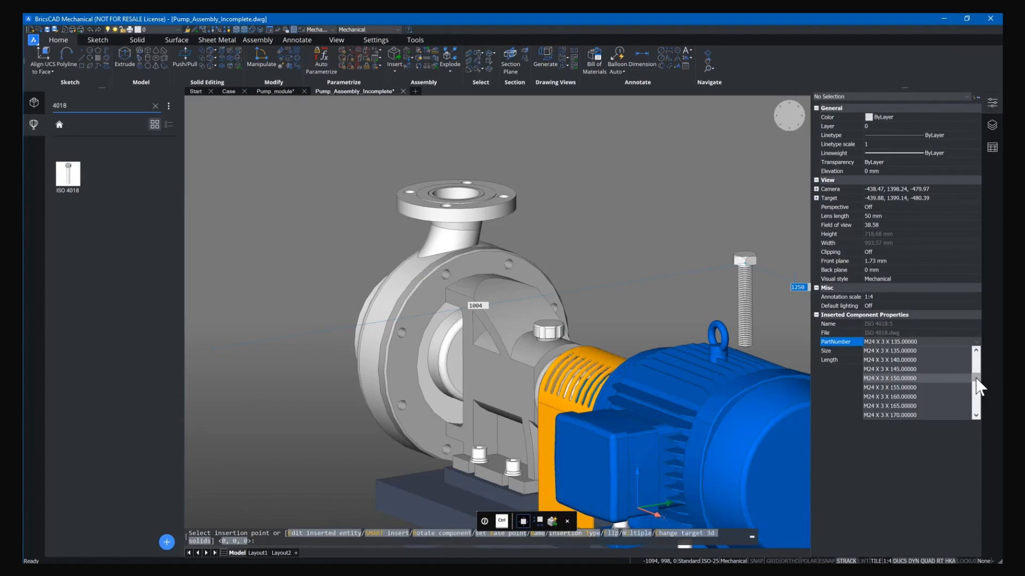
left_click_drag(976, 386, 940, 360)
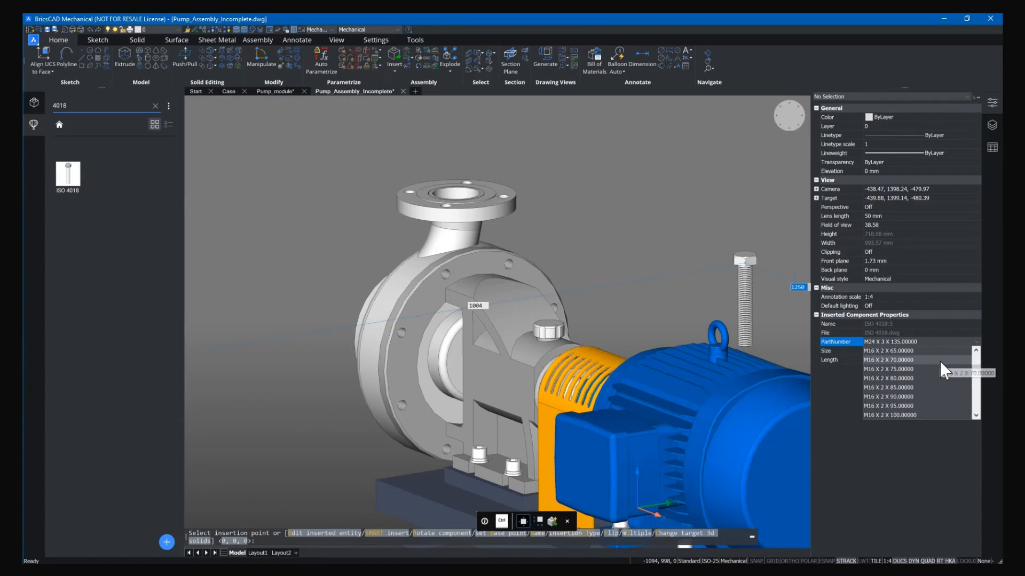
scroll(944, 369, "up", 2)
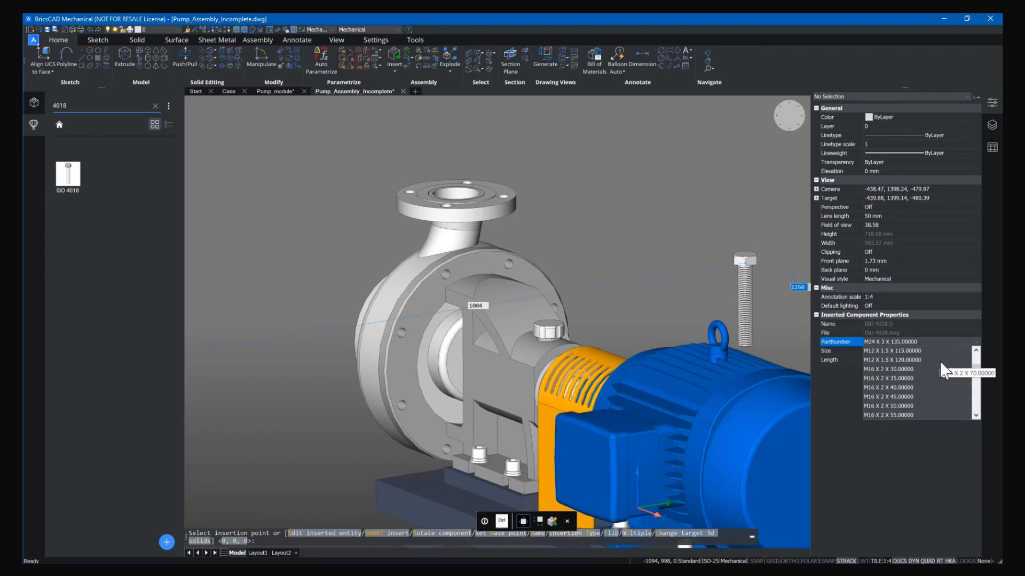
left_click(923, 387)
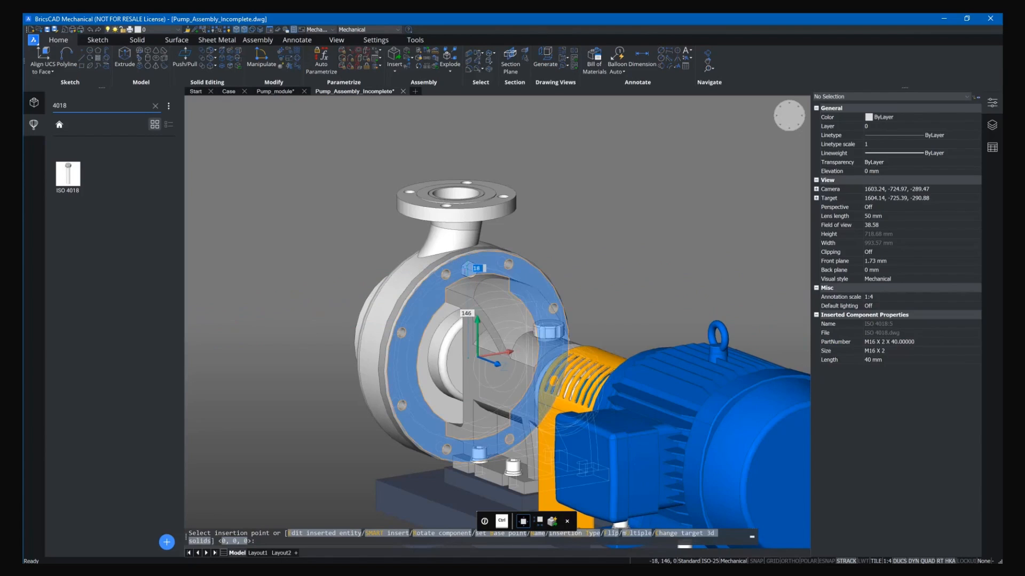
Step: Place the bolt at the centre of an upper hole in the large flange on the motor side, using the centre snap
right_click(466, 268, "shift")
left_click(509, 324)
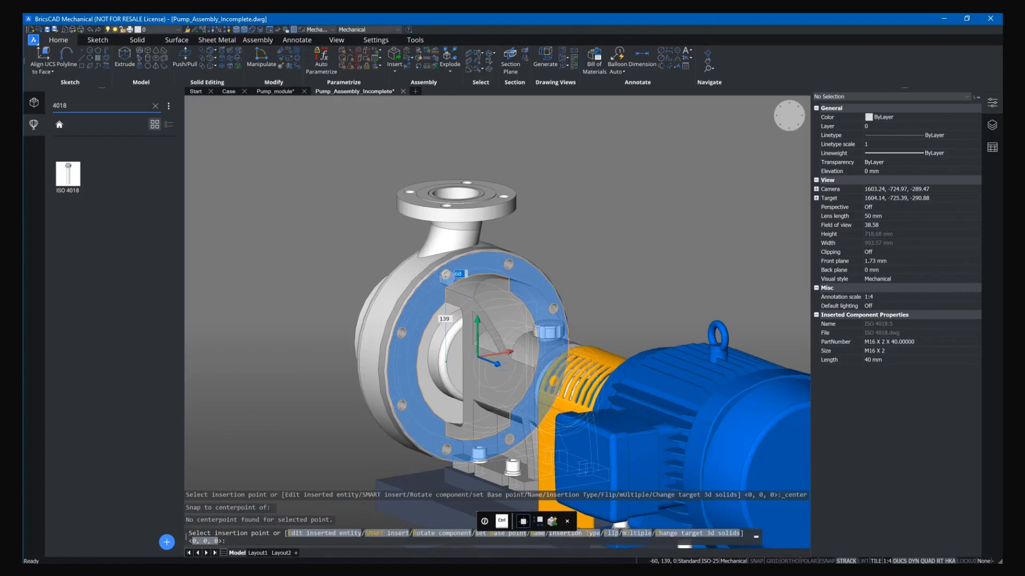
scroll(445, 274, "up", 2)
scroll(445, 273, "up", 2)
right_click(447, 271, "shift")
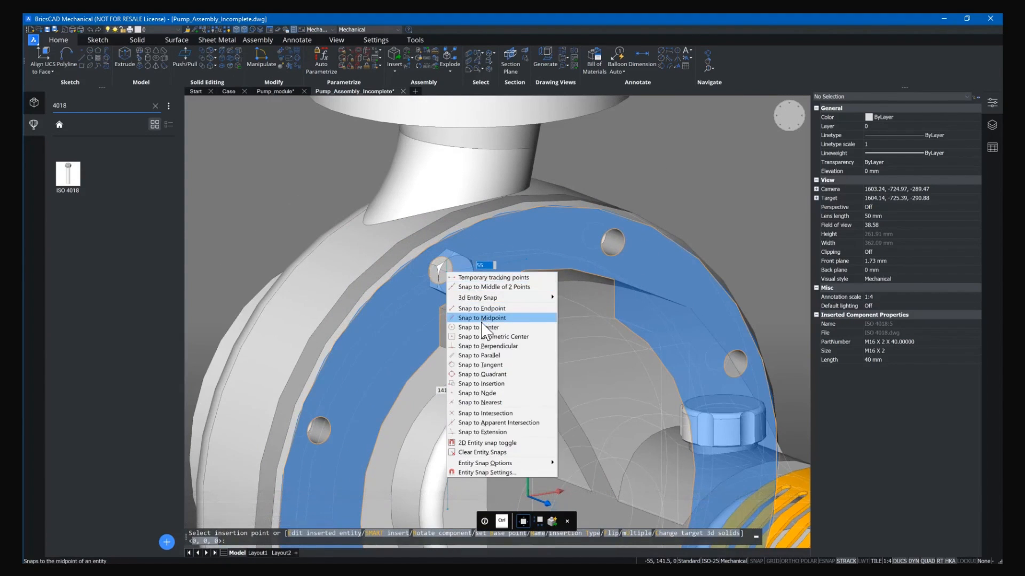
left_click(482, 321)
right_click(451, 275, "shift")
left_click(473, 330)
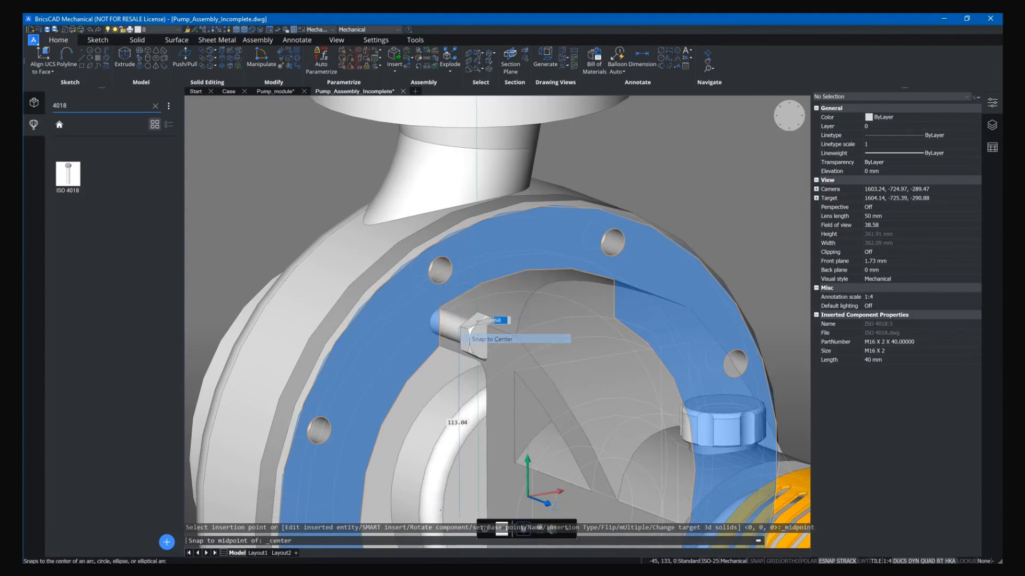
left_click(442, 269)
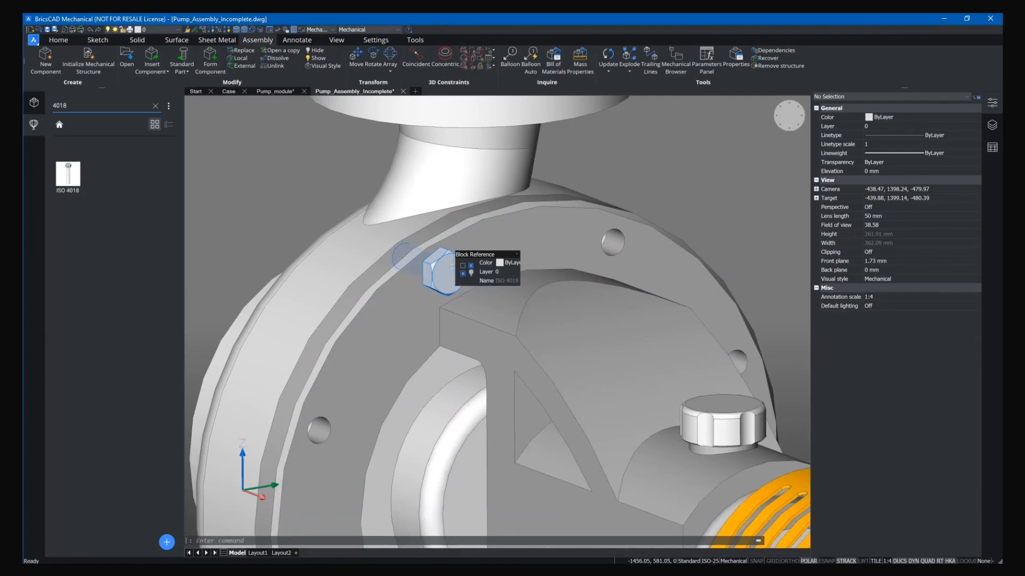
Step: Create a polar array of the bolt around an axis of rotation through the centres of two circular edges at the case's inlet
left_click(450, 266)
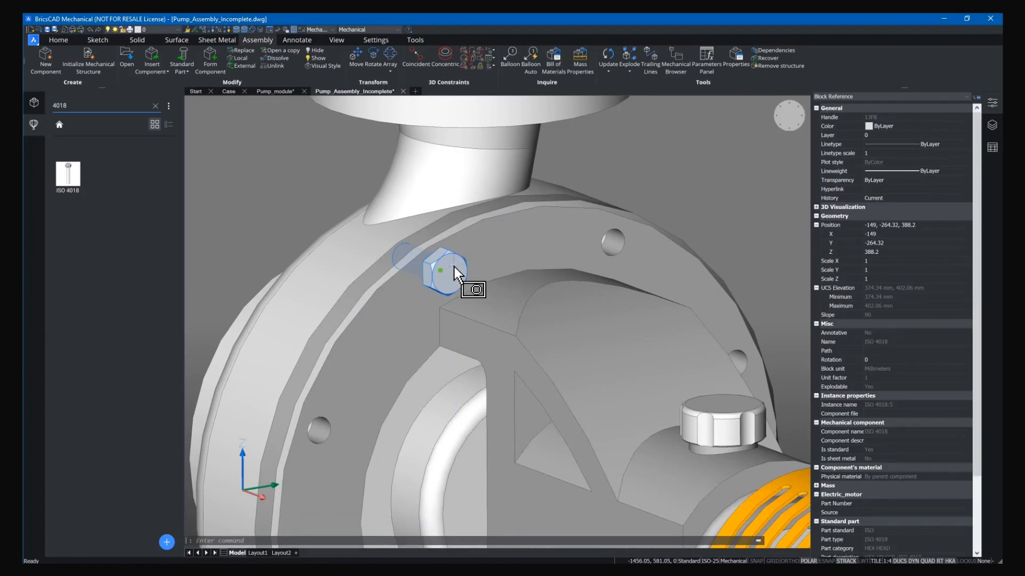
left_click(388, 53)
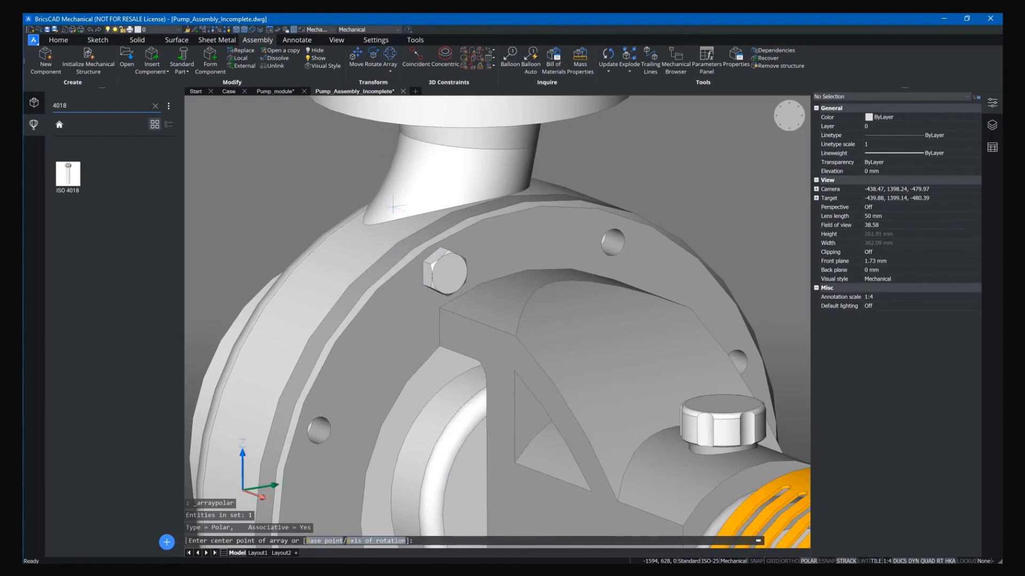
left_click(381, 541)
scroll(420, 396, "down", 3)
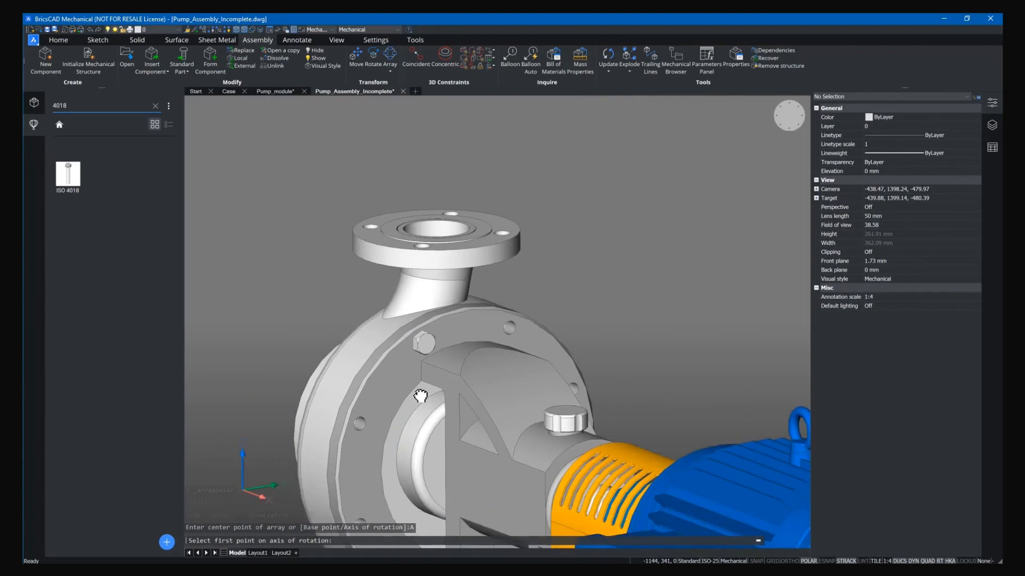
middle_click_drag(420, 396, 477, 323)
middle_click_drag(483, 395, 431, 398, "shift")
scroll(431, 398, "up", 5)
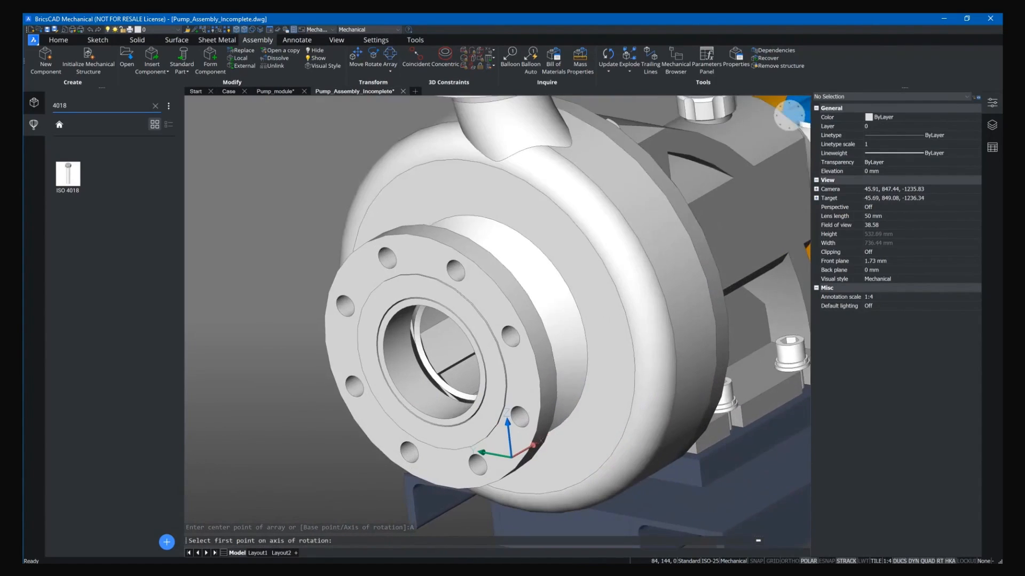
right_click(439, 193, "shift")
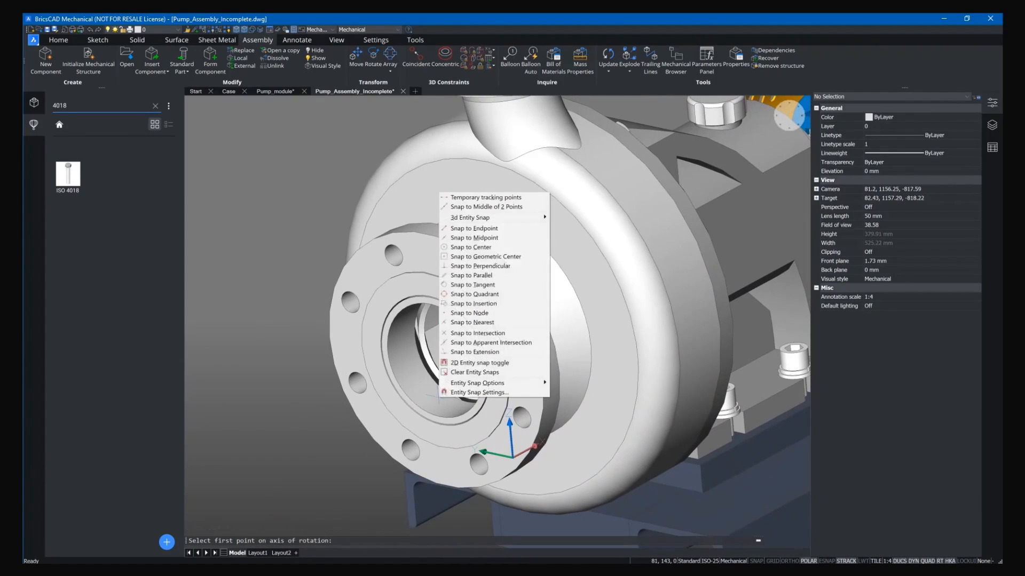
left_click(479, 248)
left_click(435, 384)
right_click(427, 386, "shift")
left_click(455, 242)
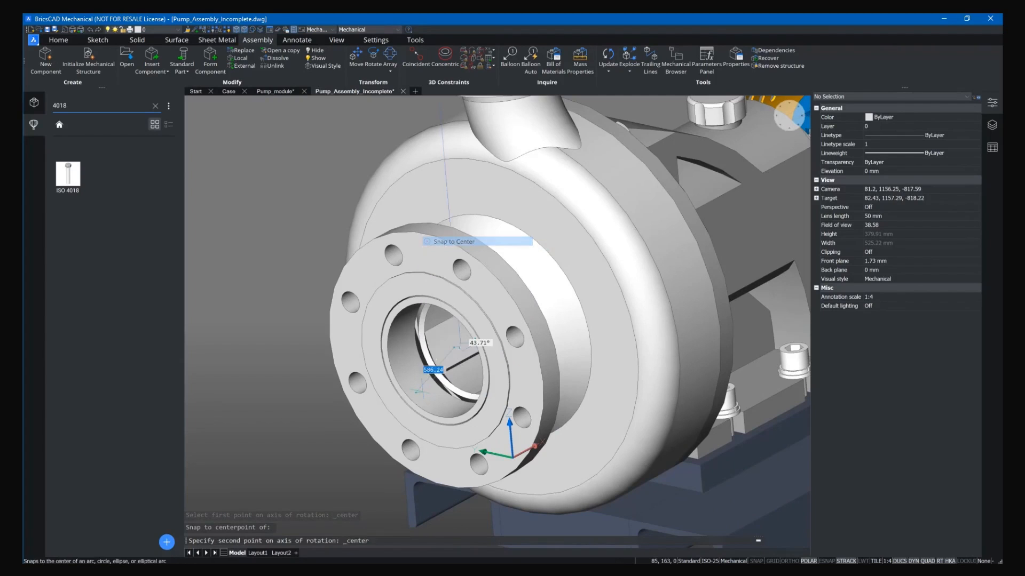
left_click(505, 322)
middle_click_drag(607, 353, 584, 414, "shift")
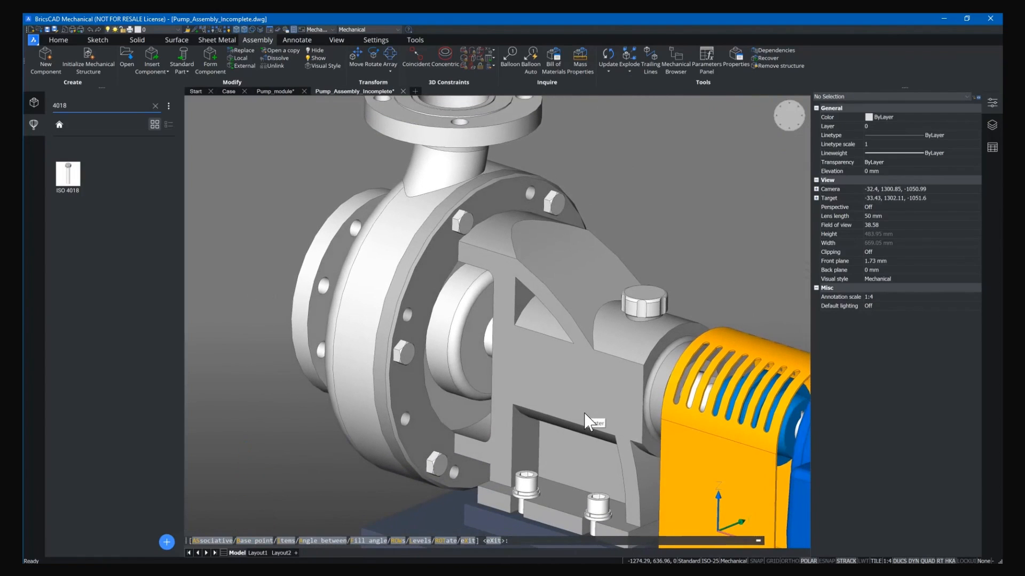
key("Return")
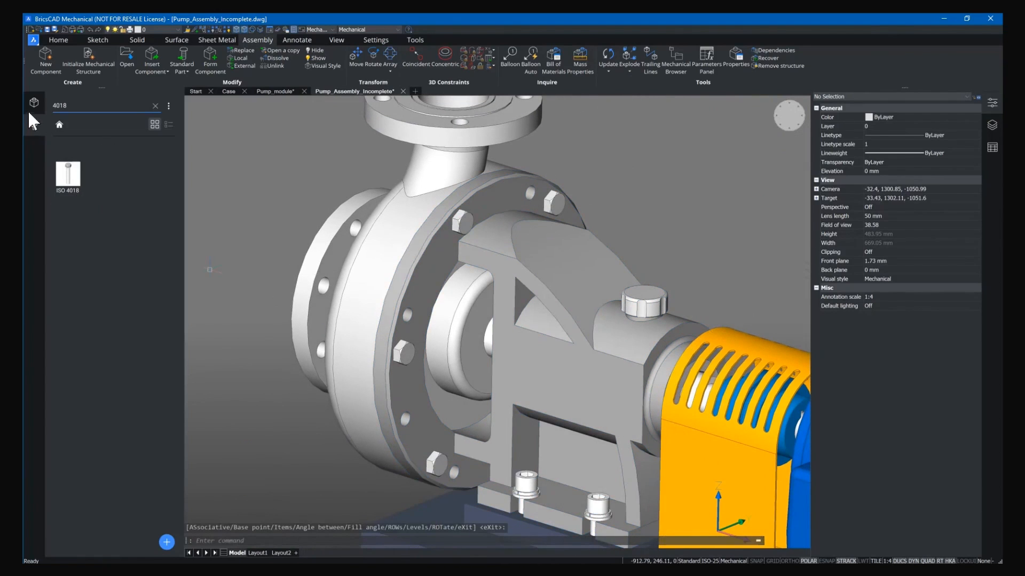
Step: Set the number of items in the bolts' polar array to 8
left_click(32, 105)
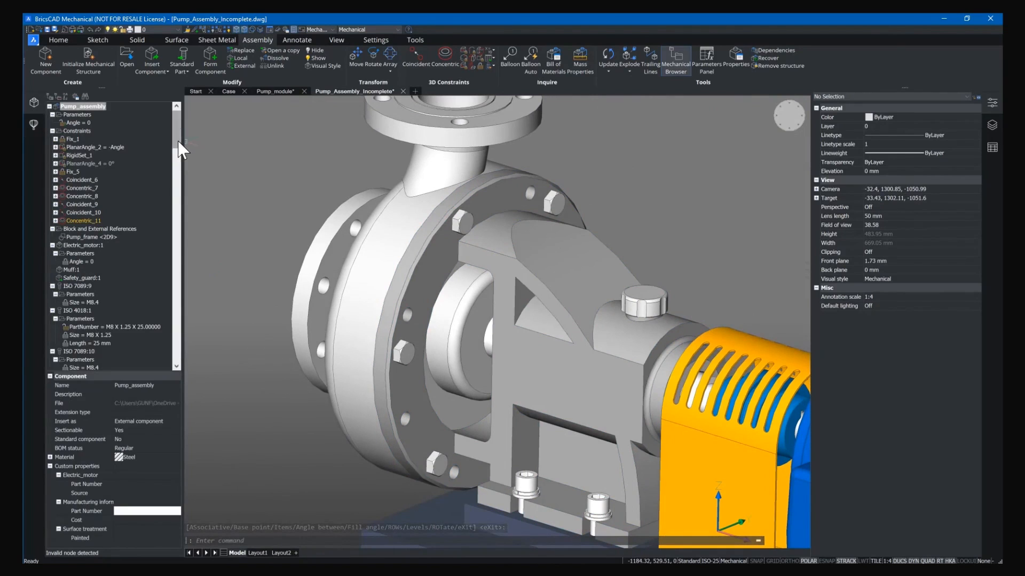
left_click_drag(177, 147, 118, 367)
left_click(71, 307)
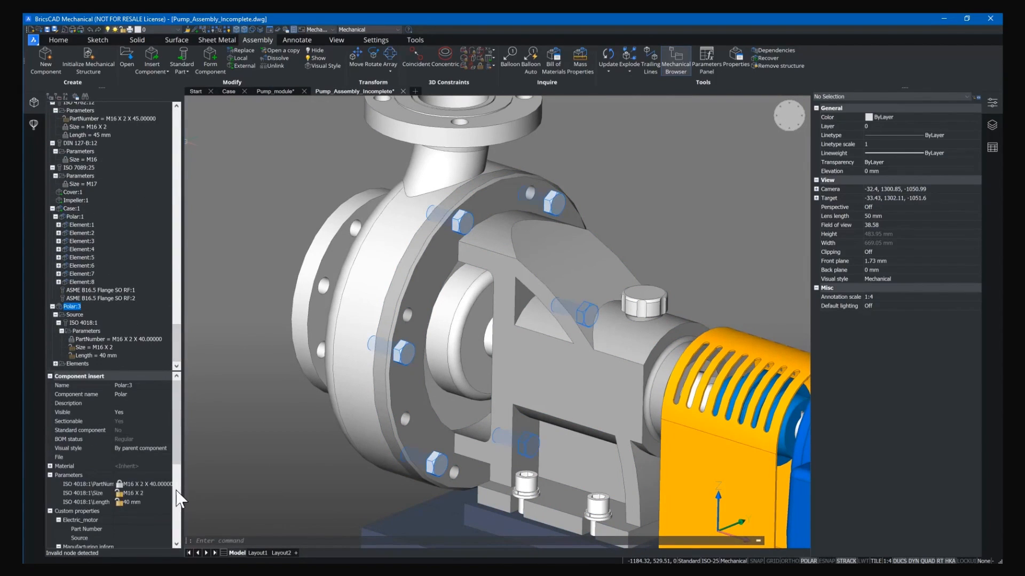
scroll(124, 489, "down", 5)
left_click(133, 467)
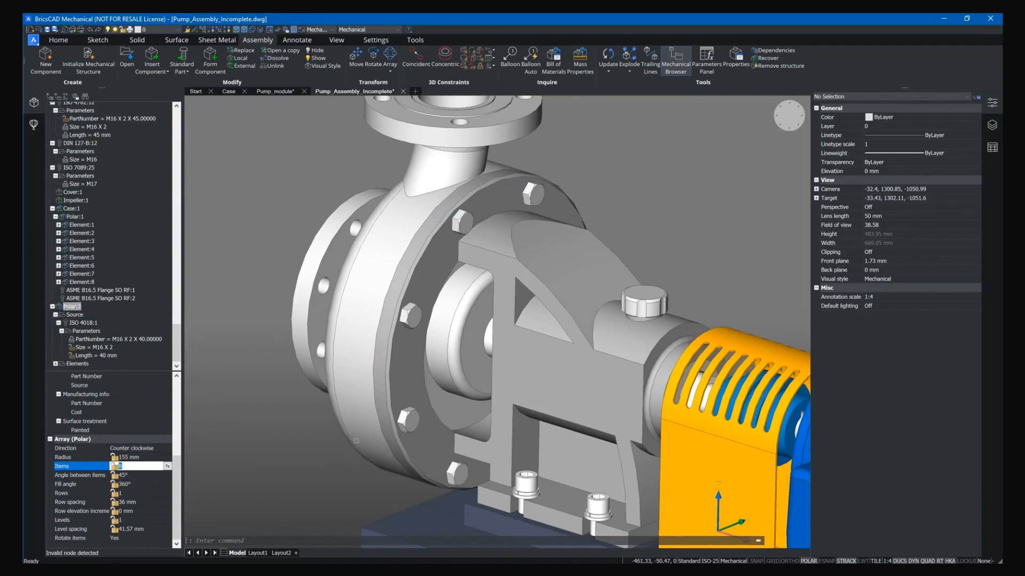
Step: Examine the whole pump assembly from opposite isometric directions, ending with the pump's inlet side in front
middle_click_drag(329, 463, 628, 465, "shift")
scroll(292, 429, "down", 2)
scroll(288, 428, "up", 3)
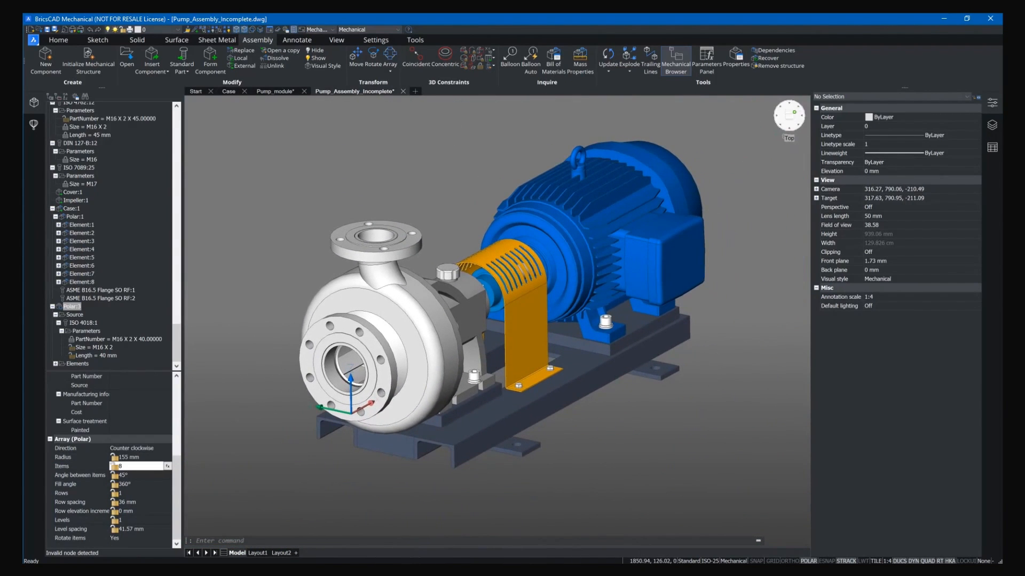
left_click(798, 108)
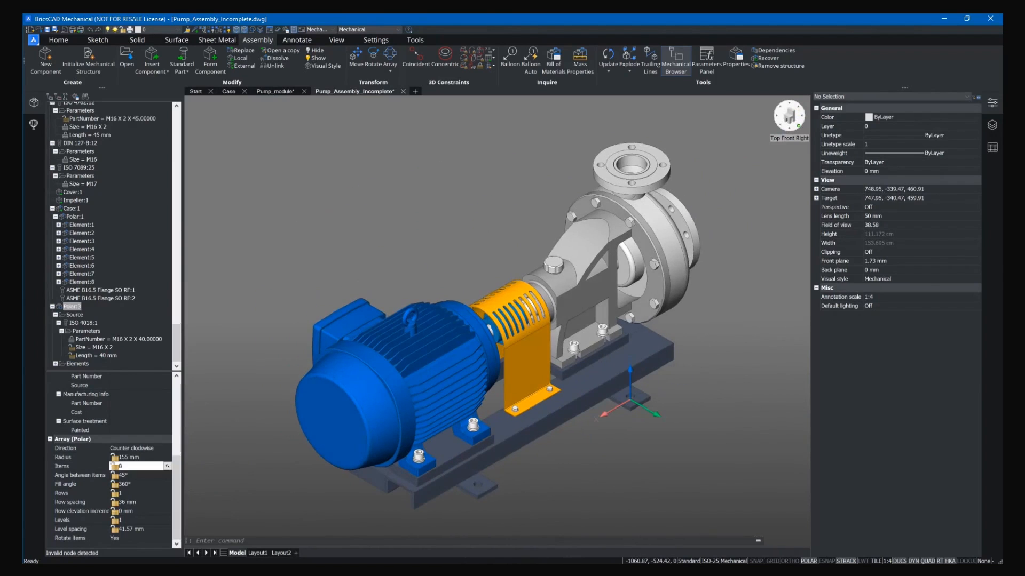
left_click(798, 123)
left_click(780, 125)
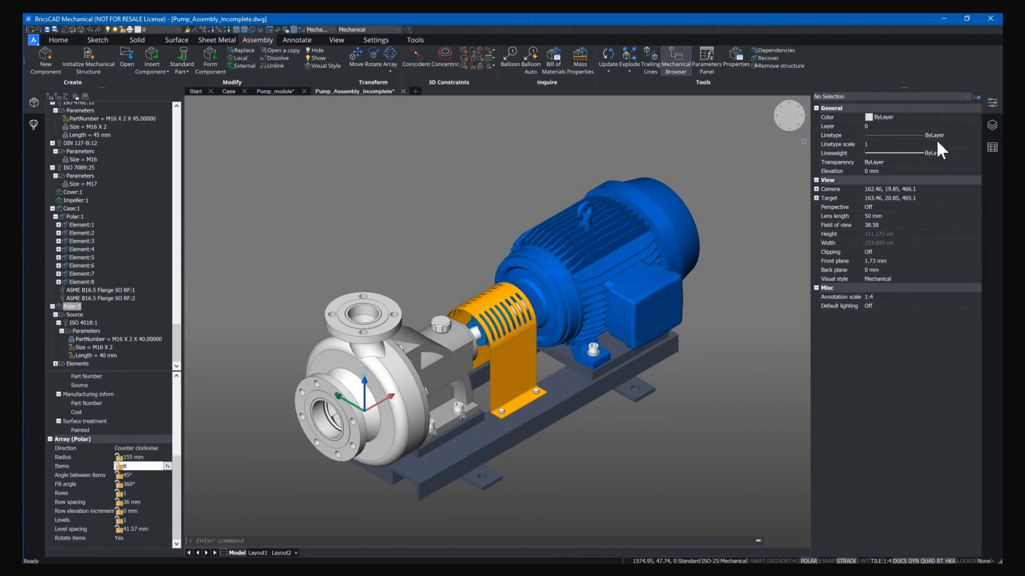
Step: Create a bottom-level bill of materials table for the pump assembly in the BOM Manager and widen its display area
left_click(989, 149)
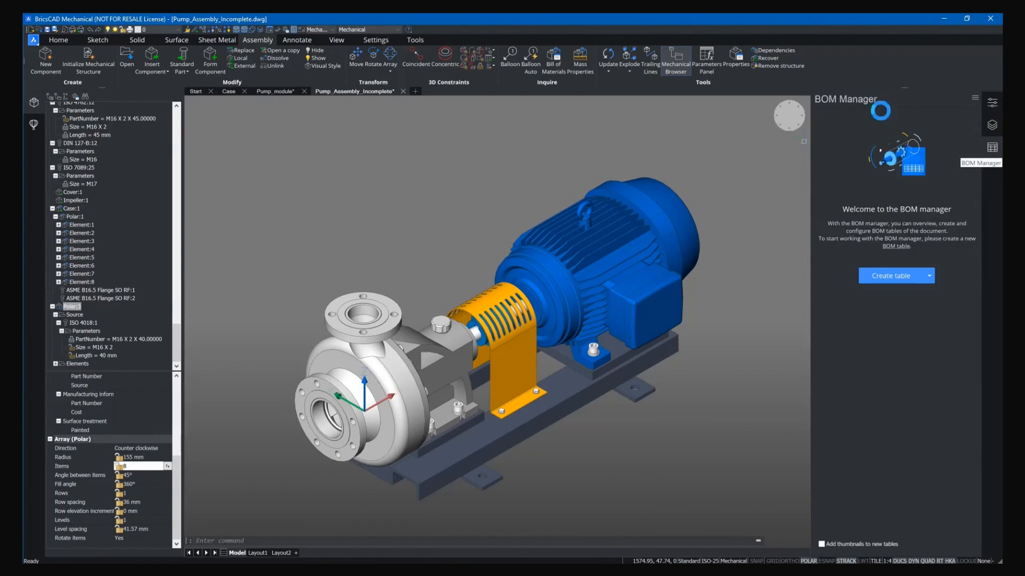
left_click(929, 276)
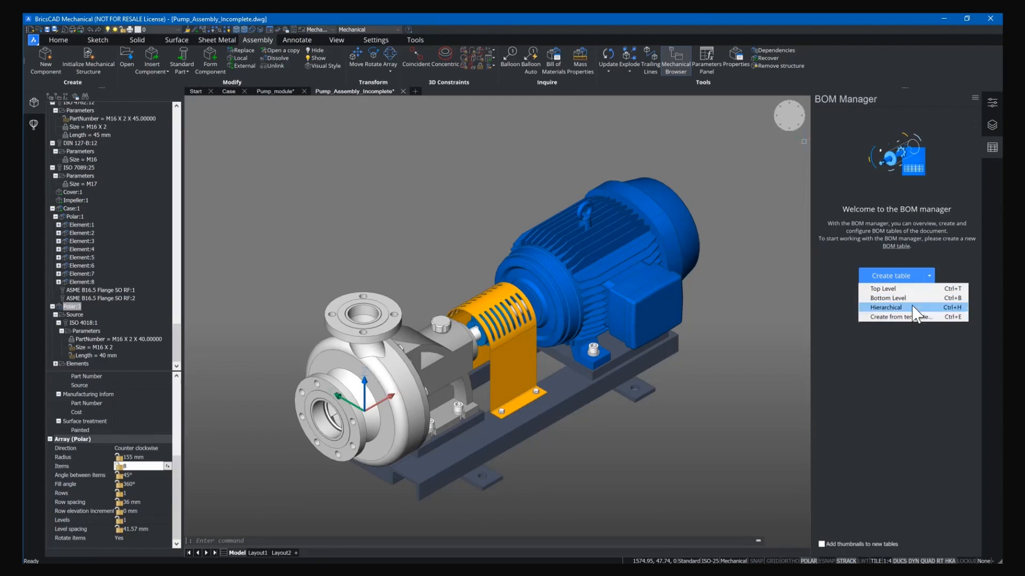
left_click(912, 298)
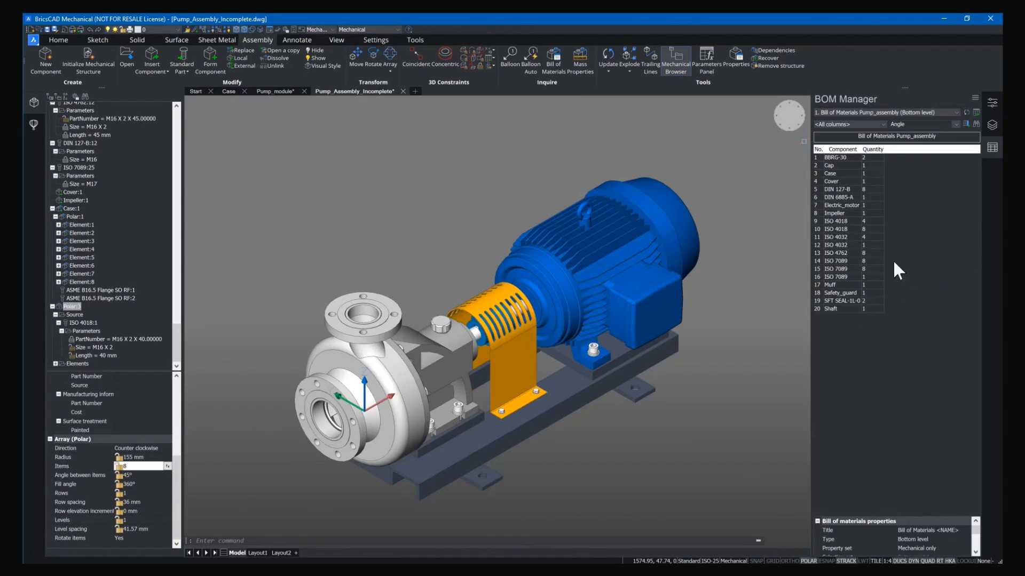
left_click_drag(810, 261, 772, 261)
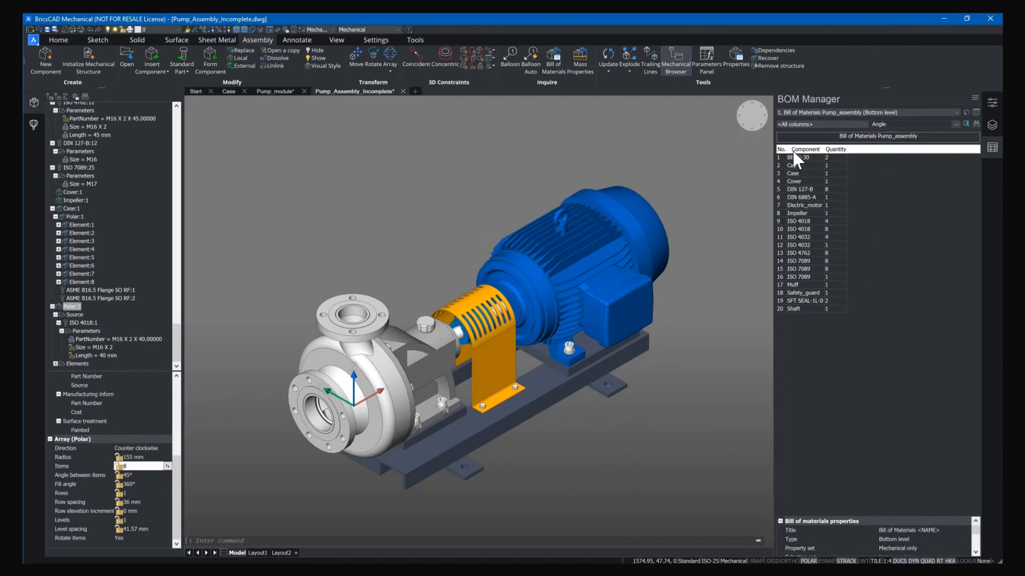
Step: Add Physical material and Mass columns after the Quantity column of the bill of materials
left_click(835, 150)
left_click(956, 124)
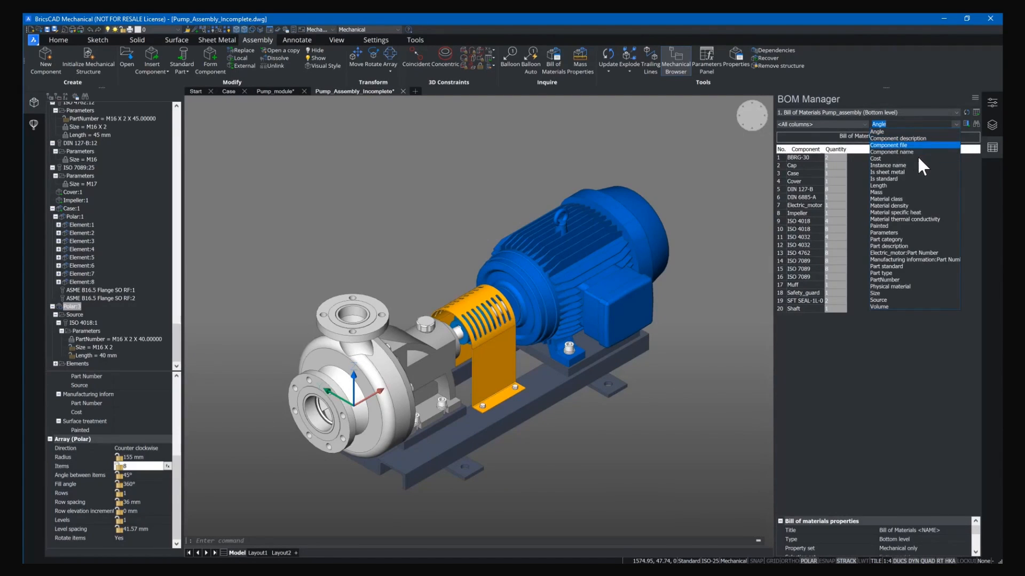
left_click(890, 287)
left_click(966, 124)
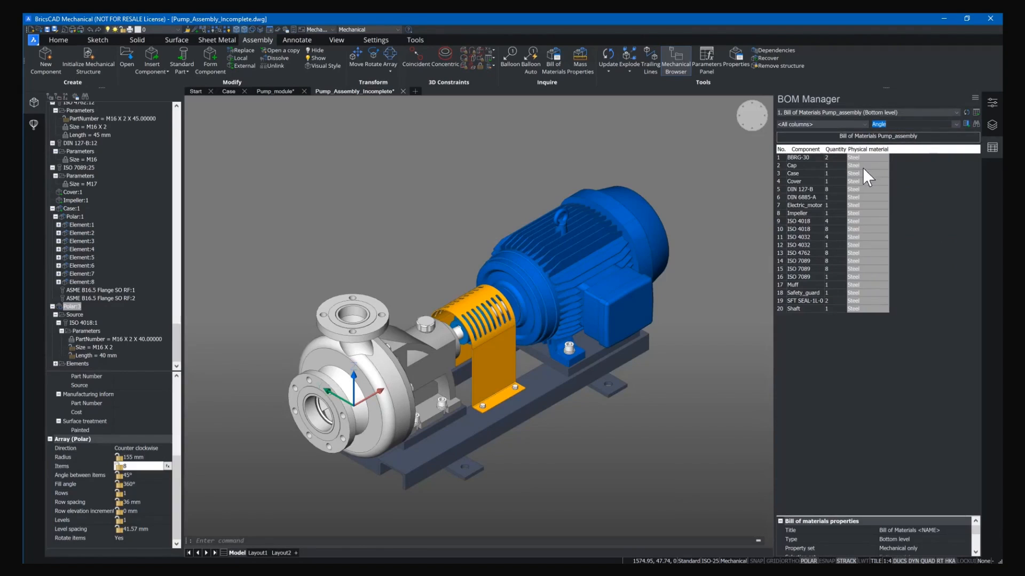
left_click(954, 125)
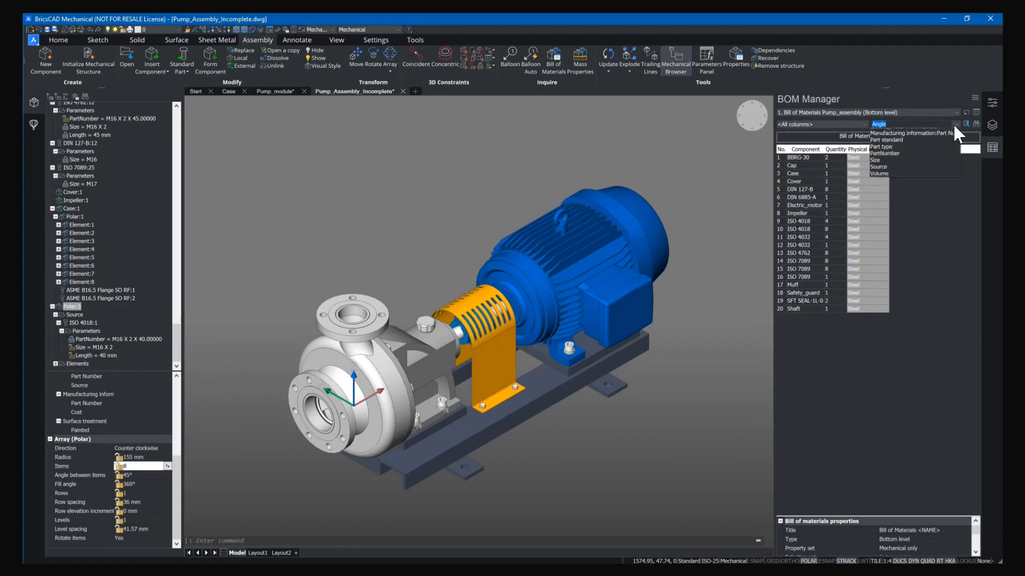
left_click(912, 192)
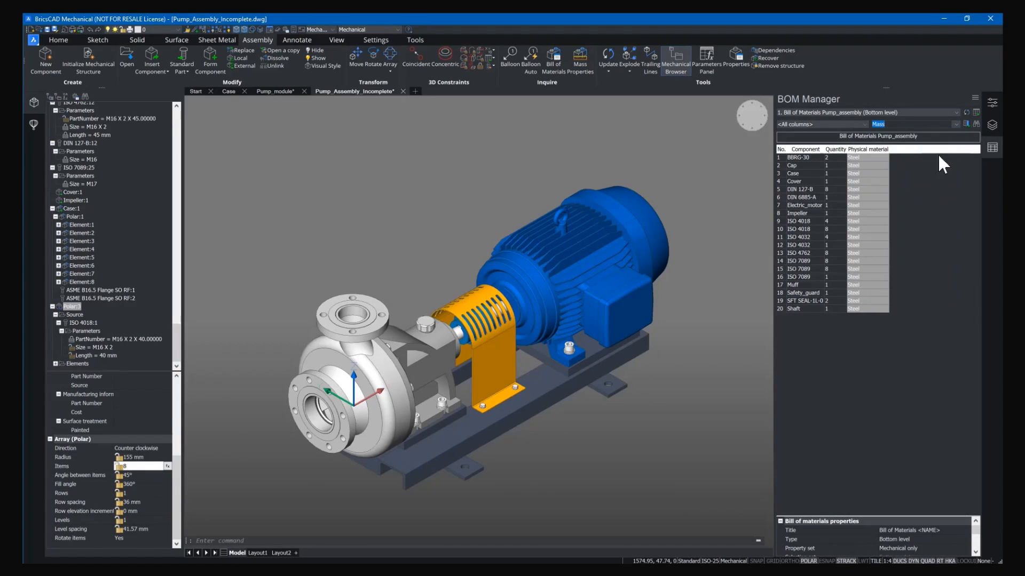
left_click(965, 124)
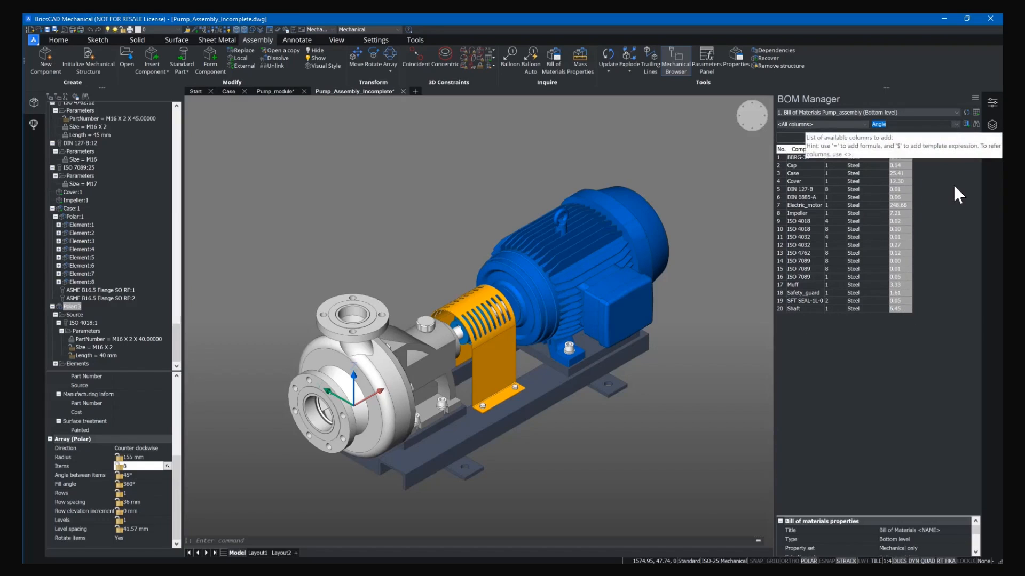
Step: Add a Sum footer to both the Quantity and the Mass columns of the bill of materials
right_click(835, 151)
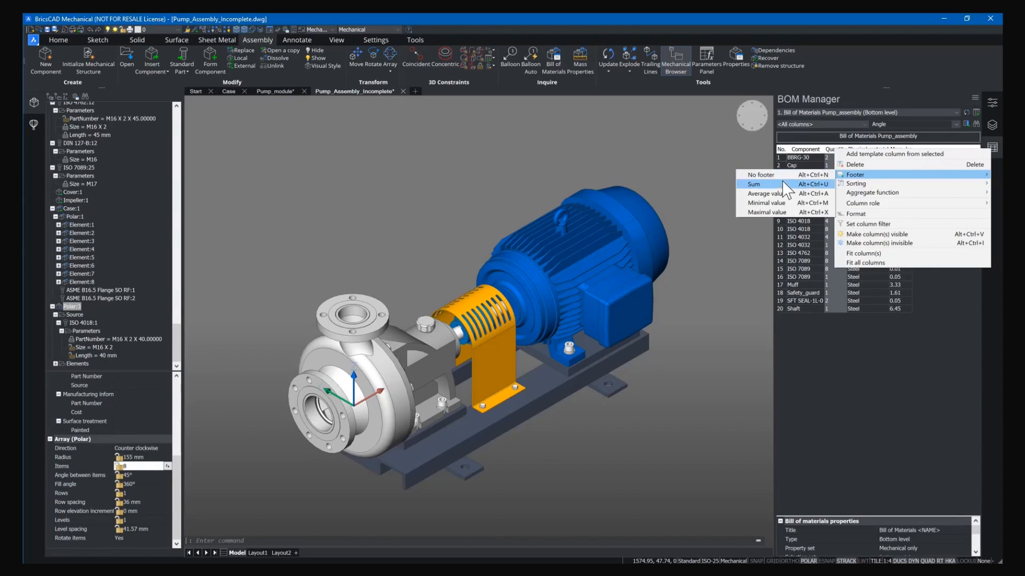
left_click(830, 187)
left_click(824, 322)
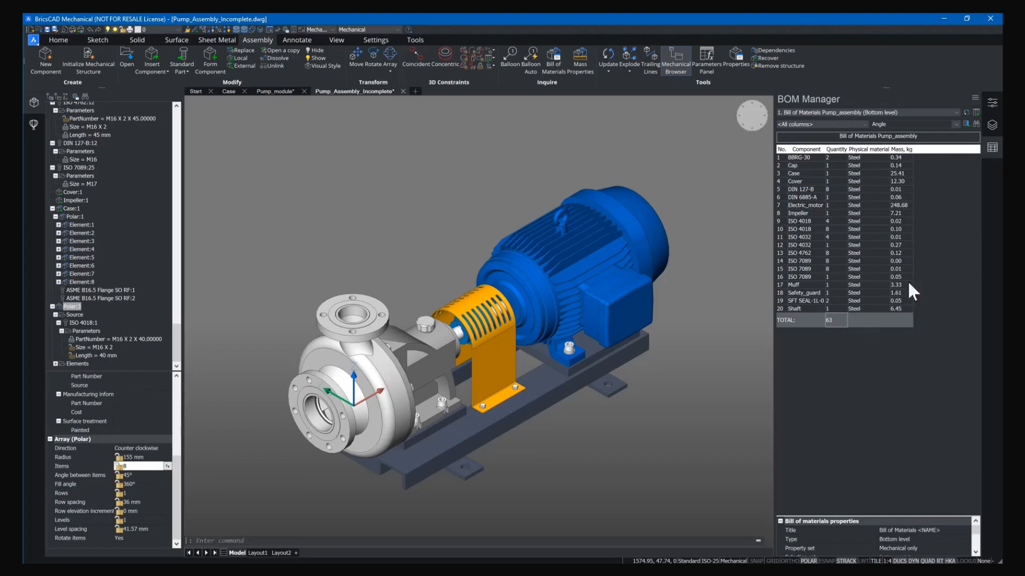
right_click(902, 150)
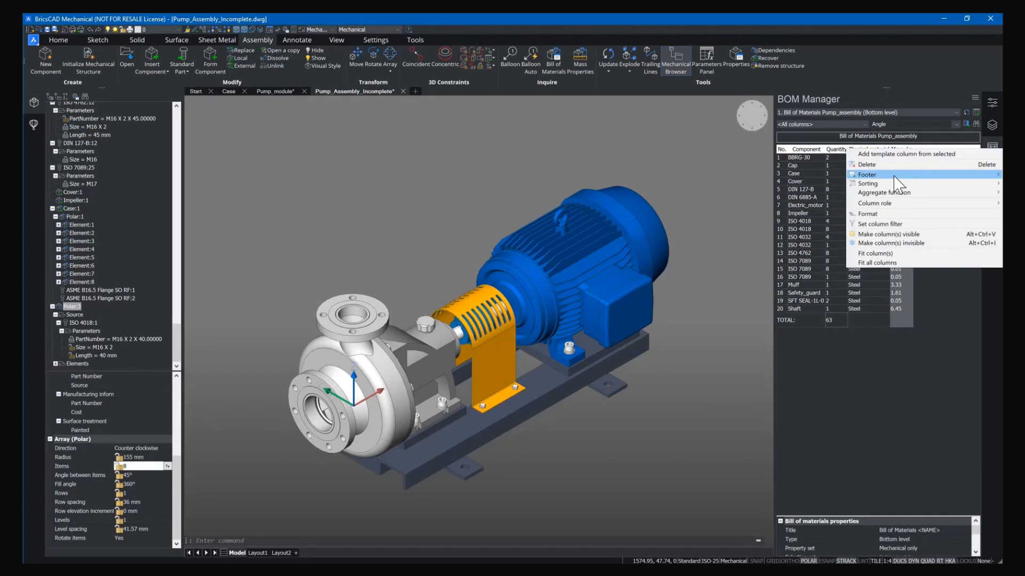
mouse_move(894, 177)
left_click(828, 184)
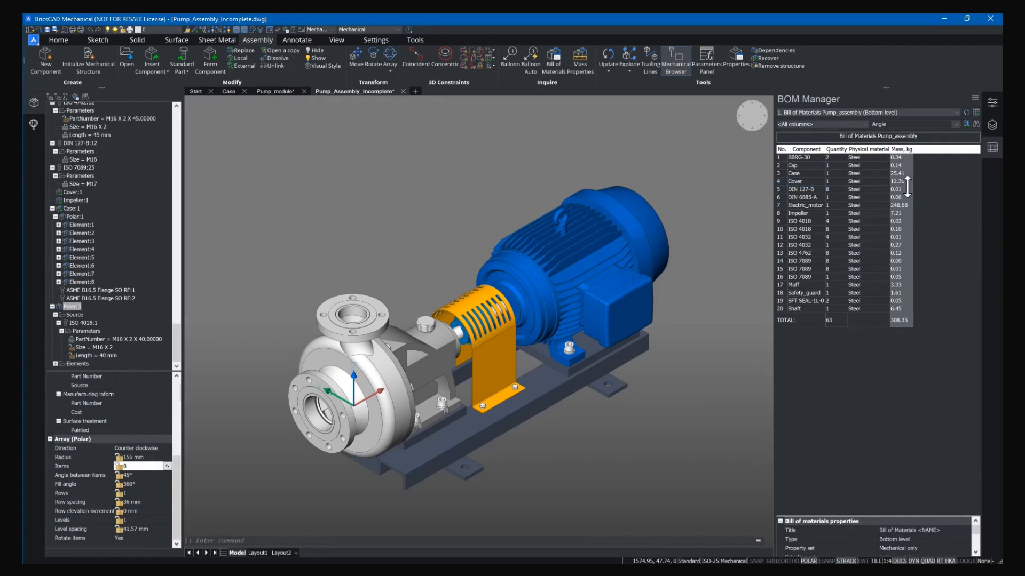
left_click(908, 322)
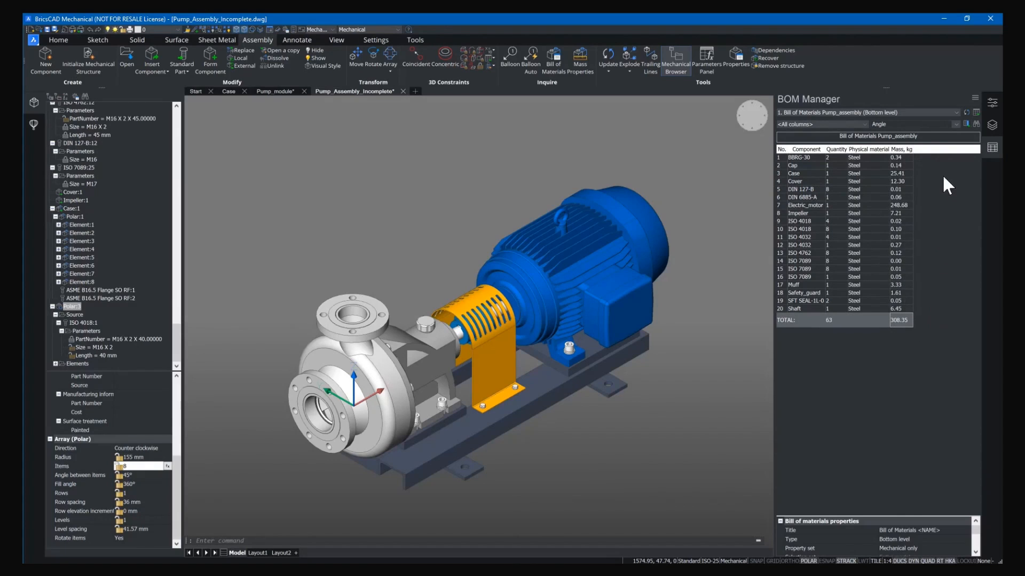
Step: Add the Manufacturing information Part Number property as a column after Mass and check the Case's entry
left_click(910, 150)
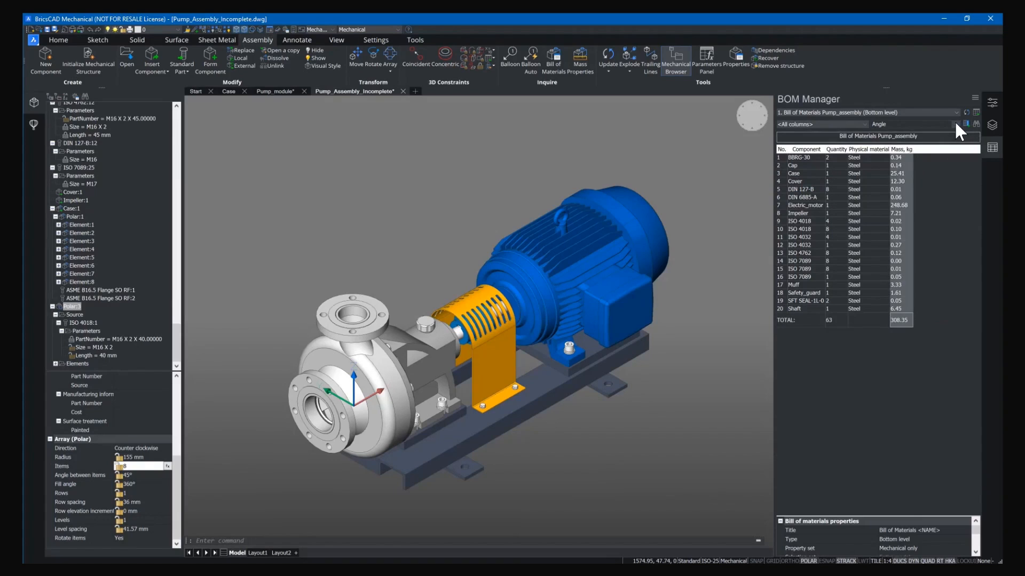
left_click(955, 124)
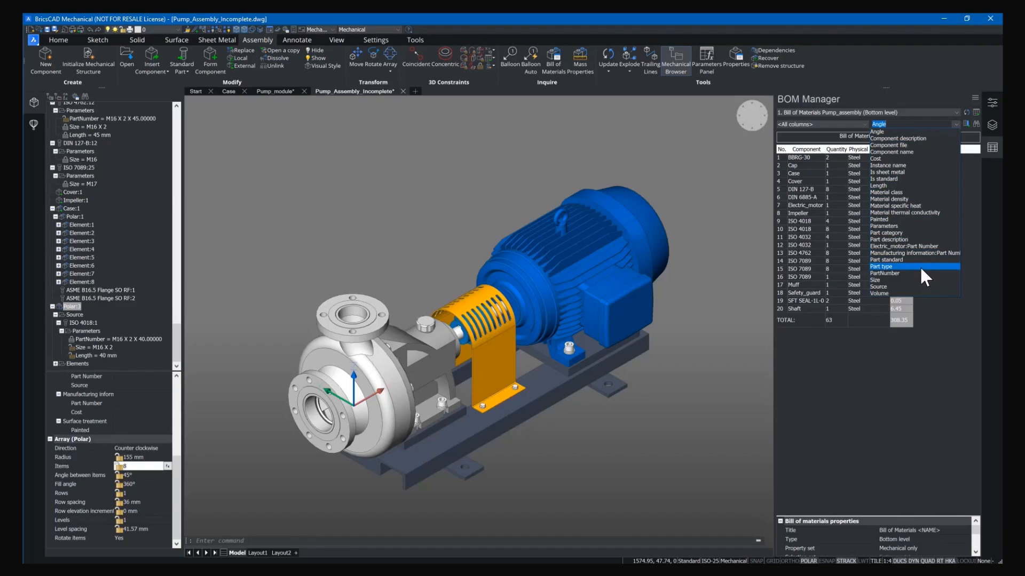
left_click(920, 252)
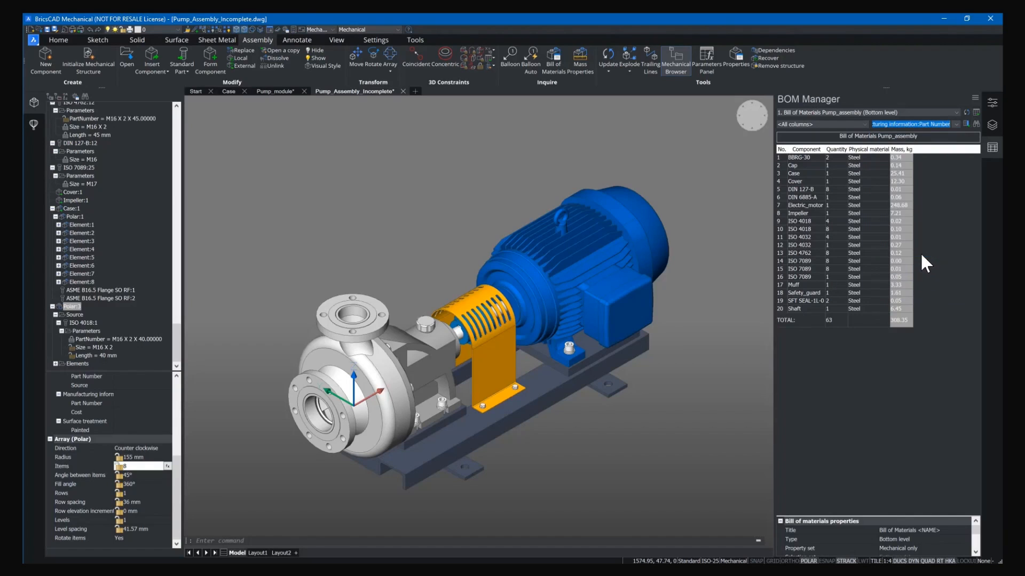
left_click(965, 124)
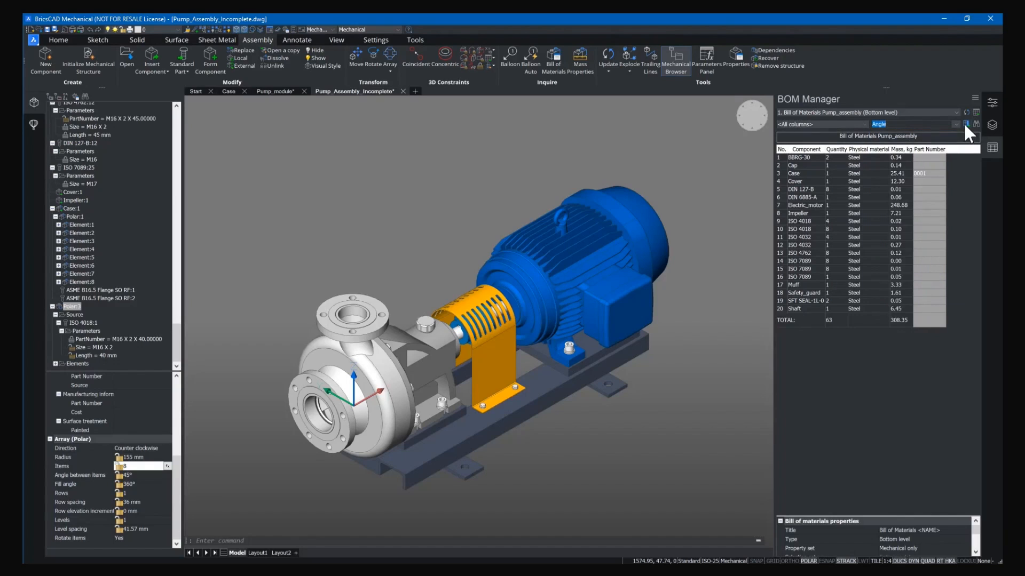
left_click(923, 174)
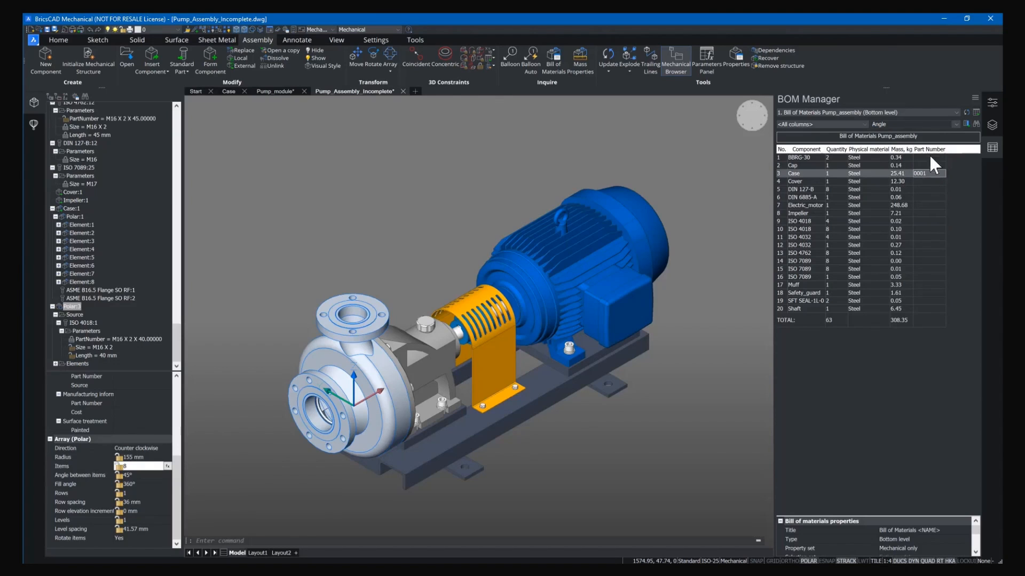
Step: Add an Is standard column at the end of the bill of materials
left_click(954, 125)
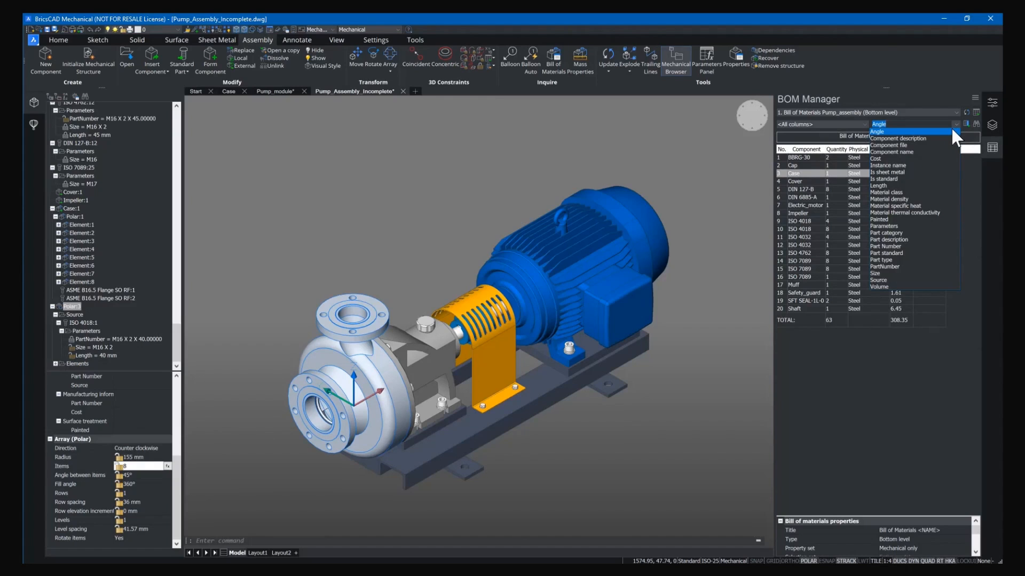
left_click(898, 179)
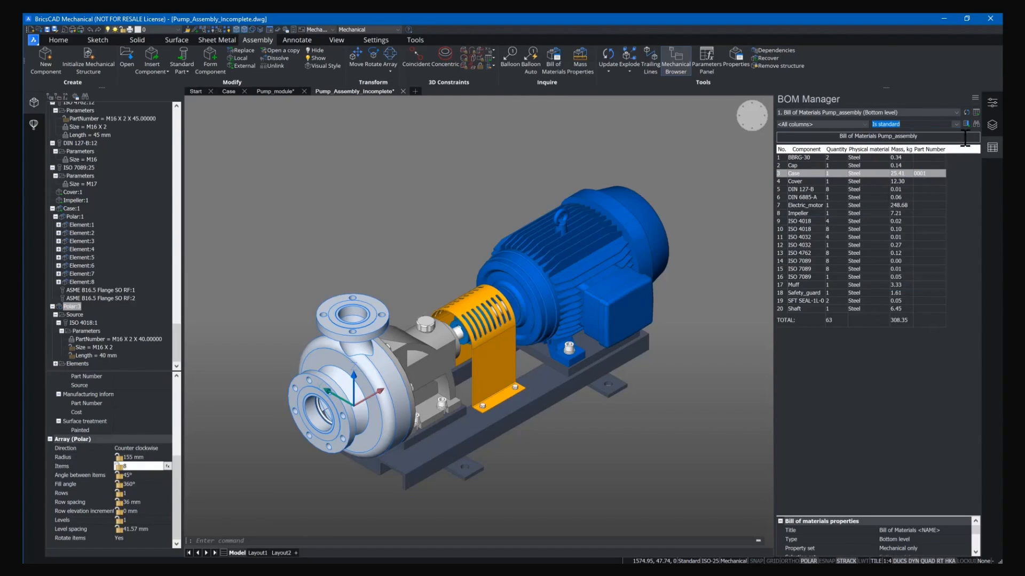
left_click(964, 124)
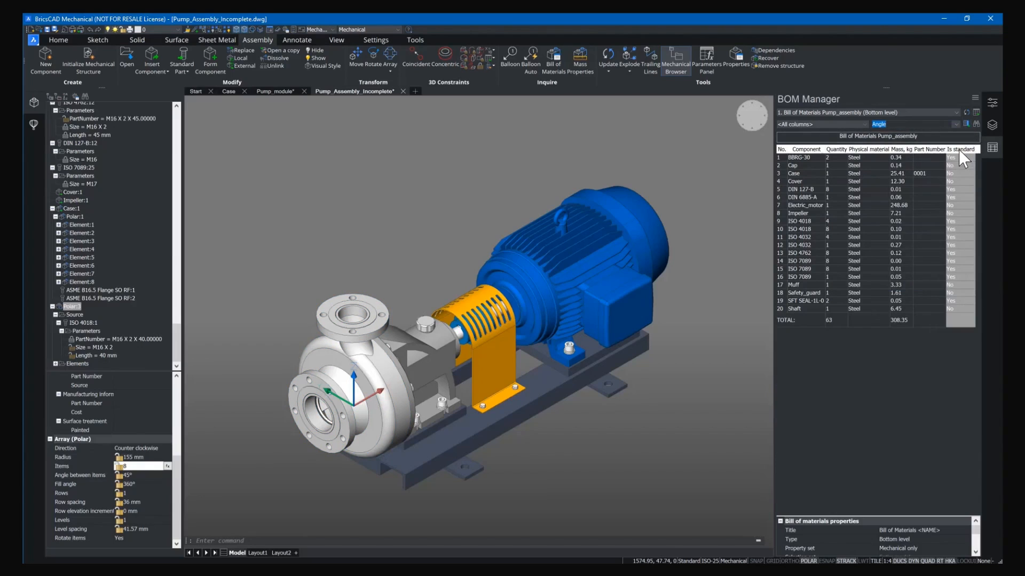
left_click(958, 149)
Step: Locate the standard parts in the model by highlighting the BBRG-30, DIN 127-B, both ISO 4018 and SFT SEAL rows
left_click(938, 159)
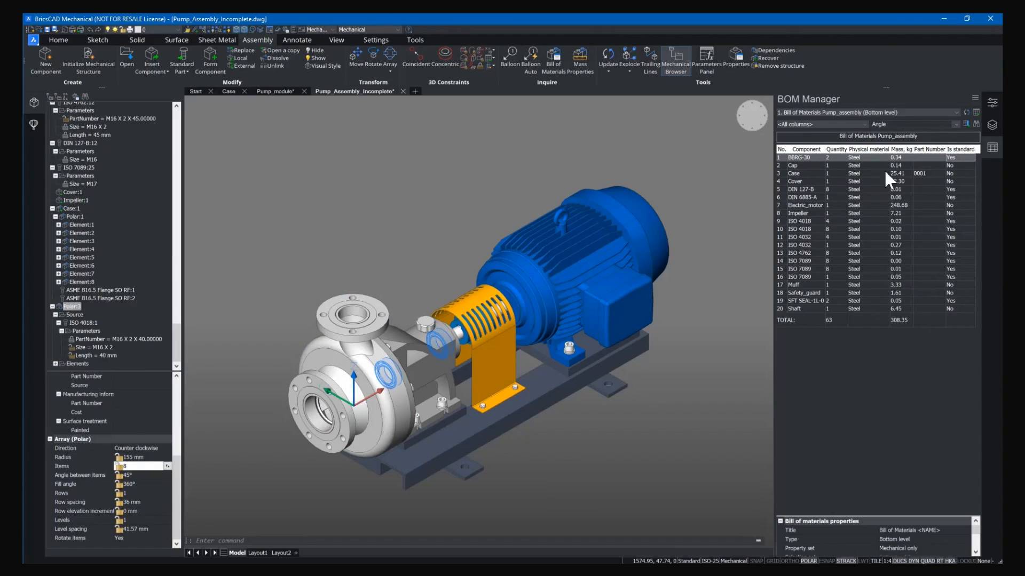
left_click(951, 190)
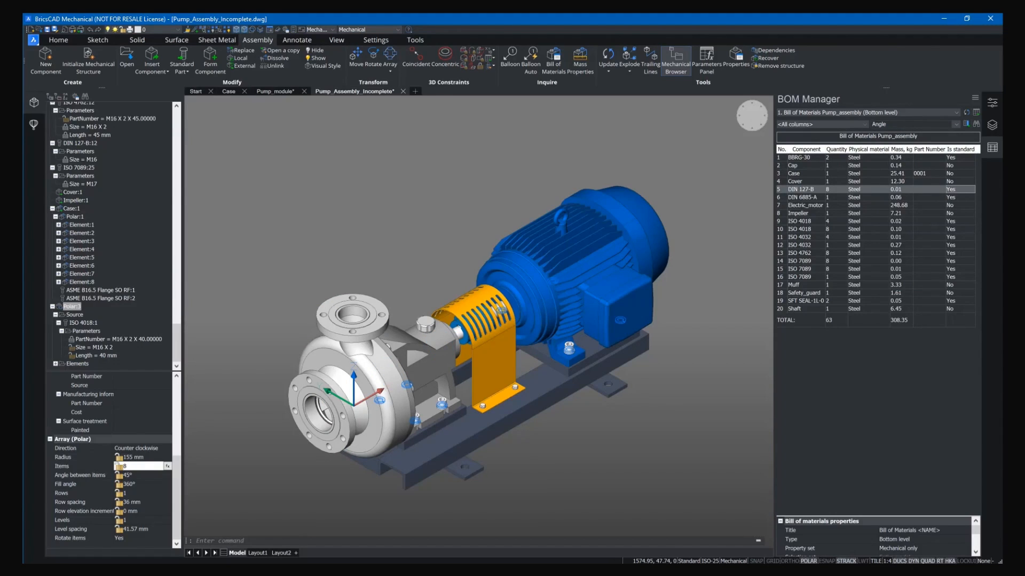
left_click(950, 221)
left_click(955, 230)
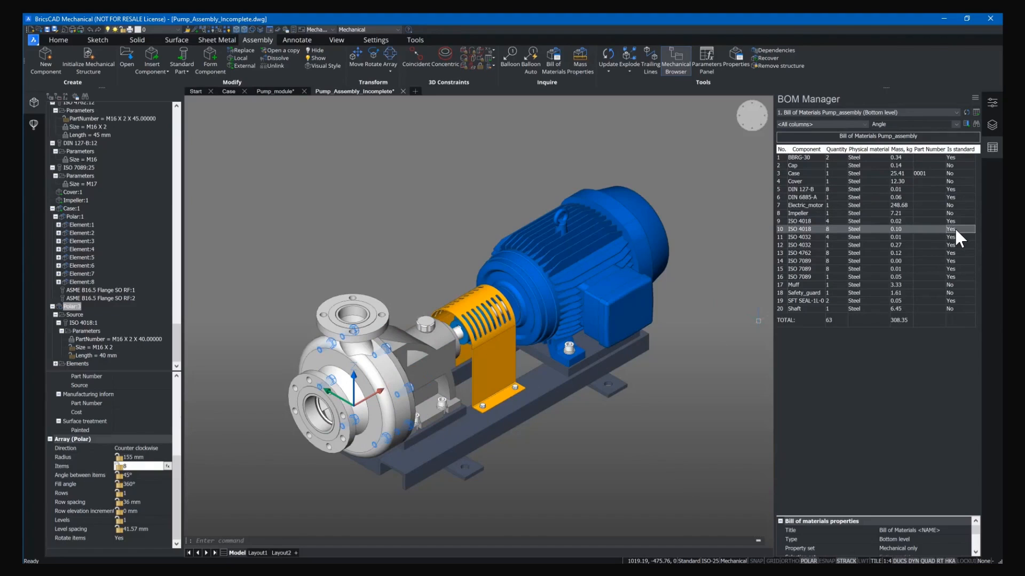
left_click(954, 299)
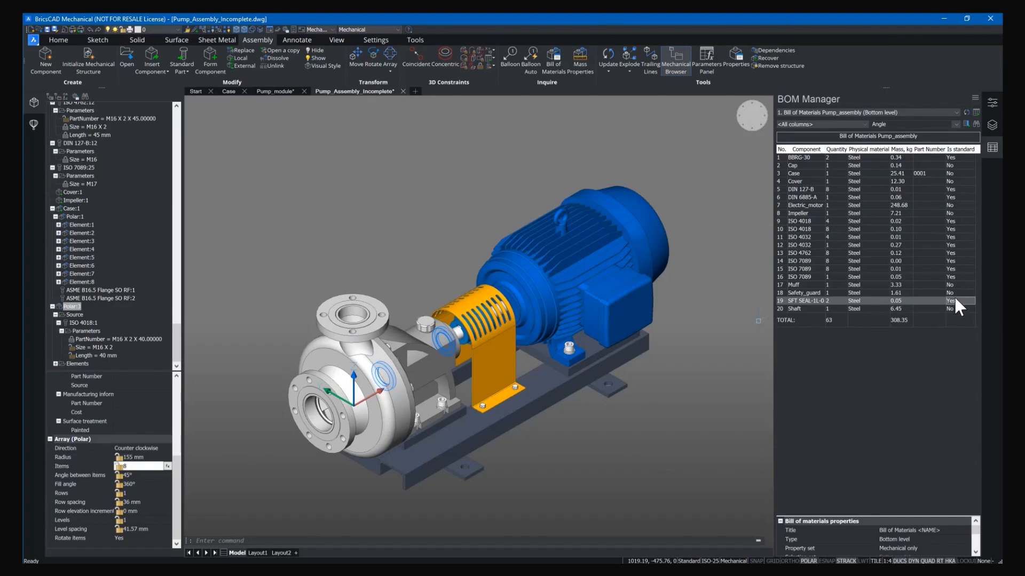
Step: Delete the Part Number column from the bill of materials
left_click(929, 150)
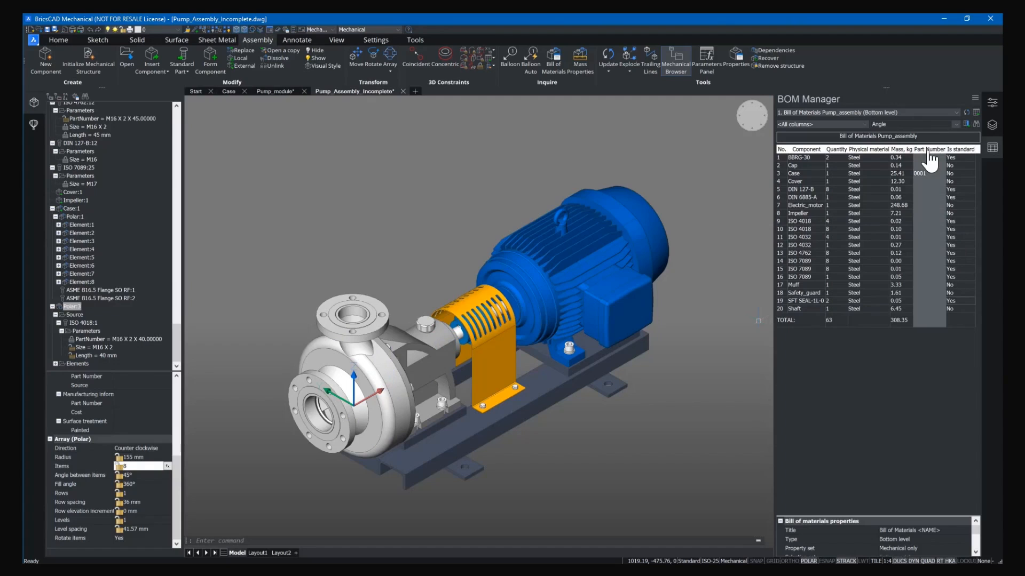
key("Delete")
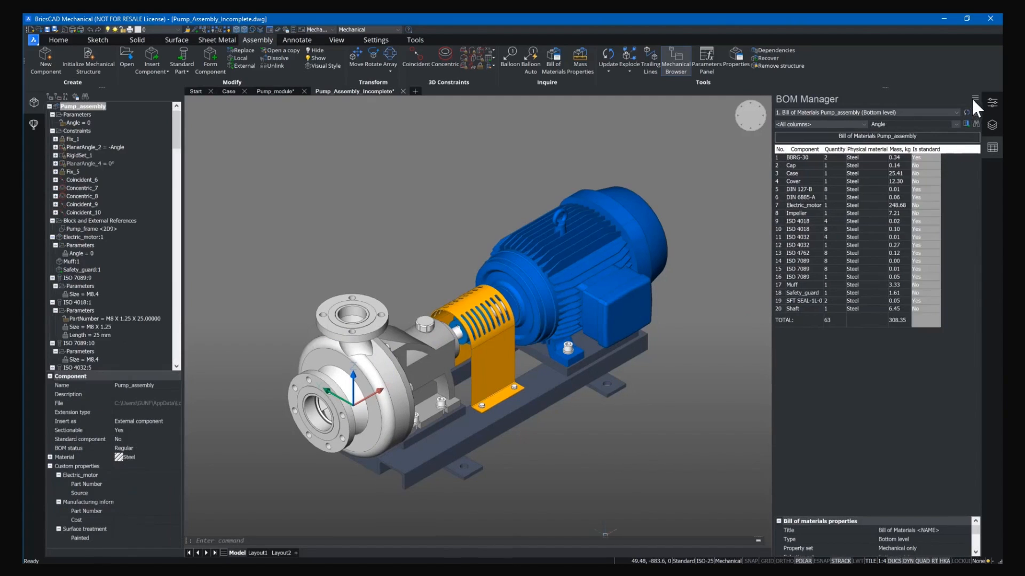
left_click(975, 97)
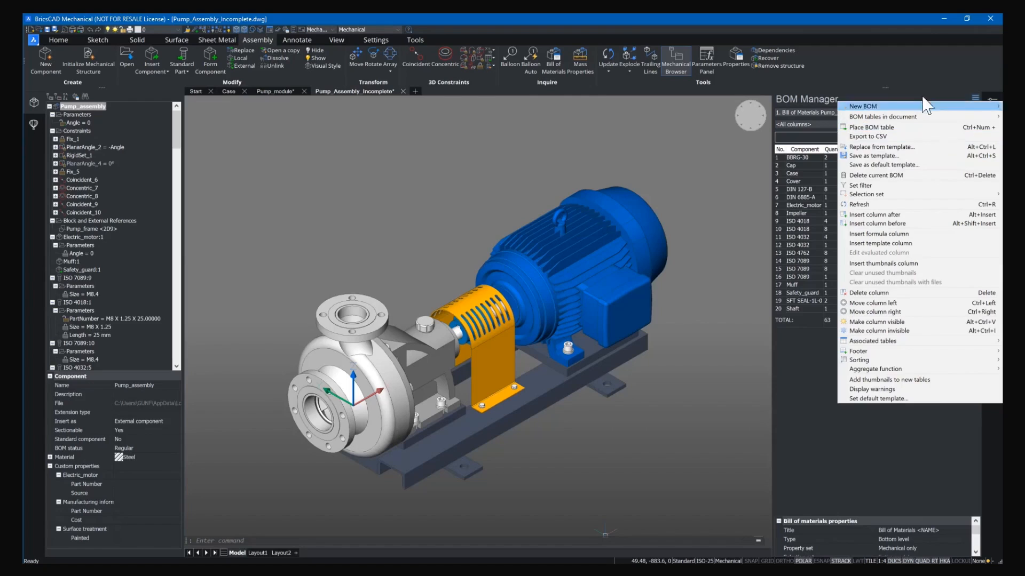
left_click(930, 72)
Step: Open Layout1 and erase its existing viewport to leave an empty sheet for annotation
left_click(291, 40)
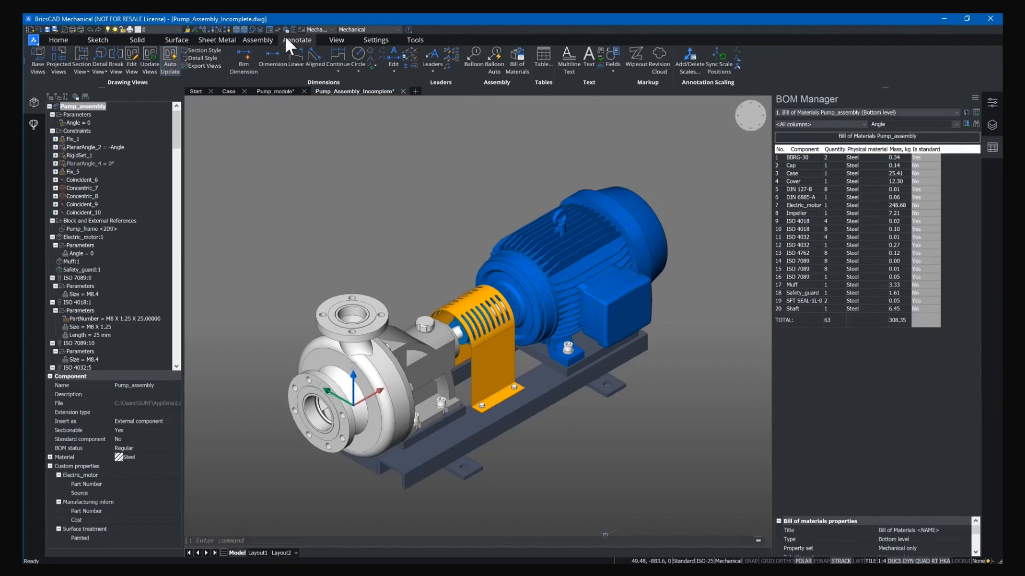
left_click_drag(775, 427, 816, 419)
left_click(260, 553)
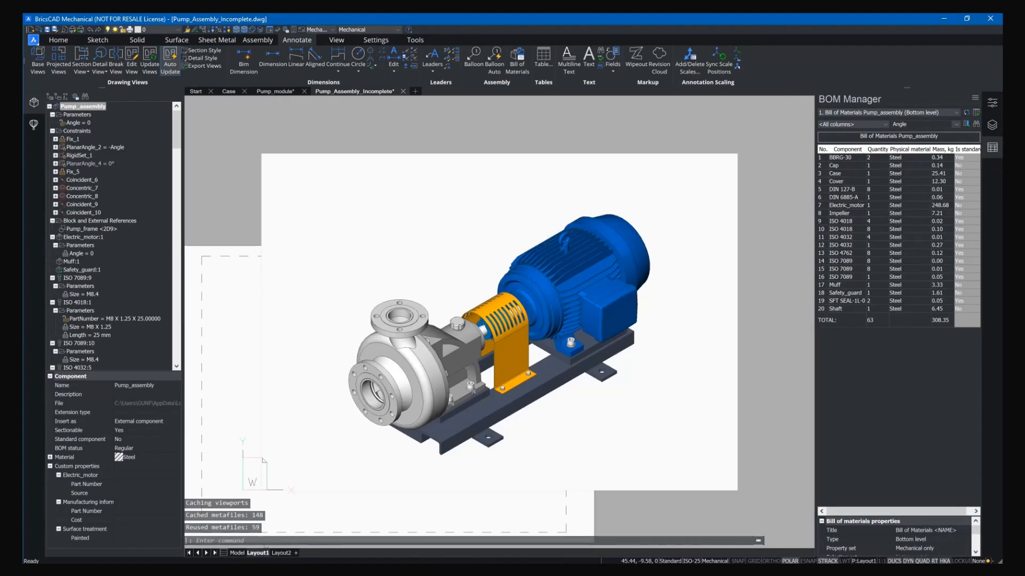
left_click(758, 492)
left_click(727, 465)
key("Delete")
mouse_move(727, 465)
middle_mouse_down()
mouse_move(739, 382)
mouse_move(770, 373)
middle_mouse_up()
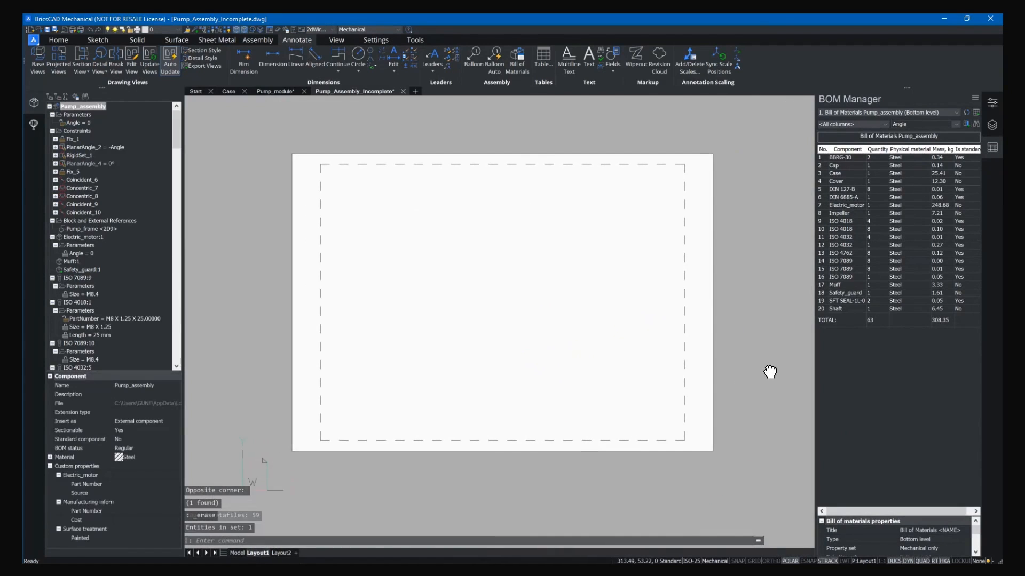
Step: Set up Layout1's page for Microsoft Print to PDF with A3 paper in landscape orientation
right_click(256, 554)
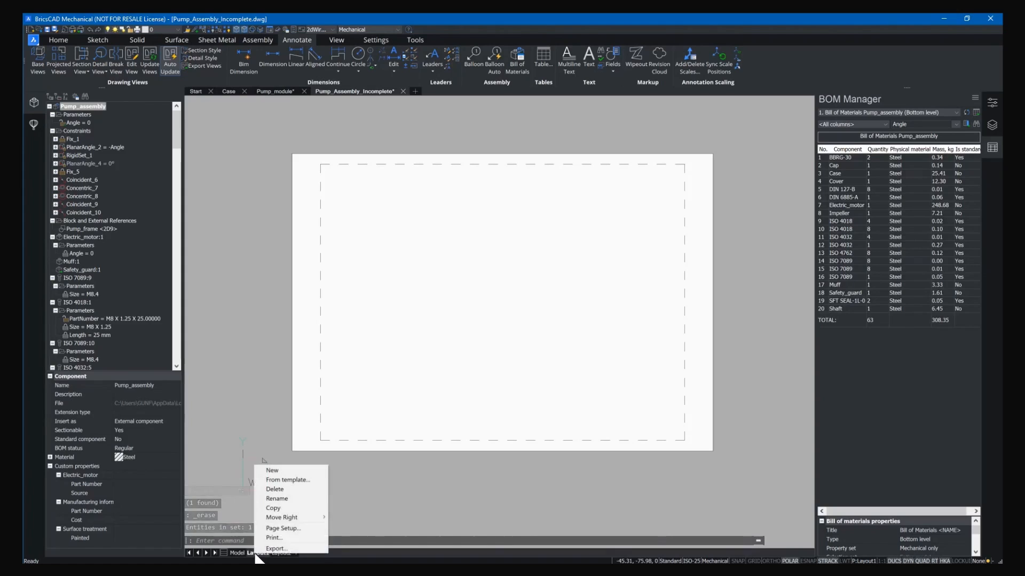
left_click(289, 530)
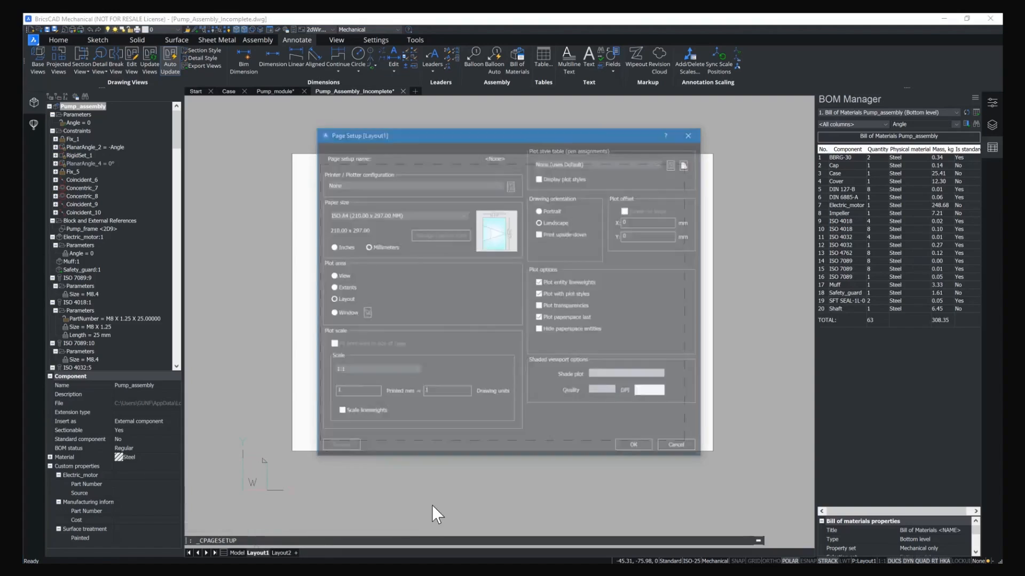
left_click(437, 179)
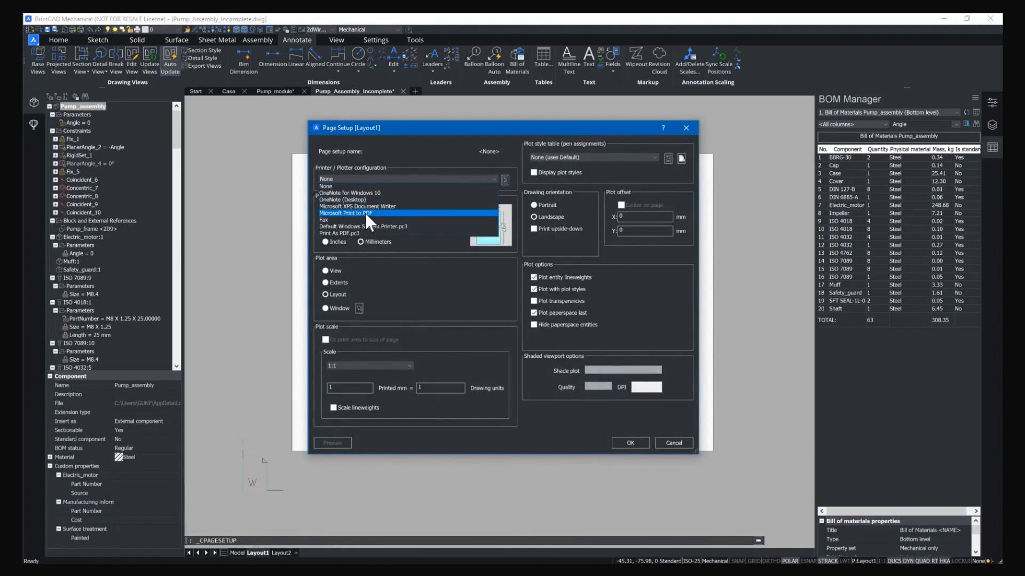
left_click(364, 211)
left_click(406, 209)
left_click(359, 219)
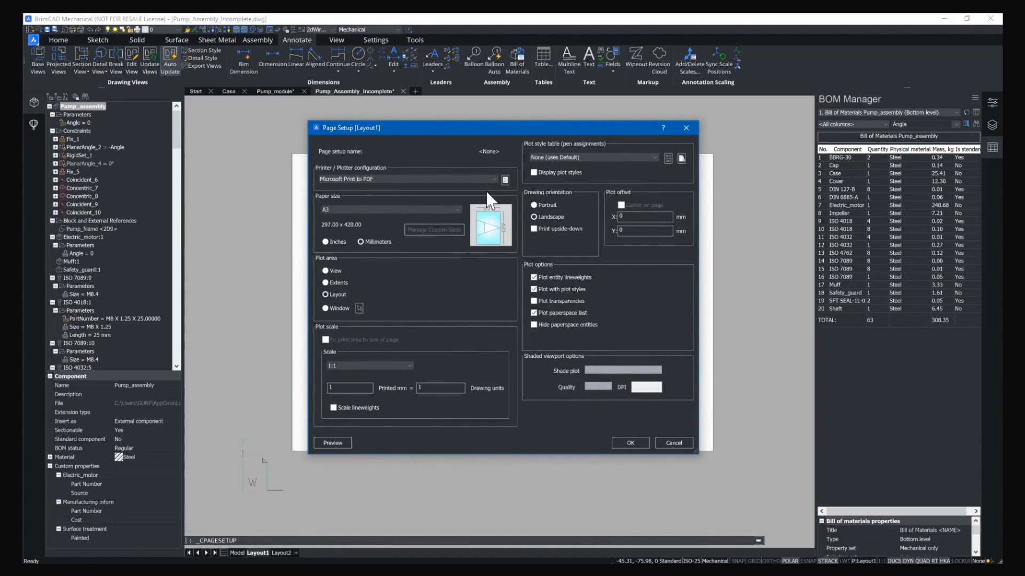
left_click(639, 447)
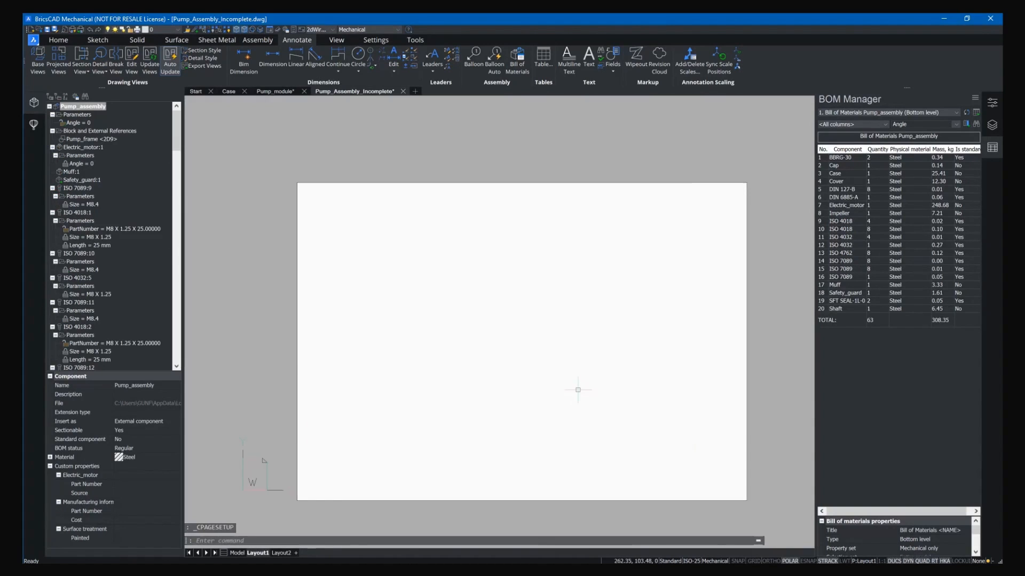
middle_click_drag(560, 377, 546, 365)
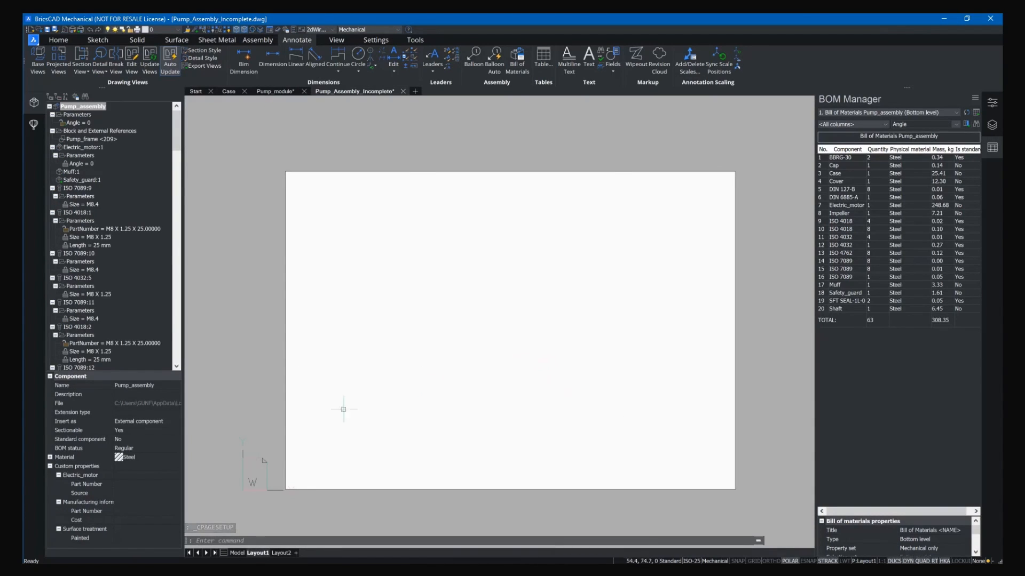
Step: Generate drawing views of the entire model on Layout1: a front base view, a top view below it and an isometric view
left_click(237, 554)
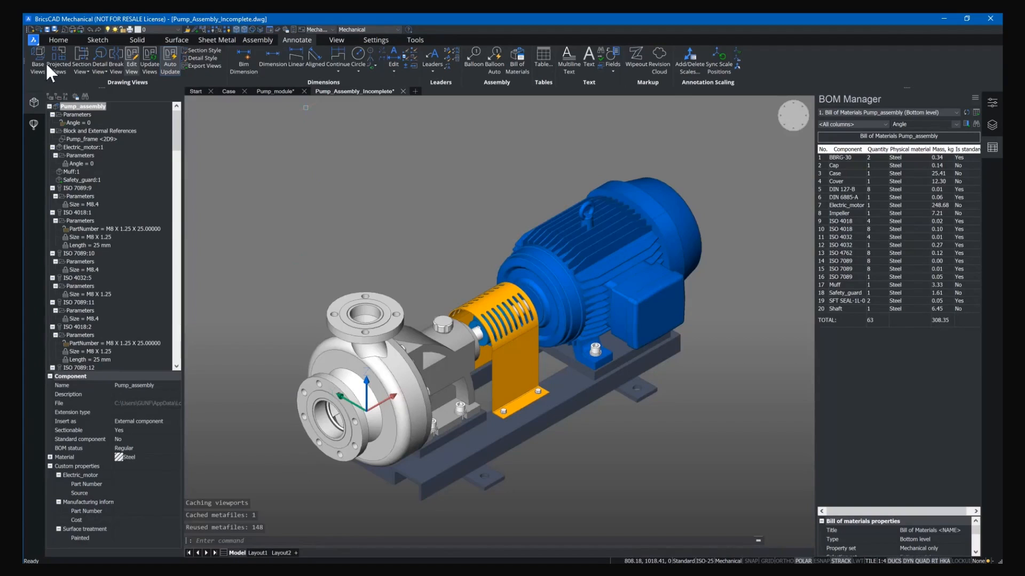
left_click(38, 63)
left_click(479, 540)
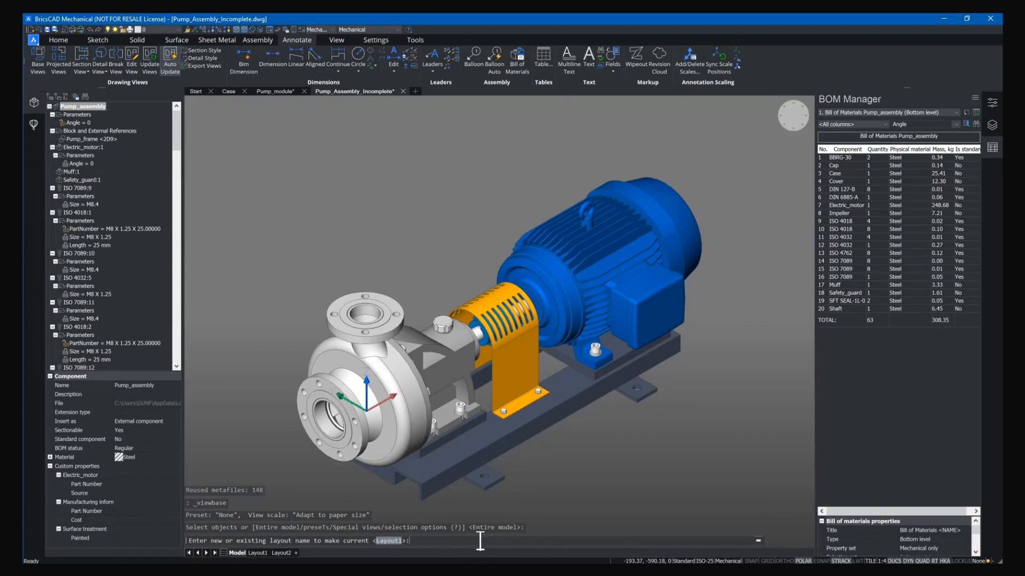
left_click(397, 541)
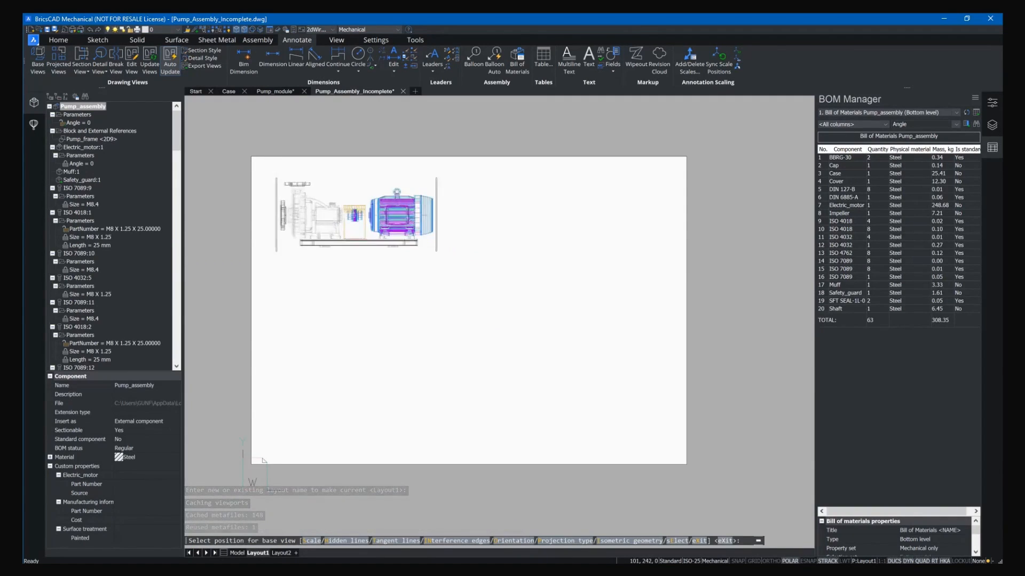
left_click(354, 212)
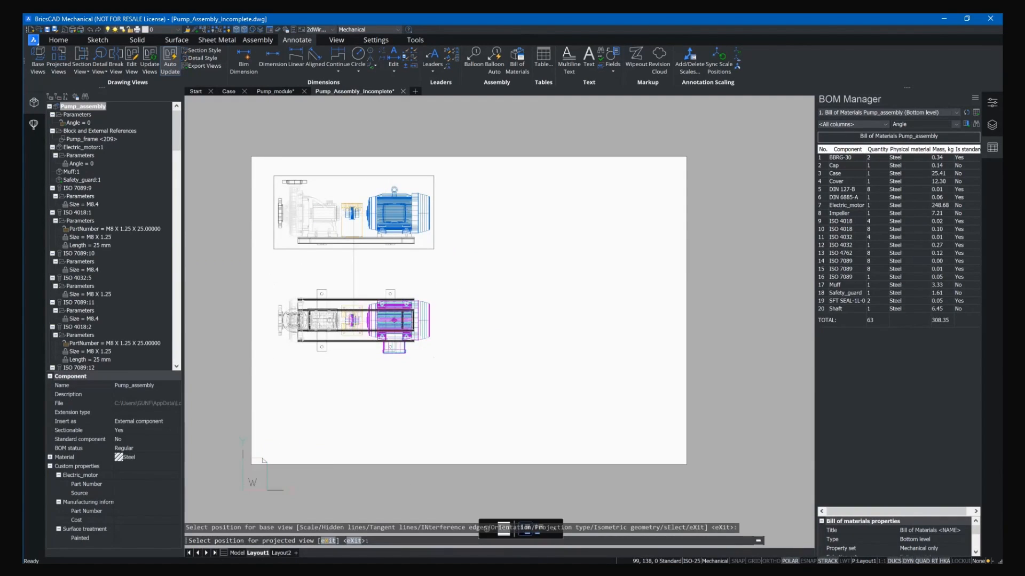
left_click(354, 321)
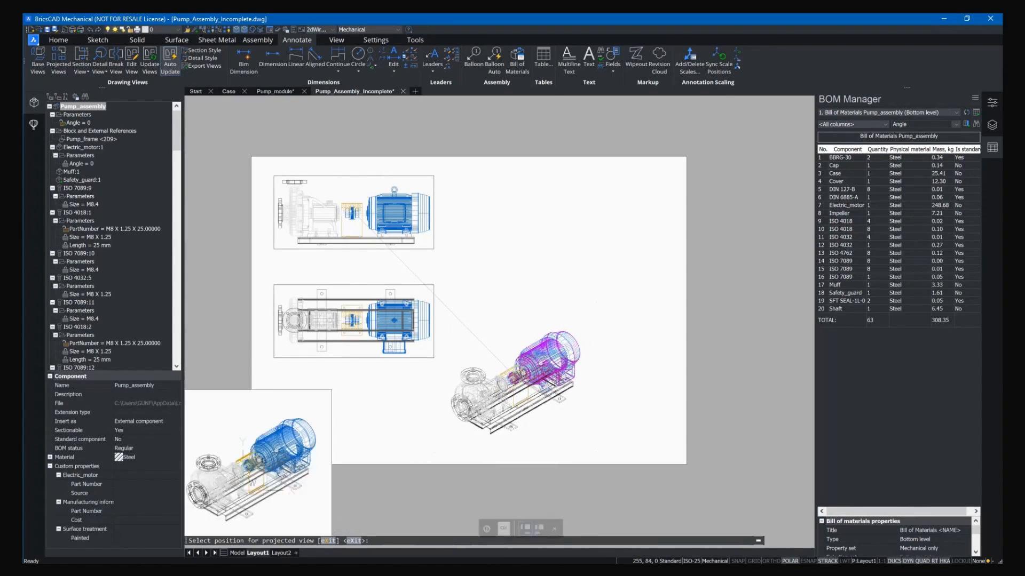
left_click(516, 376)
key("Return")
left_click(521, 376)
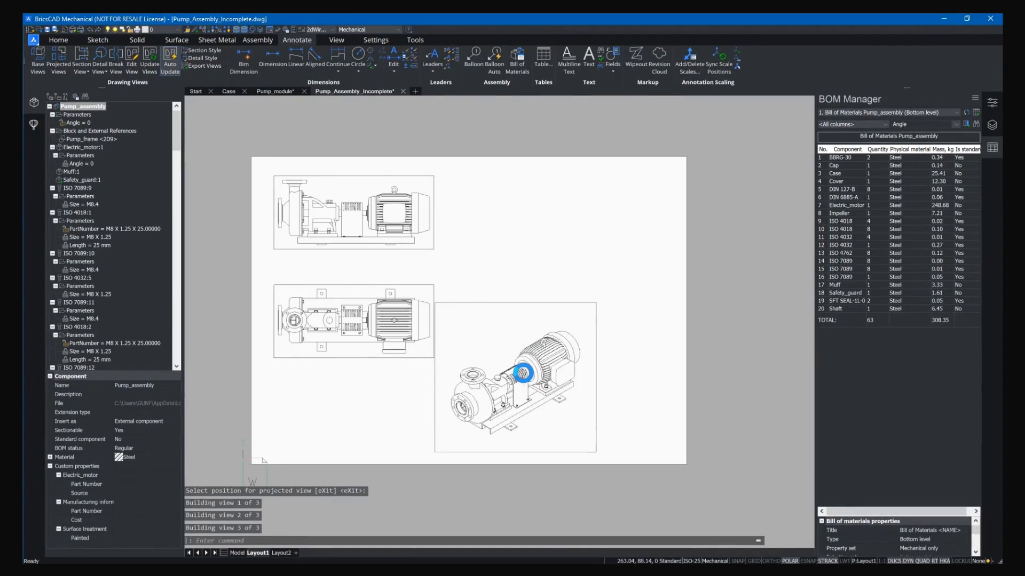
Step: Set the standard scale of the front and top drawing views to 1:10
left_click(991, 101)
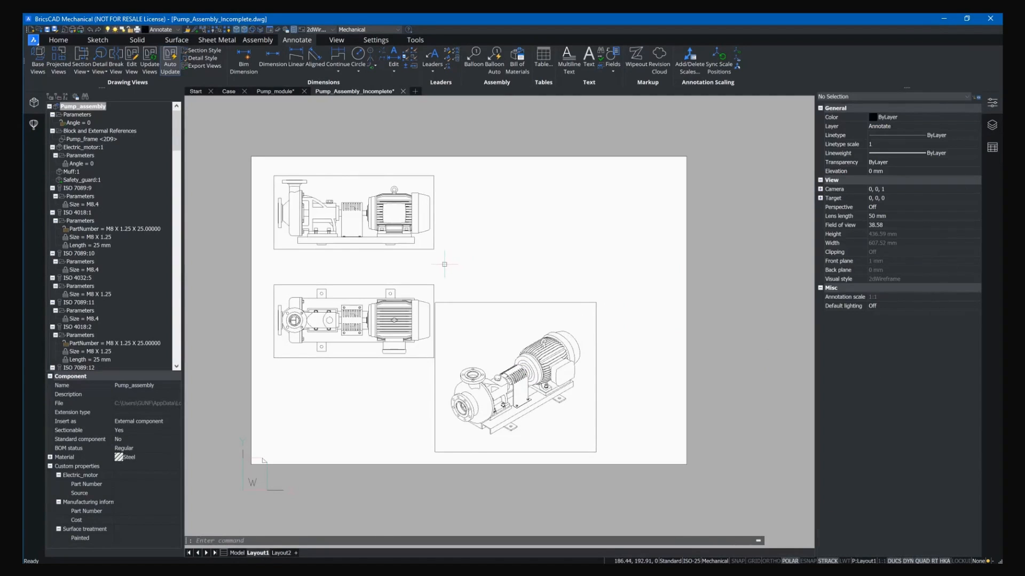
middle_click_drag(444, 265, 458, 256)
left_click(460, 277)
left_click(433, 237)
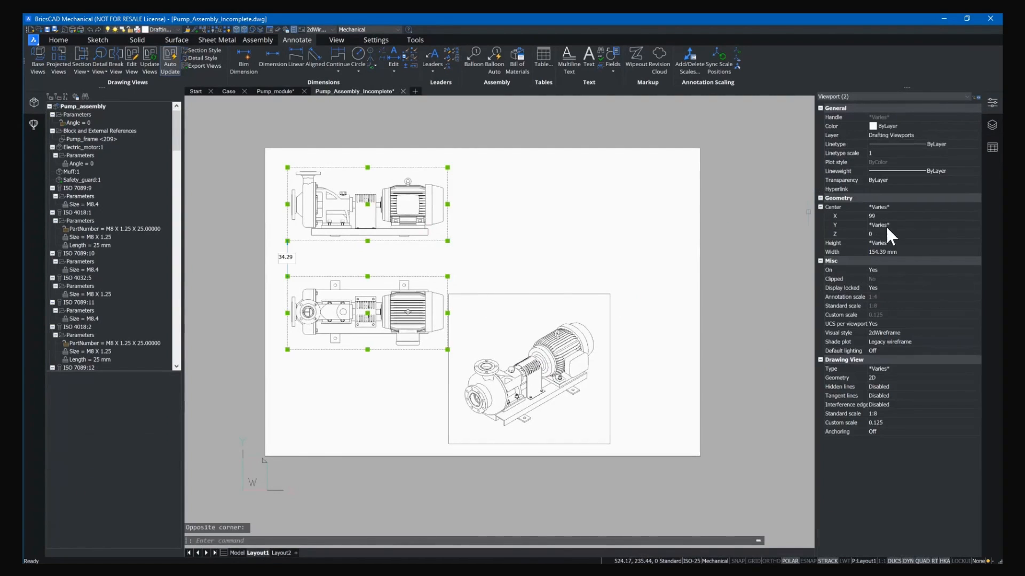
left_click(880, 413)
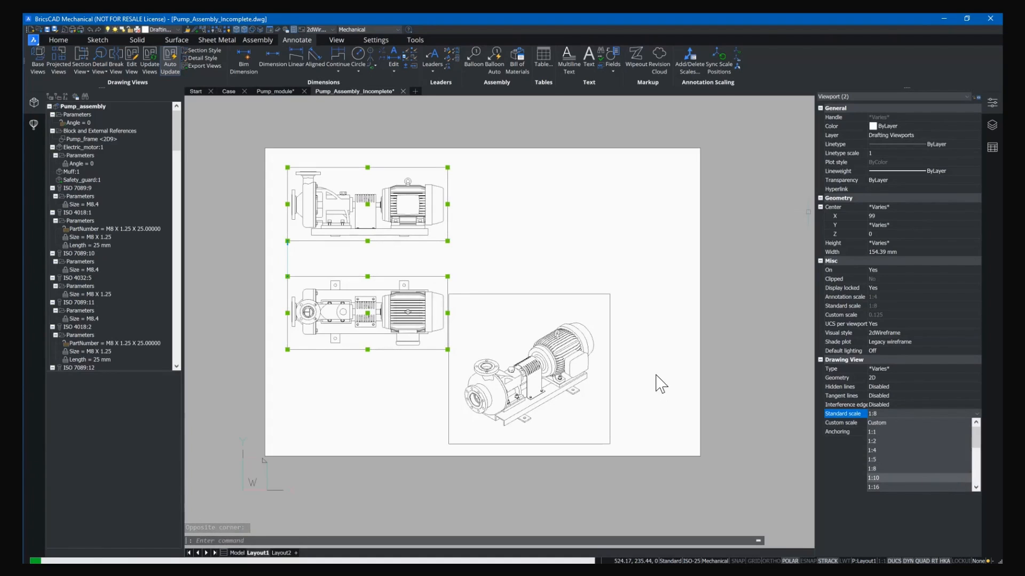
Step: Place the Pump_assembly bill of materials table in the upper-right corner of the Layout1 sheet
left_click(992, 148)
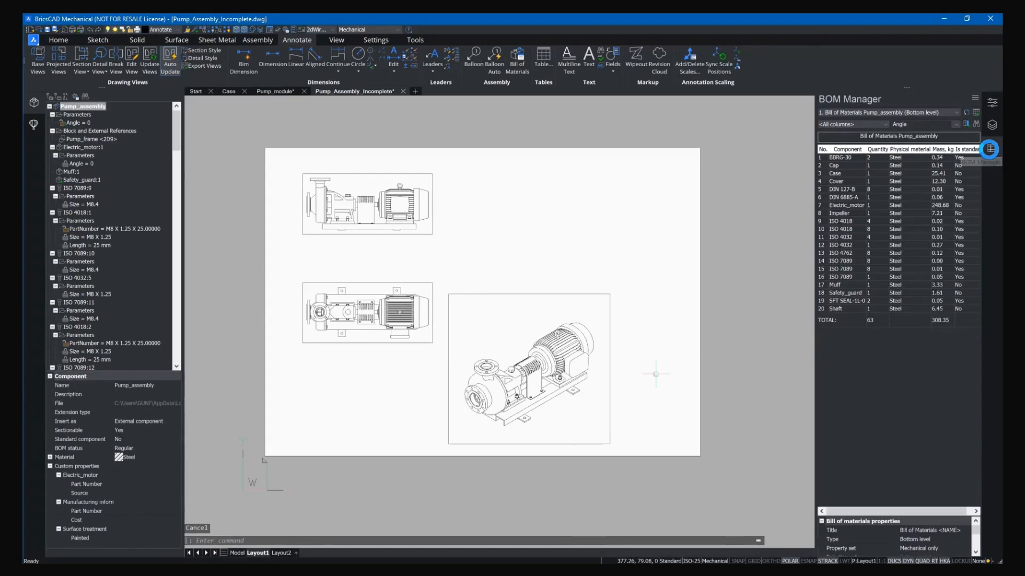
left_click(975, 112)
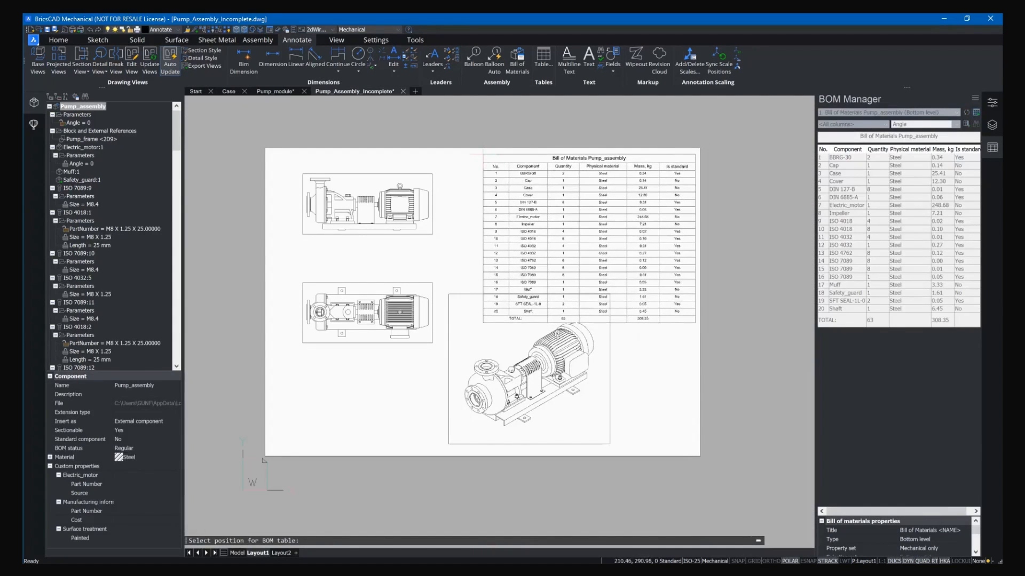
left_click(485, 155)
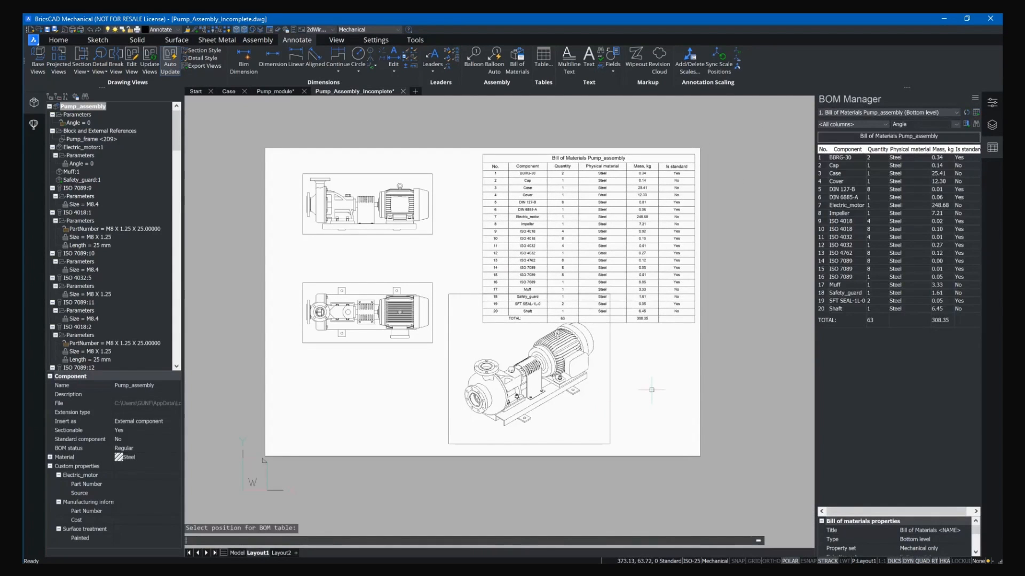
Step: Move the top view straight up on the sheet, closer beneath the front view
left_click(382, 354)
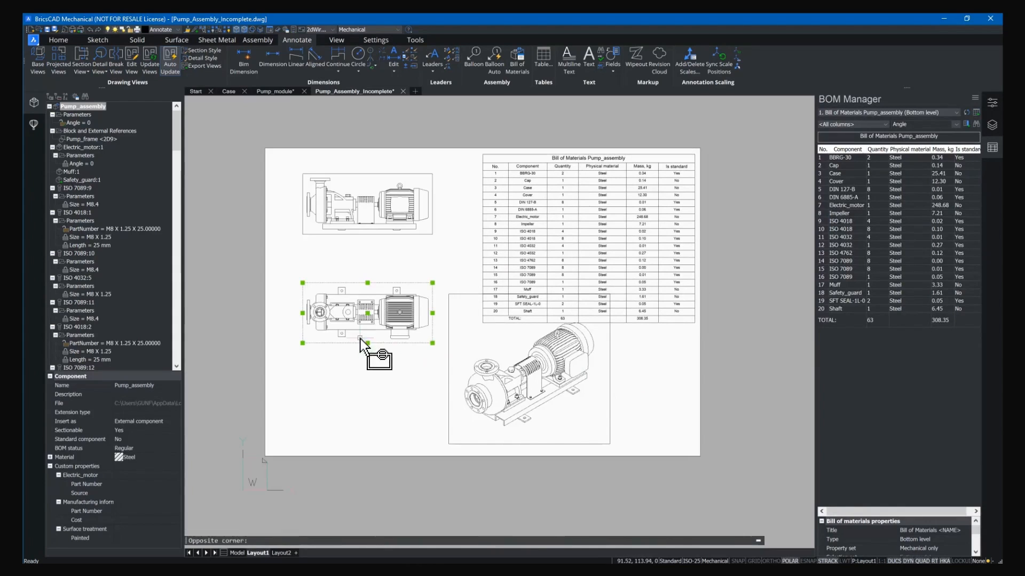
left_click(361, 339)
type("m")
key("Return")
left_click(380, 410)
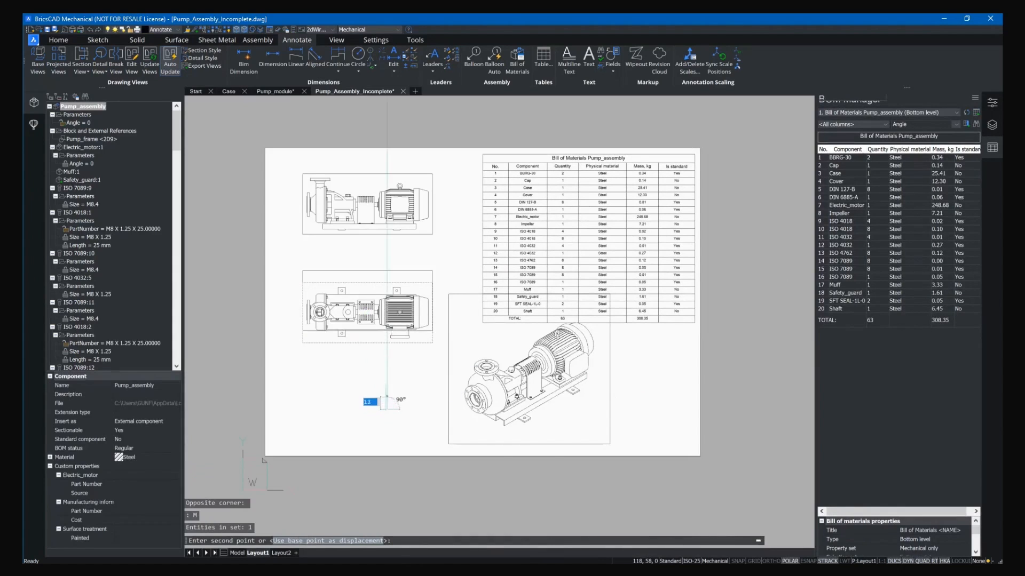
left_click(384, 380)
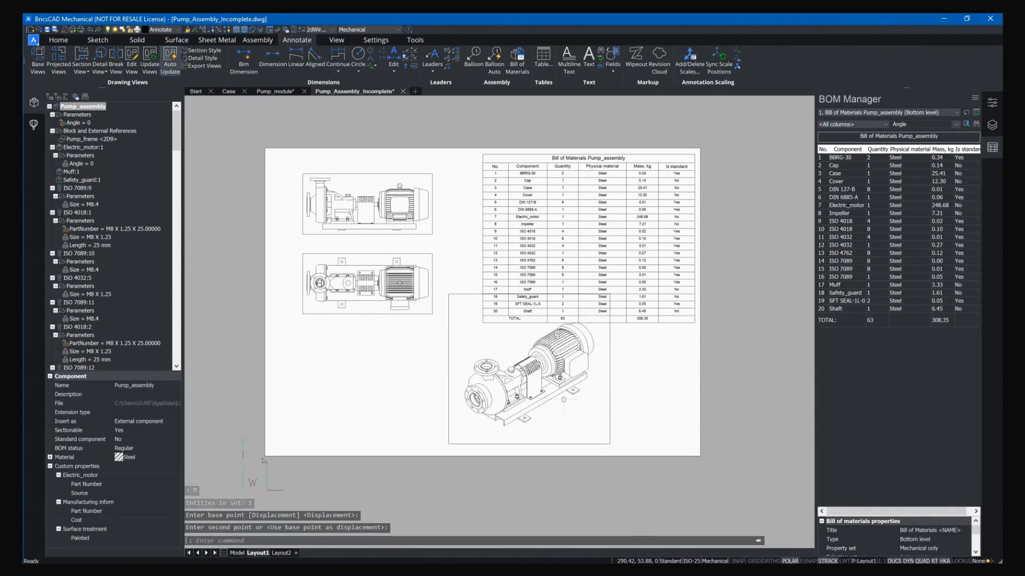
Step: Move the isometric view left and then down to the sheet's lower edge, away from the bill of materials table
left_click(611, 419)
left_click(531, 373)
key("Escape")
type("M")
key("Return")
left_click(692, 407)
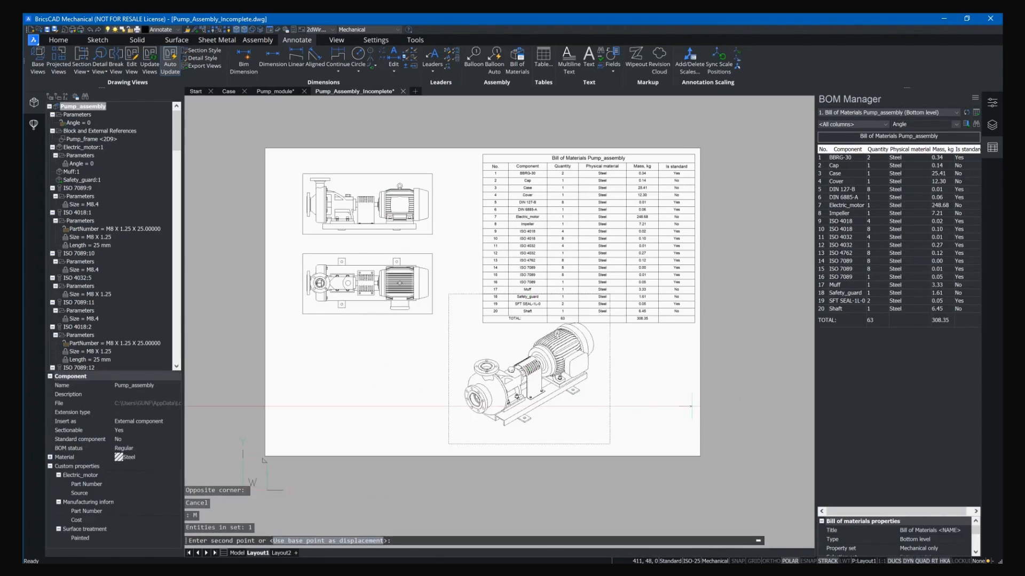
left_click(664, 407)
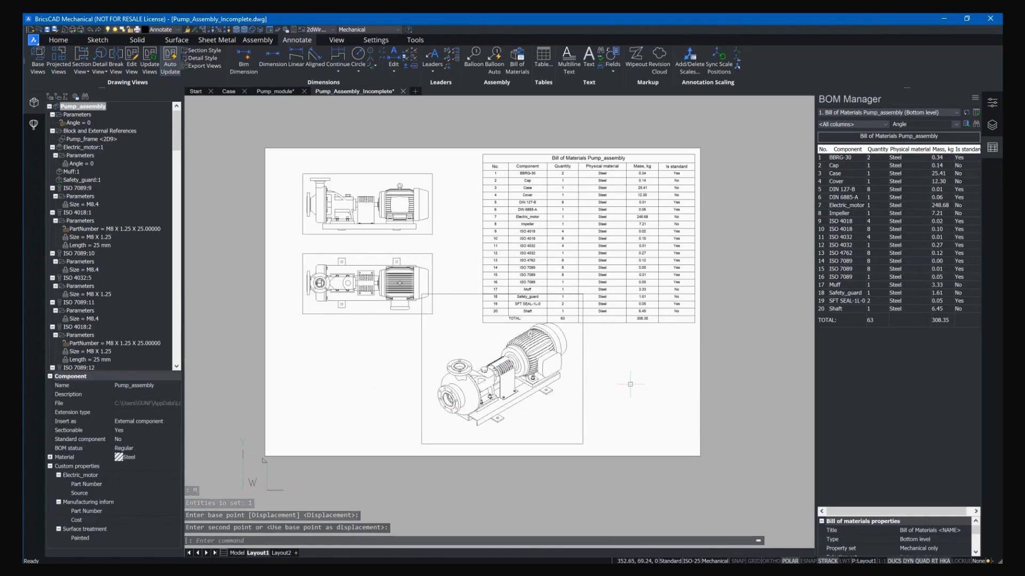
left_click(583, 382)
type("M")
key("Return")
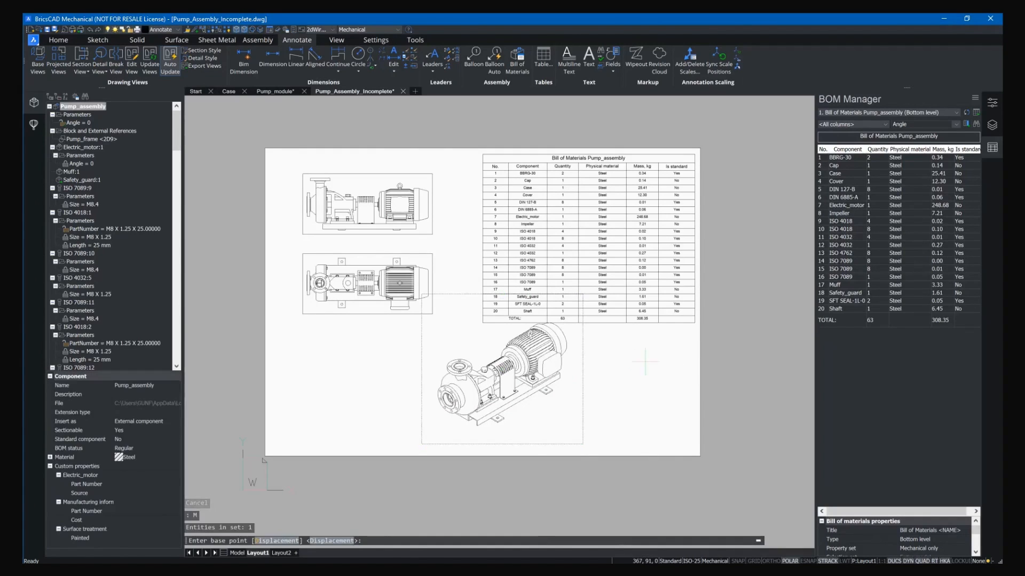
left_click(638, 367)
key("Escape")
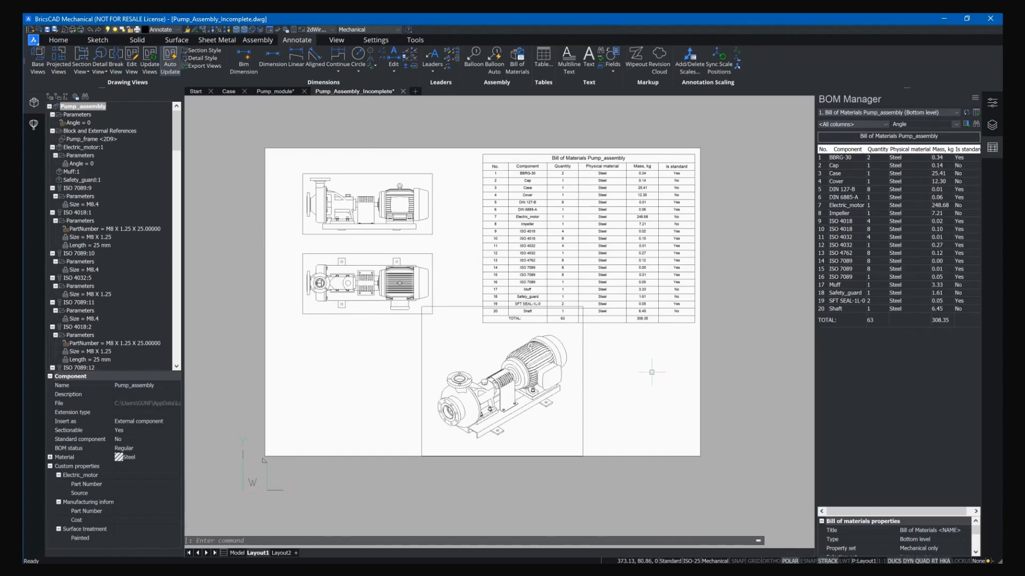
Step: Add automatic balloons to the isometric view in Unique placement mode, aligned along a polyline down its right side, below it and up its left side
left_click(495, 59)
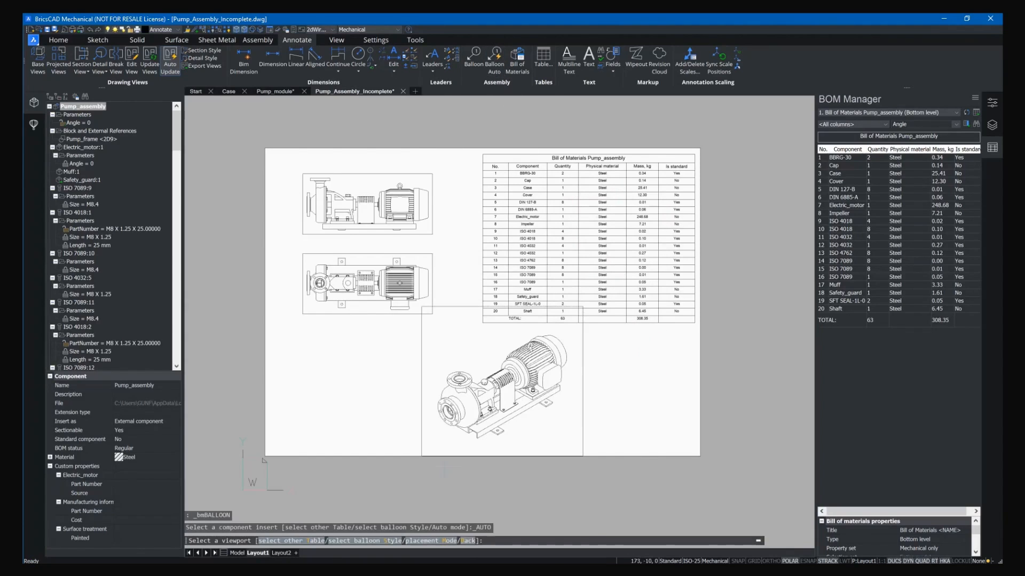
left_click(450, 541)
key("Return")
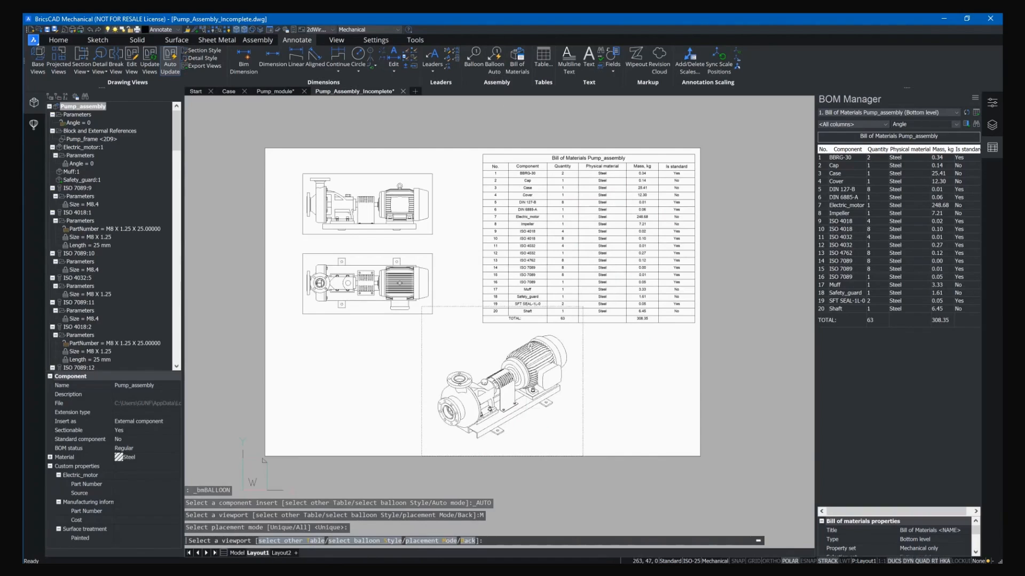
left_click(554, 420)
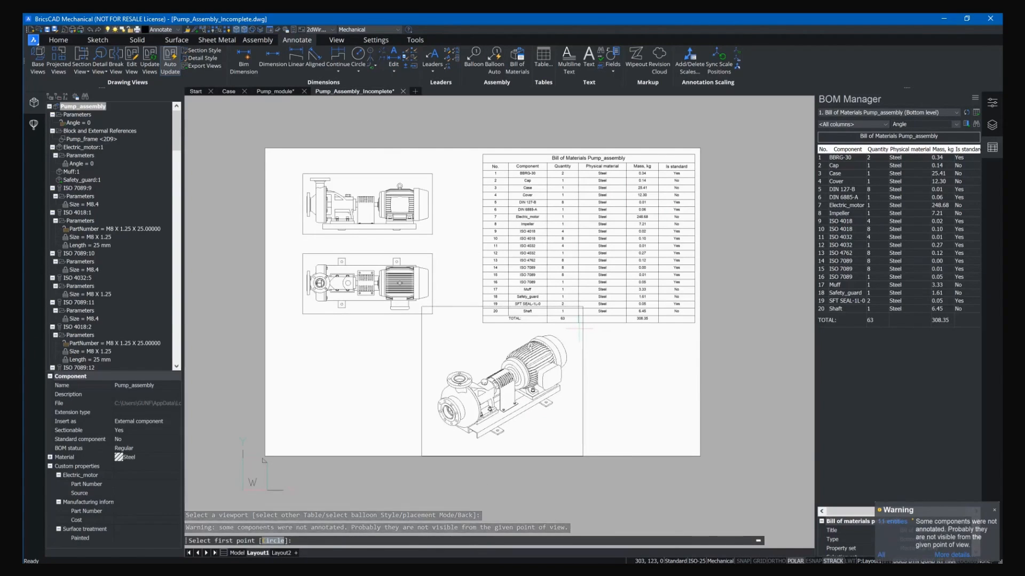
left_click(579, 329)
left_click(579, 443)
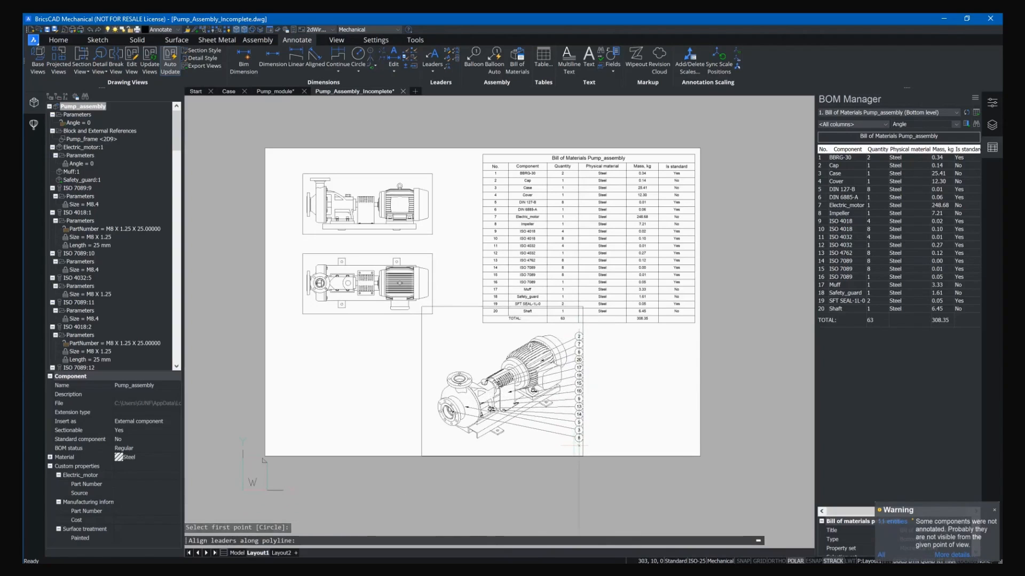
left_click(411, 447)
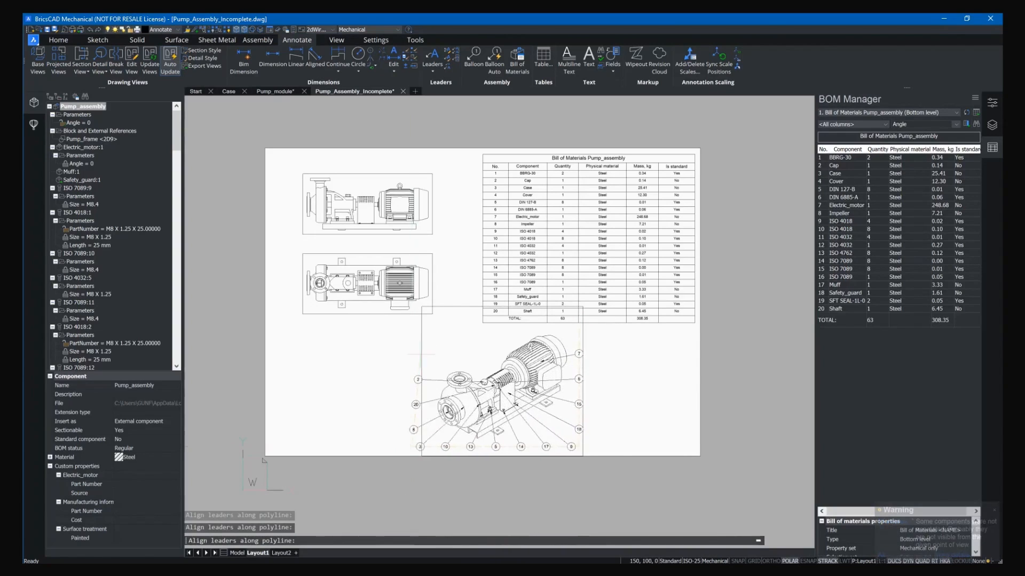
key("Return")
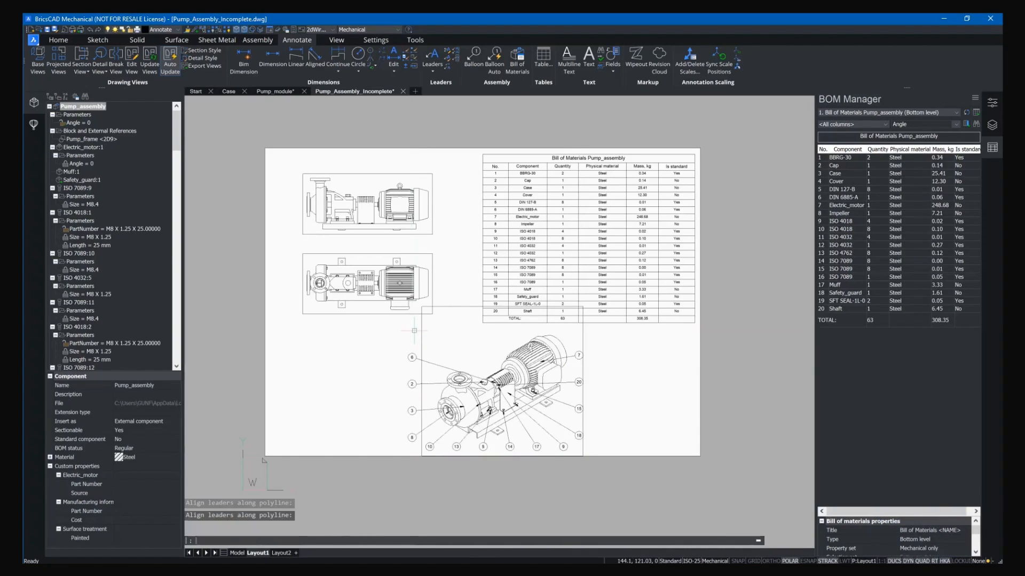
Step: Turn off the Drafting Viewports layer to hide the frames around the drawing views
left_click(177, 29)
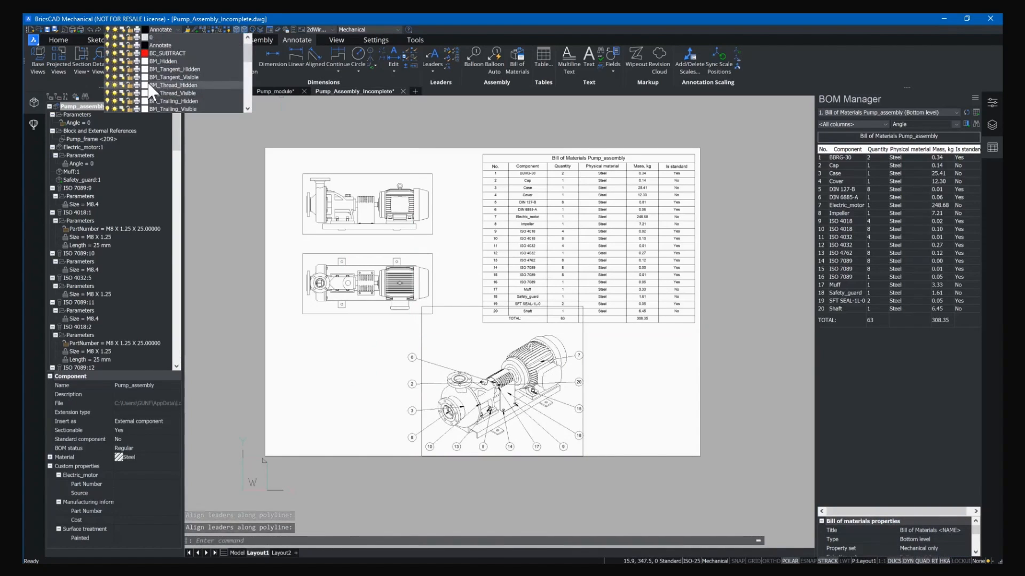
left_click(107, 38)
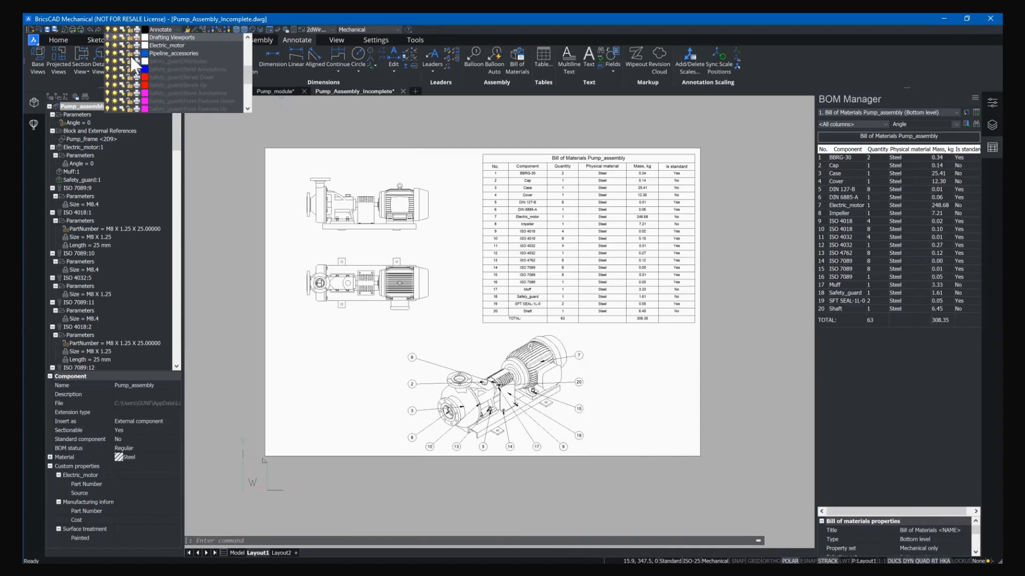
left_click(361, 349)
mouse_move(367, 348)
middle_mouse_down()
mouse_move(383, 337)
mouse_move(376, 360)
middle_mouse_up()
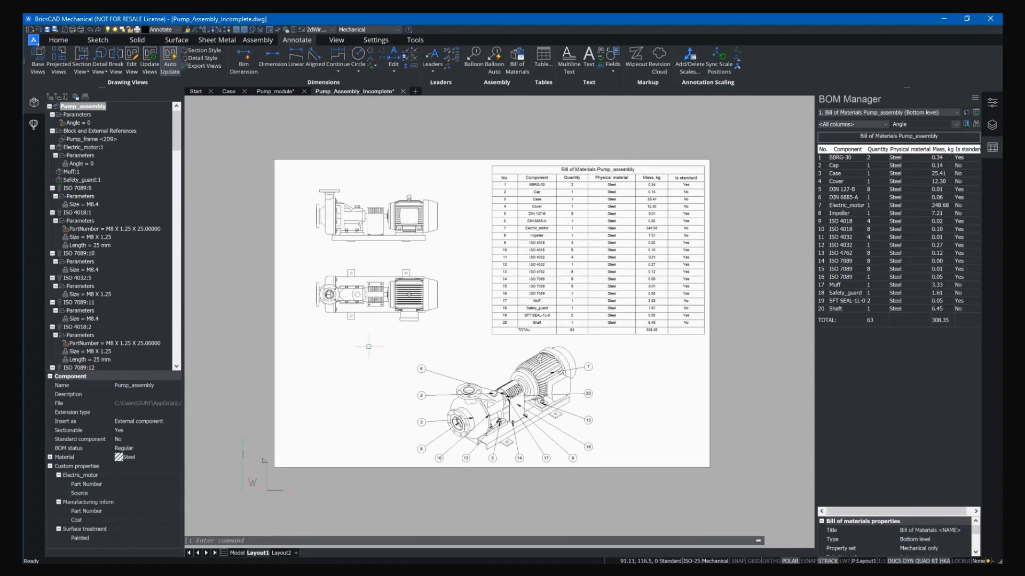
Step: Add center marks to three mounting-lug holes in the top view: both along the upper edge and the lower one near the pump
scroll(344, 281, "up", 4)
mouse_move(534, 242)
middle_mouse_down()
mouse_move(538, 219)
mouse_move(542, 235)
middle_mouse_up()
scroll(531, 236, "down", 3)
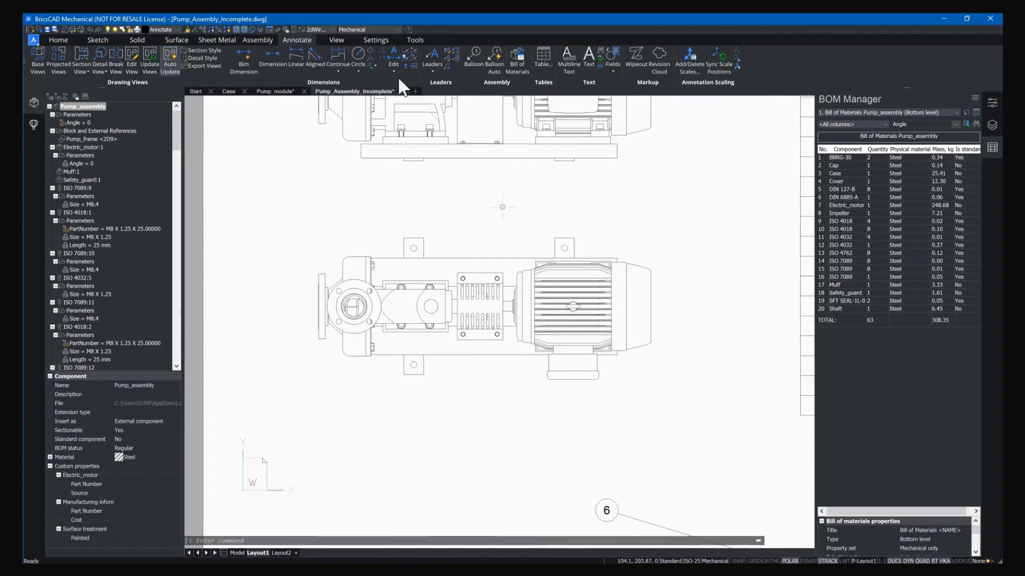
left_click(371, 51)
left_click(414, 248)
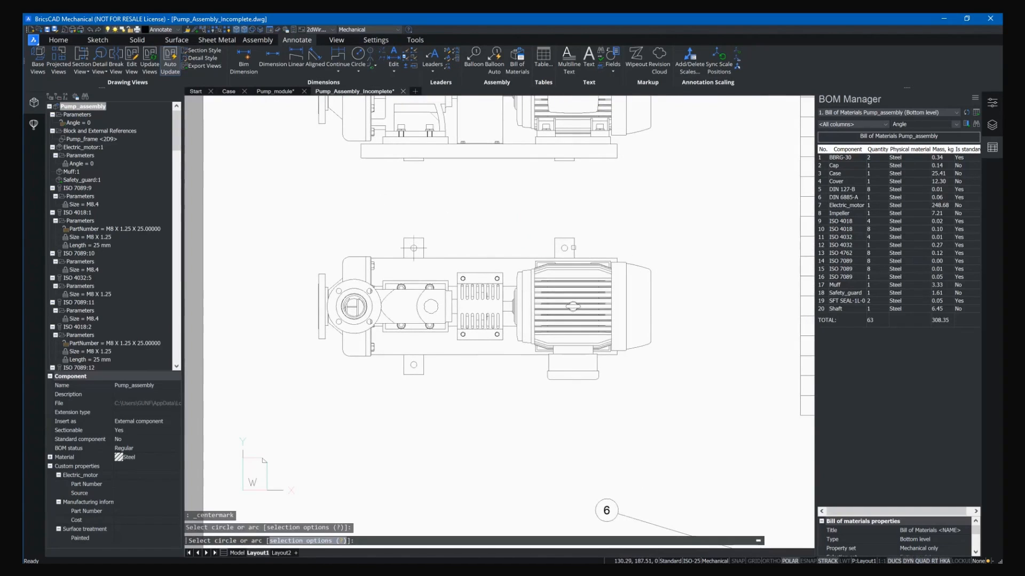
left_click(564, 247)
left_click(413, 366)
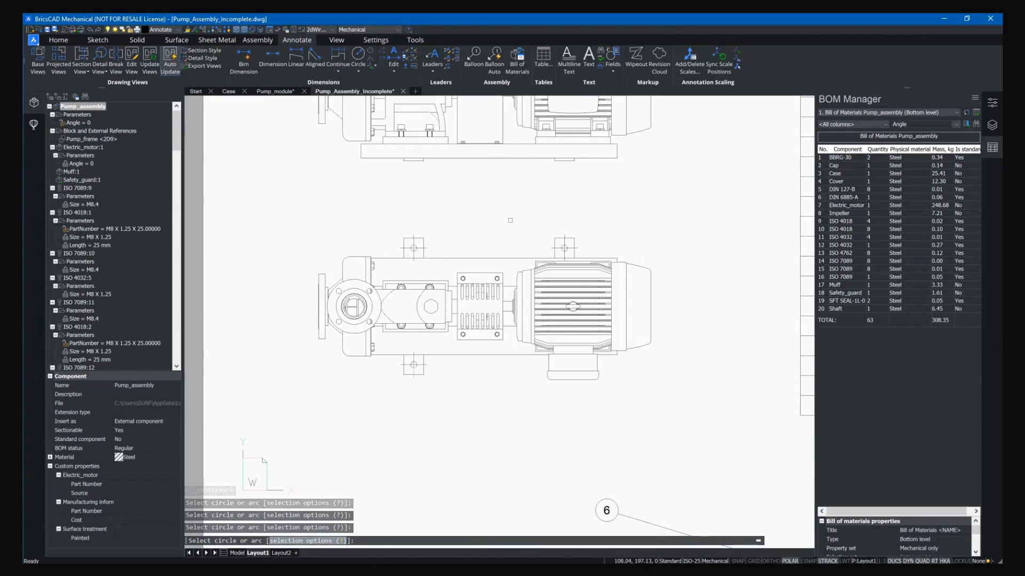
key("Escape")
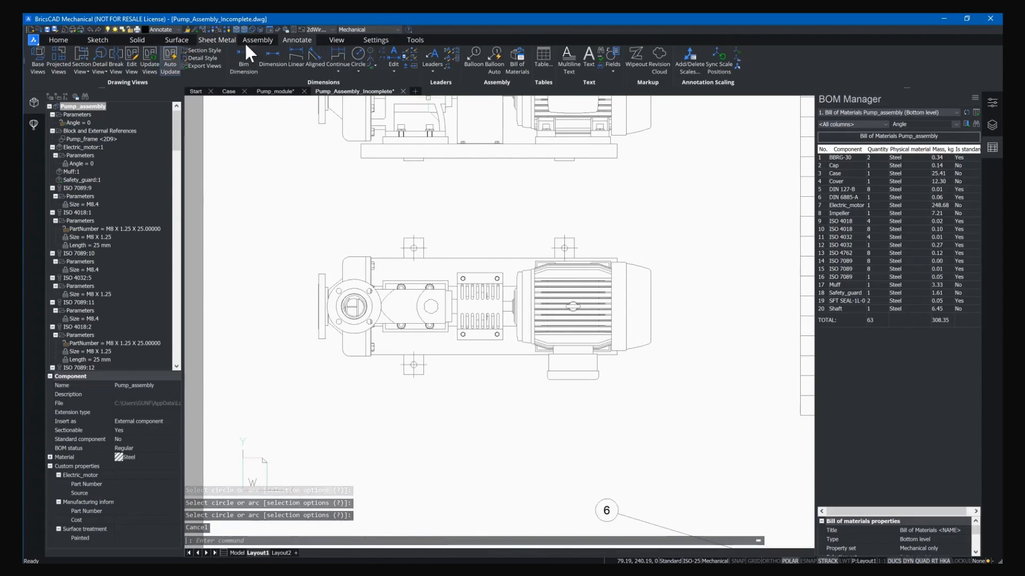
Step: Add a horizontal linear dimension above the top view between the centers of the two upper mounting-lug holes
left_click(297, 56)
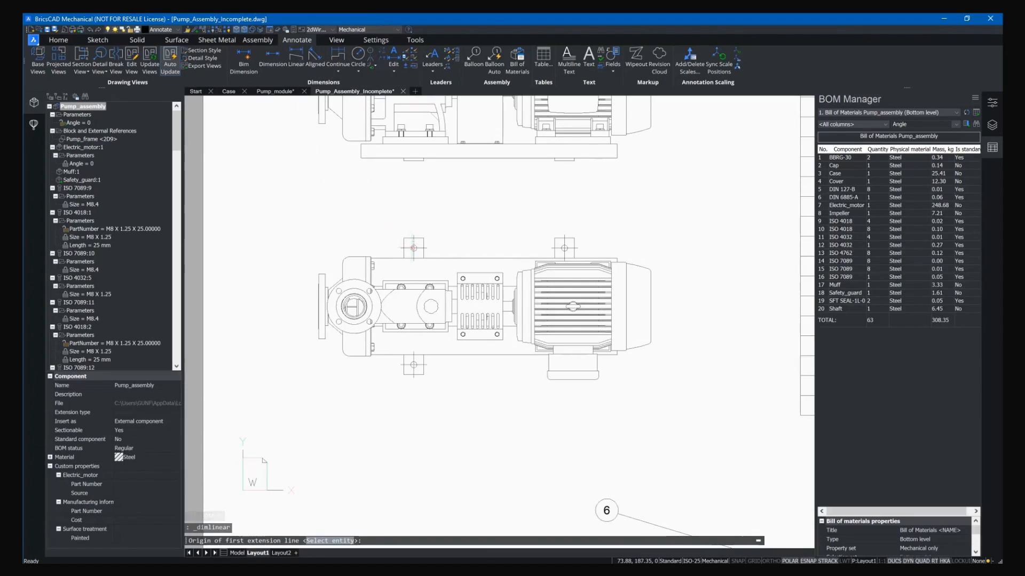
scroll(414, 247, "up", 3)
middle_click_drag(691, 264, 534, 277)
left_click(669, 255)
scroll(623, 212, "down", 2)
left_click(627, 178)
Step: Add a vertical linear dimension beside the pump end of the top view, between the upper and lower mounting-lug hole centers
key("Return")
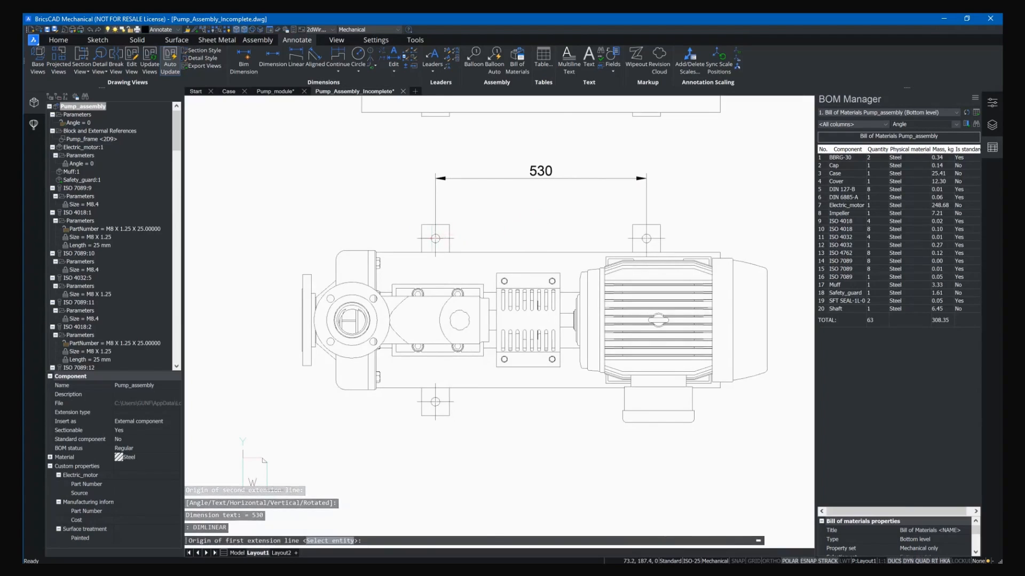
left_click(435, 238)
left_click(435, 402)
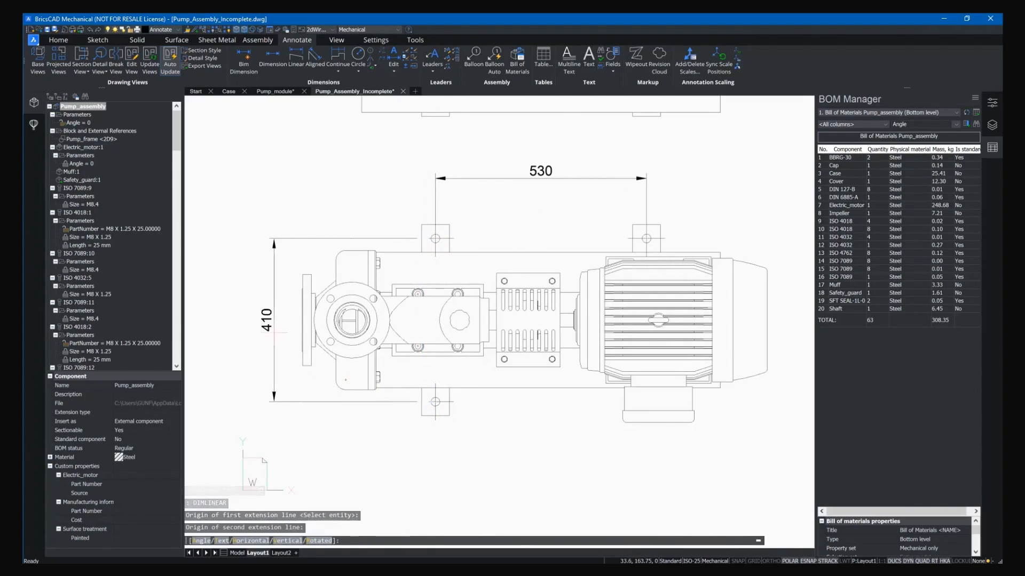
left_click(282, 326)
Step: Add a horizontal linear dimension below the front view from the near edge of the foot under the pump to the side flange face
scroll(379, 233, "down", 2)
mouse_move(632, 202)
middle_mouse_down()
mouse_move(626, 251)
mouse_move(647, 399)
middle_mouse_up()
key("Return")
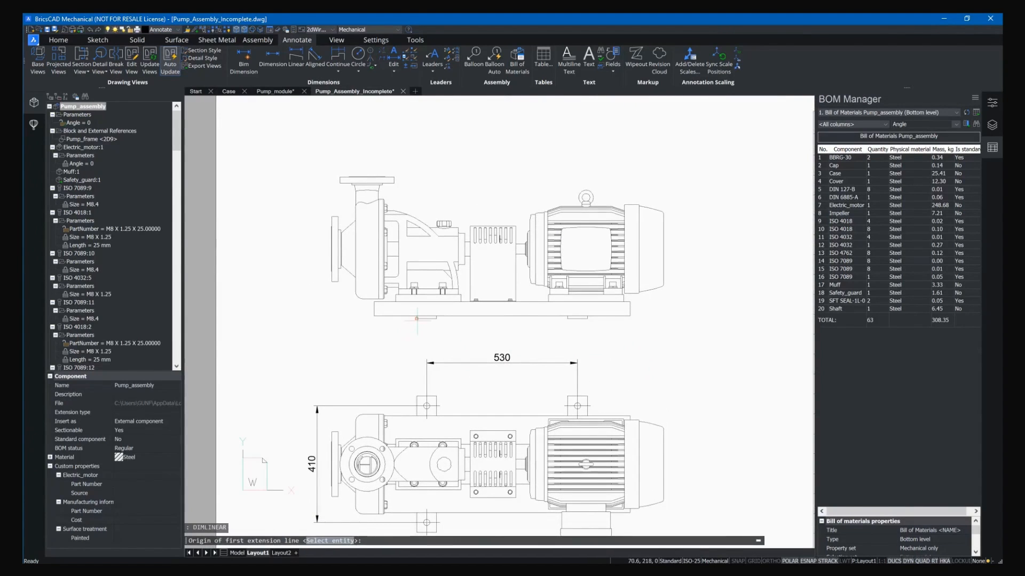
scroll(330, 283, "up", 5)
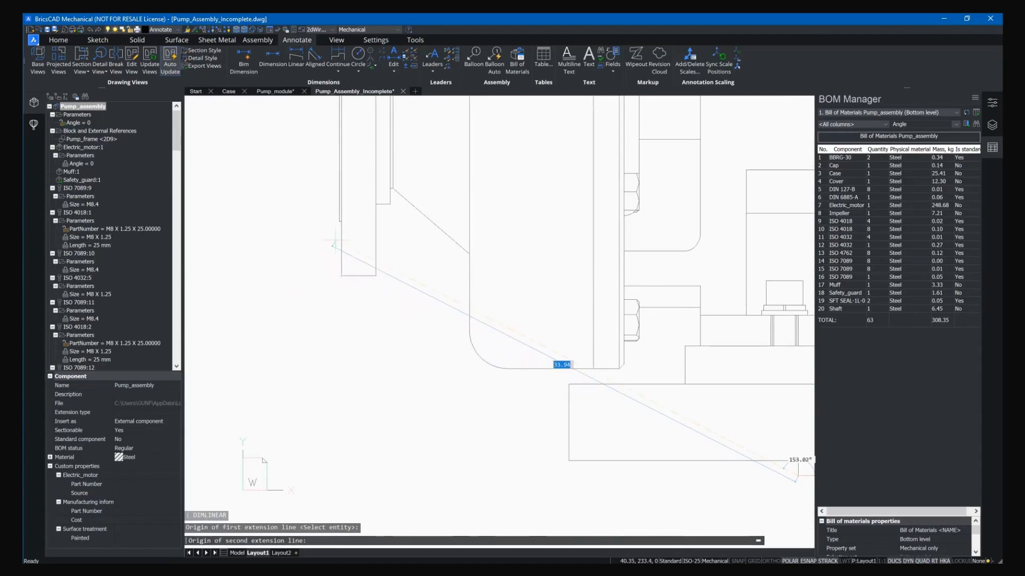
left_click(340, 222)
scroll(372, 340, "down", 4)
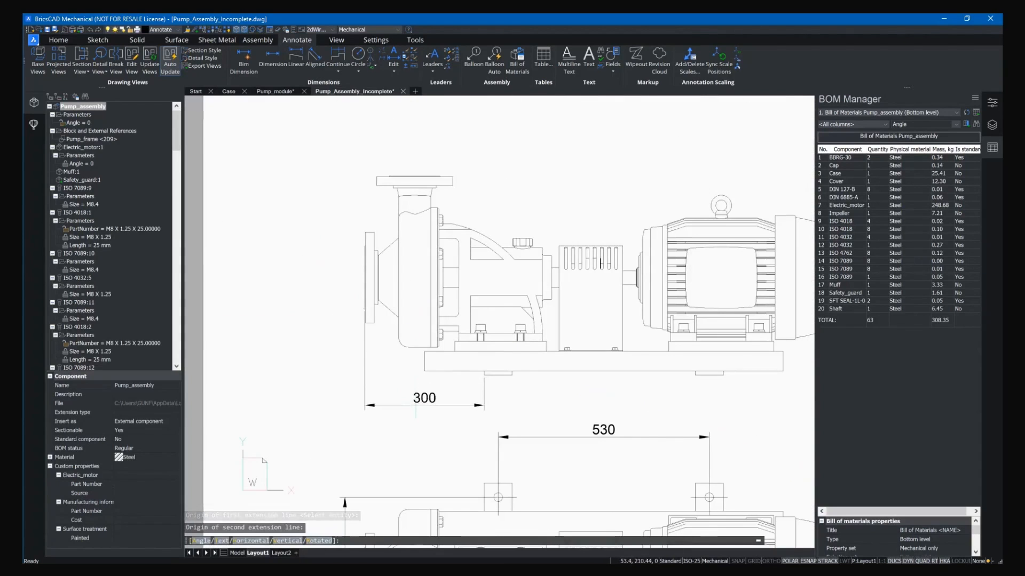
left_click(415, 405)
Step: Add a vertical linear dimension beside the front view from the underside of the mounting foot to the top flange face
key("Return")
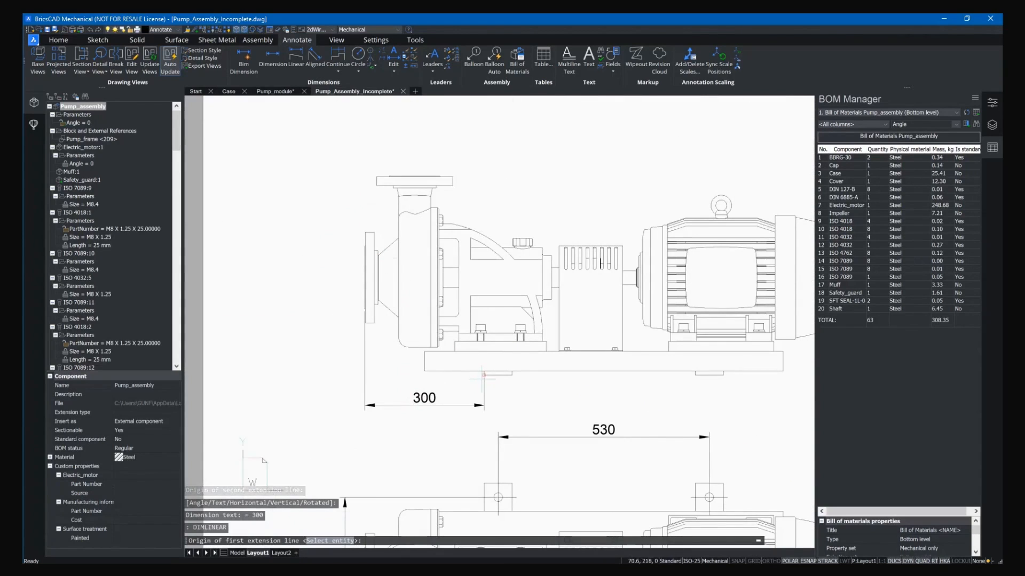
scroll(389, 175, "up", 6)
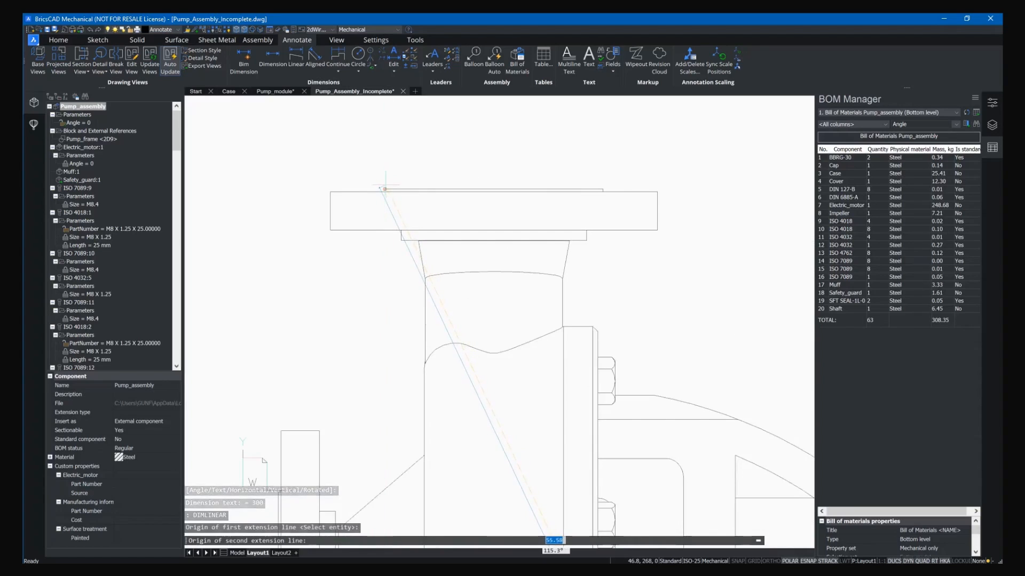
left_click(386, 186)
scroll(352, 202, "down", 5)
left_click(254, 266)
scroll(278, 267, "down", 4)
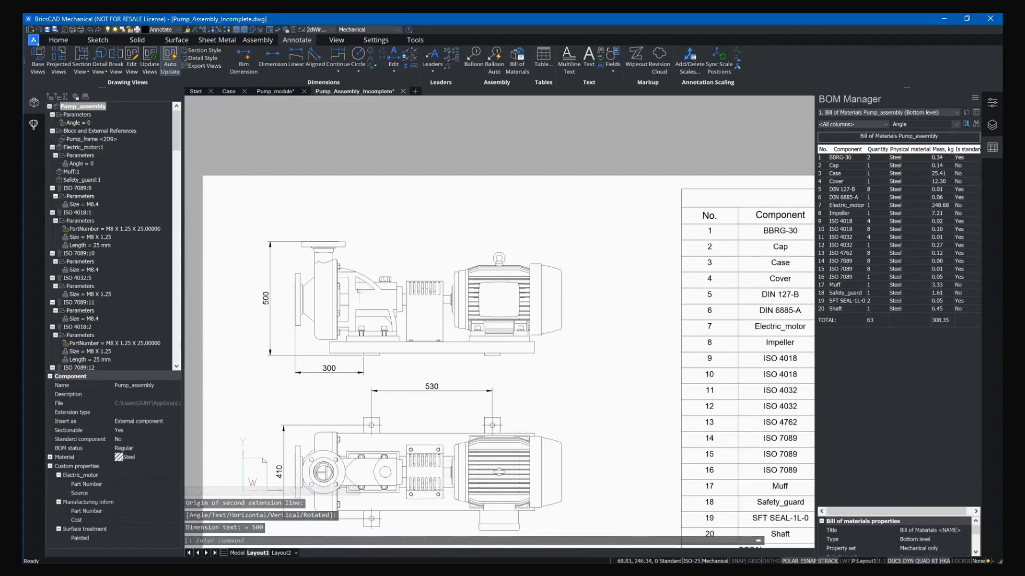
middle_click_drag(566, 370, 578, 345)
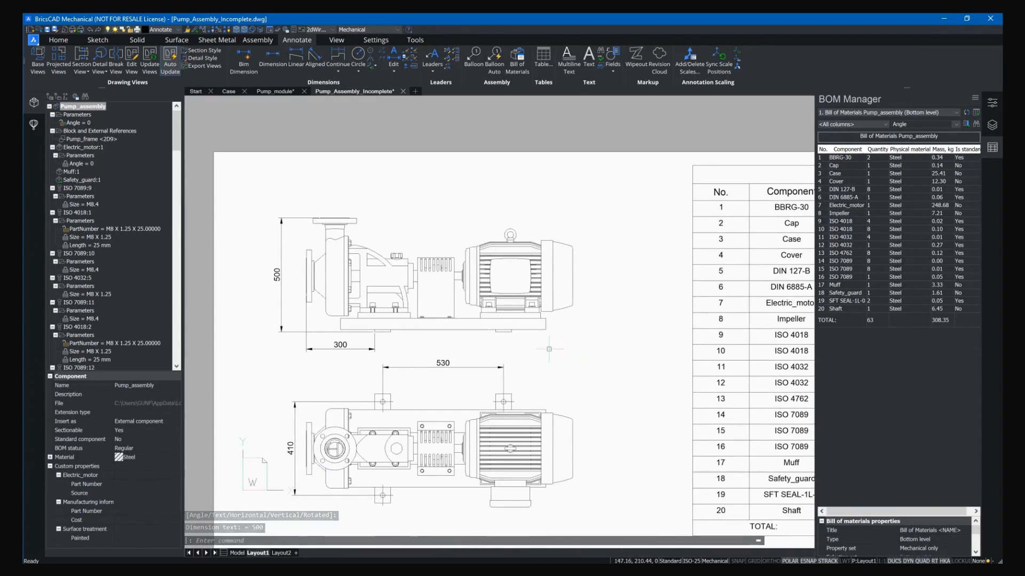
Step: Add a horizontal linear dimension above the front view for the overall length, from the pump's side flange face to the motor's far end
mouse_move(431, 373)
middle_mouse_down()
mouse_move(428, 335)
mouse_move(436, 361)
middle_mouse_up()
key("Return")
scroll(312, 246, "up", 5)
left_click(305, 227)
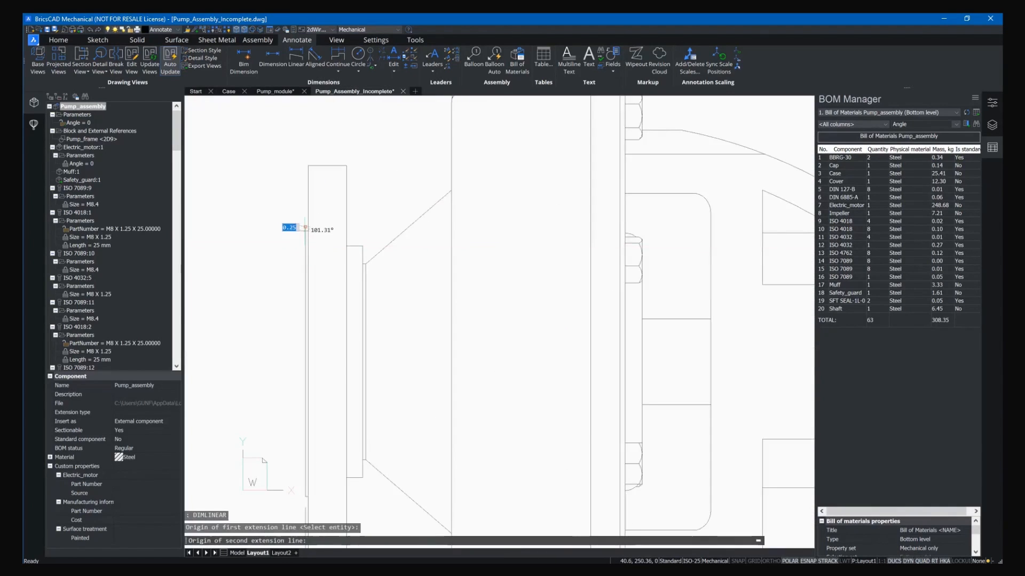
scroll(305, 227, "down", 5)
scroll(592, 235, "up", 5)
left_click(591, 234)
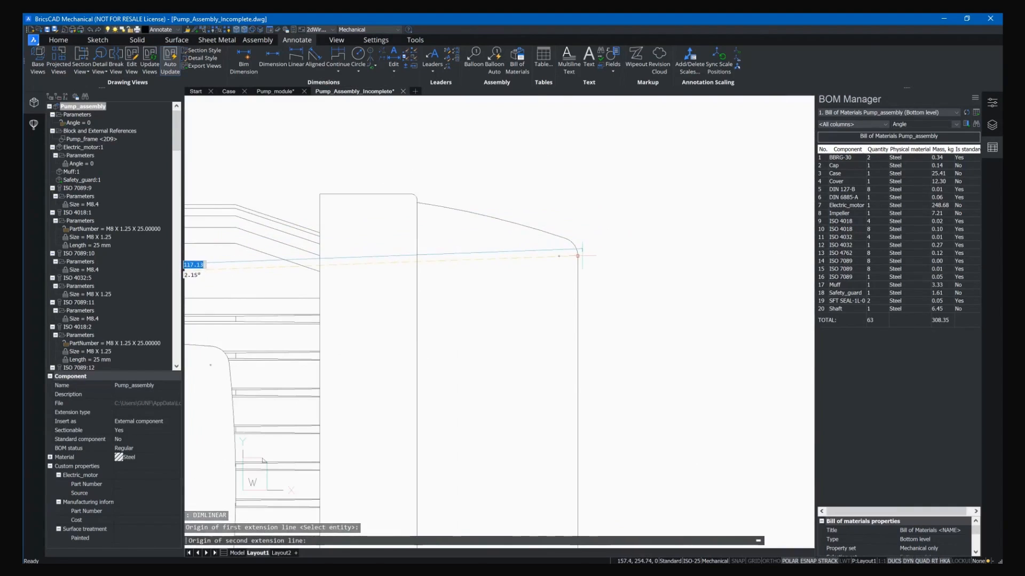
scroll(579, 246, "down", 5)
left_click(567, 209)
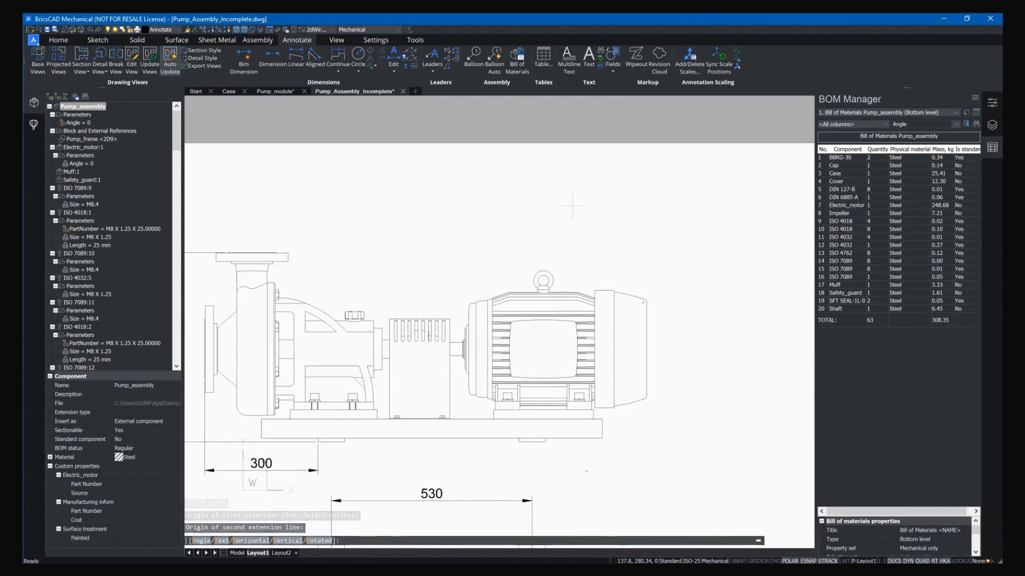
Step: Set the precision of the front view's overall length dimension to 0.0 and clear the selection
scroll(567, 224, "down", 3)
middle_click_drag(522, 258, 521, 229)
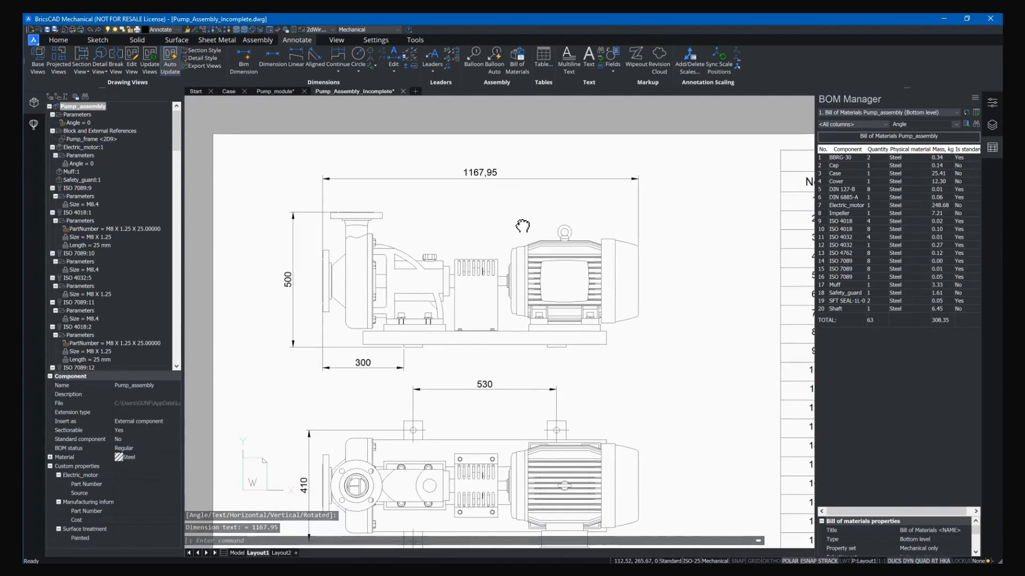
scroll(494, 197, "down", 3)
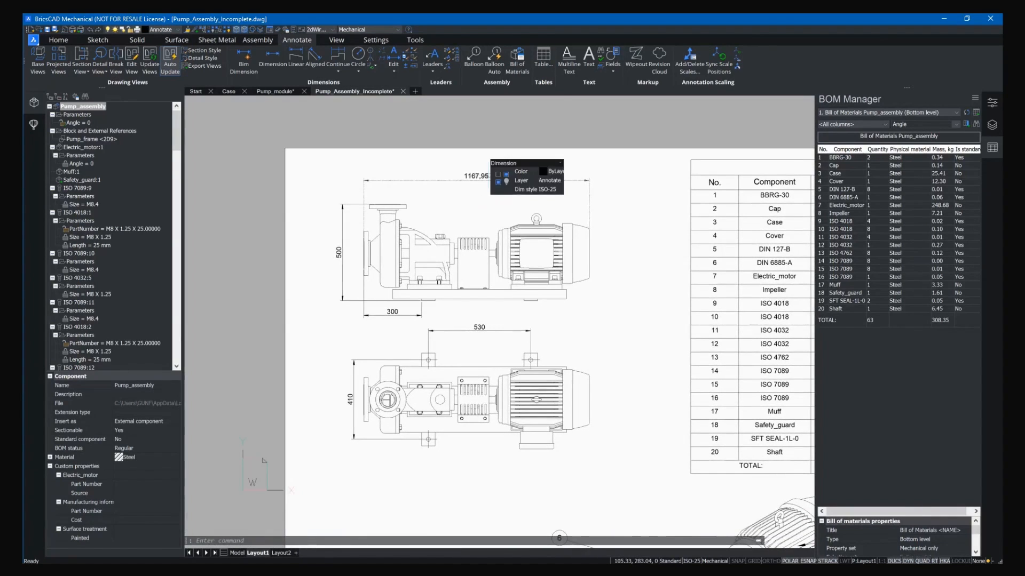
left_click(491, 181)
left_click(992, 103)
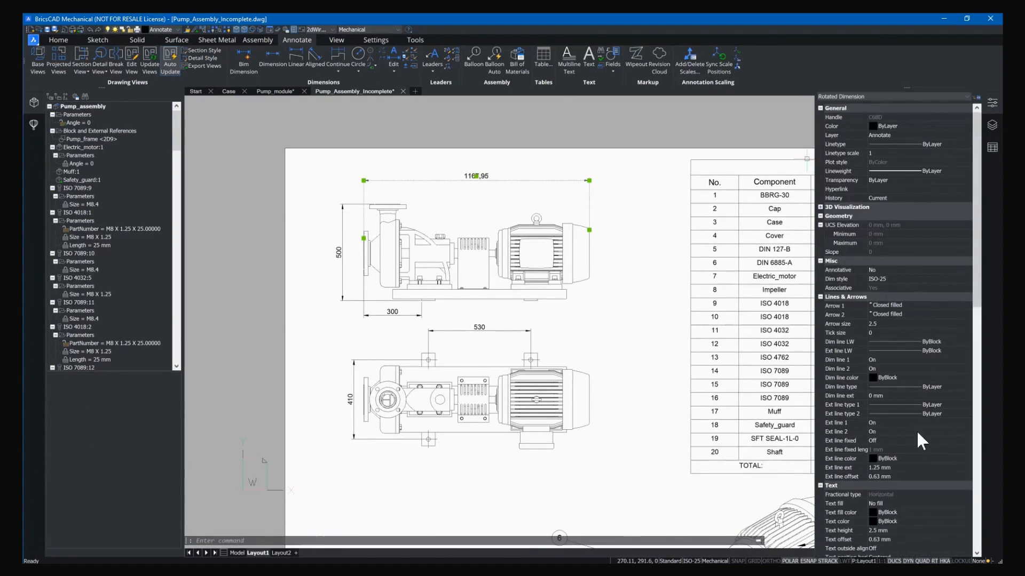
scroll(915, 447, "down", 3)
scroll(883, 430, "down", 8)
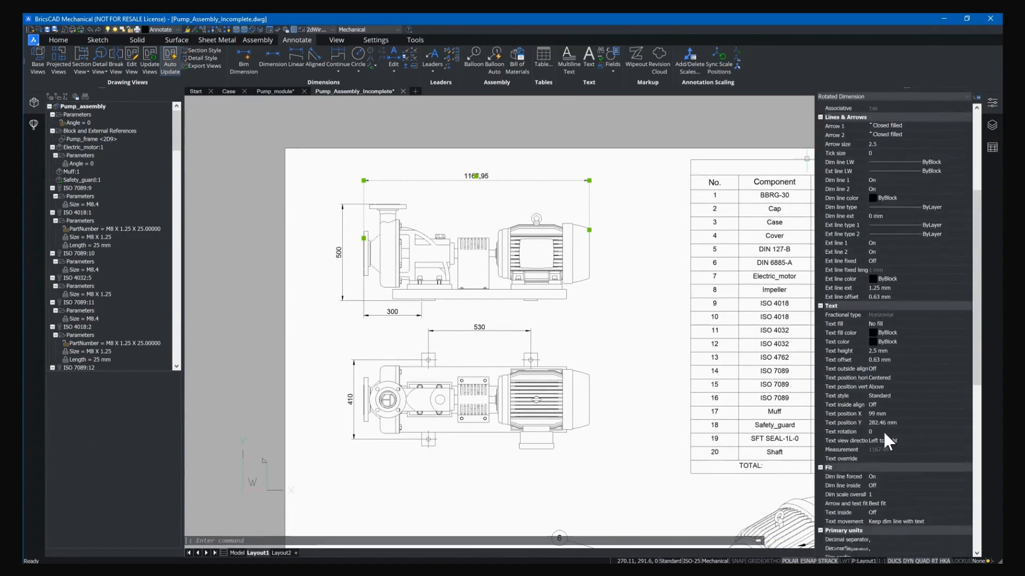
left_click(882, 450)
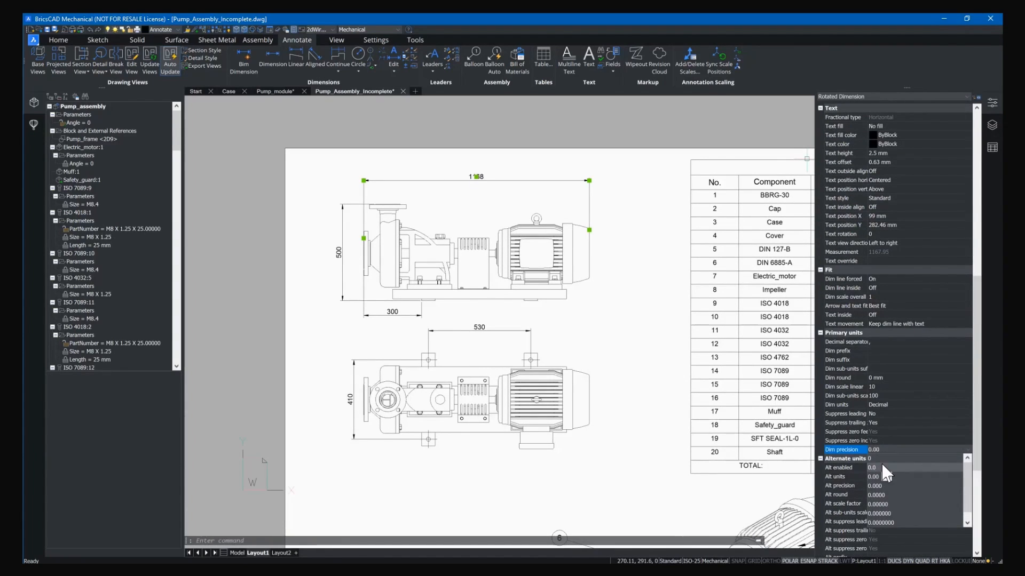
left_click(882, 468)
key("Escape")
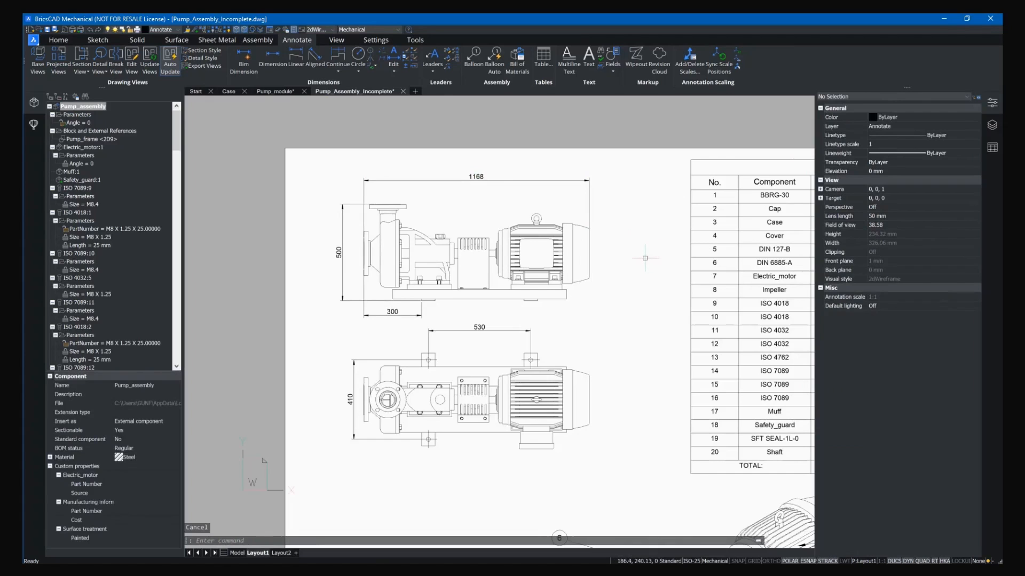
Step: Fit the whole drawing sheet in view, and switch from Layout1 to the 3D pump assembly in model space
middle_click(645, 258)
middle_click(645, 258)
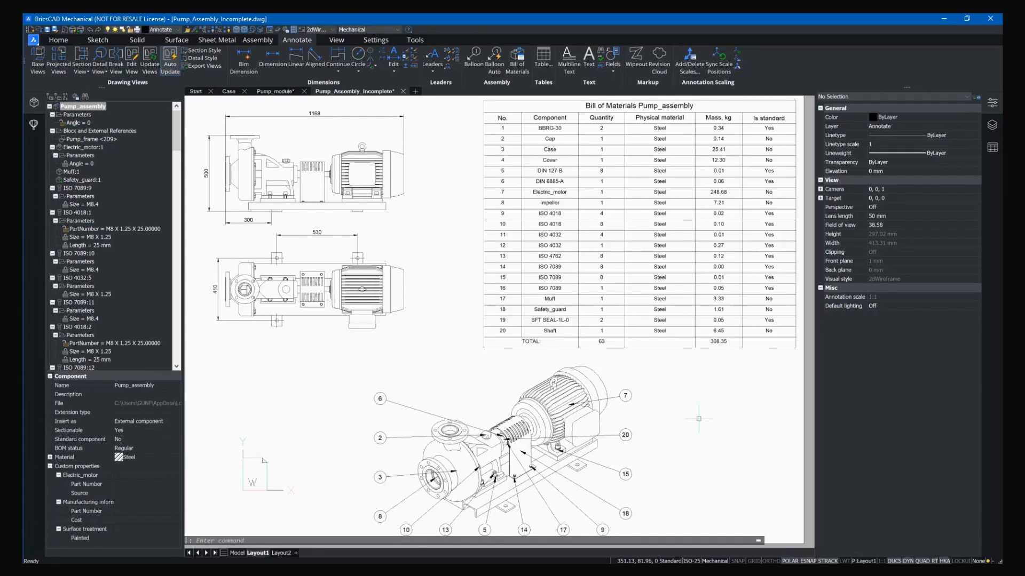
left_click(235, 553)
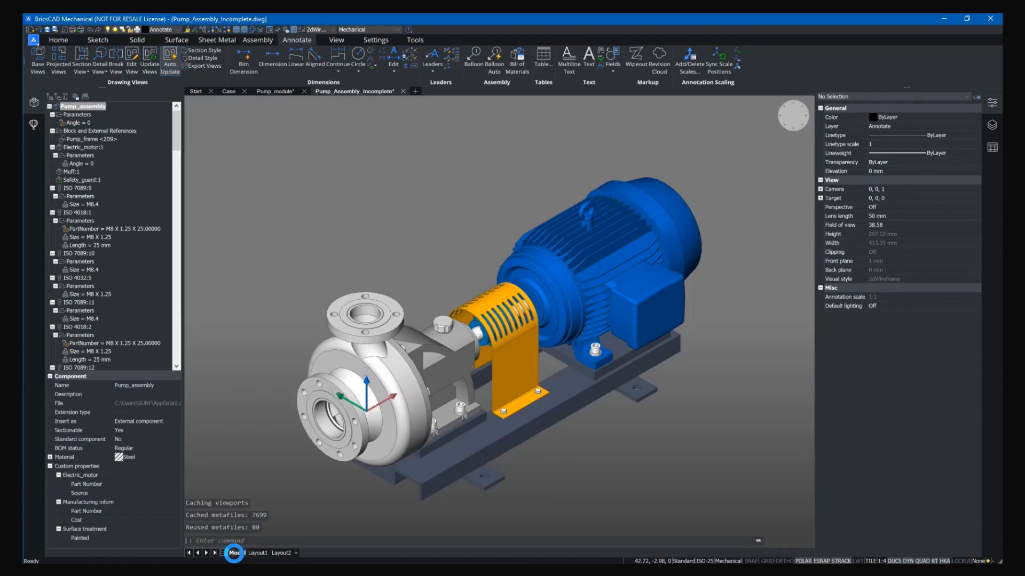